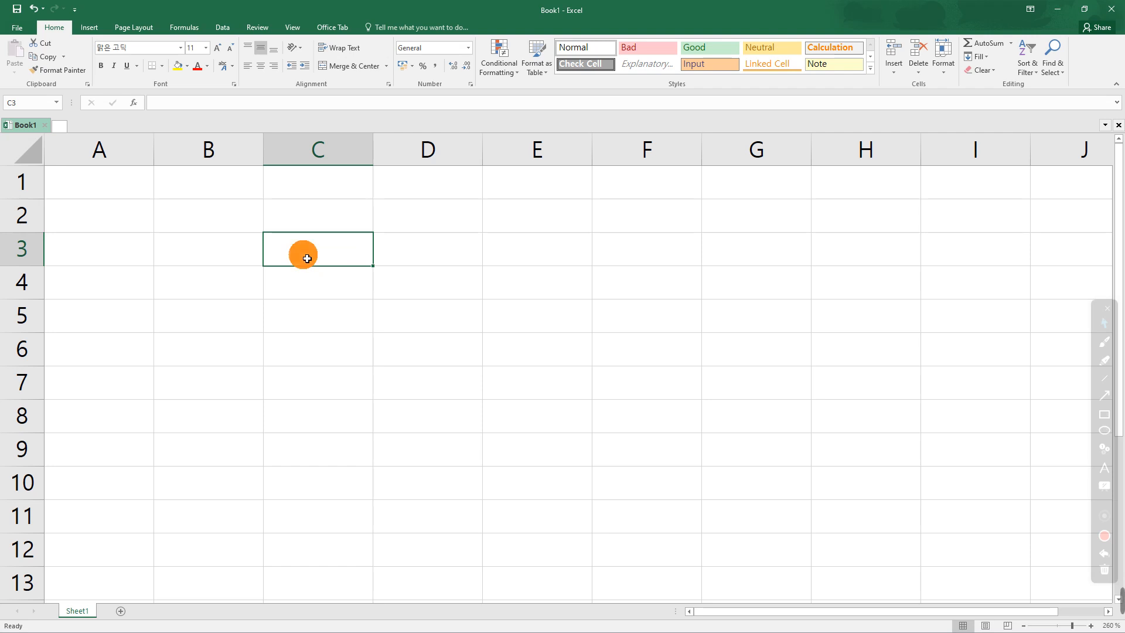
Enter the formula =SUM(1,2,3) in cell C3
{"action": "type", "text": "="}
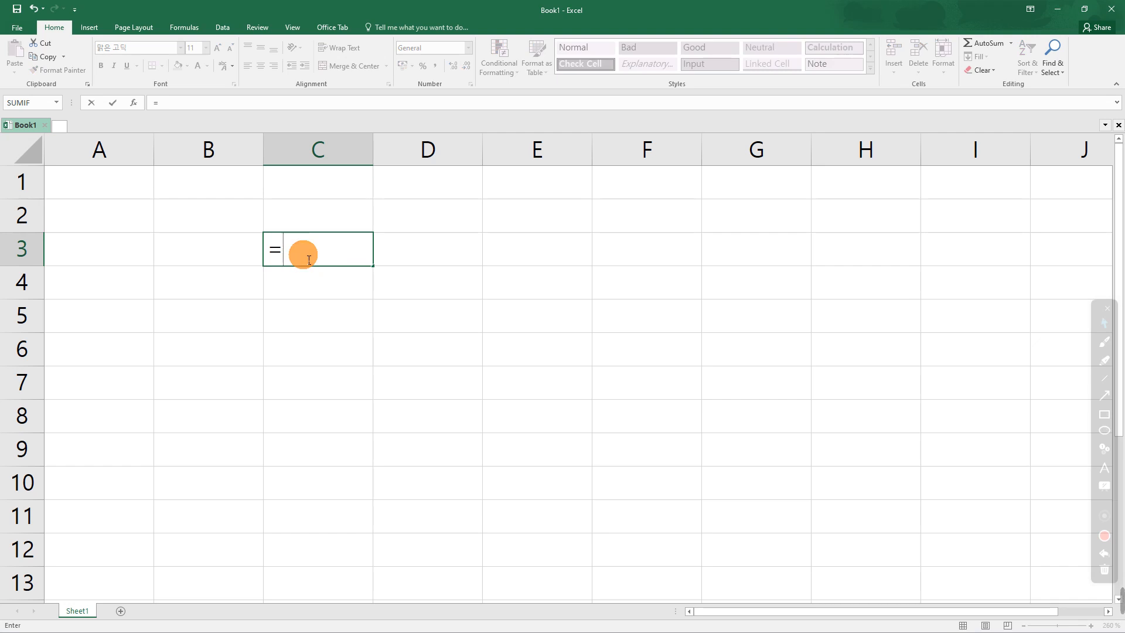
{"action": "type", "text": "SUM"}
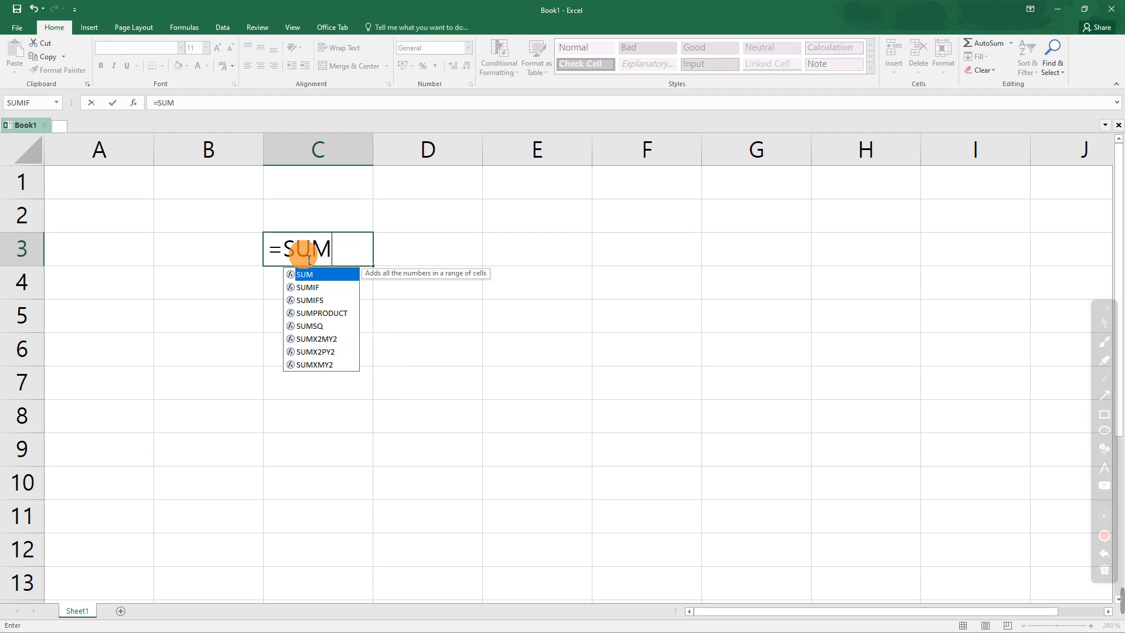
{"action": "key", "text": "F4"}
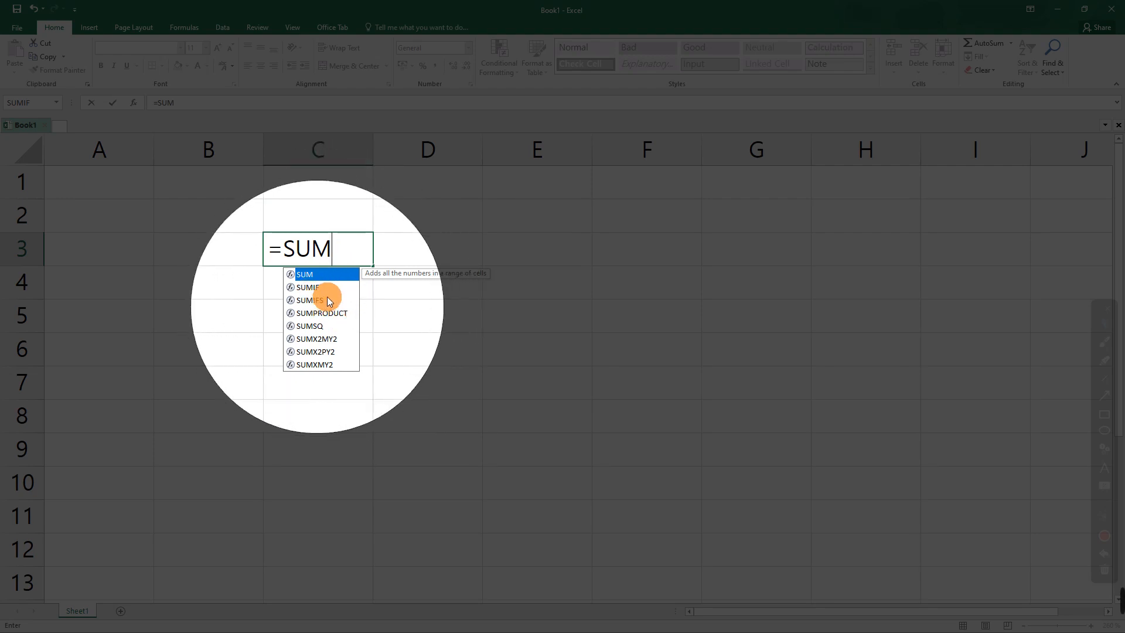
{"action": "left_click", "coordinate": [340, 251]}
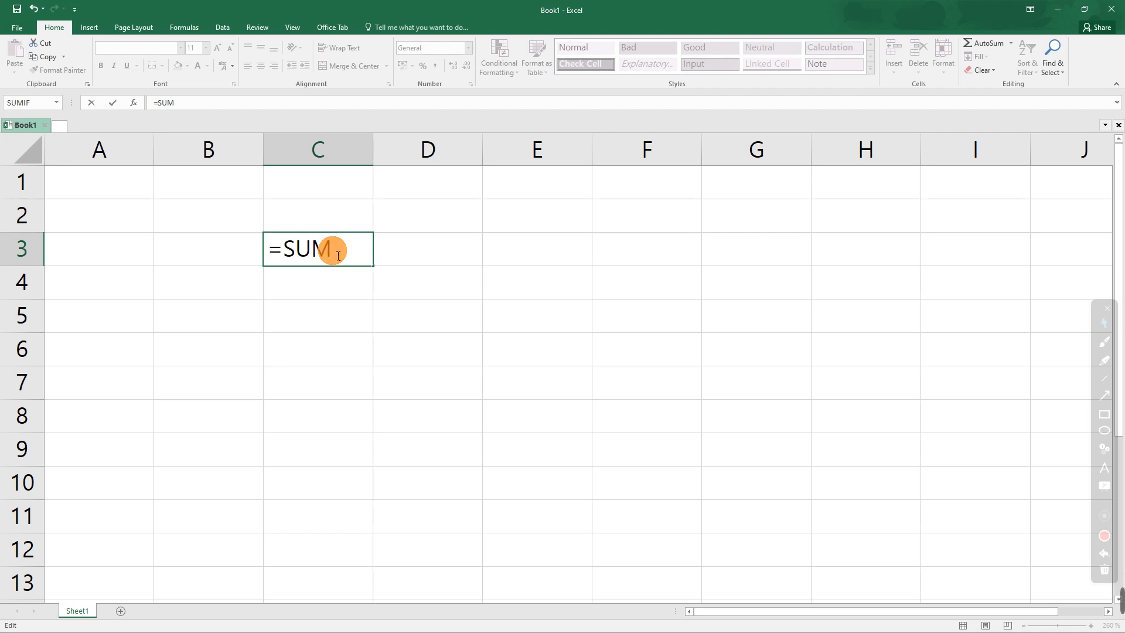
{"action": "type", "text": "("}
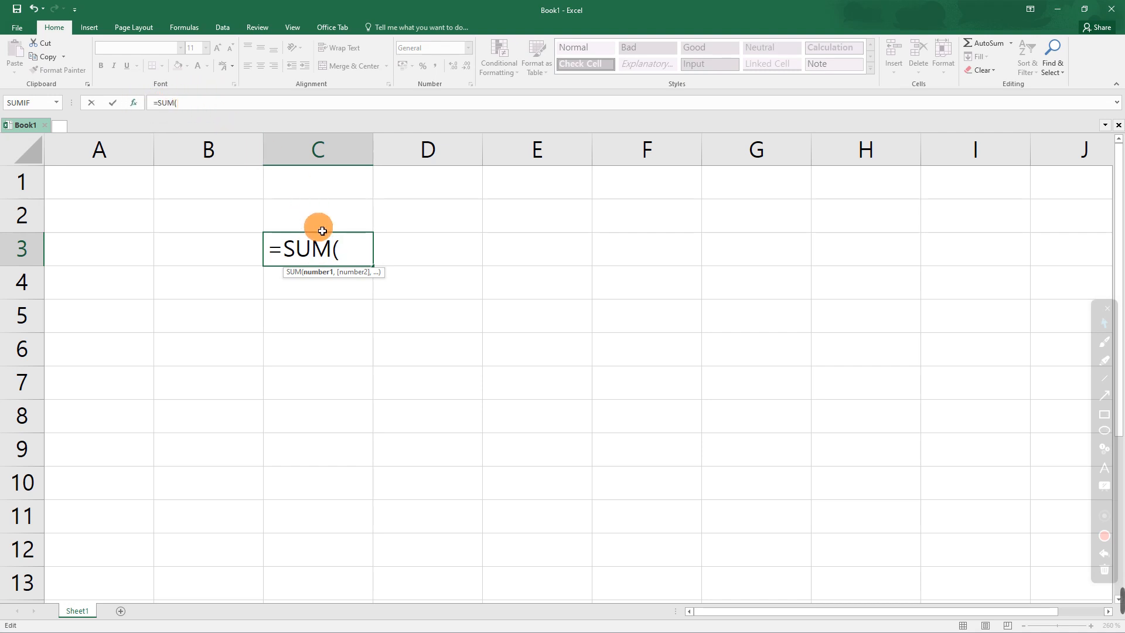
{"action": "left_click", "coordinate": [351, 256]}
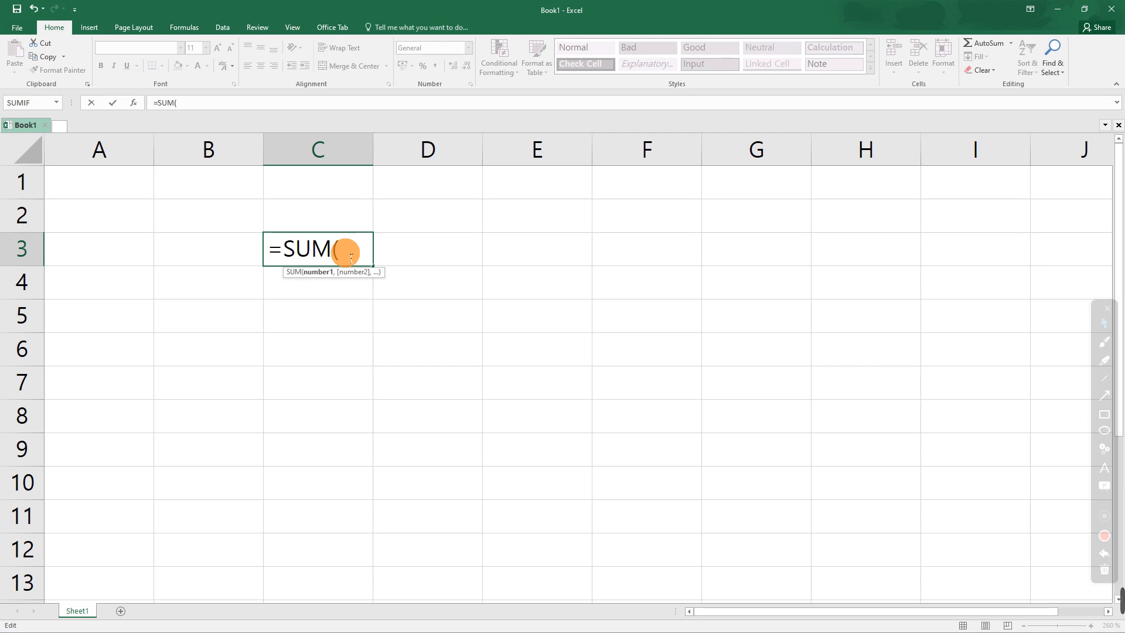
{"action": "type", "text": "1"}
{"action": "type", "text": ","}
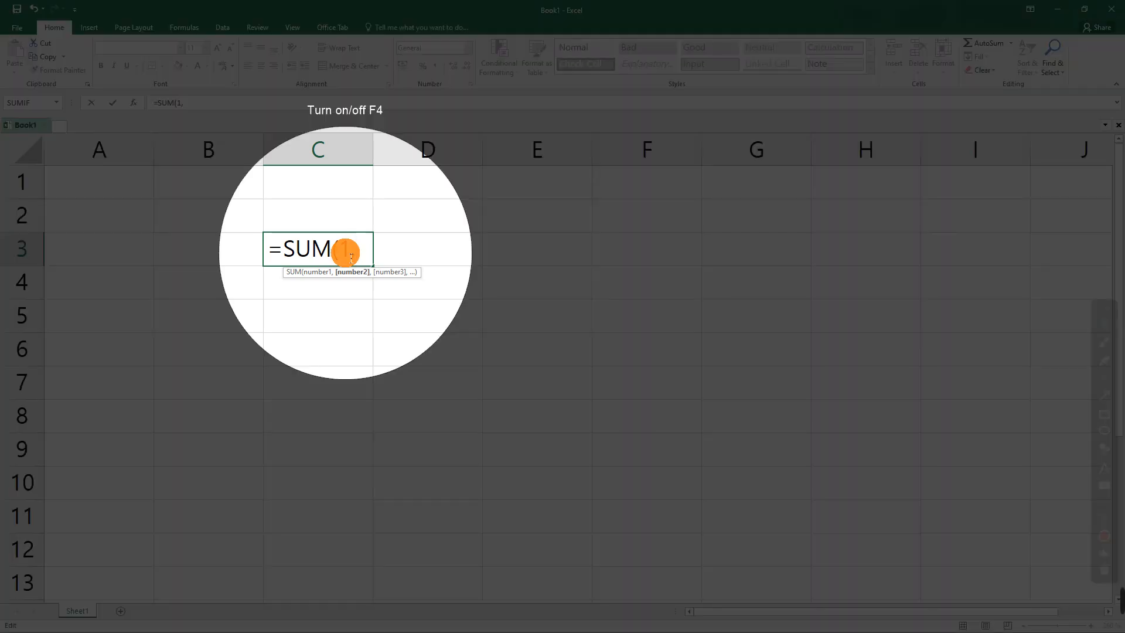
{"action": "type", "text": "2"}
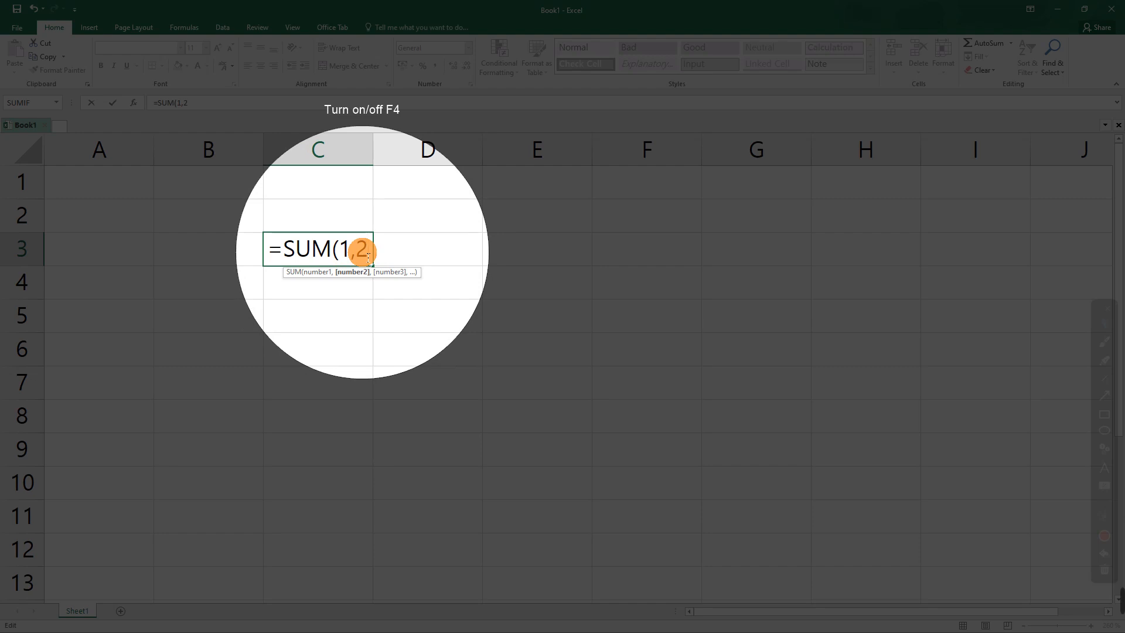
{"action": "type", "text": ",3"}
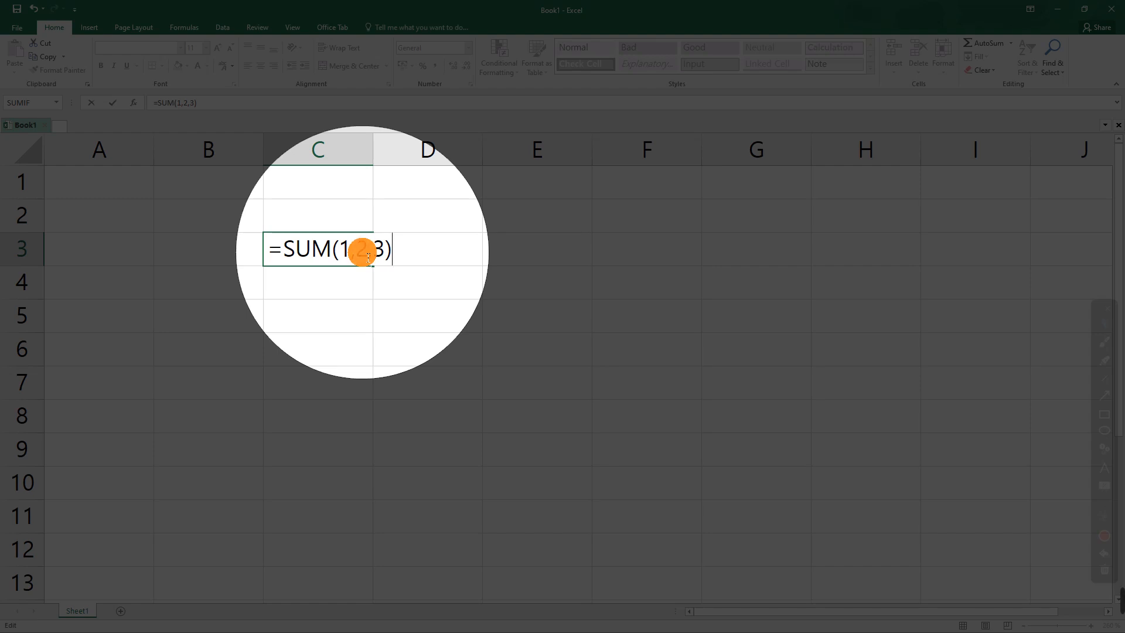
{"action": "key", "text": "Return"}
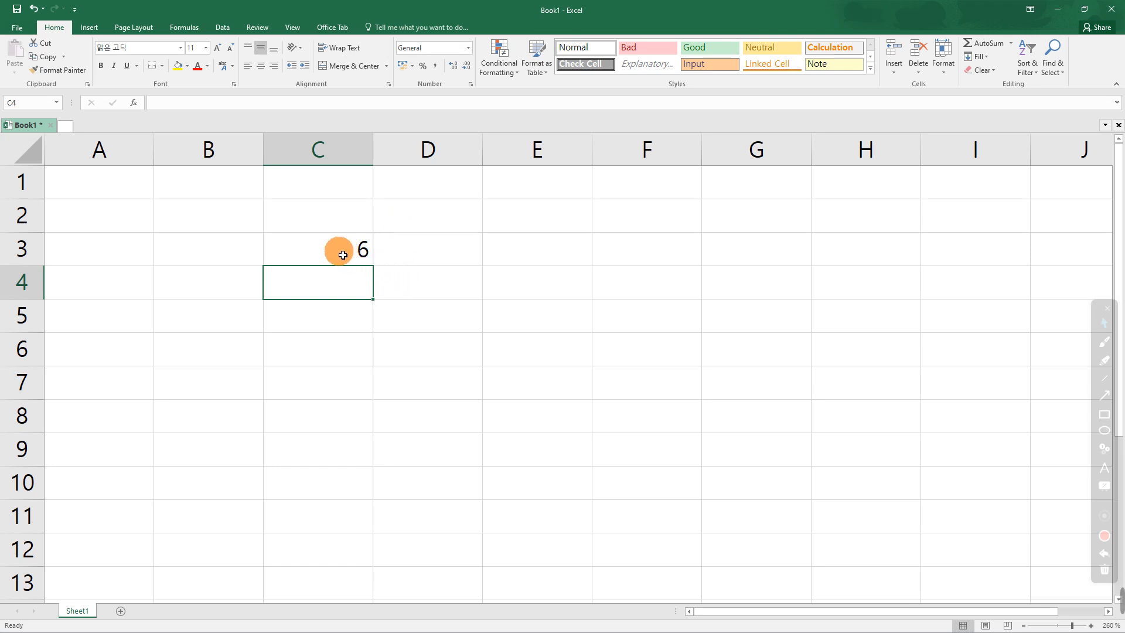
Examine the formula stored in cell C3 and leave the cell without editing it
{"action": "left_click", "coordinate": [340, 252]}
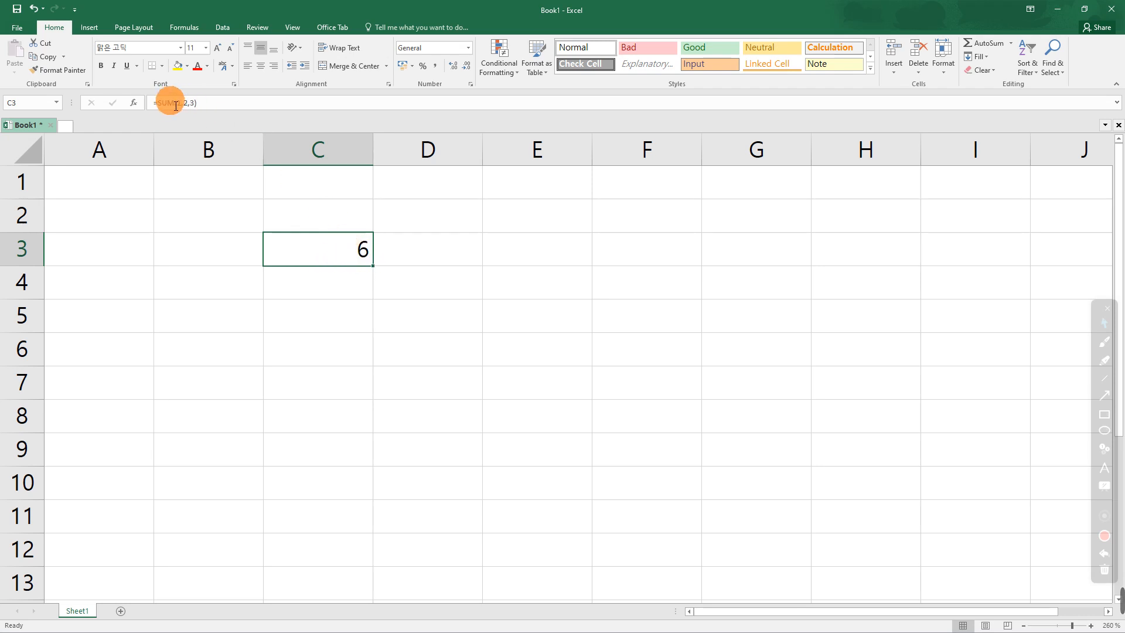
{"action": "left_click", "coordinate": [207, 109]}
{"action": "left_click_drag", "start_coordinate": [207, 109], "coordinate": [155, 107]}
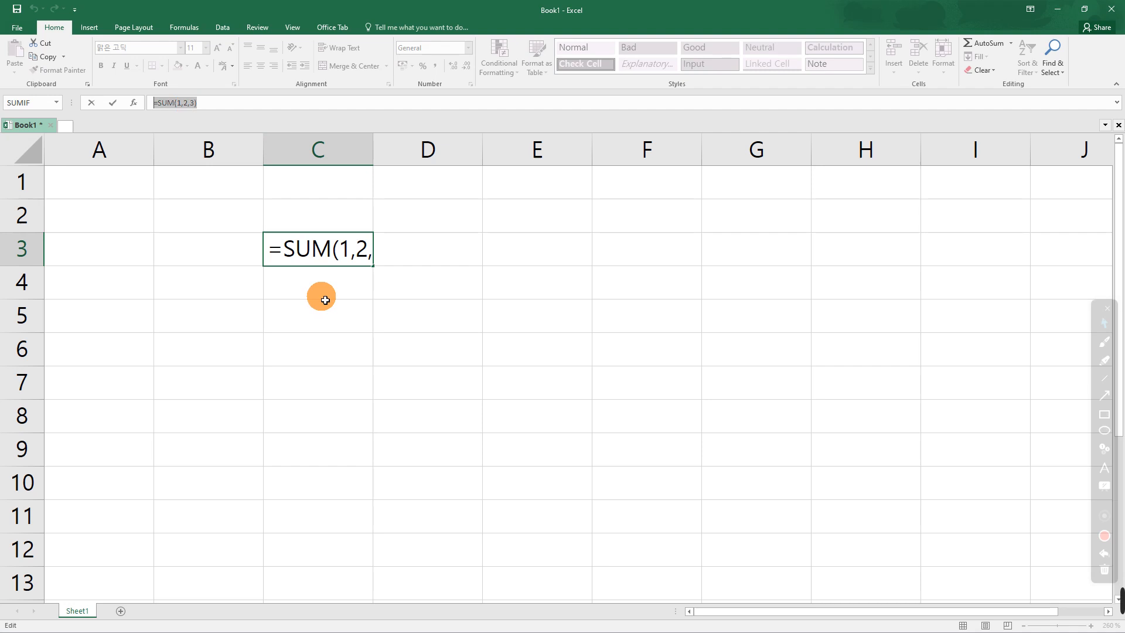
{"action": "left_click", "coordinate": [326, 301]}
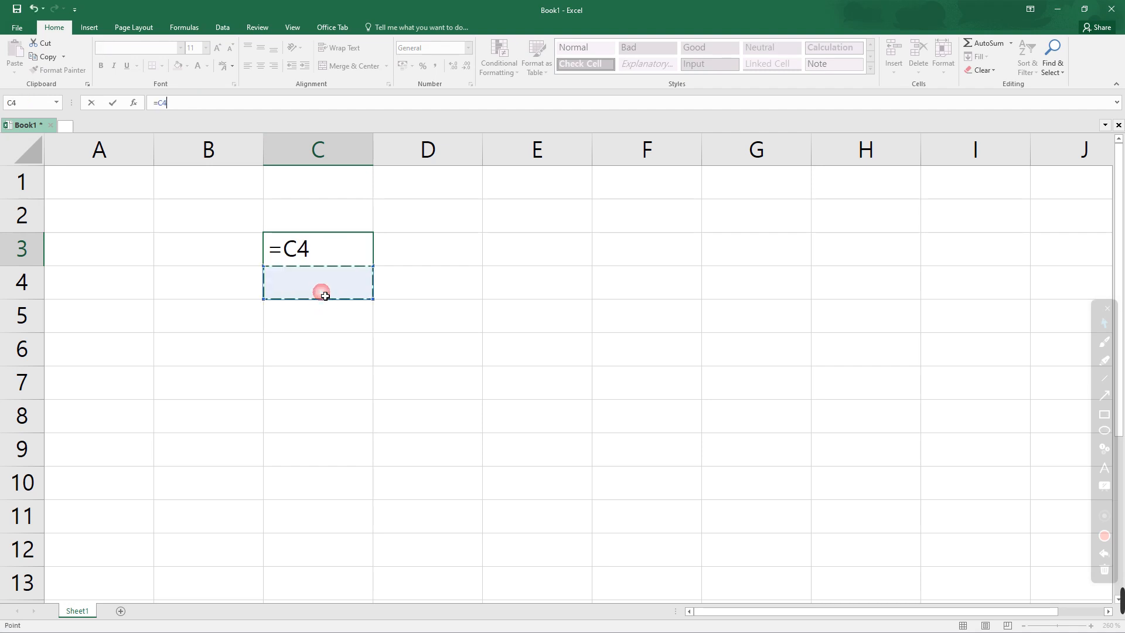
{"action": "key", "text": "Escape"}
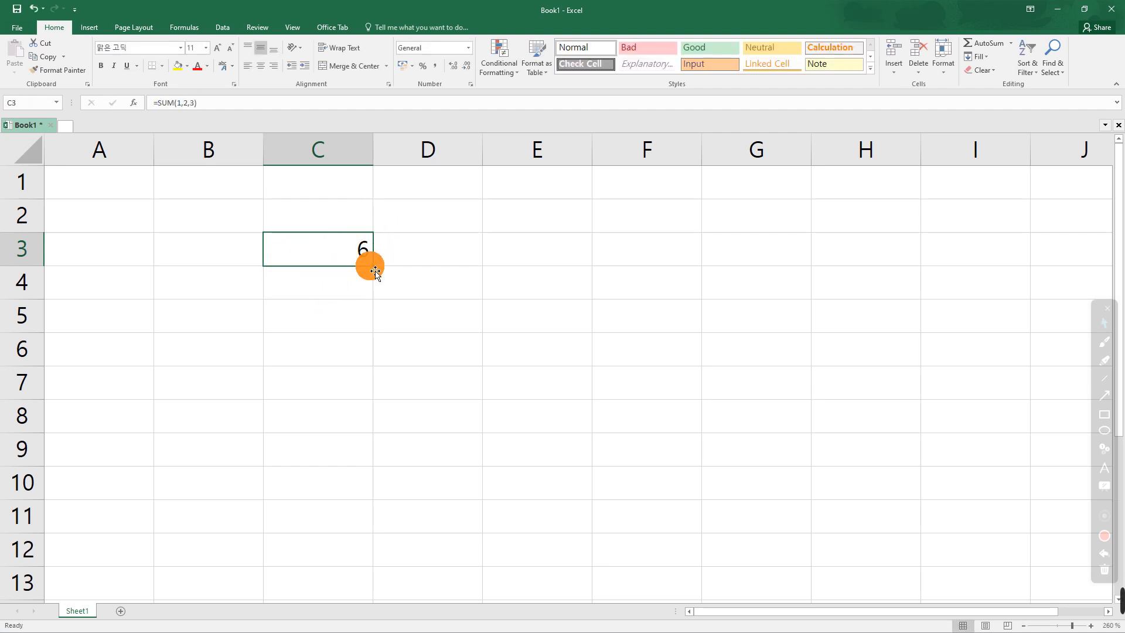
Fill the SUM formula from C3 down to C7 and inspect the copied formula in C4
{"action": "left_click_drag", "start_coordinate": [380, 266], "coordinate": [390, 407]}
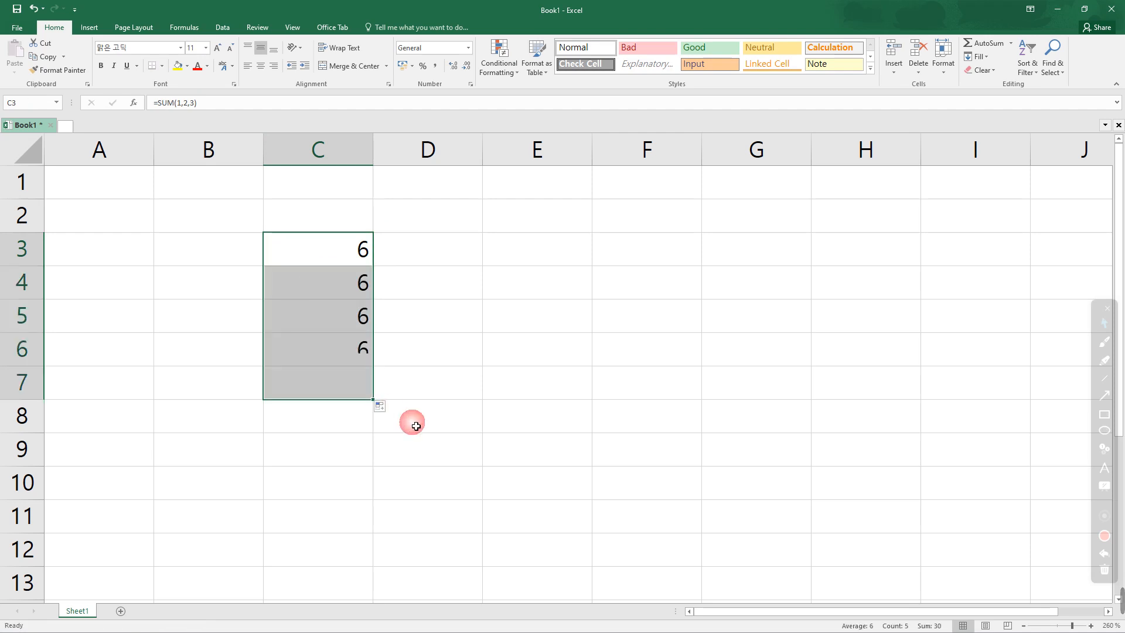
{"action": "left_click", "coordinate": [422, 291]}
{"action": "left_click", "coordinate": [336, 287]}
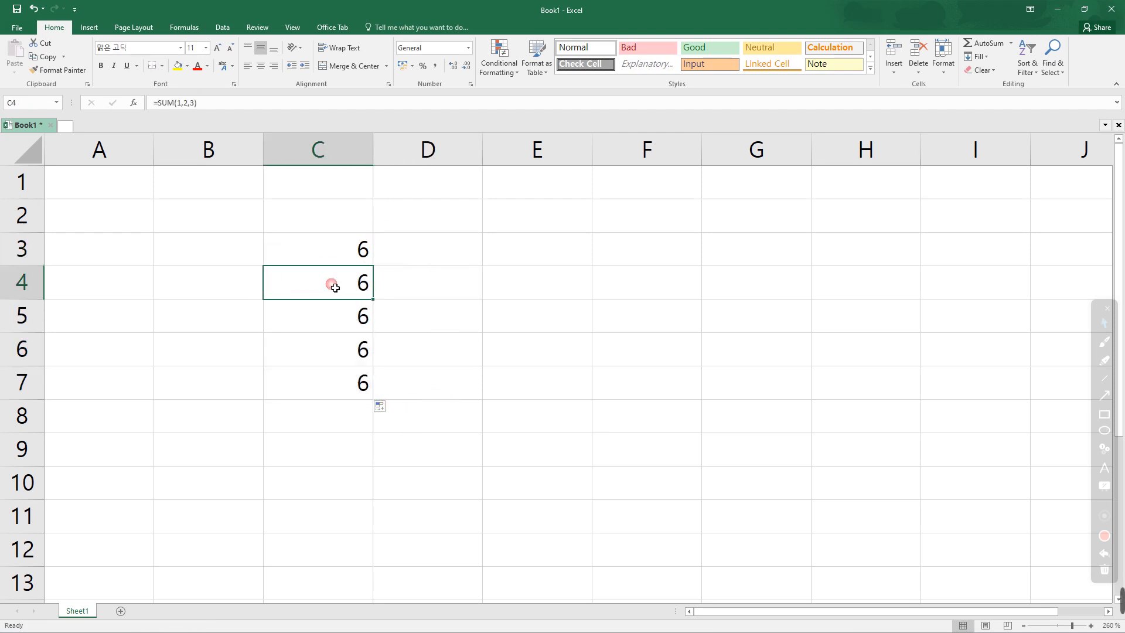
{"action": "left_click", "coordinate": [195, 103]}
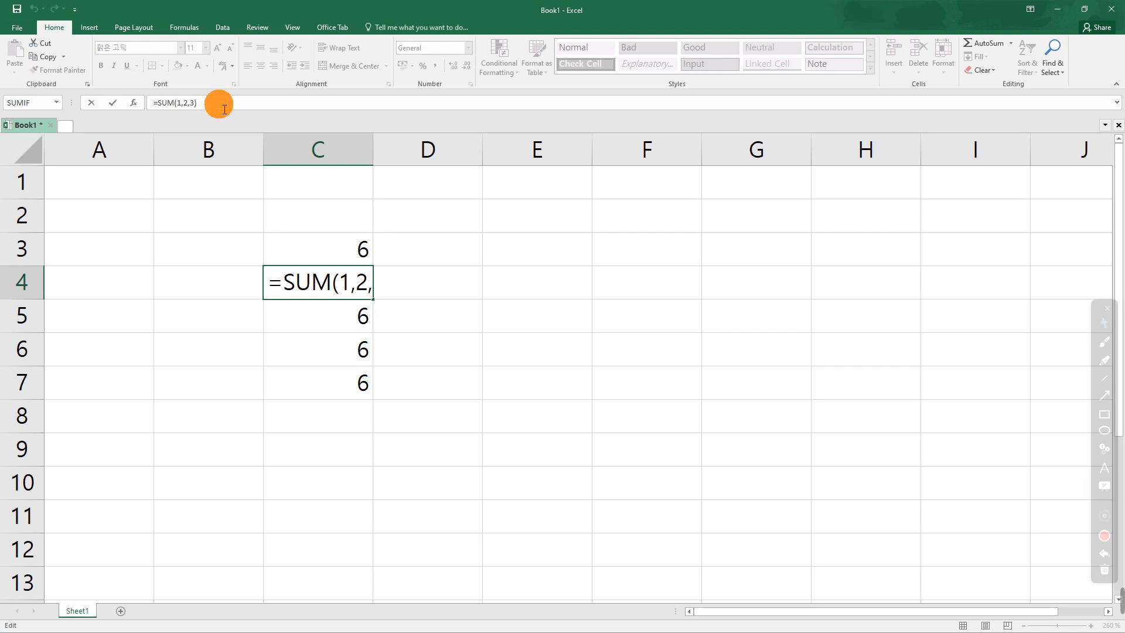
{"action": "key", "text": "ctrl+Return"}
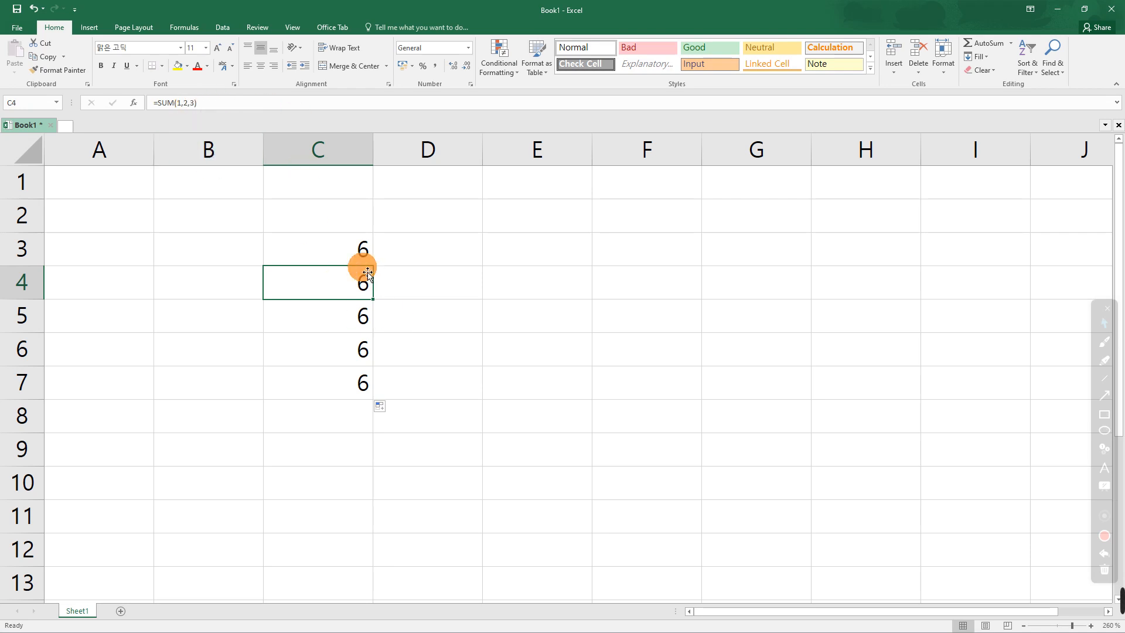
Fill the C3 formula across row 3 to G3, and also into the neighbouring cells B2, C2 and B3
{"action": "left_click", "coordinate": [359, 250]}
{"action": "left_click_drag", "start_coordinate": [375, 273], "coordinate": [803, 271]}
{"action": "left_click", "coordinate": [289, 265]}
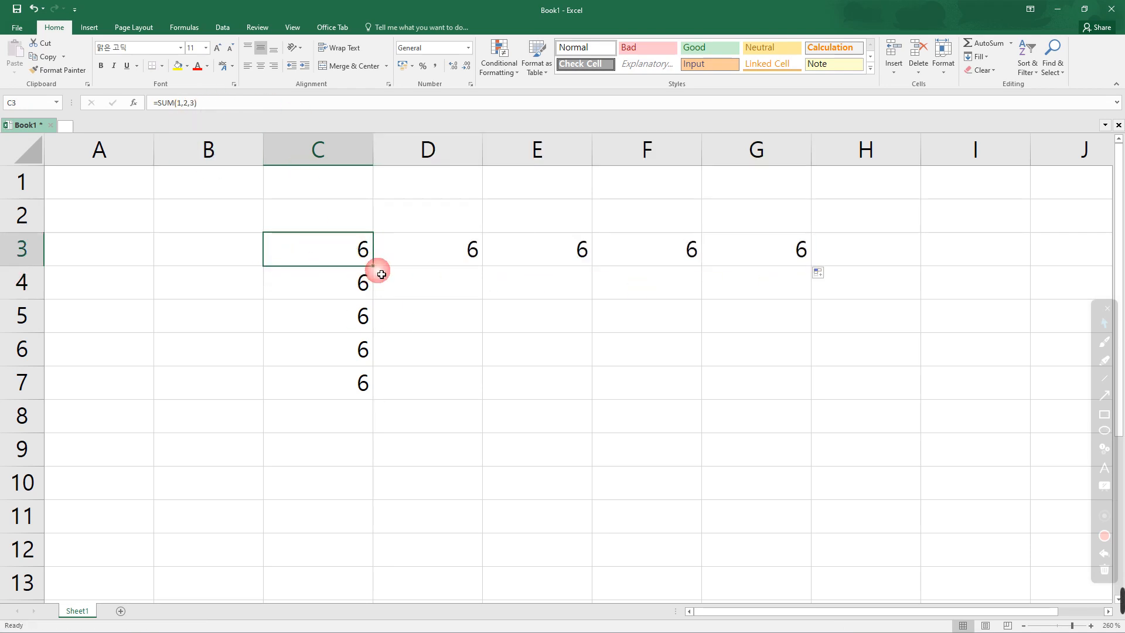
{"action": "left_click_drag", "start_coordinate": [373, 267], "coordinate": [385, 201]}
{"action": "left_click", "coordinate": [402, 211]}
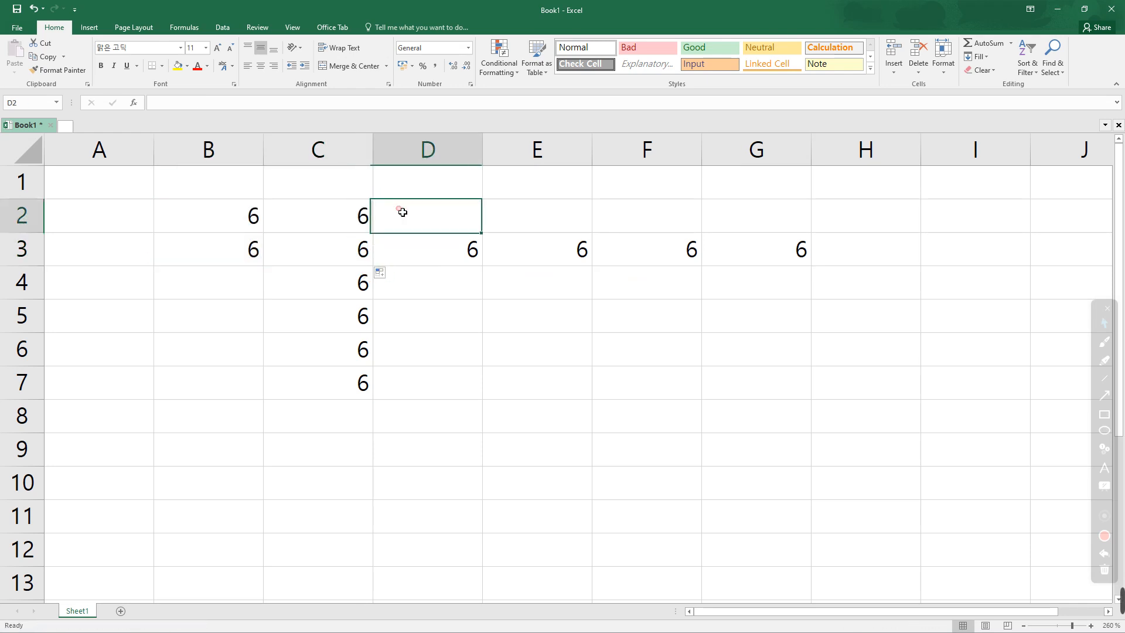
Clear all copied formulas around C3: cells B2:C2, B3, D3:G3 and C4:C7
{"action": "left_click_drag", "start_coordinate": [256, 219], "coordinate": [320, 211]}
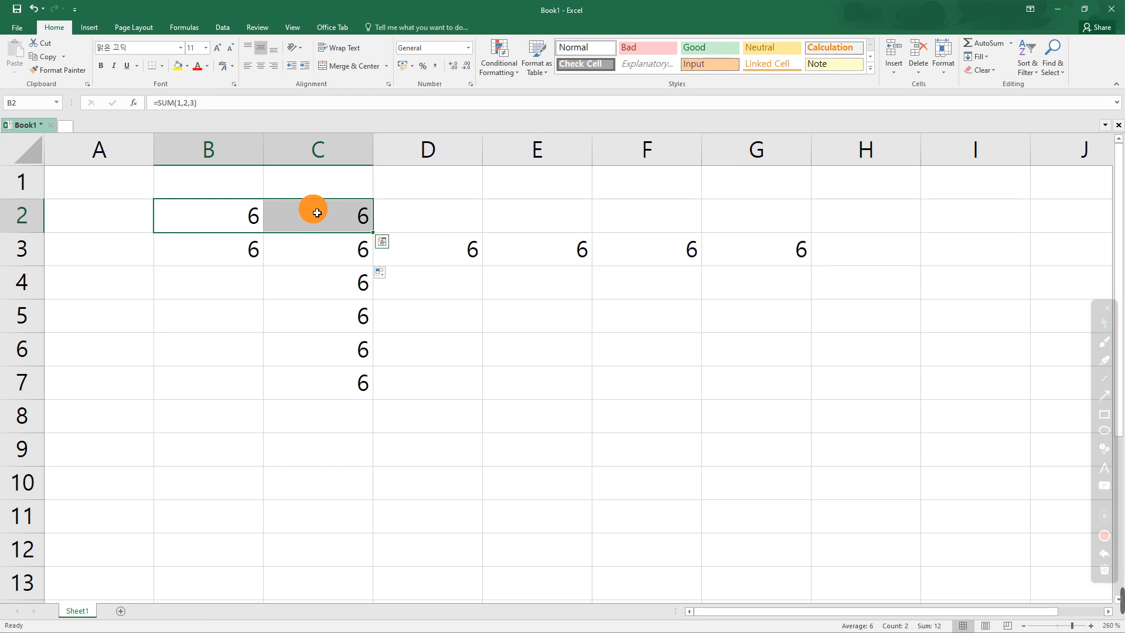
{"action": "key", "text": "Delete"}
{"action": "left_click", "coordinate": [253, 247]}
{"action": "key", "text": "Delete"}
{"action": "left_click_drag", "start_coordinate": [475, 248], "coordinate": [762, 246]}
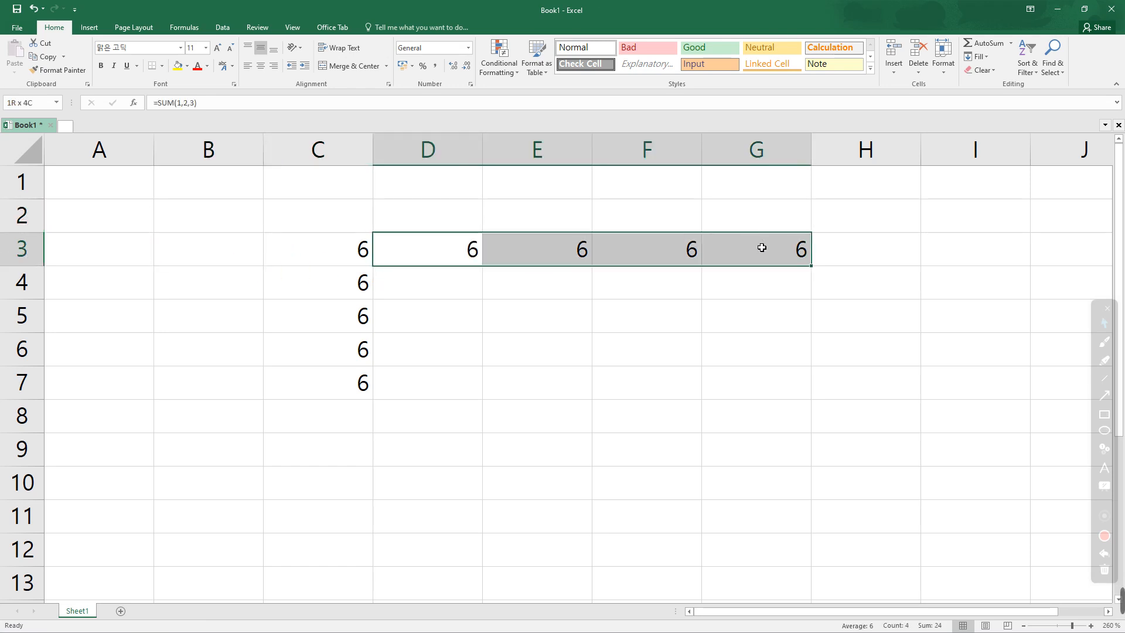
{"action": "key", "text": "Delete"}
{"action": "left_click", "coordinate": [367, 285]}
{"action": "left_click_drag", "start_coordinate": [369, 311], "coordinate": [364, 377]}
{"action": "key", "text": "Delete"}
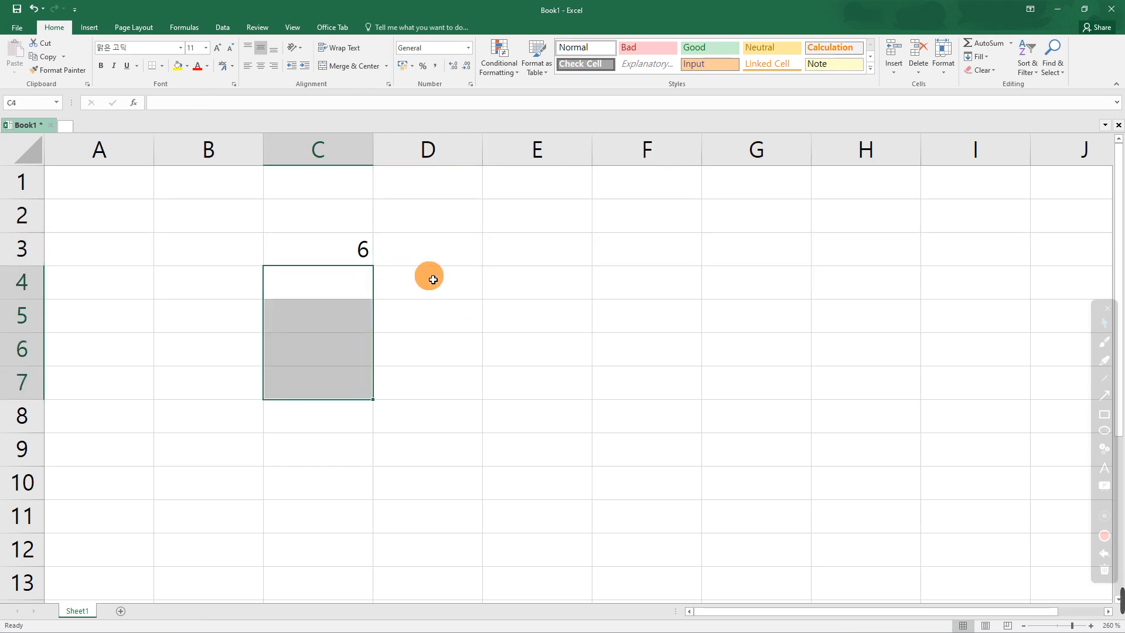
Review the constant arguments of the SUM formula in cell C3 without changing them
{"action": "left_click", "coordinate": [432, 276]}
{"action": "left_click", "coordinate": [362, 251]}
{"action": "left_click", "coordinate": [235, 106]}
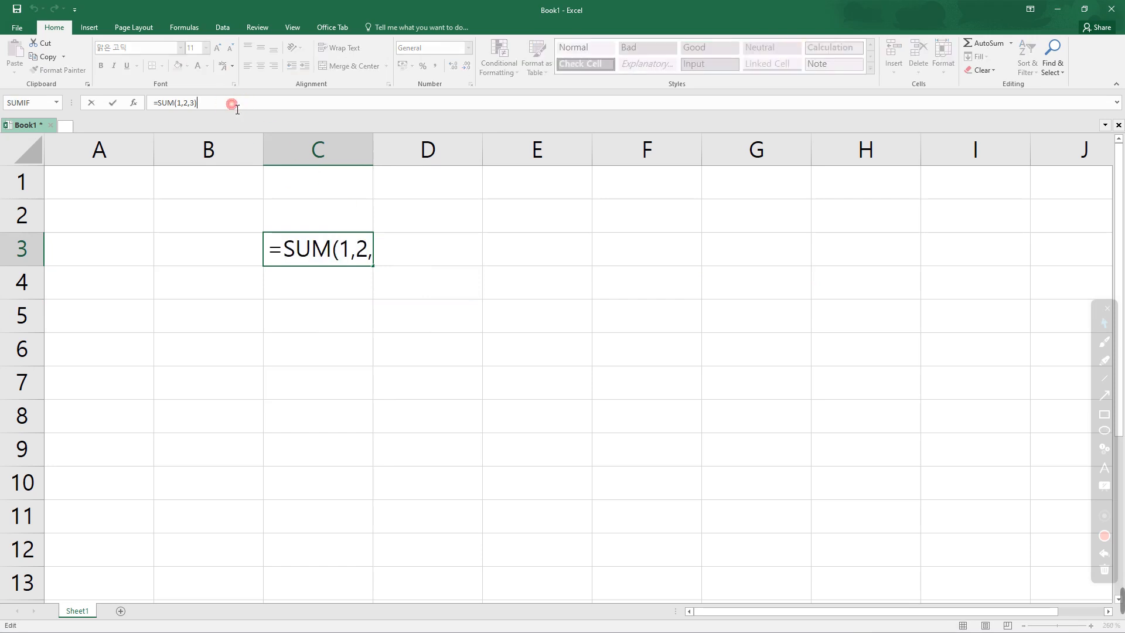
{"action": "left_click", "coordinate": [237, 109]}
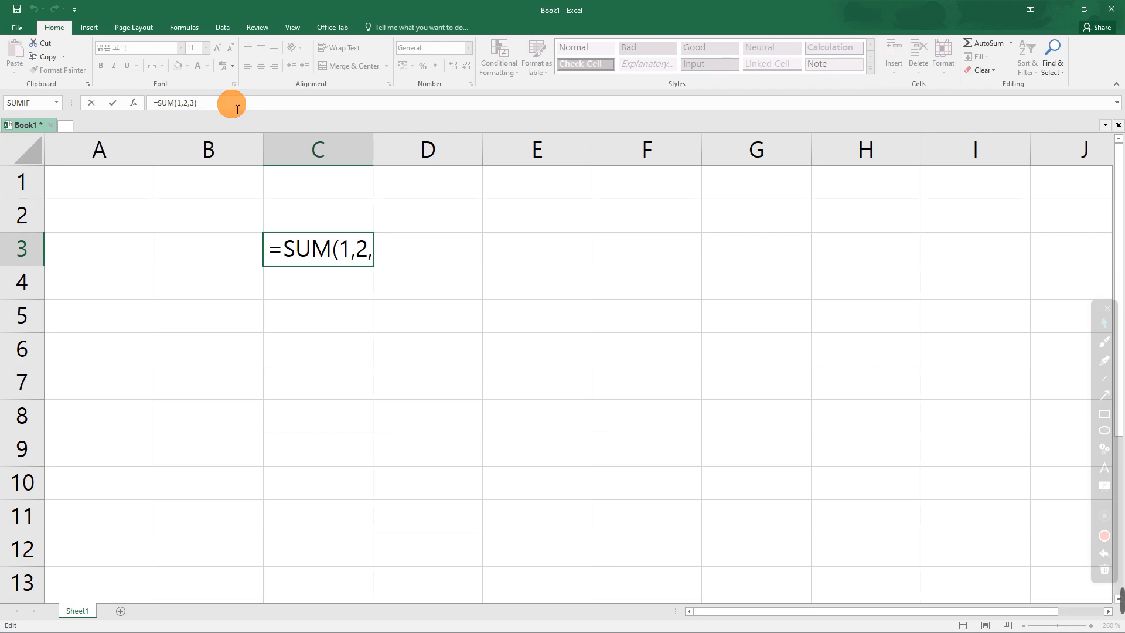
{"action": "key", "text": "ctrl+Return"}
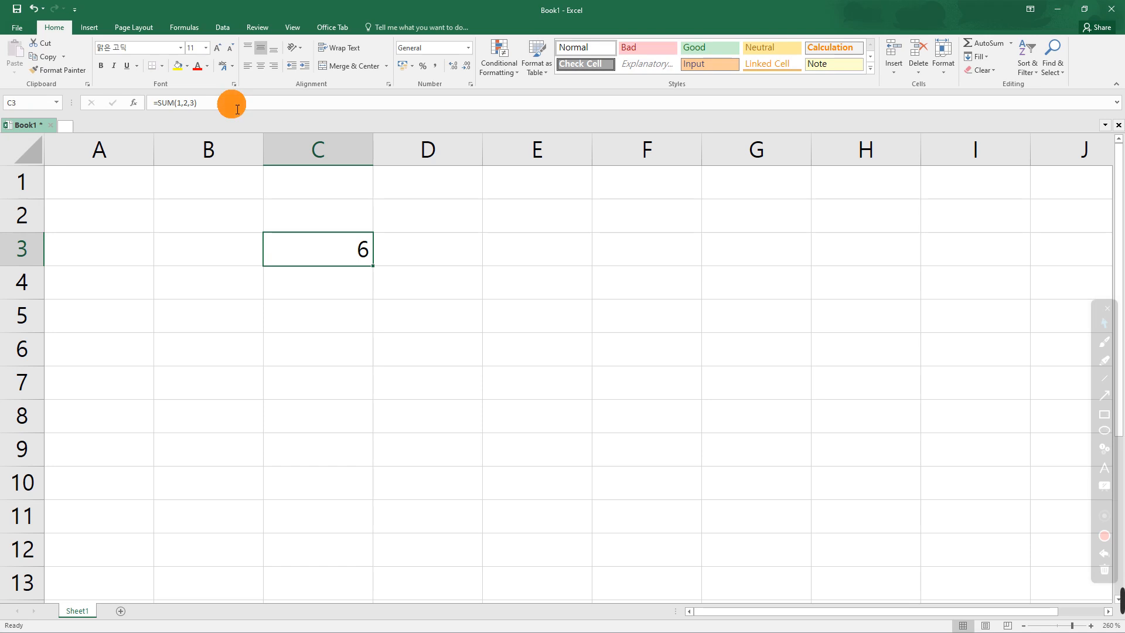
Clear the SUM formula from cell C3
{"action": "left_click", "coordinate": [368, 321]}
{"action": "left_click", "coordinate": [357, 270]}
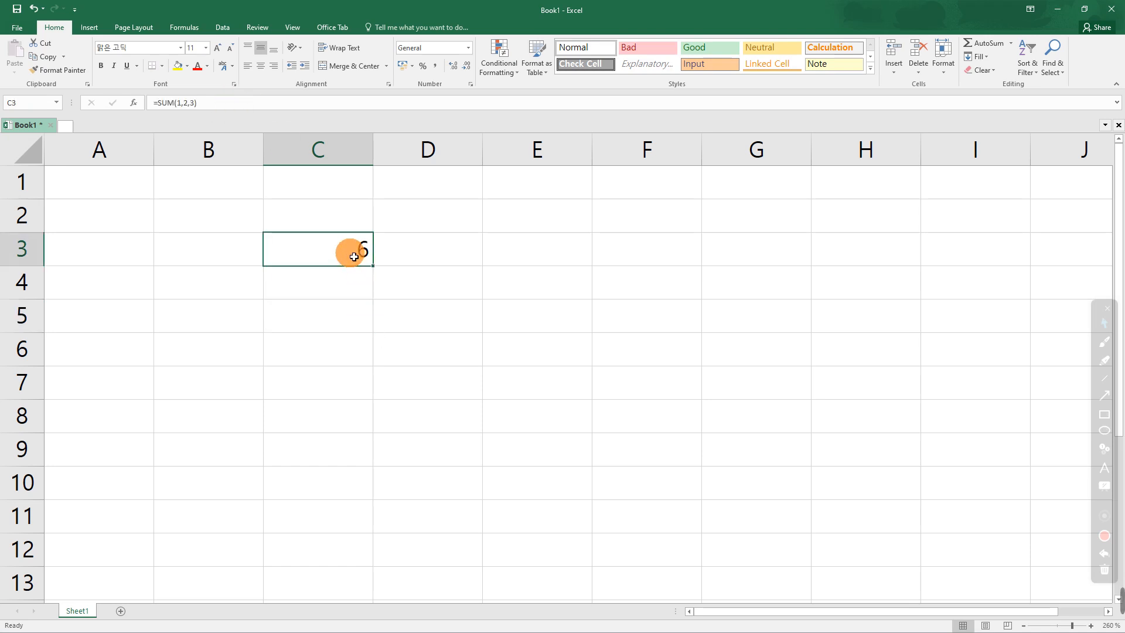
{"action": "key", "text": "Delete"}
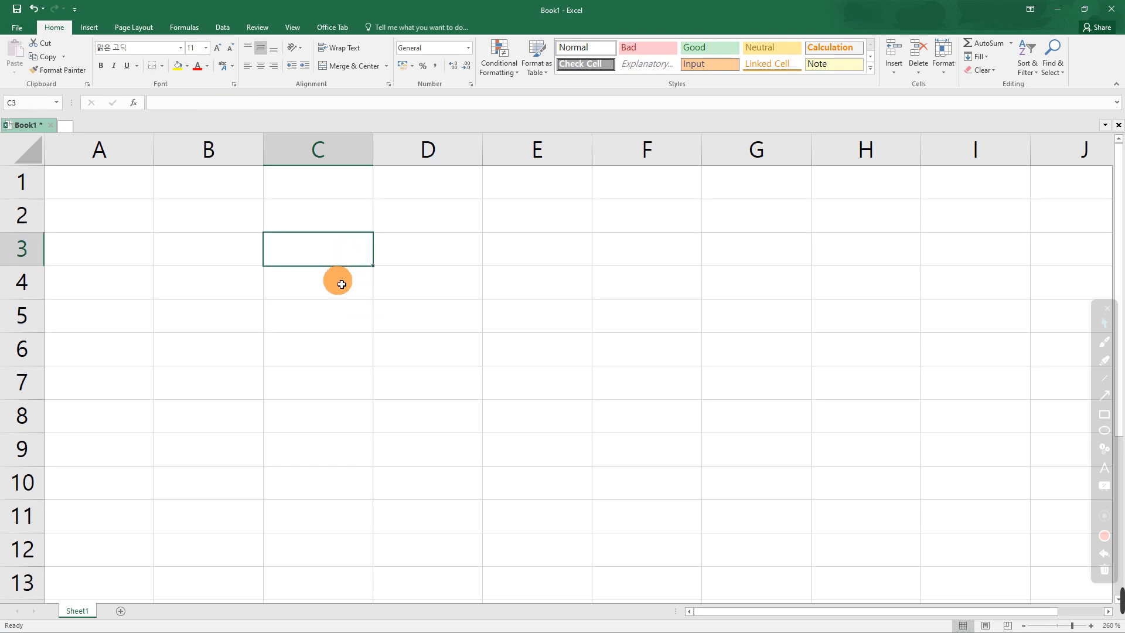
Enter the values 1, 2 and 3 in cells A1, A2 and A3
{"action": "left_click", "coordinate": [336, 282]}
{"action": "left_click", "coordinate": [142, 189]}
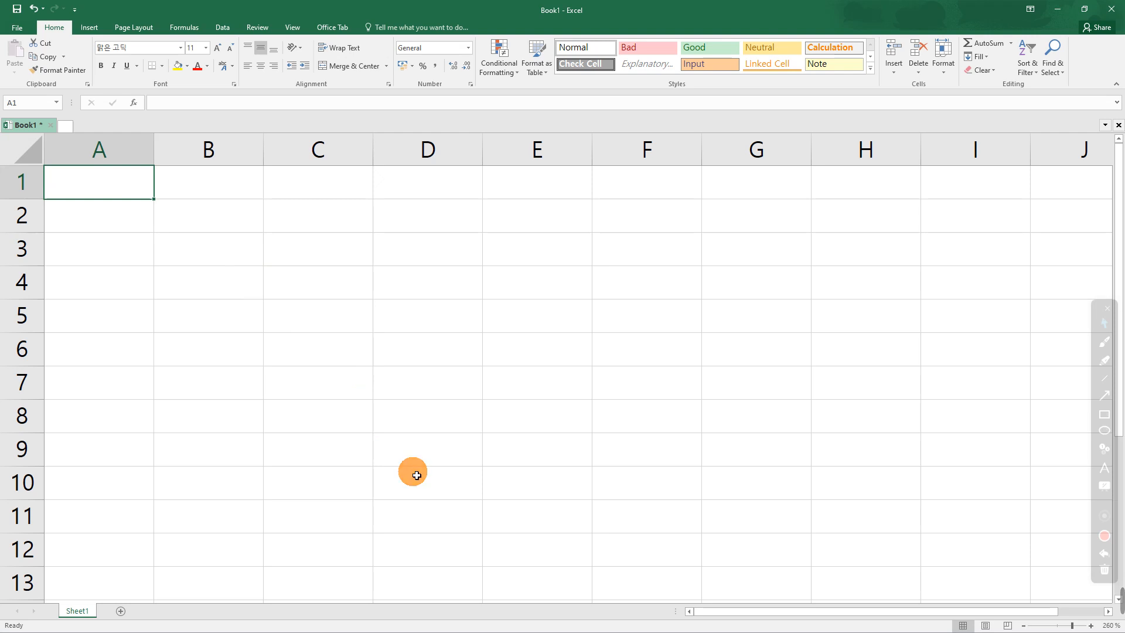
{"action": "type", "text": "1"}
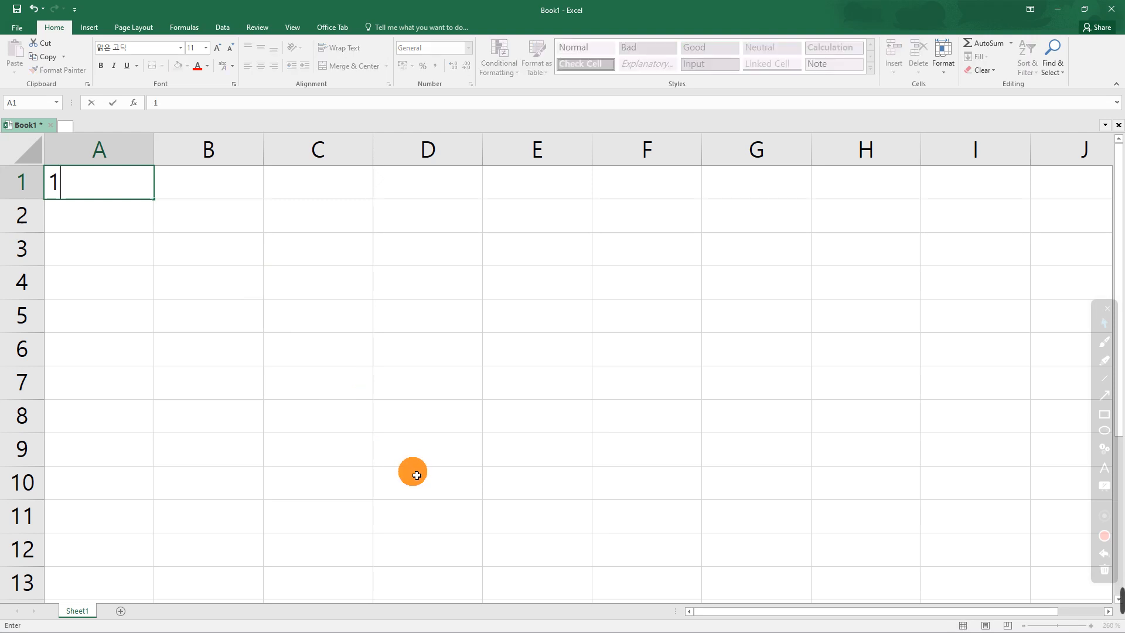
{"action": "key", "text": "Return"}
{"action": "type", "text": "2"}
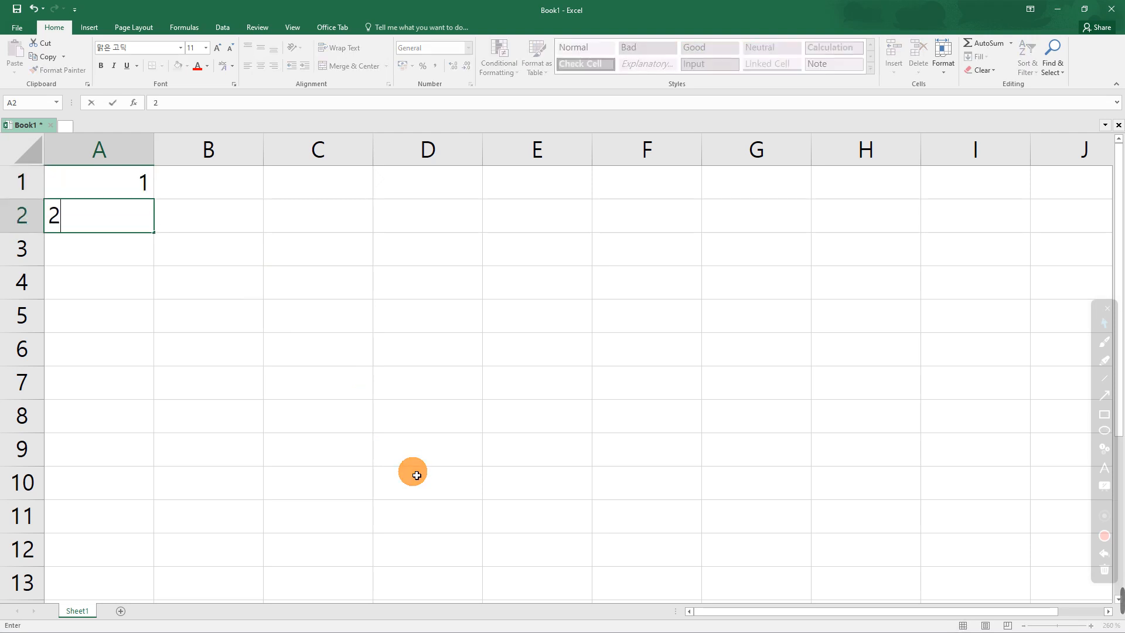
{"action": "key", "text": "Return"}
{"action": "type", "text": "3"}
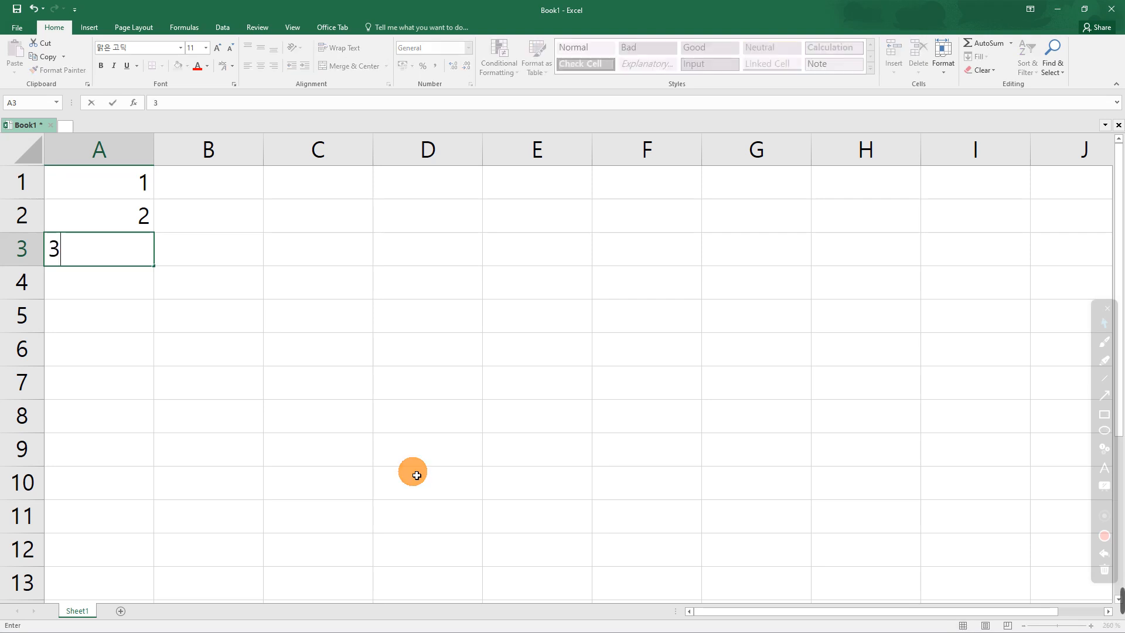
{"action": "key", "text": "Return"}
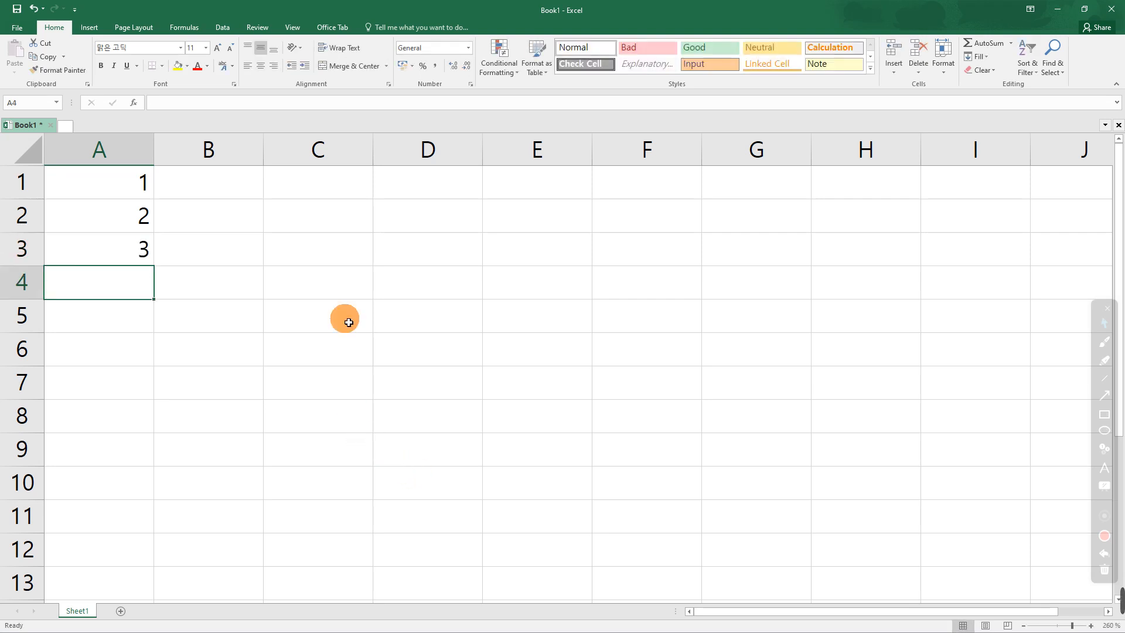
Center the contents of column A horizontally
{"action": "left_click", "coordinate": [128, 183]}
{"action": "left_click", "coordinate": [132, 219]}
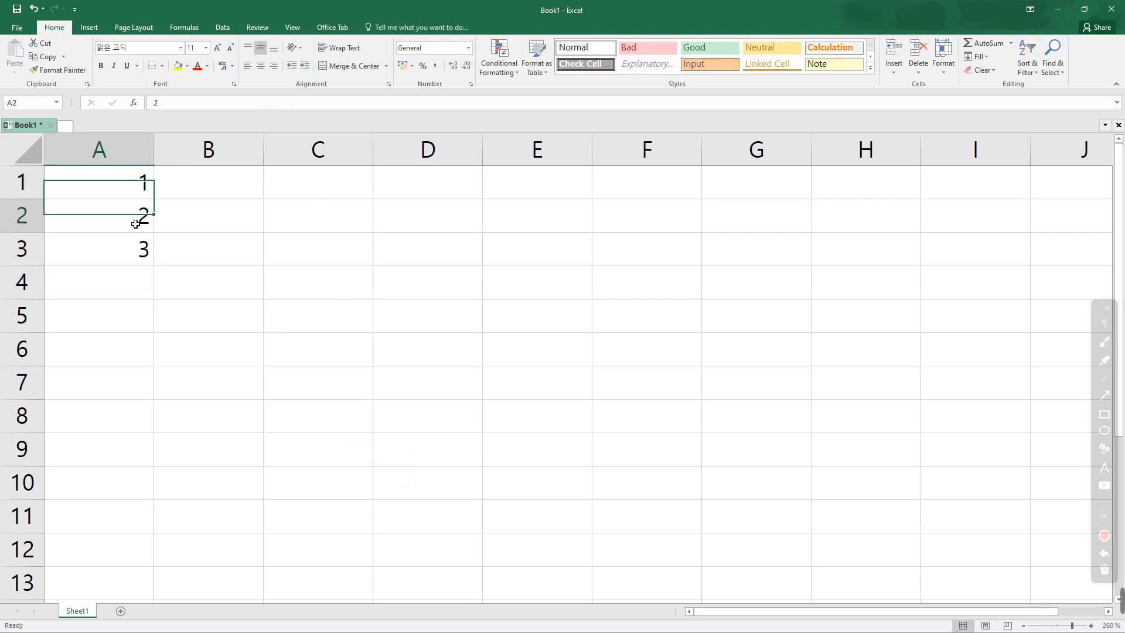
{"action": "left_click", "coordinate": [132, 255]}
{"action": "left_click", "coordinate": [119, 157]}
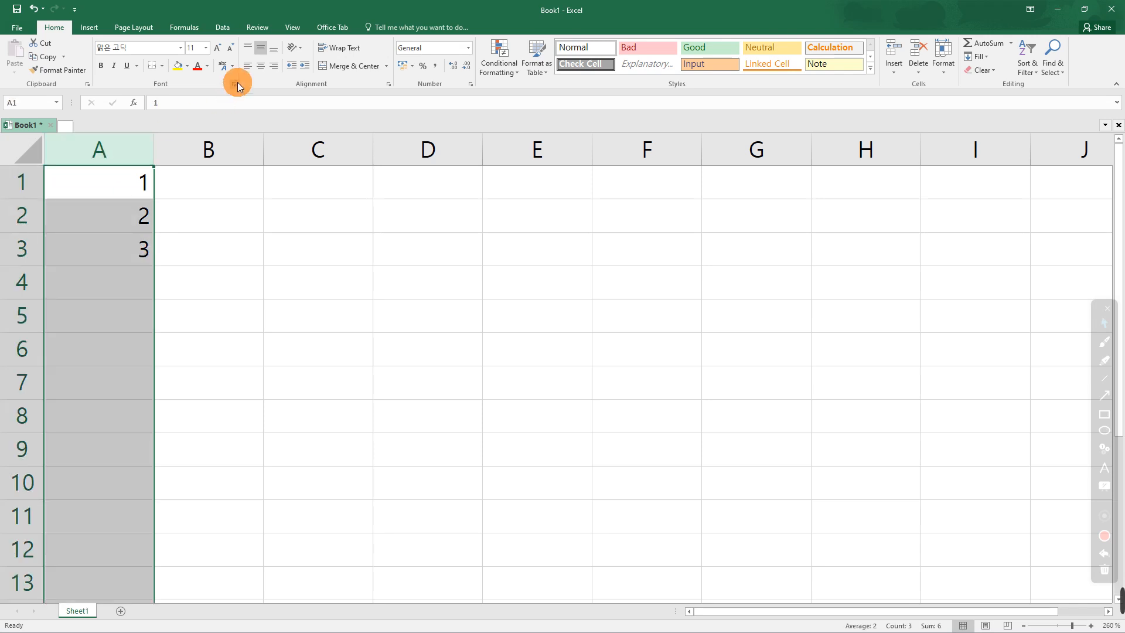
{"action": "left_click", "coordinate": [261, 65]}
{"action": "left_click", "coordinate": [218, 221]}
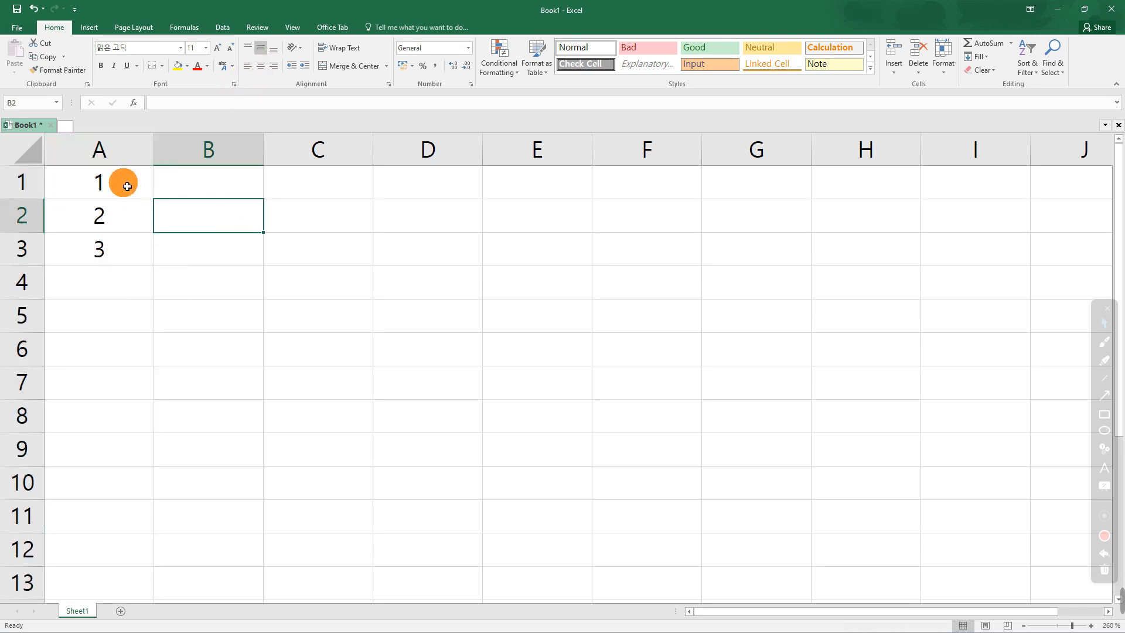
Apply All Borders to the cells A1:A3
{"action": "left_click", "coordinate": [132, 296]}
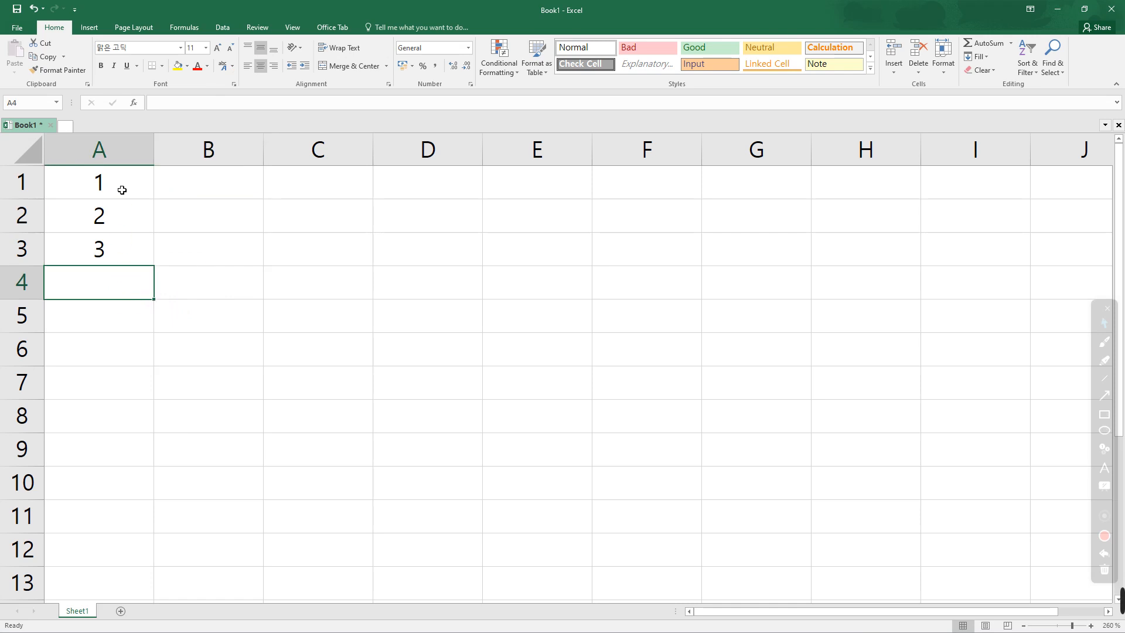
{"action": "left_click_drag", "start_coordinate": [121, 186], "coordinate": [128, 250]}
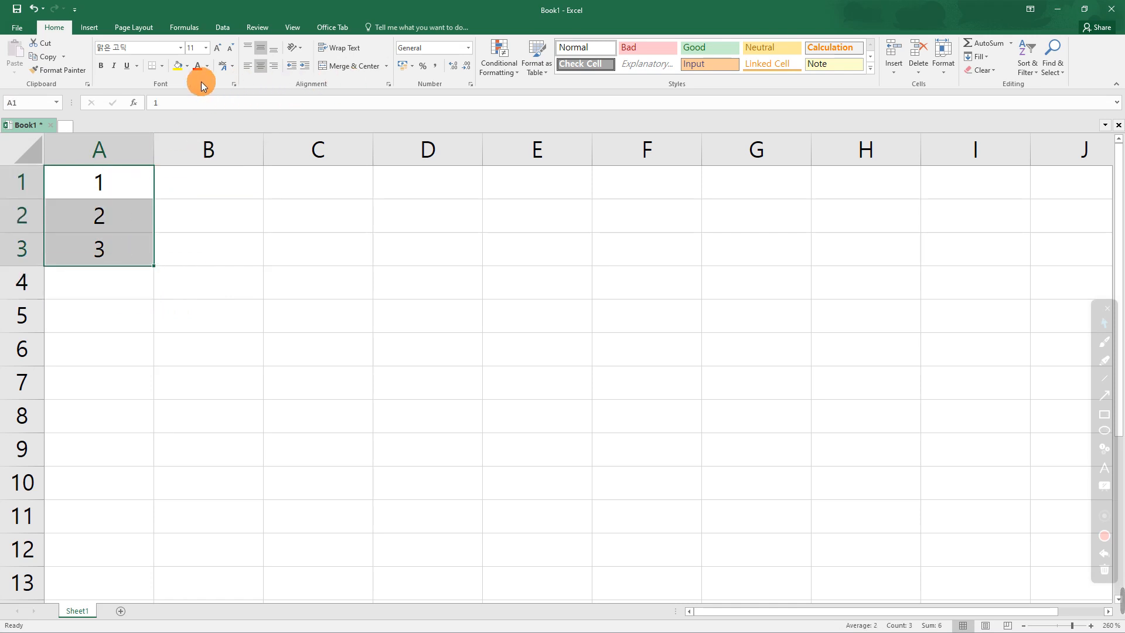
{"action": "left_click", "coordinate": [163, 68]}
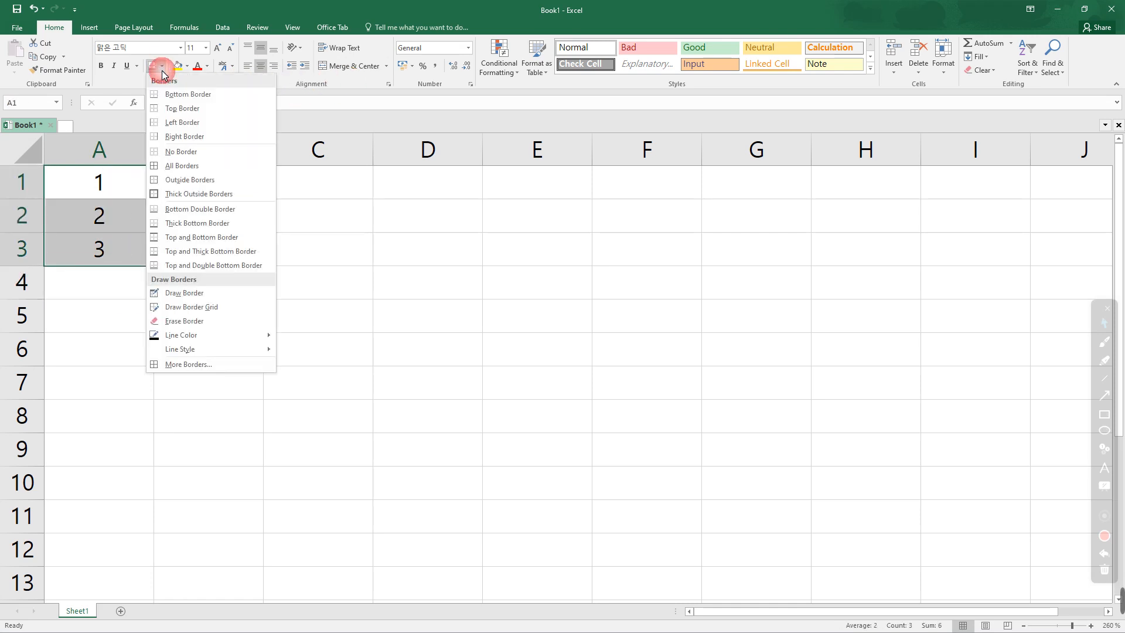
{"action": "left_click", "coordinate": [175, 170]}
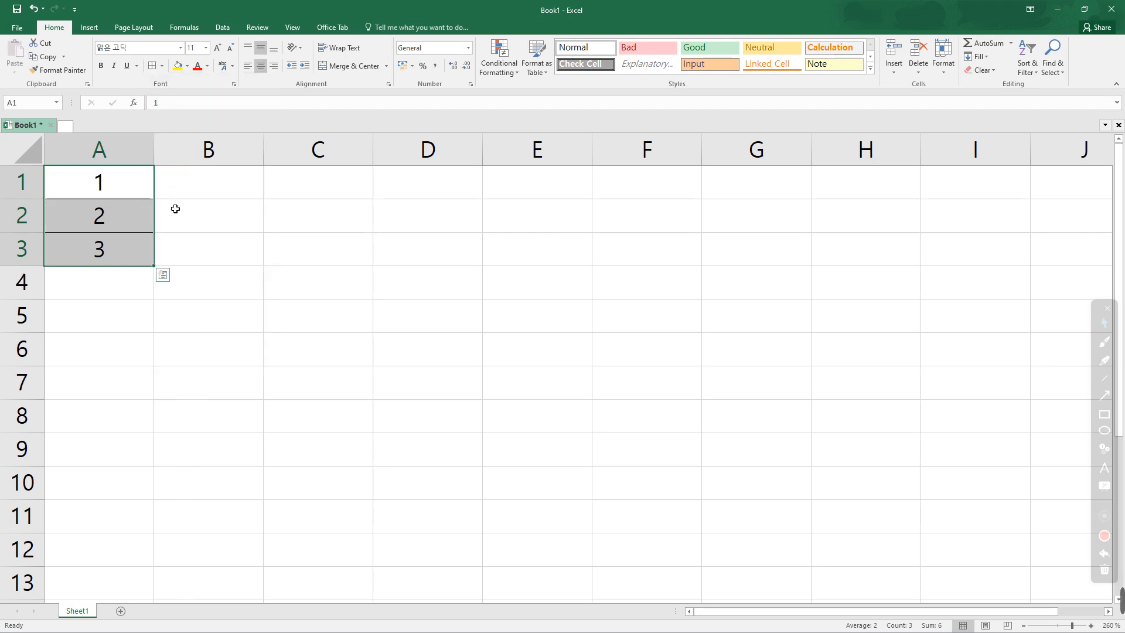
{"action": "left_click", "coordinate": [175, 254]}
Start a SUM formula in cell A4, up to its opening parenthesis
{"action": "left_click", "coordinate": [124, 281]}
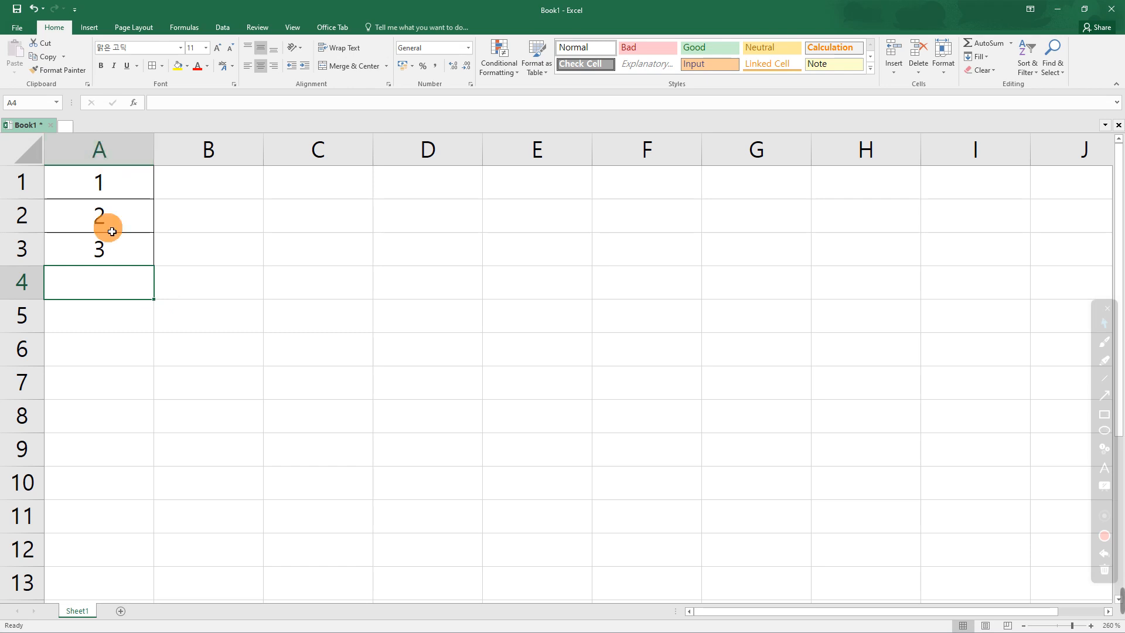
{"action": "double_click", "coordinate": [113, 281]}
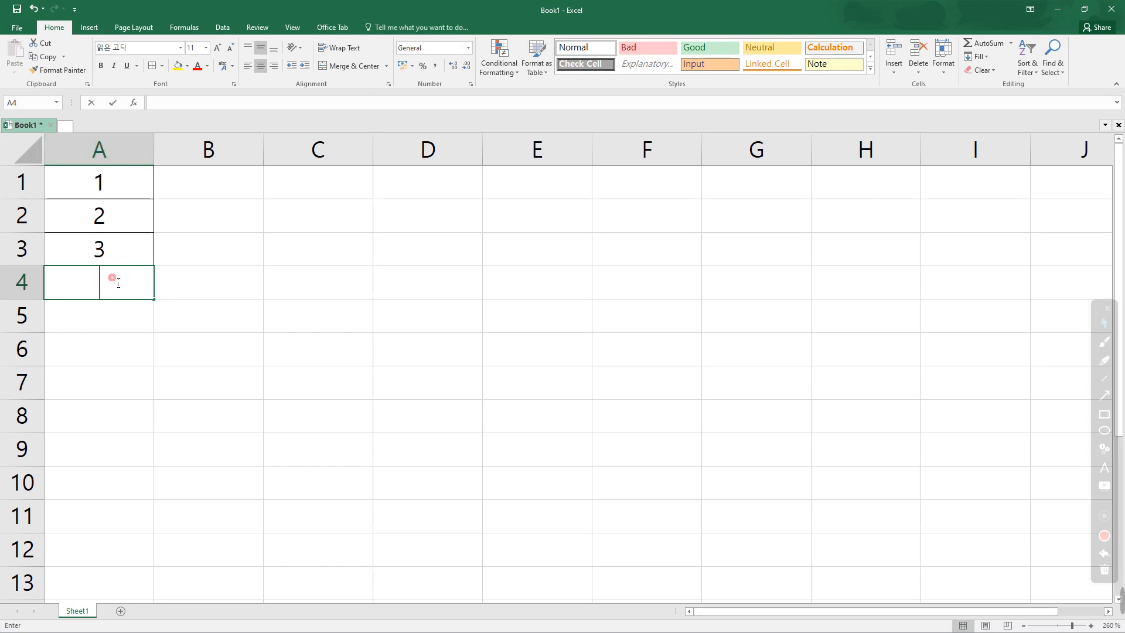
{"action": "type", "text": "="}
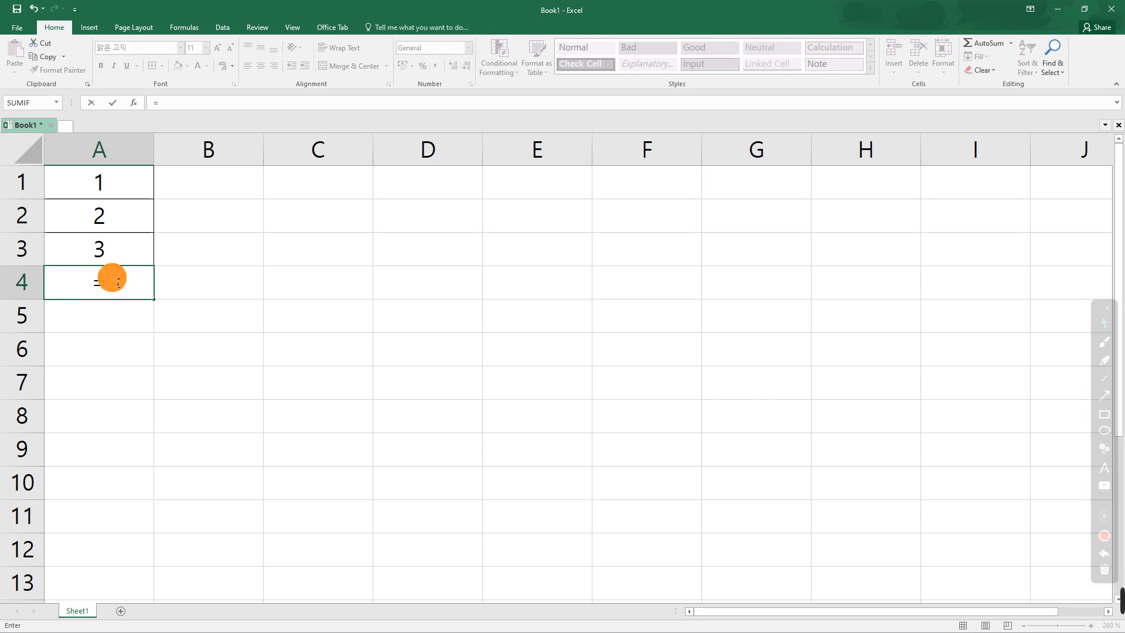
{"action": "type", "text": "SUM"}
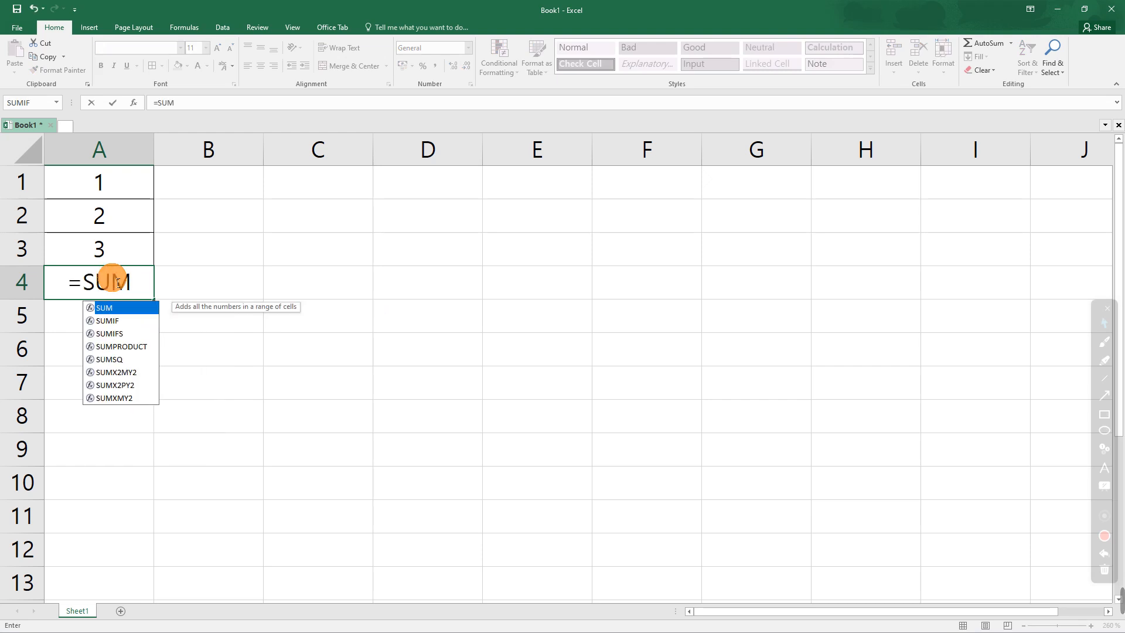
{"action": "type", "text": "("}
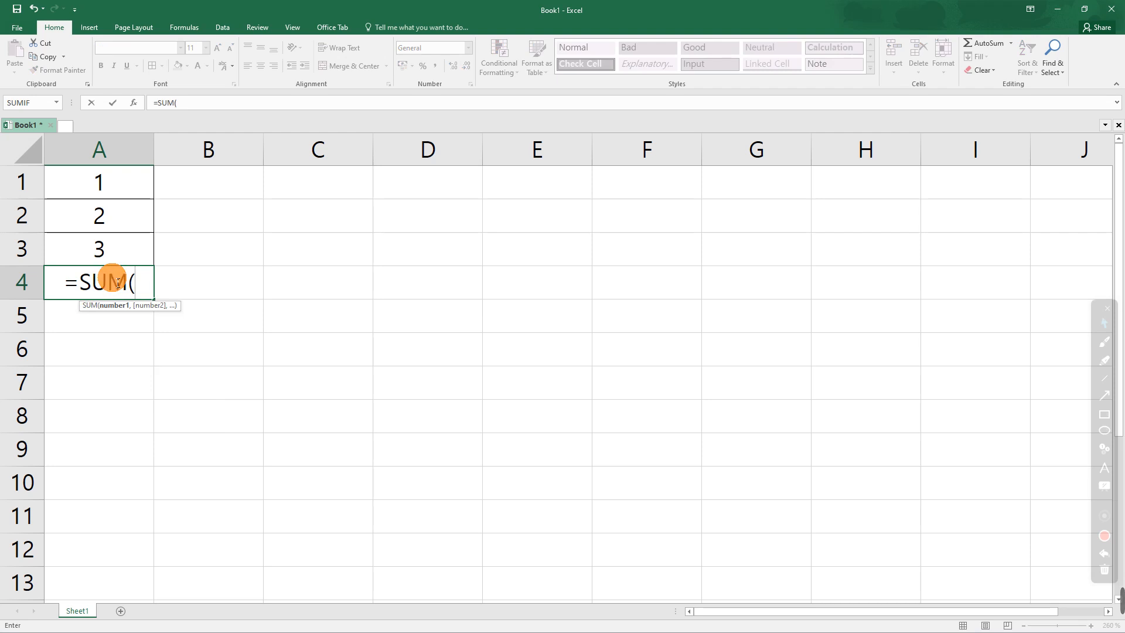
{"action": "type", "text": "1,2"}
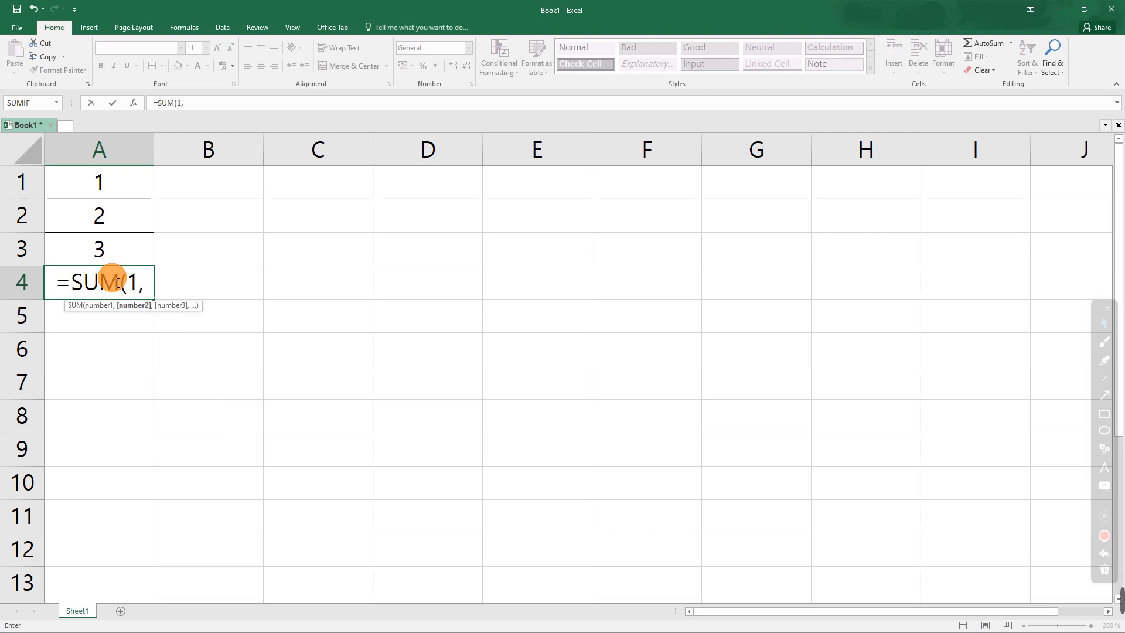
{"action": "key", "text": "BackSpace"}
{"action": "key", "text": "BackSpace"}
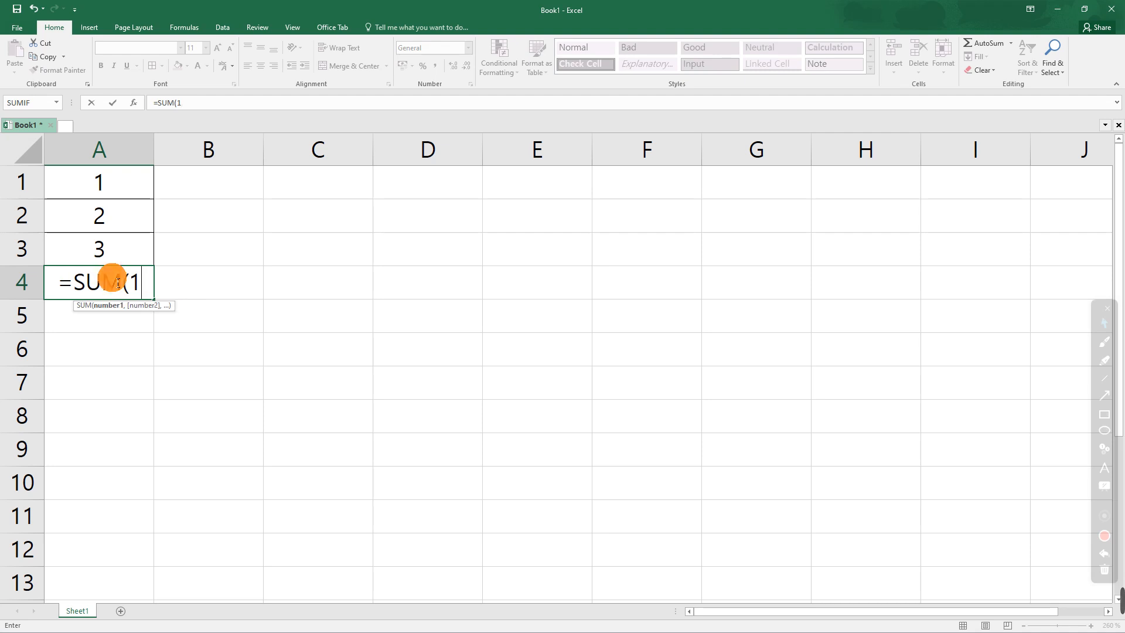
{"action": "key", "text": "BackSpace"}
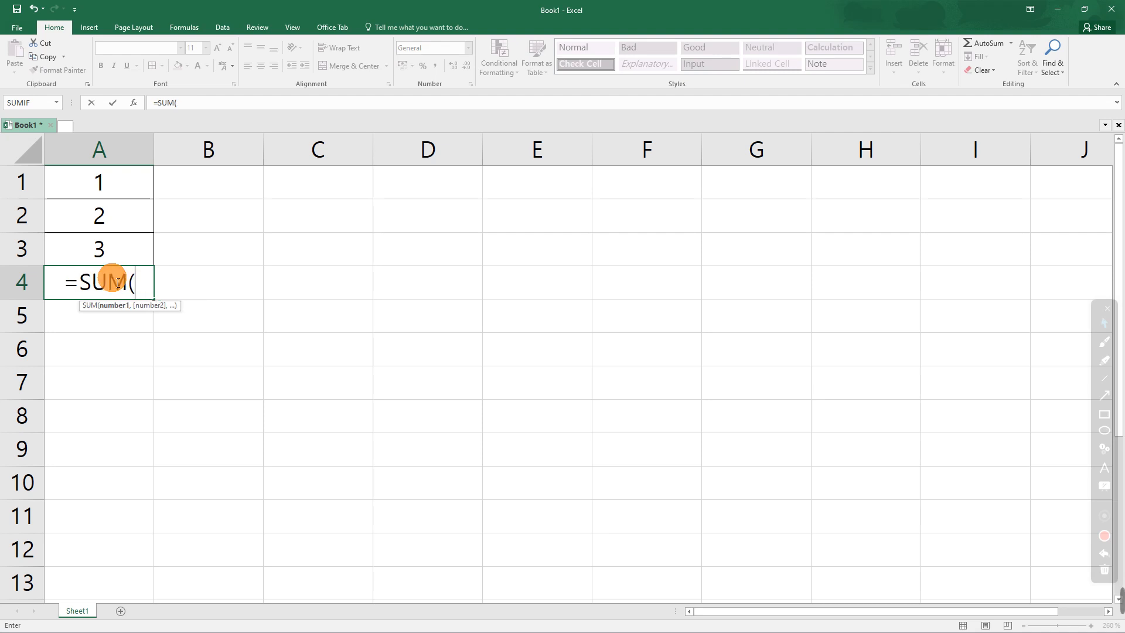
{"action": "key", "text": "F4"}
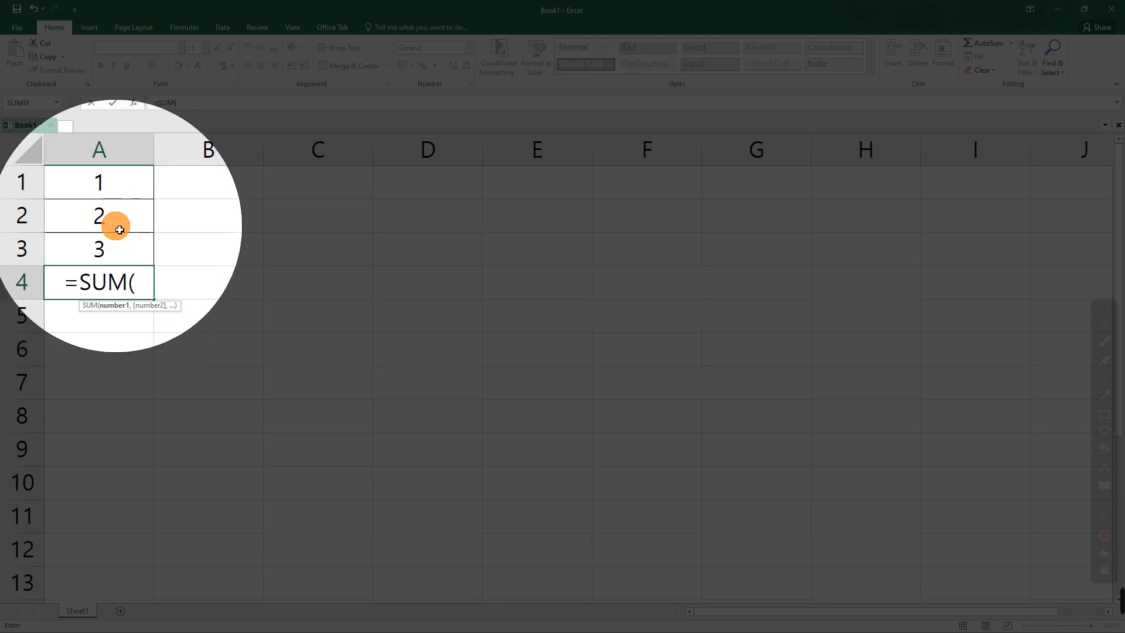
{"action": "key", "text": "F4"}
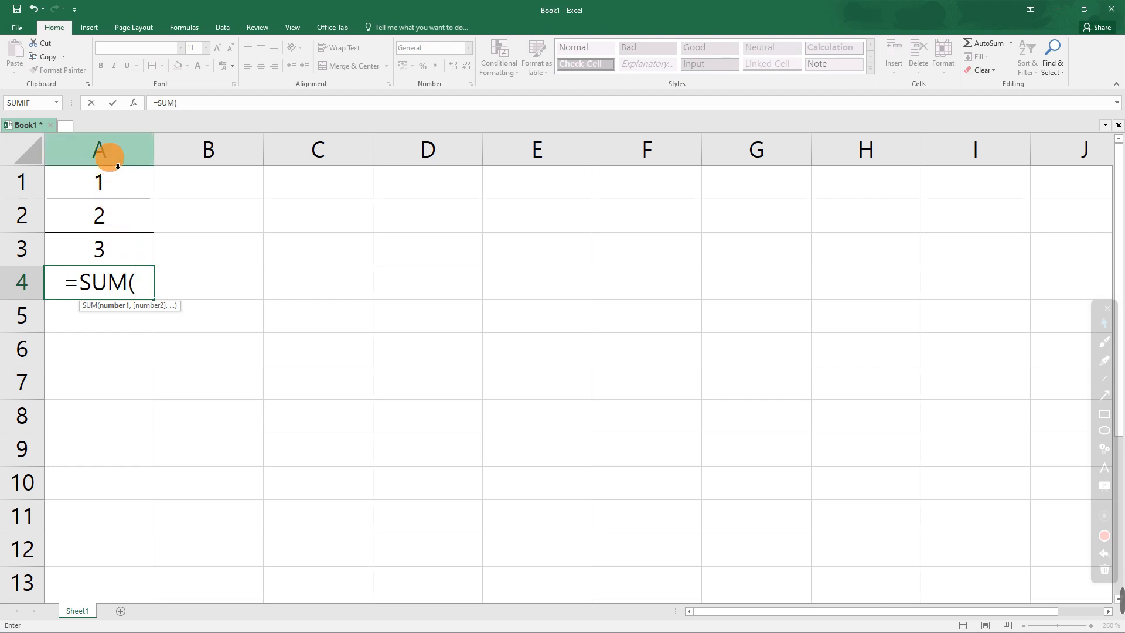
Complete the formula in A4 as =SUM(A1,A2,A3), referencing the three cells individually, and enter it
{"action": "left_click", "coordinate": [113, 187]}
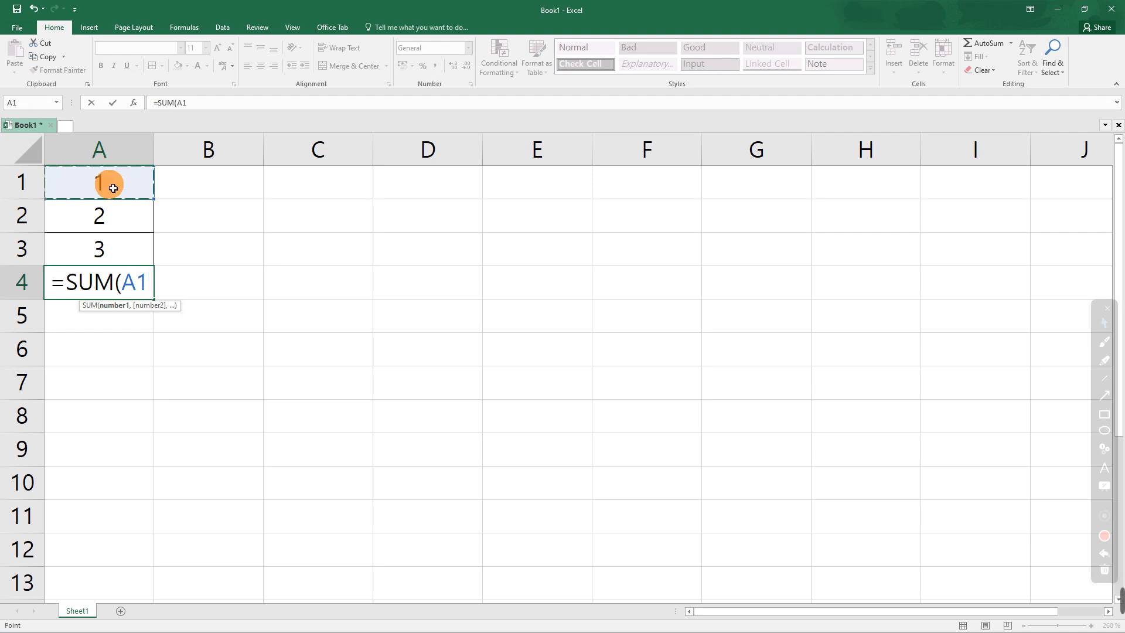
{"action": "type", "text": ","}
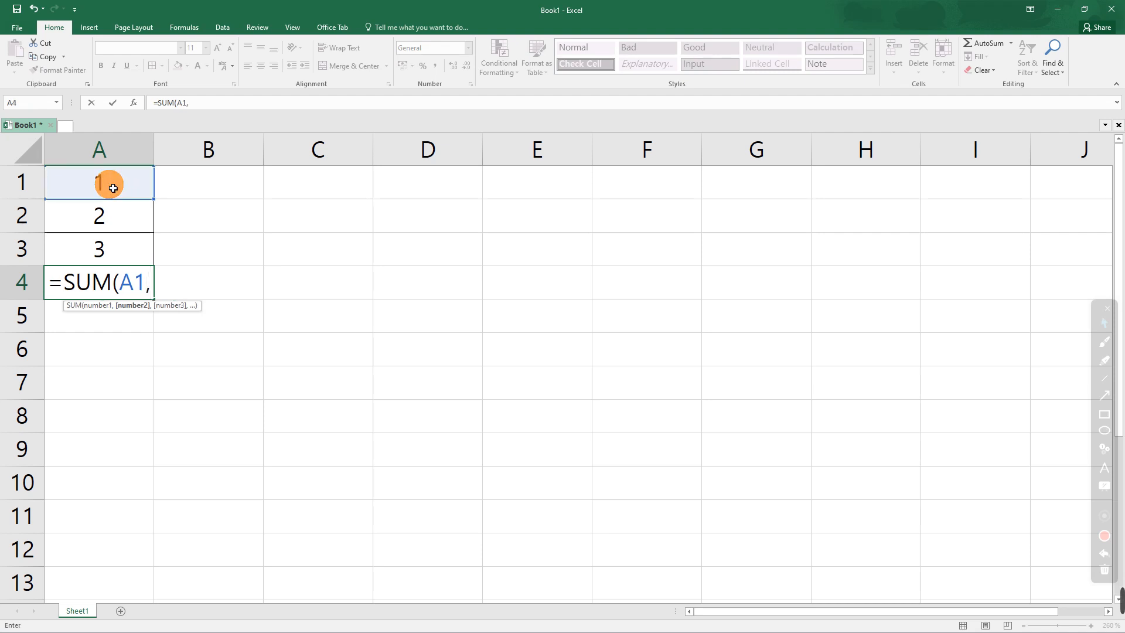
{"action": "left_click", "coordinate": [111, 218]}
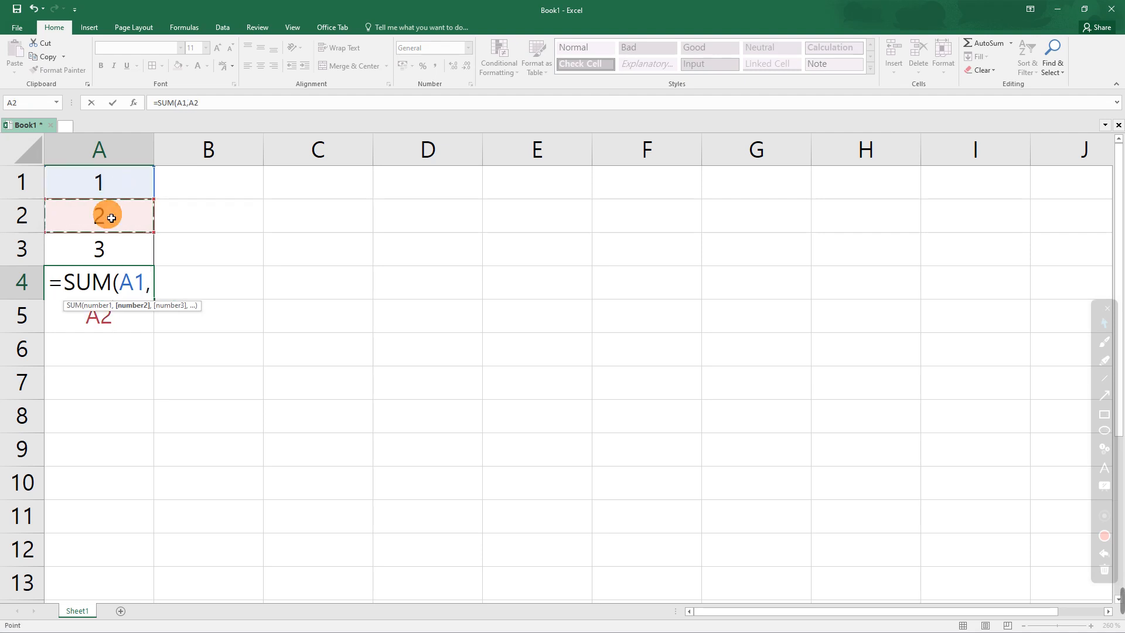
{"action": "type", "text": ","}
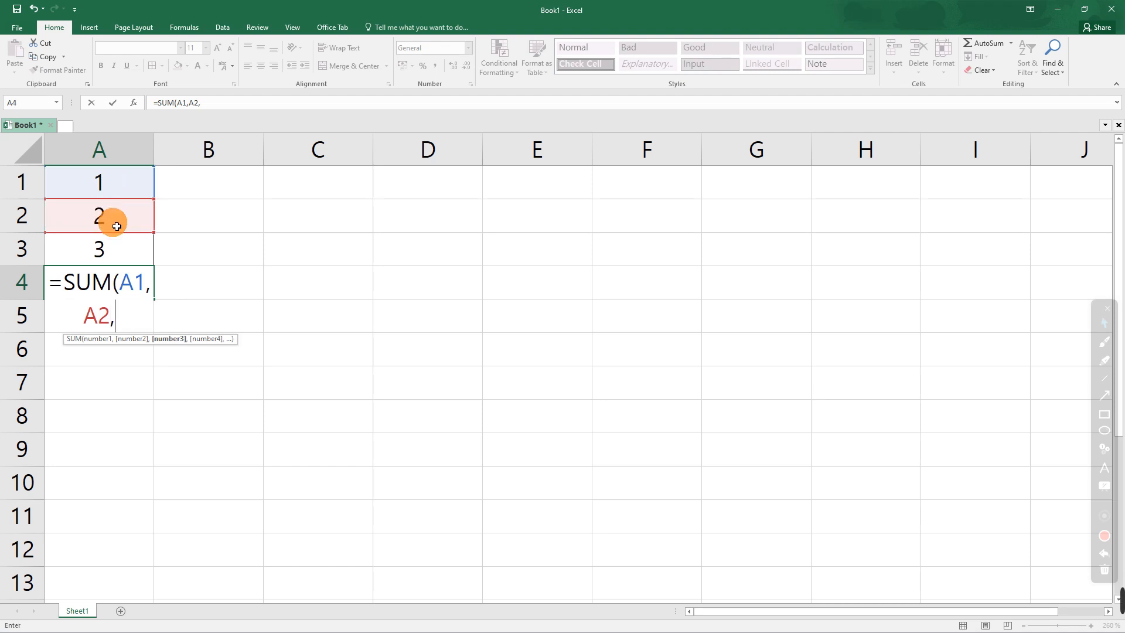
{"action": "left_click", "coordinate": [116, 254]}
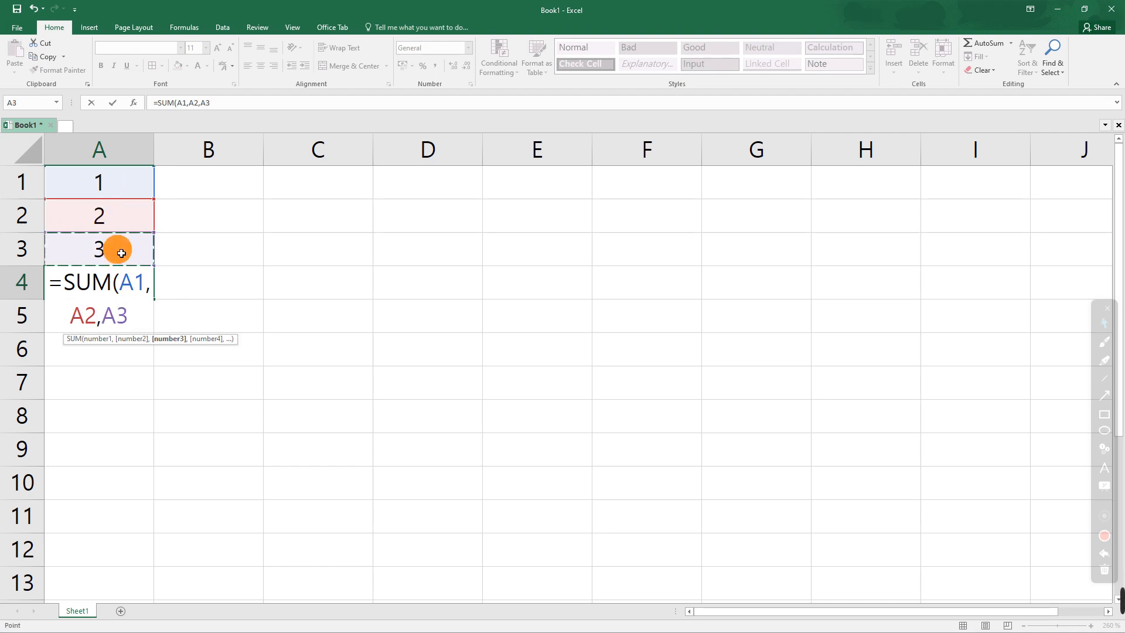
{"action": "type", "text": ")"}
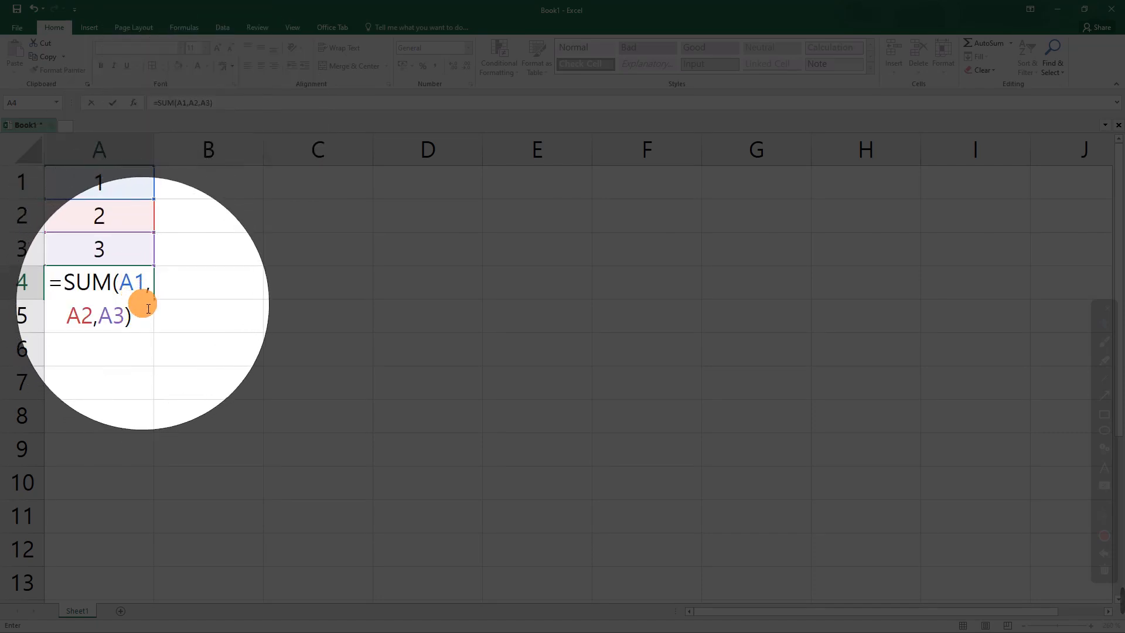
{"action": "key", "text": "Return"}
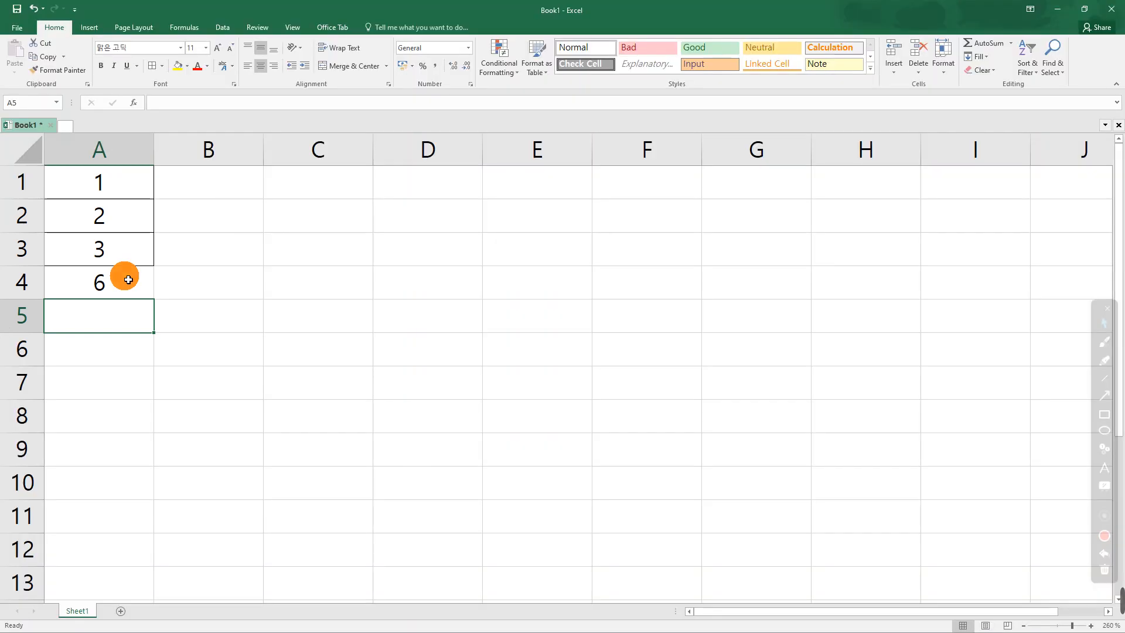
Inspect which cells the SUM formula in A4 references, leaving the formula as it is
{"action": "left_click", "coordinate": [129, 286]}
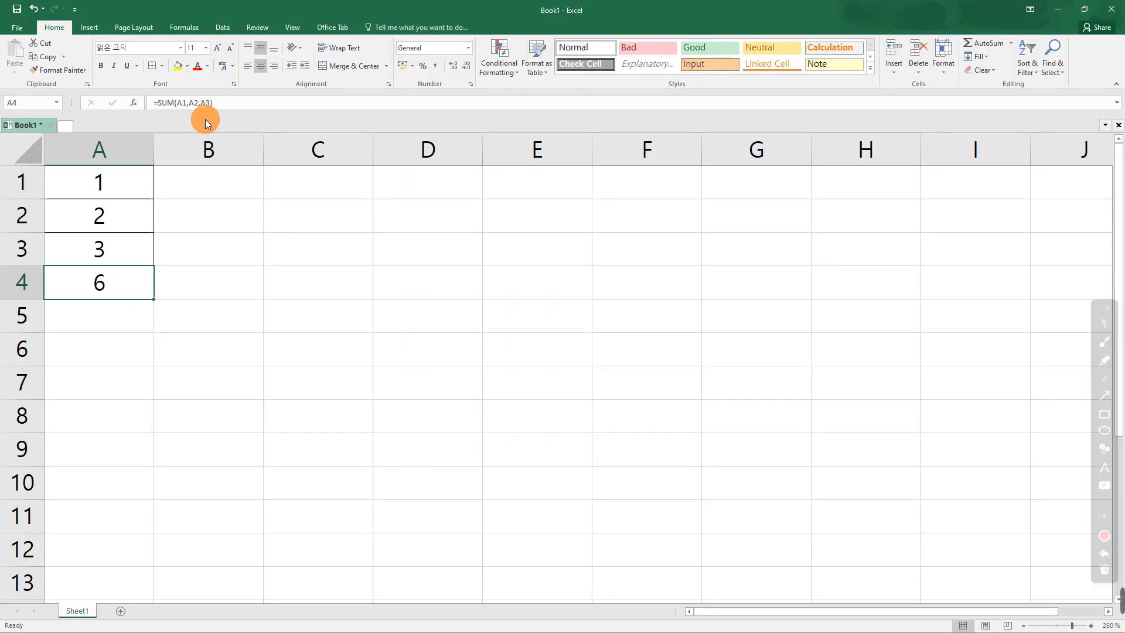
{"action": "left_click", "coordinate": [228, 103]}
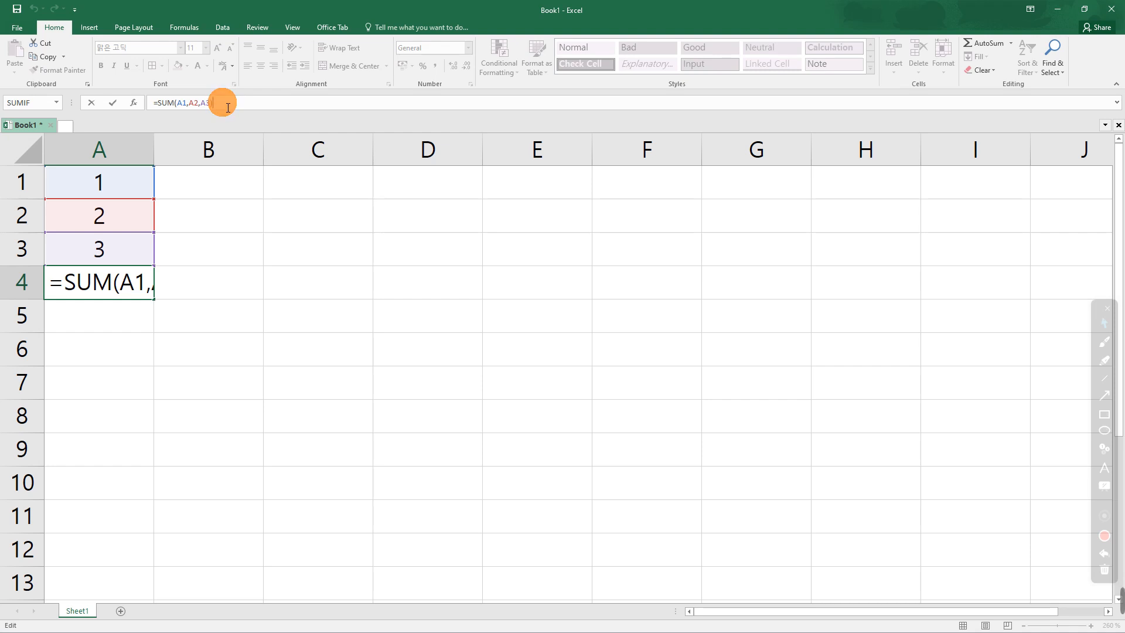
{"action": "type", "text": ")"}
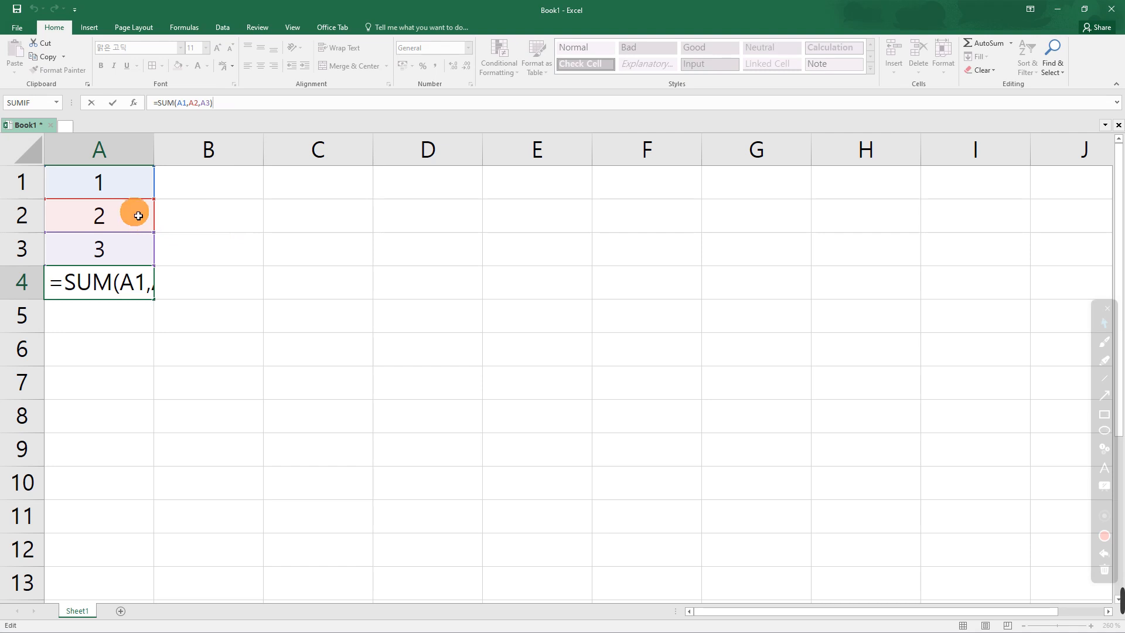
{"action": "left_click", "coordinate": [226, 106]}
{"action": "key", "text": "Return"}
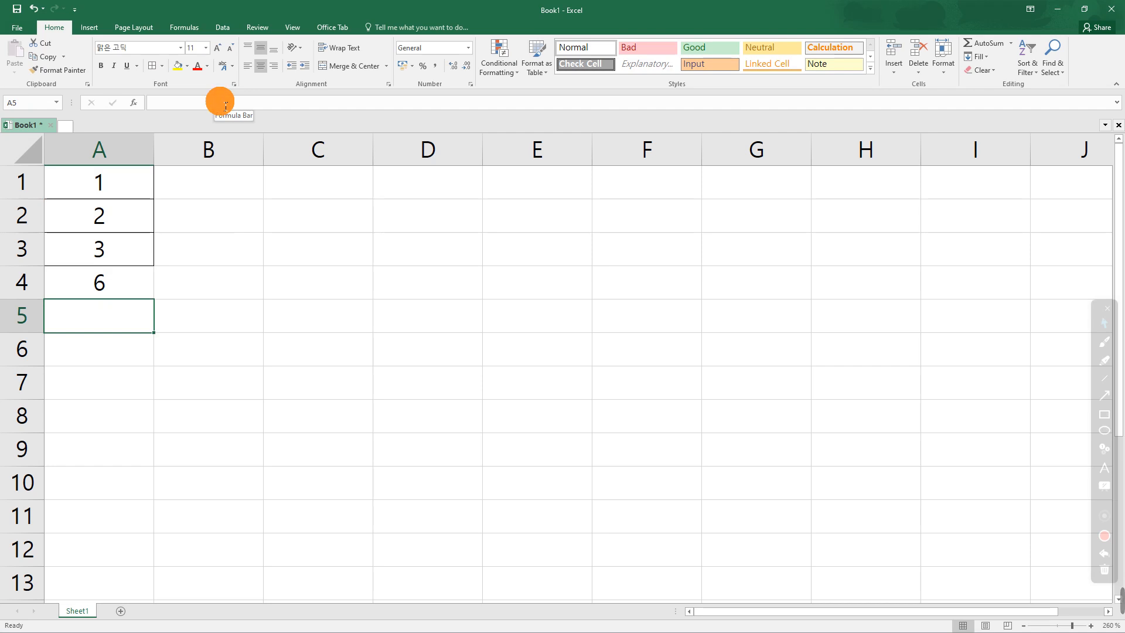
Fill the SUM formula from cell A4 down through A7
{"action": "left_click", "coordinate": [129, 289]}
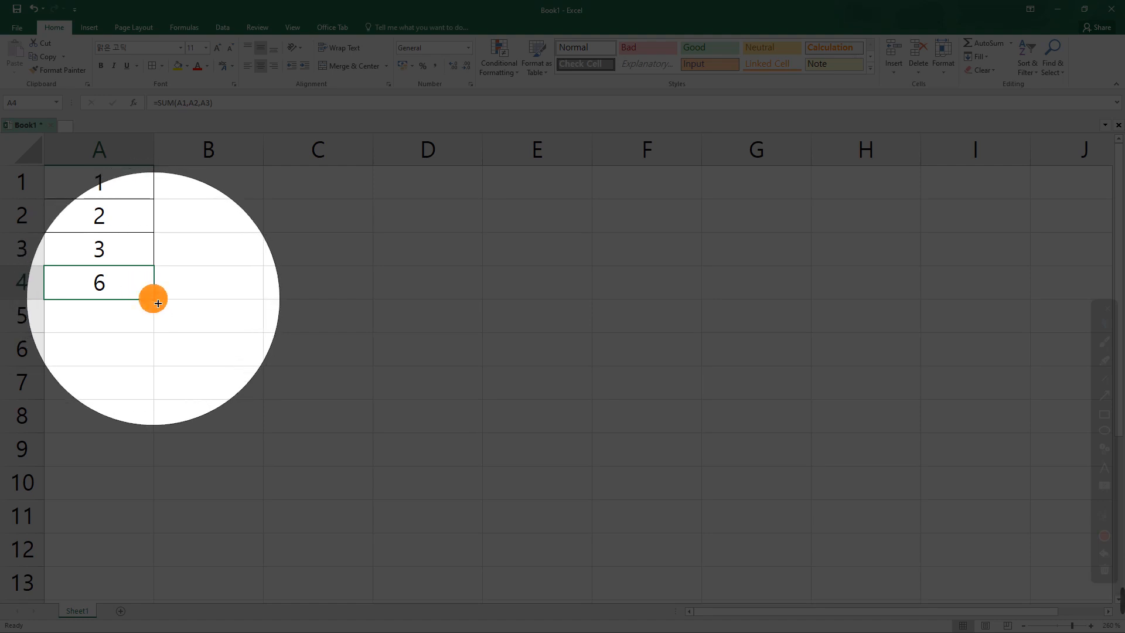
{"action": "left_click_drag", "start_coordinate": [158, 304], "coordinate": [153, 395]}
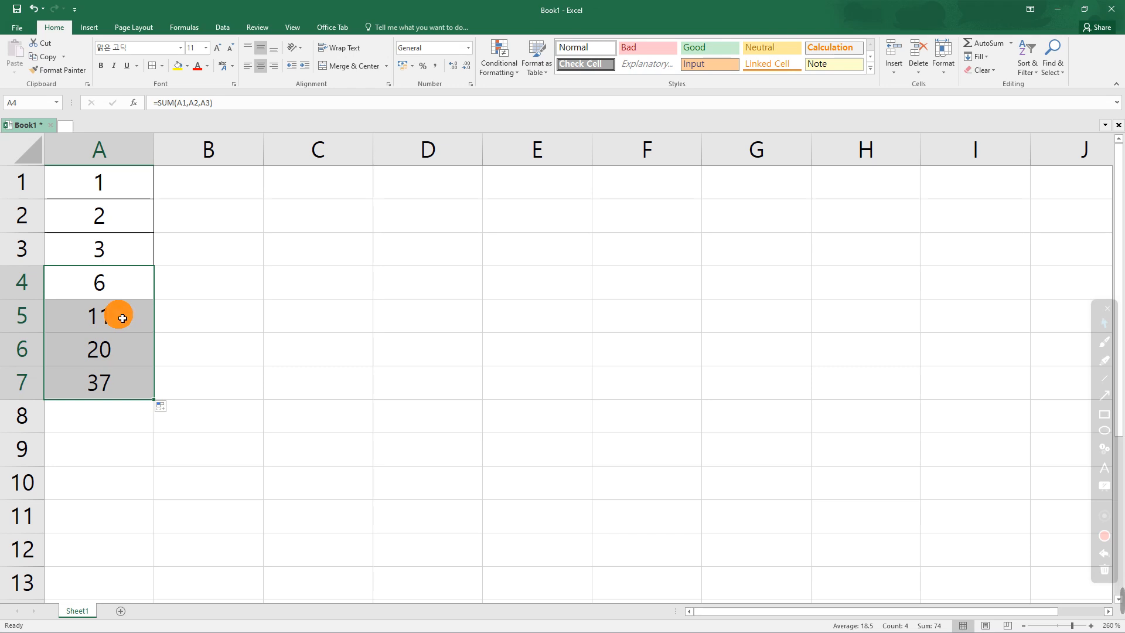
Inspect which cells the copied SUM formulas in A5 and A6 reference, leaving both formulas as they are
{"action": "left_click", "coordinate": [122, 318]}
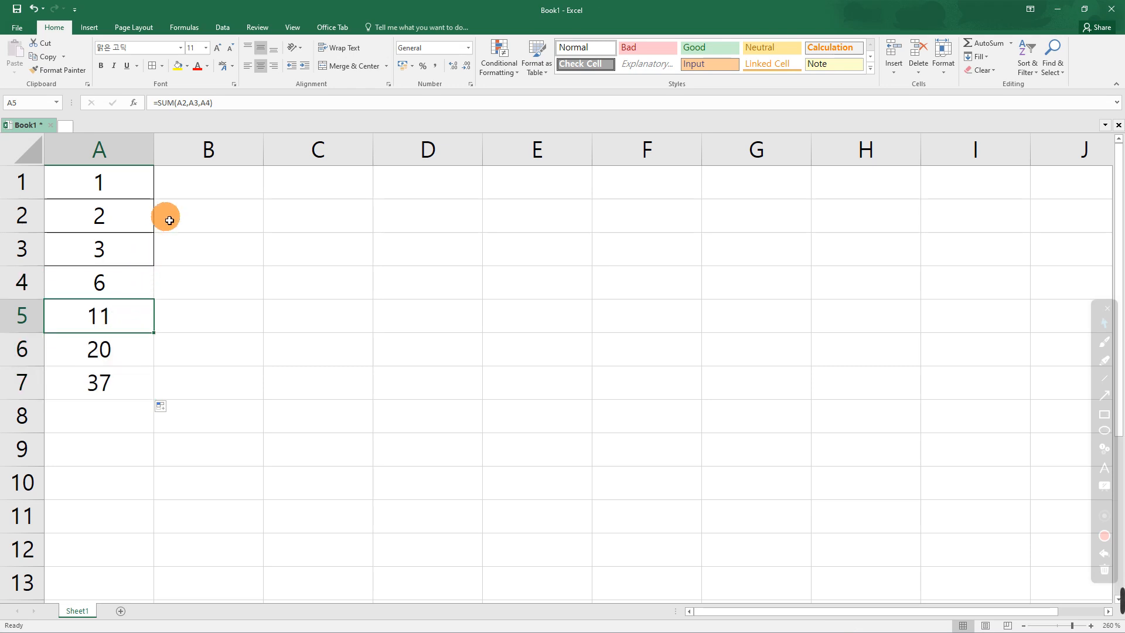
{"action": "left_click", "coordinate": [222, 104]}
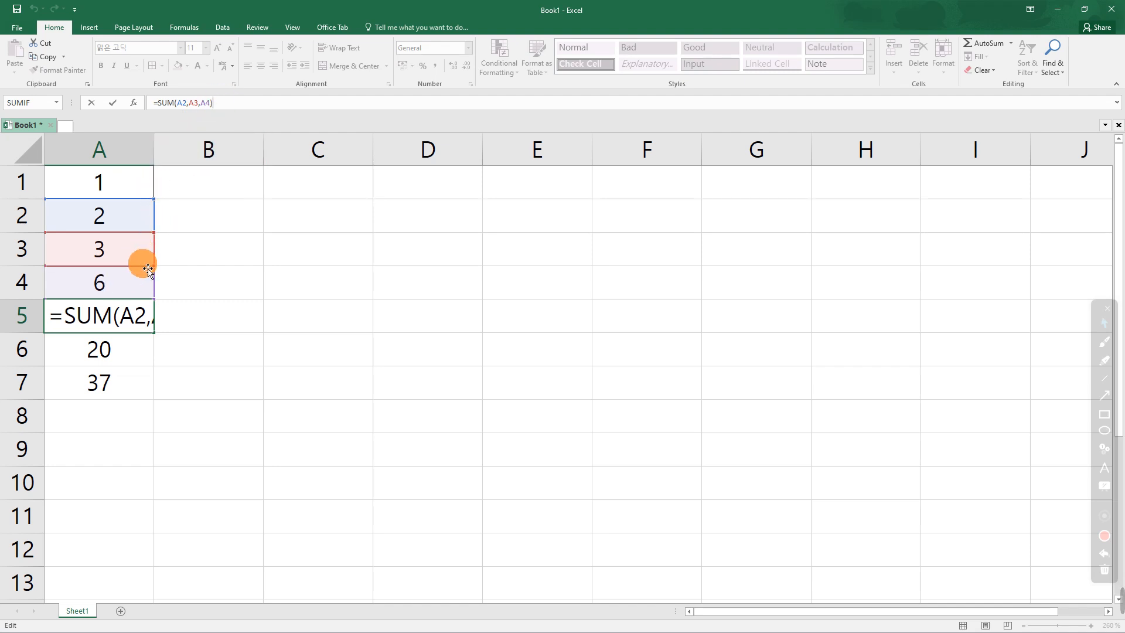
{"action": "type", "text": ")"}
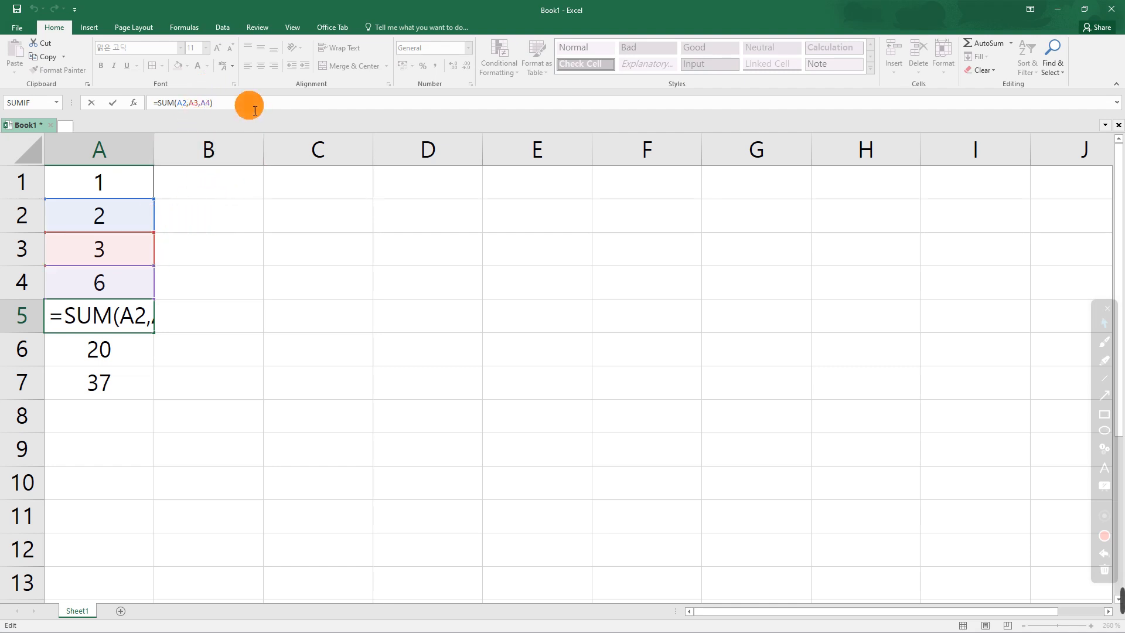
{"action": "key", "text": "ctrl+Return"}
{"action": "left_click", "coordinate": [127, 350]}
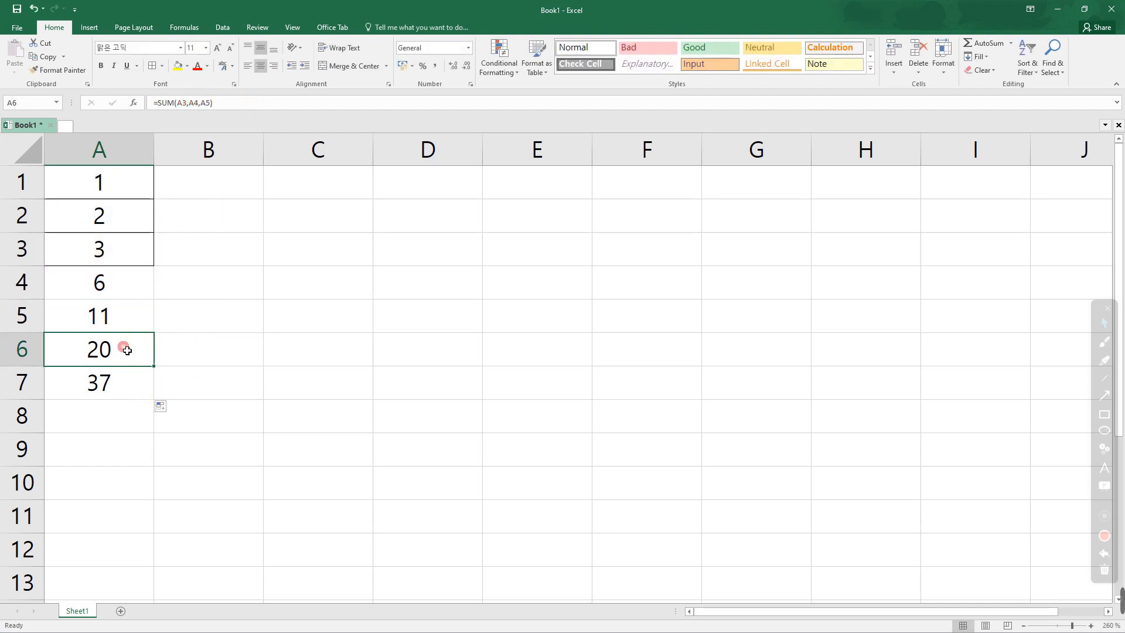
{"action": "left_click", "coordinate": [225, 104]}
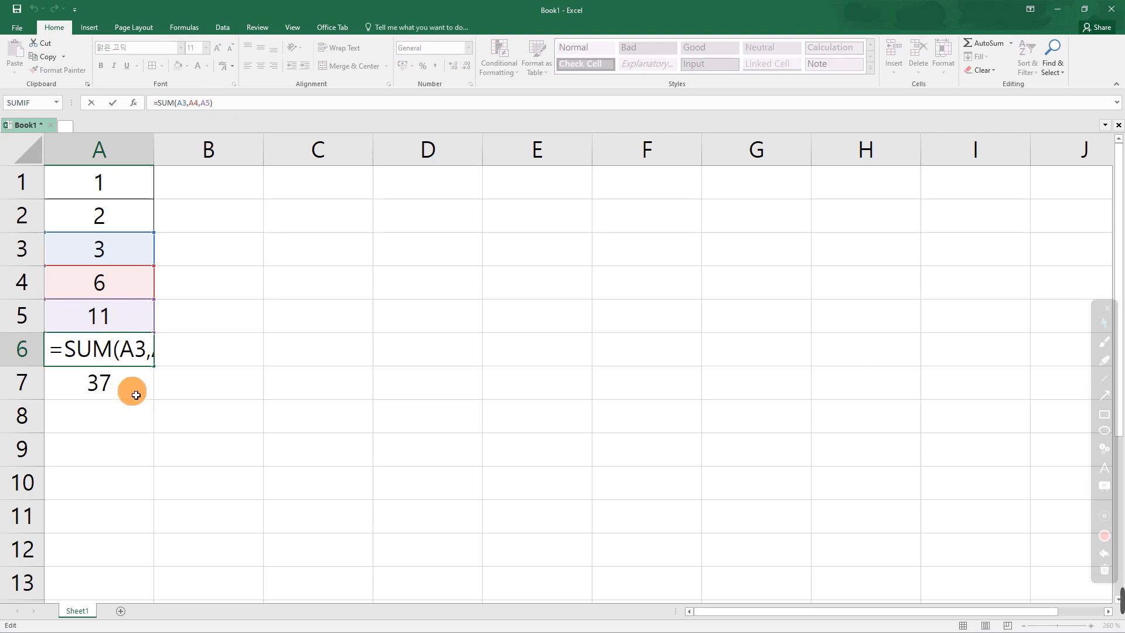
{"action": "key", "text": "ctrl+Return"}
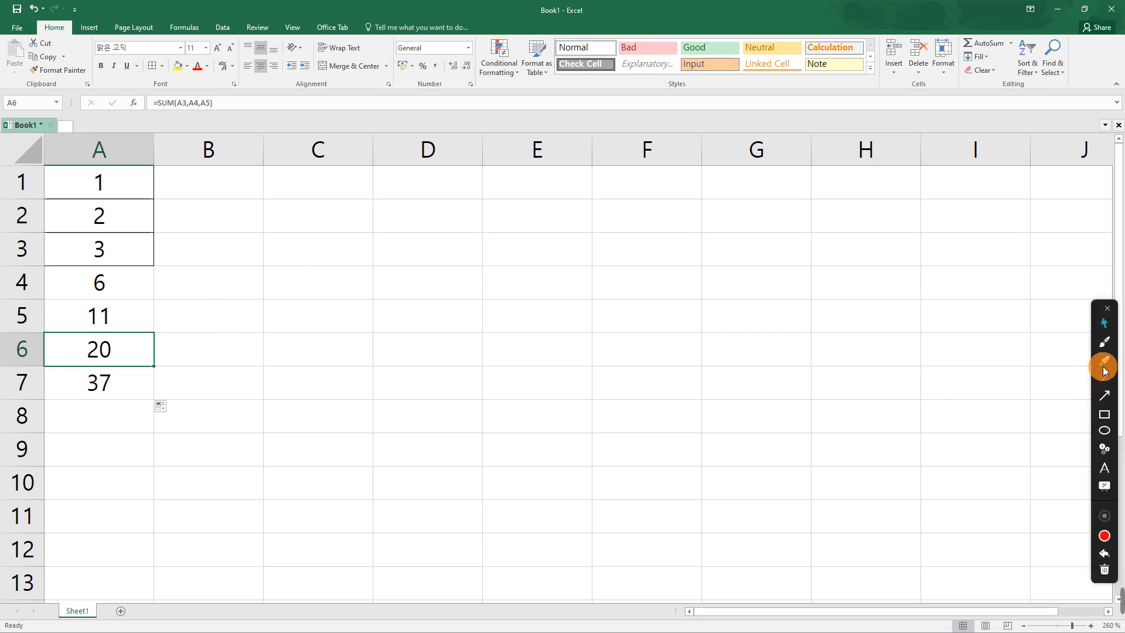
Handwrite "relative references" in red over columns C to F, beside rows 3 to 5
{"action": "left_click", "coordinate": [1105, 324]}
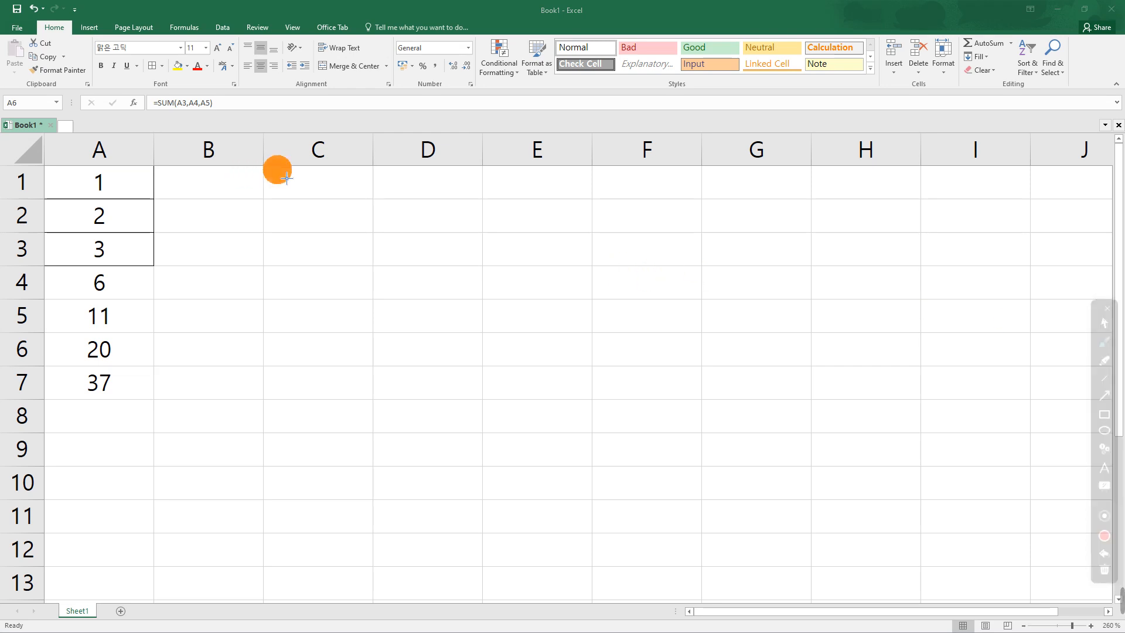
{"action": "mouse_move", "coordinate": [337, 283]}
{"action": "left_mouse_down"}
{"action": "mouse_move", "coordinate": [332, 292]}
{"action": "mouse_move", "coordinate": [362, 289]}
{"action": "left_mouse_up"}
{"action": "left_click_drag", "start_coordinate": [373, 246], "coordinate": [373, 290]}
{"action": "left_click", "coordinate": [390, 279]}
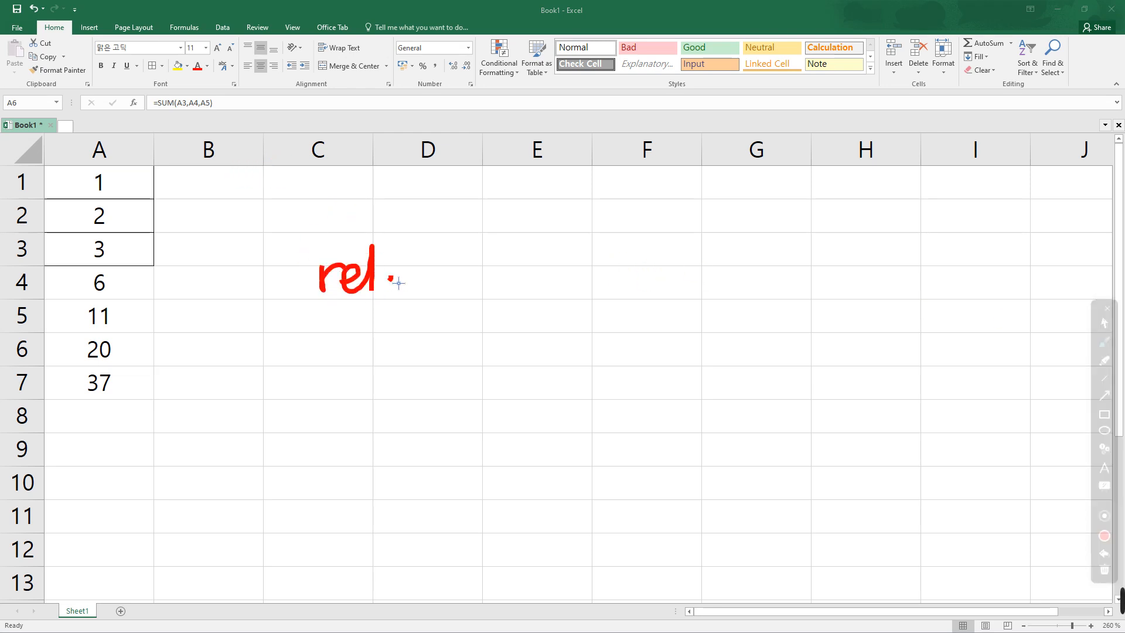
{"action": "left_click_drag", "start_coordinate": [468, 294], "coordinate": [483, 298]}
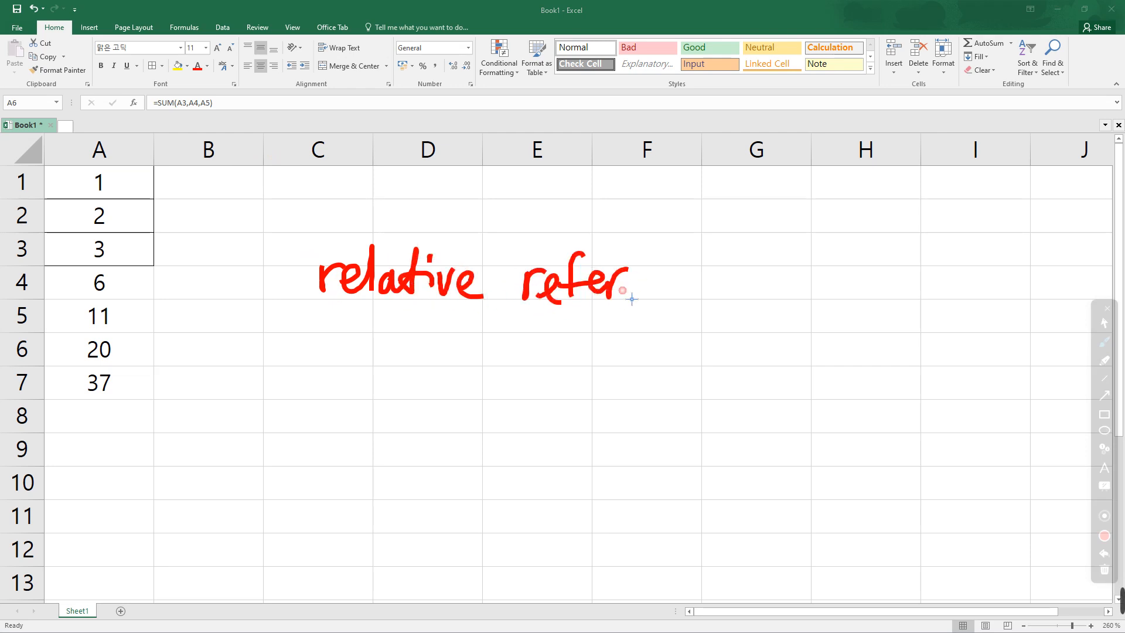
{"action": "left_click_drag", "start_coordinate": [714, 268], "coordinate": [701, 302]}
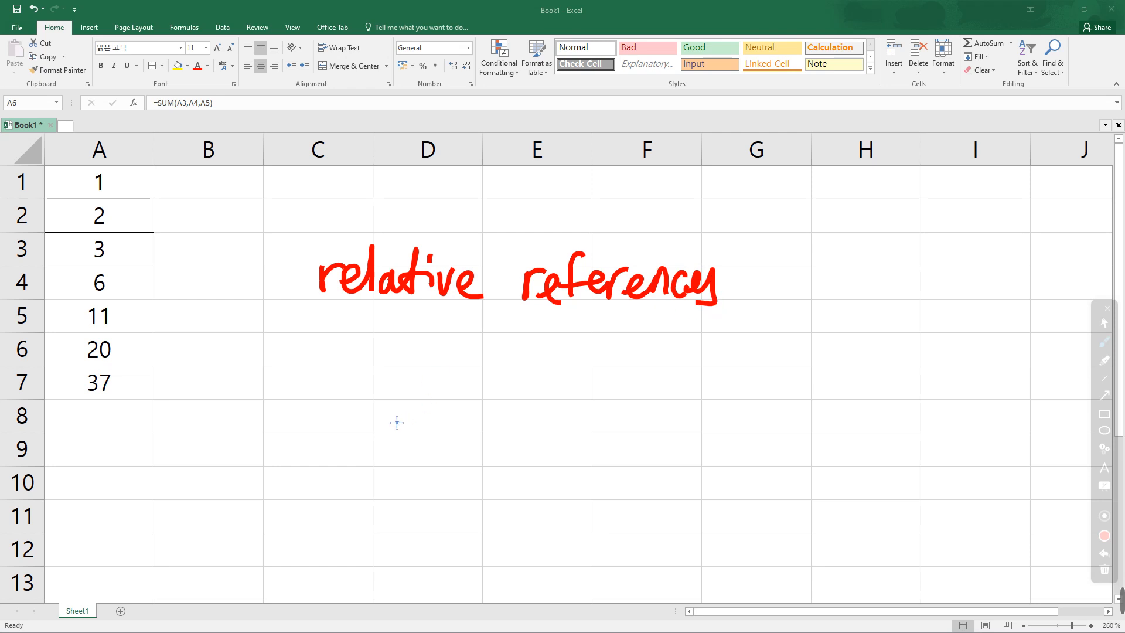
Handwrite "absolute references" in red below the "relative references" note
{"action": "left_click", "coordinate": [352, 374]}
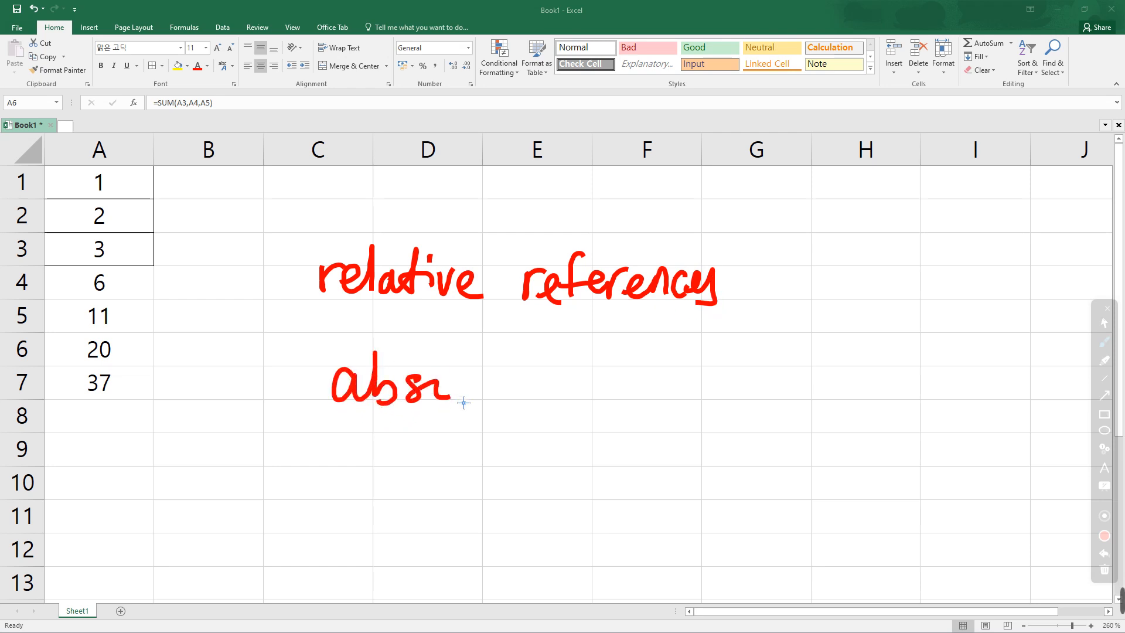
{"action": "left_click_drag", "start_coordinate": [475, 378], "coordinate": [537, 360]}
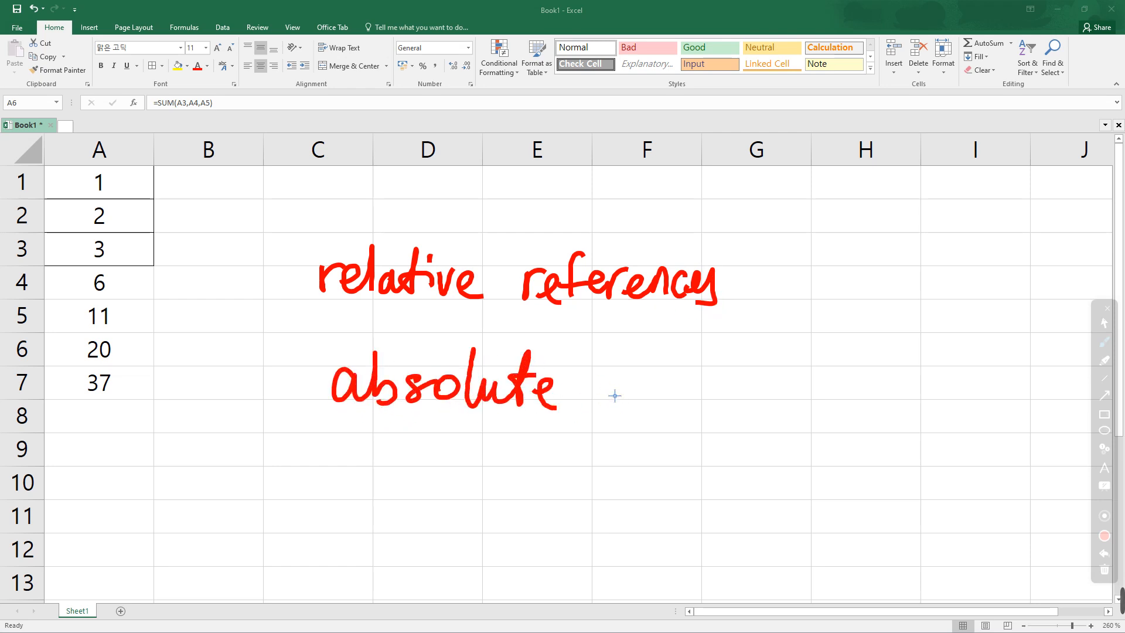
{"action": "left_click_drag", "start_coordinate": [652, 390], "coordinate": [658, 404]}
{"action": "left_click_drag", "start_coordinate": [672, 362], "coordinate": [667, 392]}
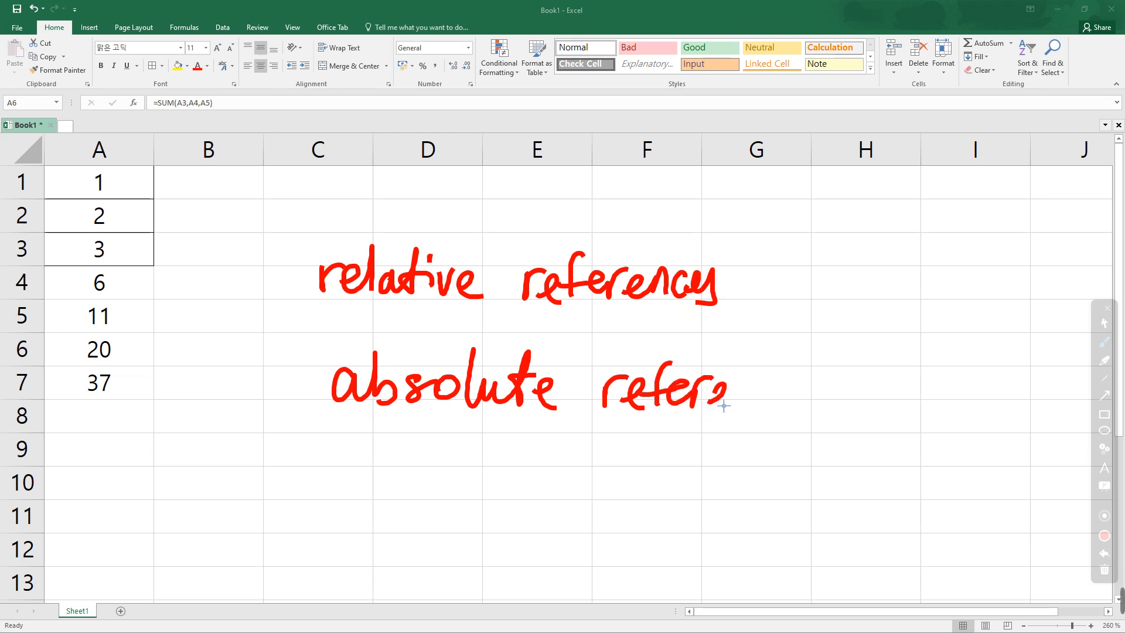
{"action": "left_click_drag", "start_coordinate": [811, 408], "coordinate": [790, 418]}
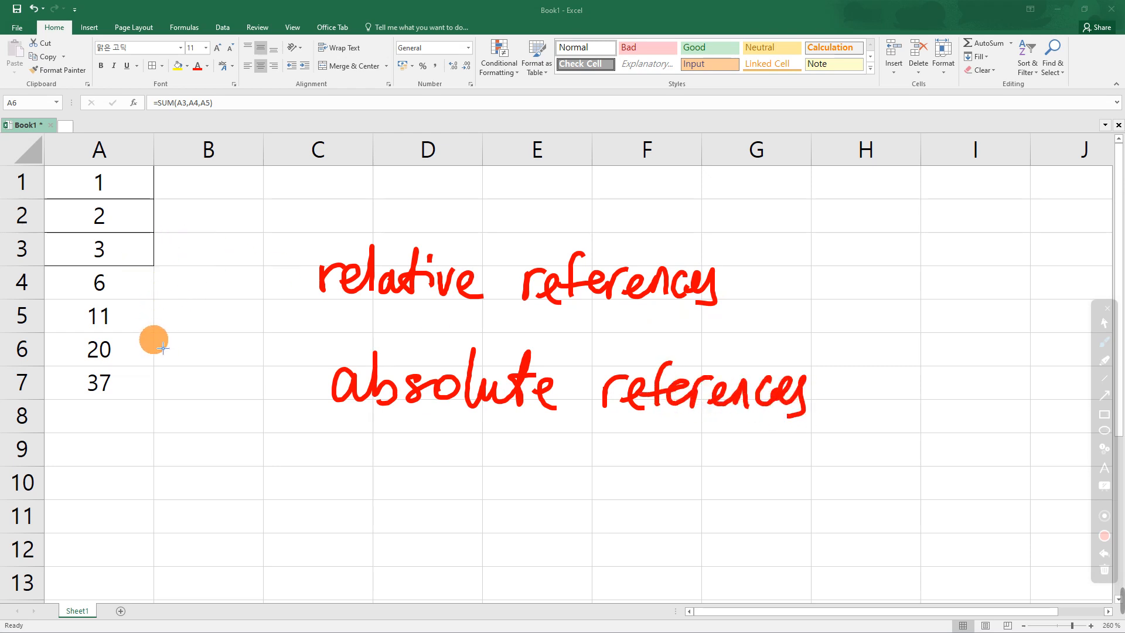
Circle the results in A5 through A7 and underline "absolute" in red, and undo both marks
{"action": "mouse_move", "coordinate": [130, 304]}
{"action": "left_mouse_down"}
{"action": "mouse_move", "coordinate": [111, 419]}
{"action": "mouse_move", "coordinate": [136, 303]}
{"action": "left_mouse_up"}
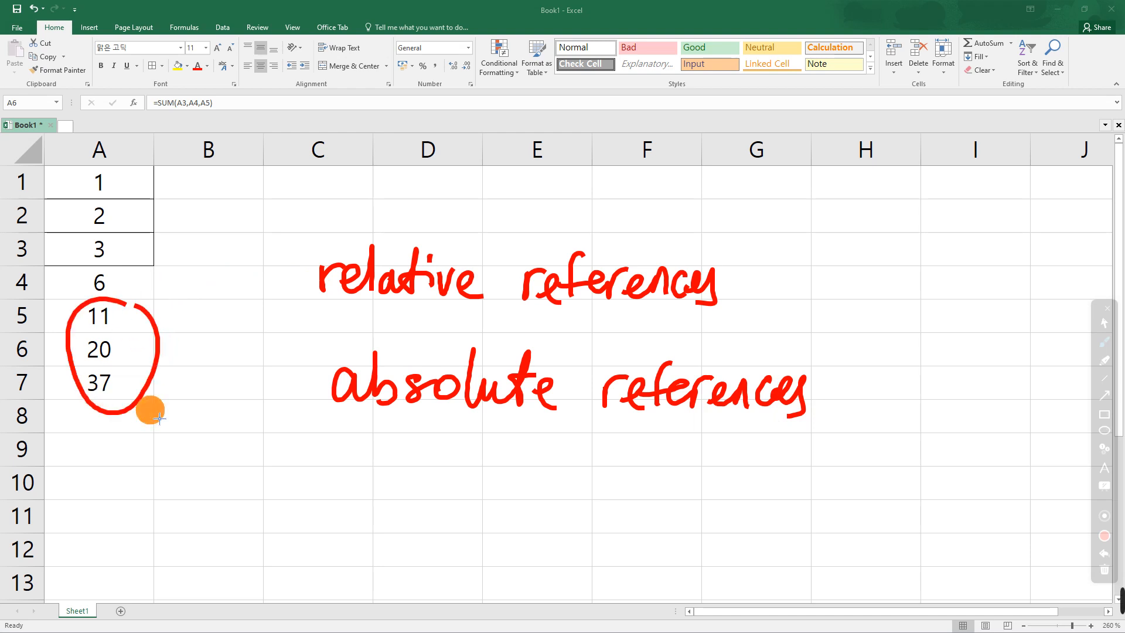
{"action": "left_click_drag", "start_coordinate": [314, 432], "coordinate": [449, 435]}
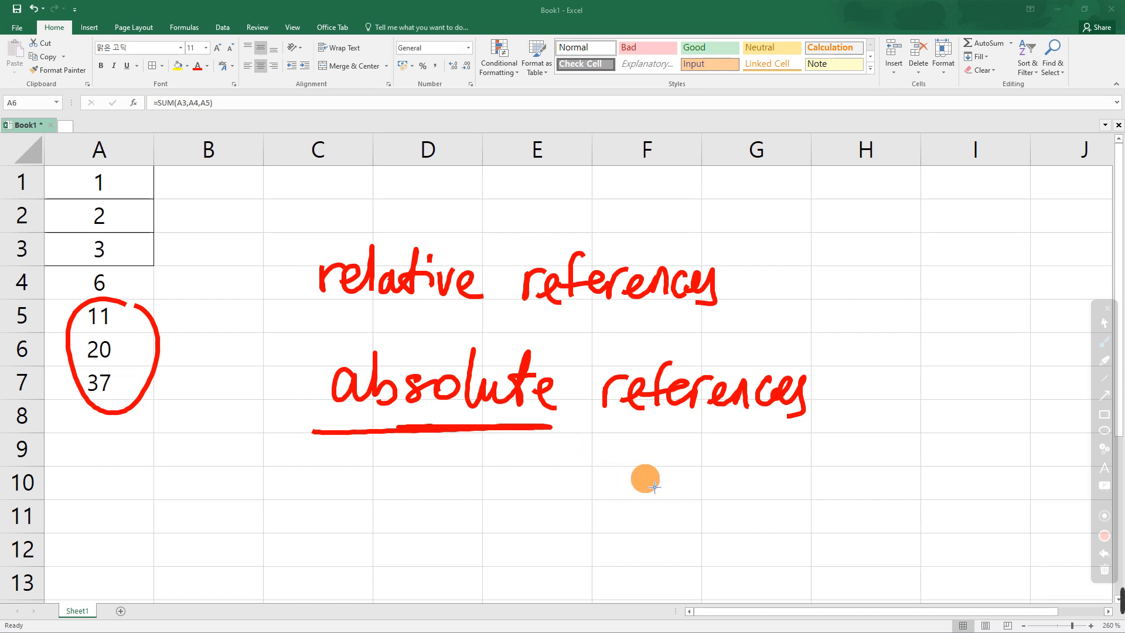
{"action": "left_click", "coordinate": [1105, 555]}
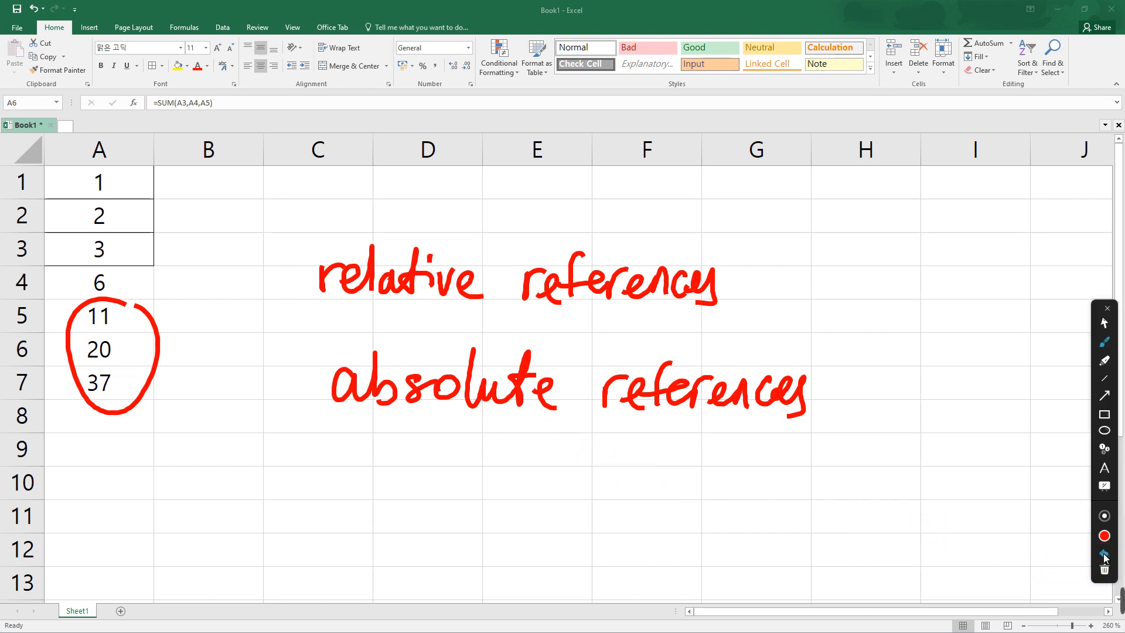
{"action": "left_click", "coordinate": [1106, 556]}
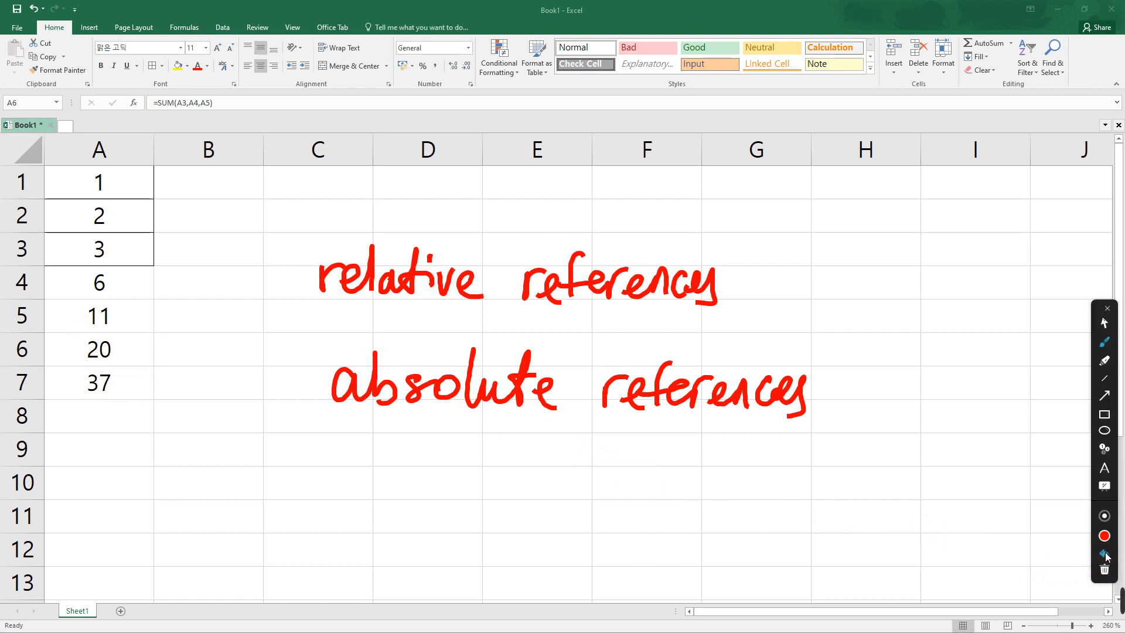
Leave annotation drawing and clear the copied formulas from cells A5 through A7
{"action": "left_click", "coordinate": [1108, 329]}
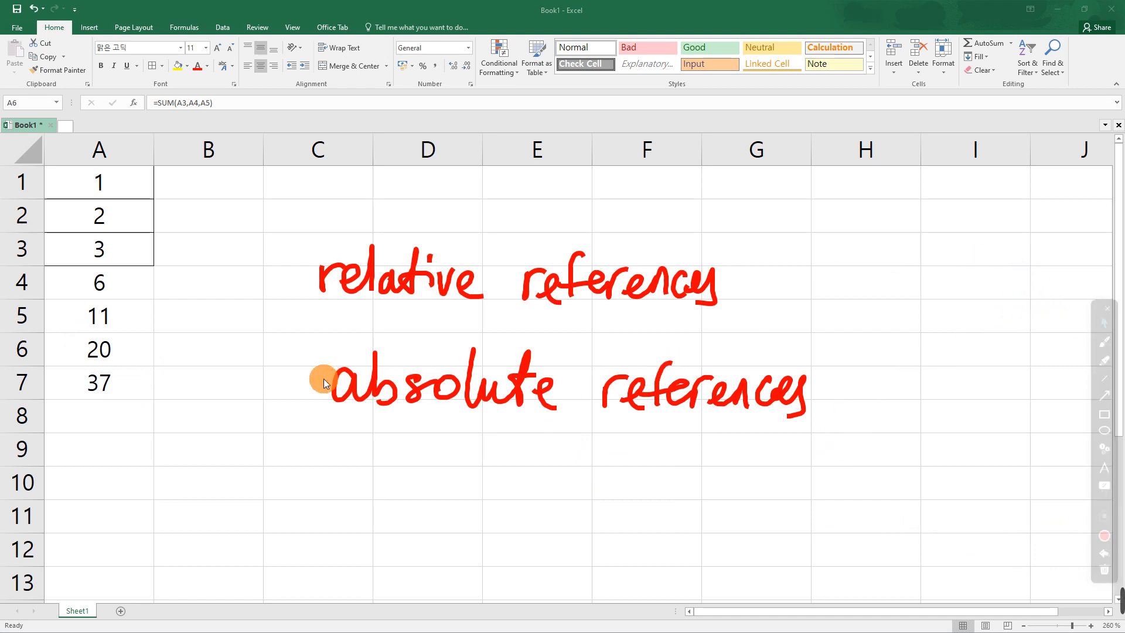
{"action": "left_click", "coordinate": [1105, 326]}
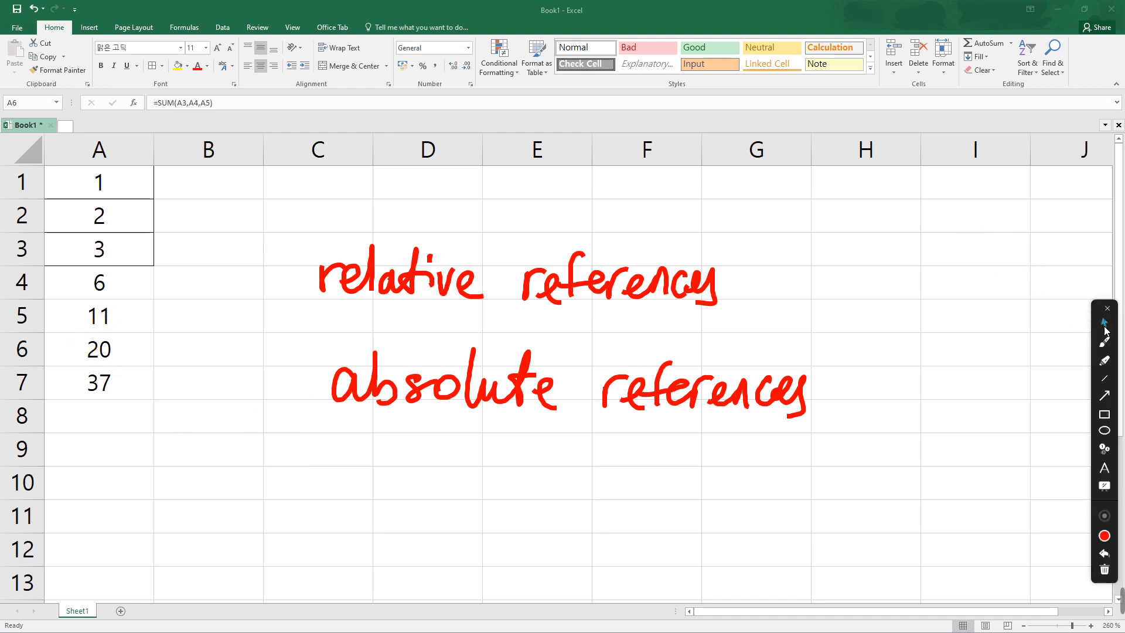
{"action": "left_click", "coordinate": [99, 320]}
{"action": "left_click_drag", "start_coordinate": [103, 324], "coordinate": [123, 389]}
{"action": "key", "text": "Delete"}
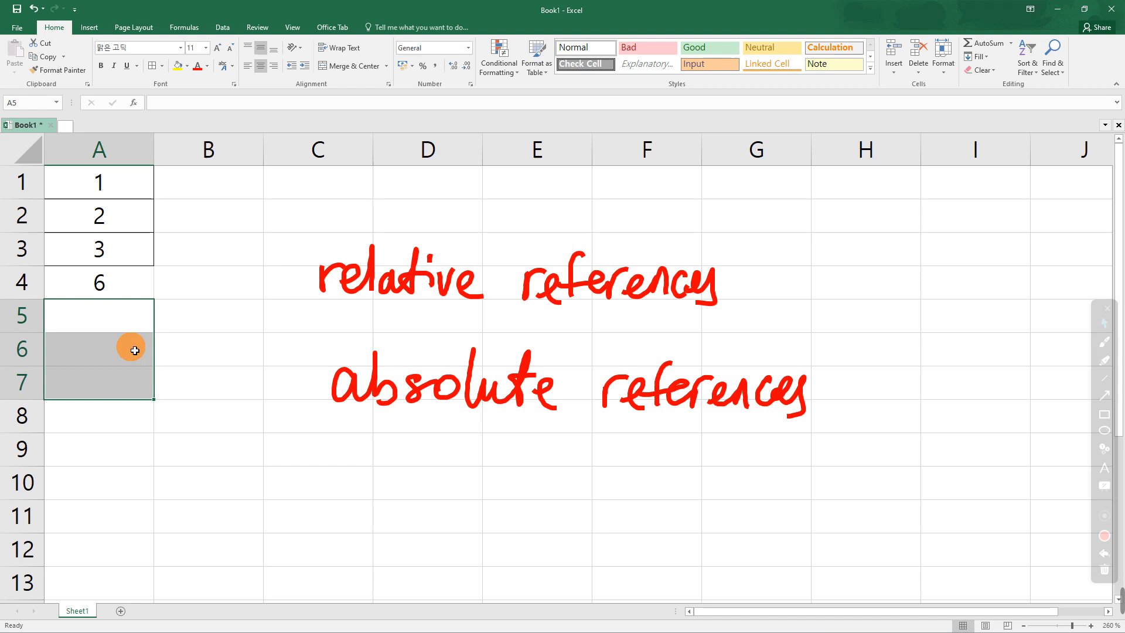
Edit the SUM formula in A4 so that its first reference is absolute, $A$1
{"action": "left_click", "coordinate": [126, 283]}
{"action": "left_click", "coordinate": [181, 103]}
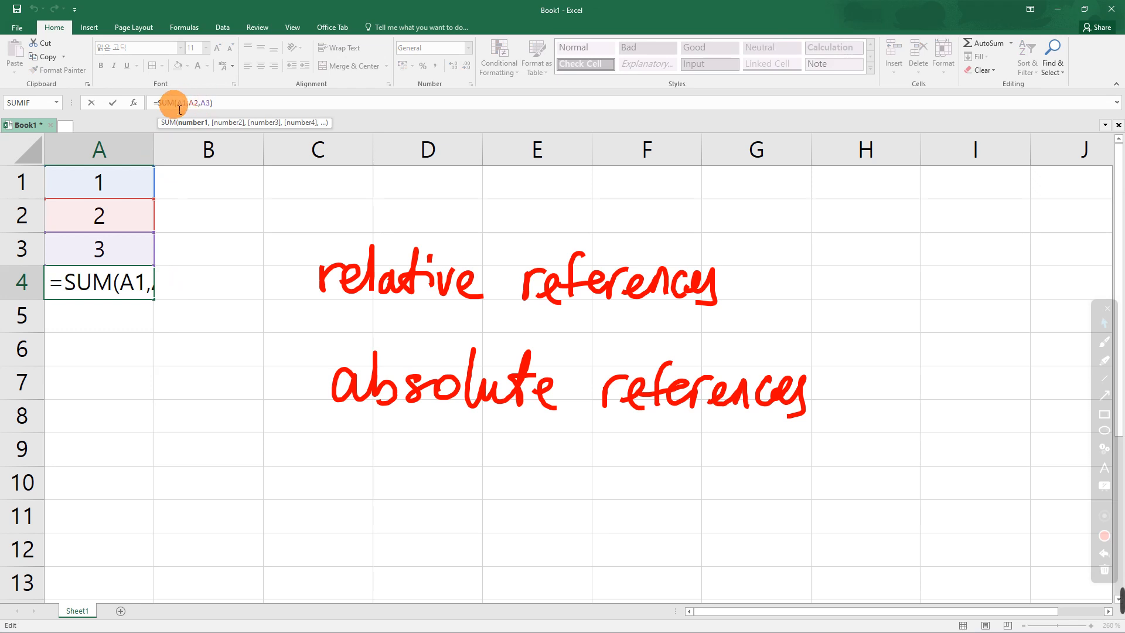
{"action": "left_click", "coordinate": [177, 103]}
{"action": "type", "text": "$A"}
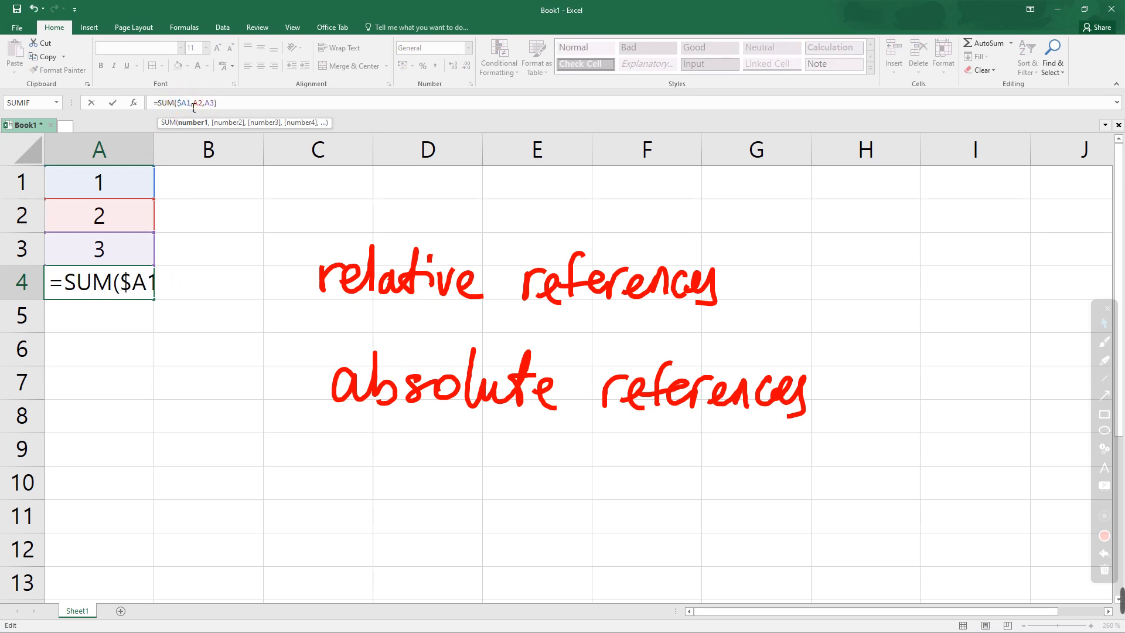
{"action": "type", "text": "$"}
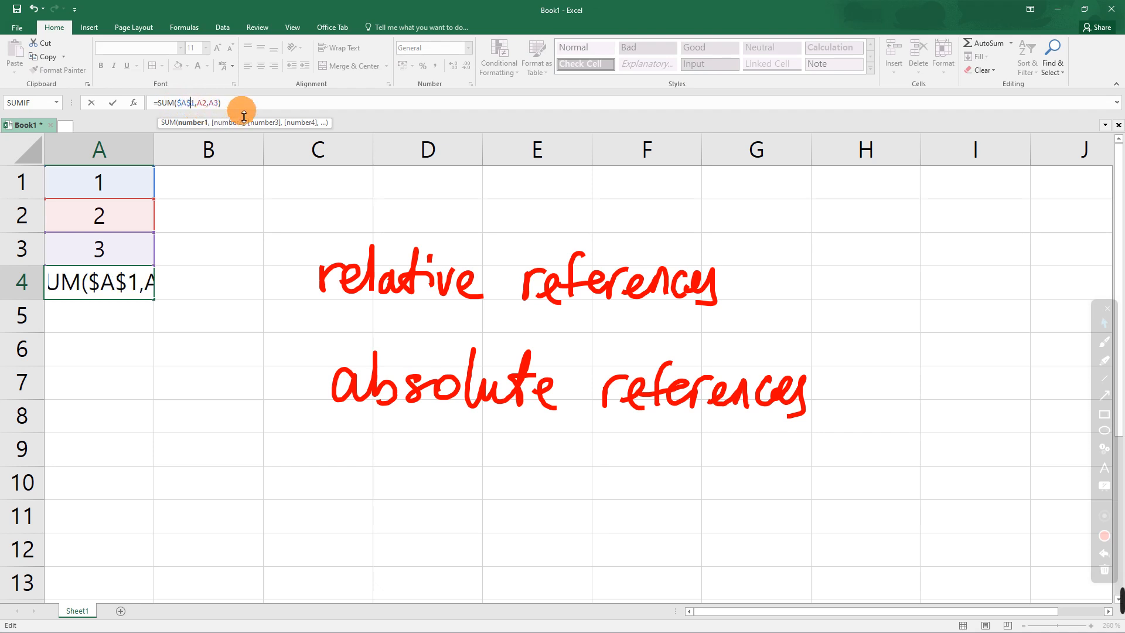
Make the second and third references absolute as $A$2 and $A$3, and enter the formula =SUM($A$1,$A$2,$A$3) in A4
{"action": "left_click", "coordinate": [200, 104]}
{"action": "type", "text": "$"}
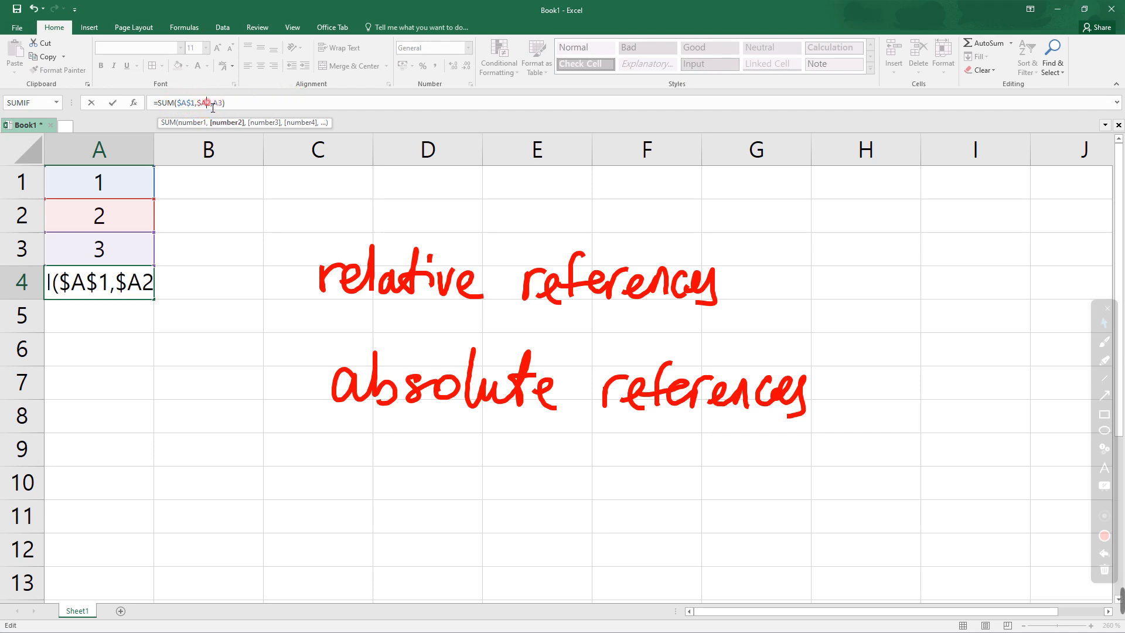
{"action": "left_click", "coordinate": [207, 103]}
{"action": "type", "text": "$"}
{"action": "left_click", "coordinate": [219, 104]}
{"action": "type", "text": "$"}
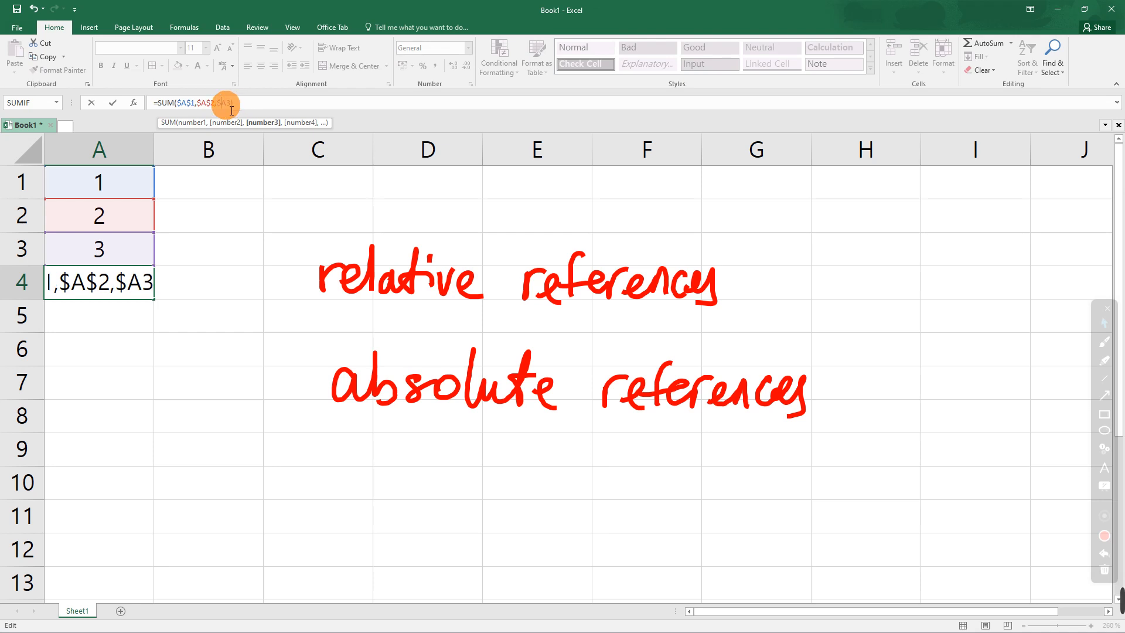
{"action": "left_click", "coordinate": [228, 103]}
{"action": "type", "text": "$"}
{"action": "left_click", "coordinate": [259, 104]}
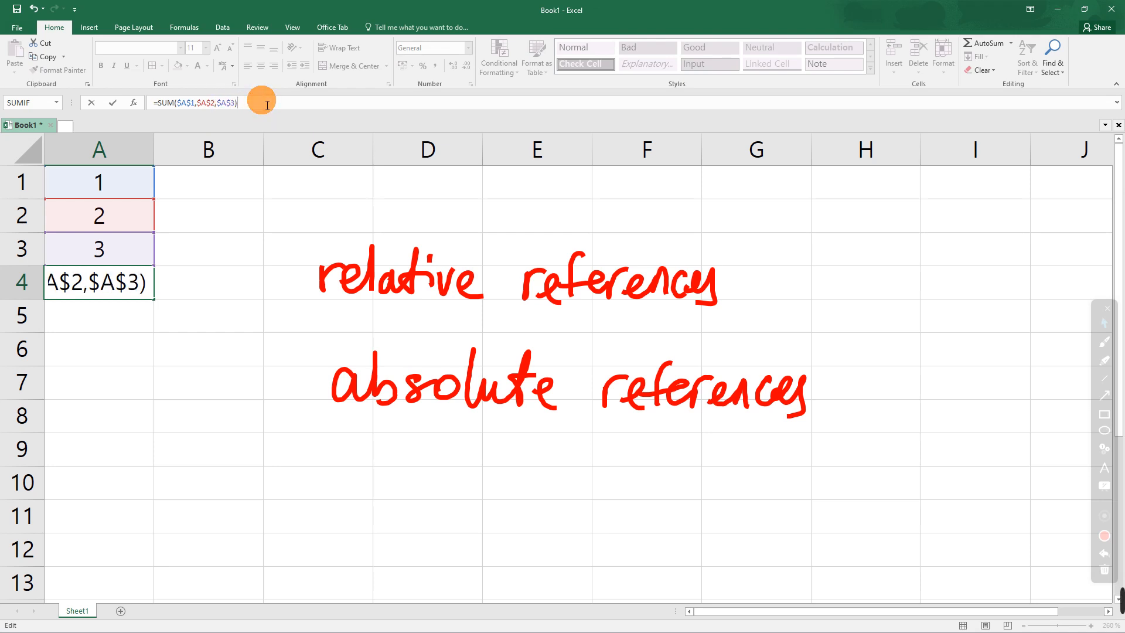
{"action": "key", "text": "Return"}
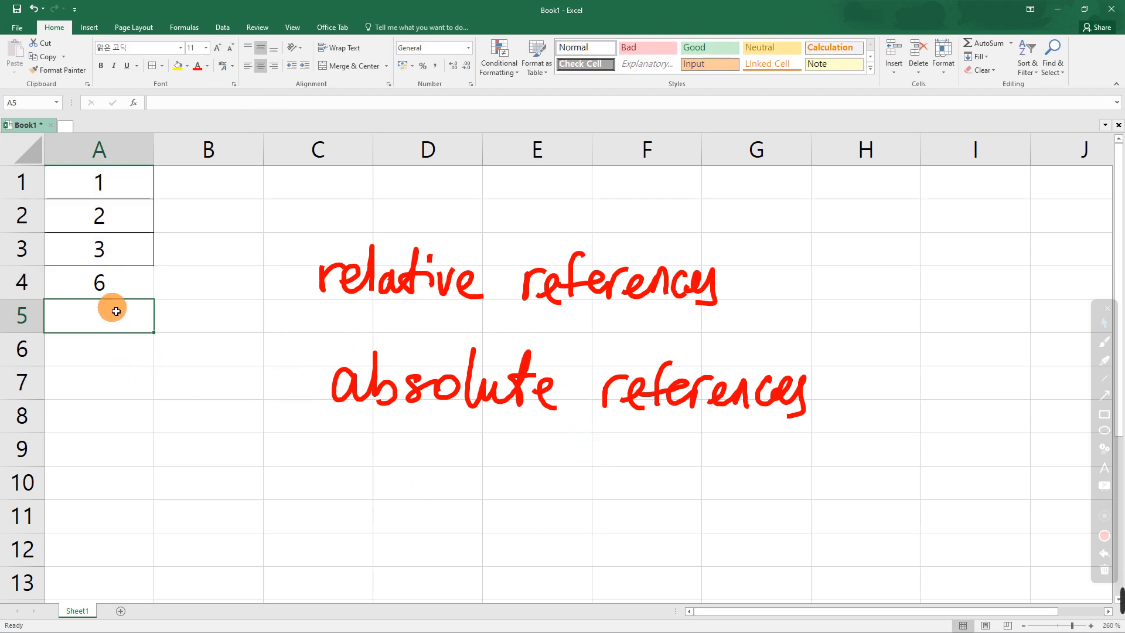
Inspect which cells the absolute SUM formula in A4 references, leaving the formula as it is
{"action": "left_click", "coordinate": [111, 292]}
{"action": "left_click", "coordinate": [238, 104]}
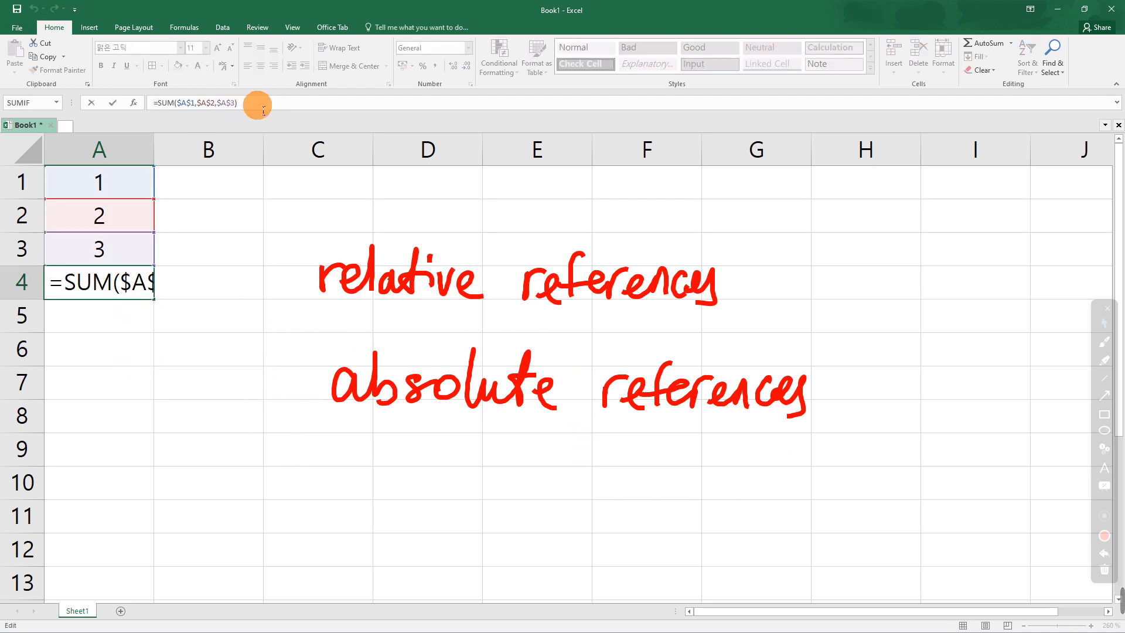
{"action": "key", "text": "Escape"}
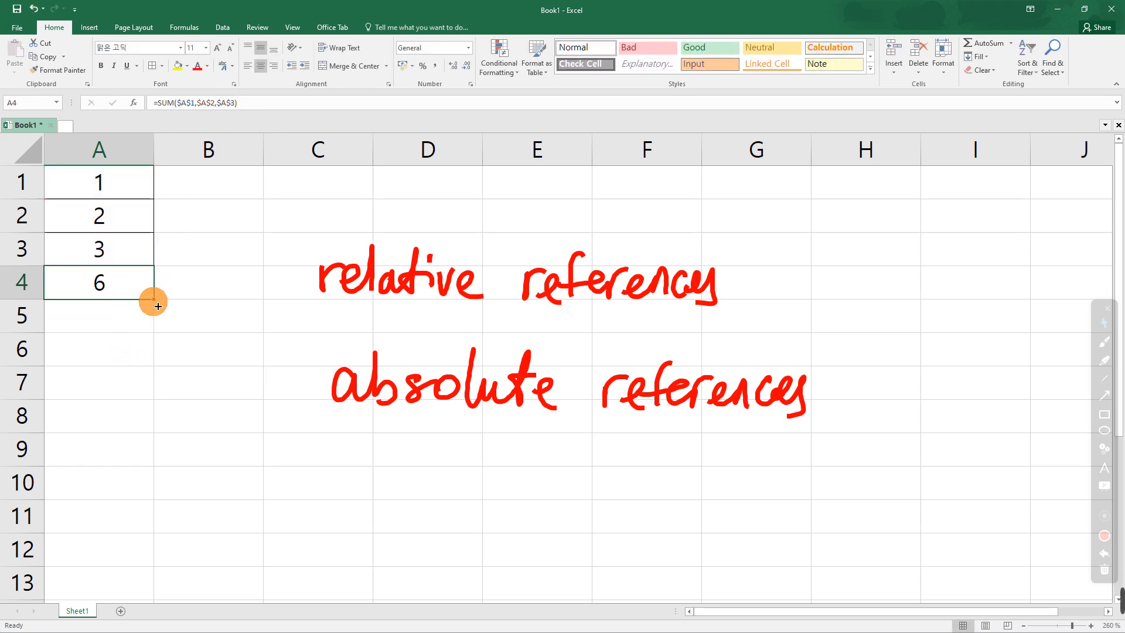
Fill the absolute SUM formula from A4 down through A10, and clear the copies in A5 through A10
{"action": "left_click_drag", "start_coordinate": [151, 299], "coordinate": [163, 497]}
{"action": "left_click", "coordinate": [221, 365]}
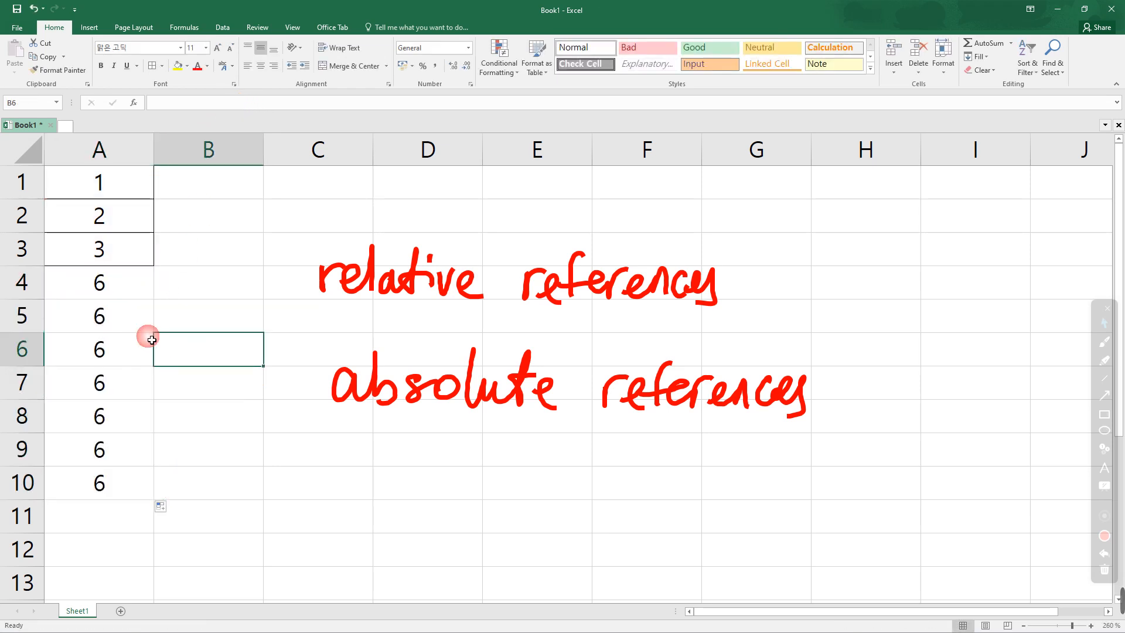
{"action": "left_click_drag", "start_coordinate": [125, 319], "coordinate": [119, 495]}
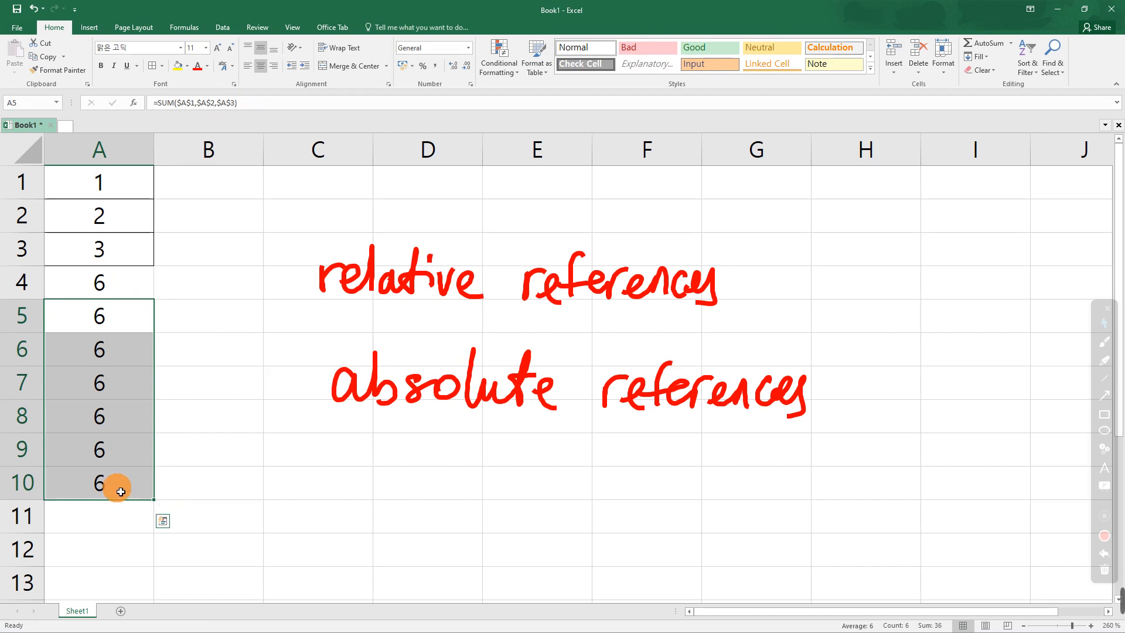
{"action": "key", "text": "Delete"}
Fill the absolute SUM formula from A4 across through C4
{"action": "left_click", "coordinate": [105, 289]}
{"action": "left_click_drag", "start_coordinate": [157, 306], "coordinate": [305, 302]}
{"action": "left_click", "coordinate": [262, 364]}
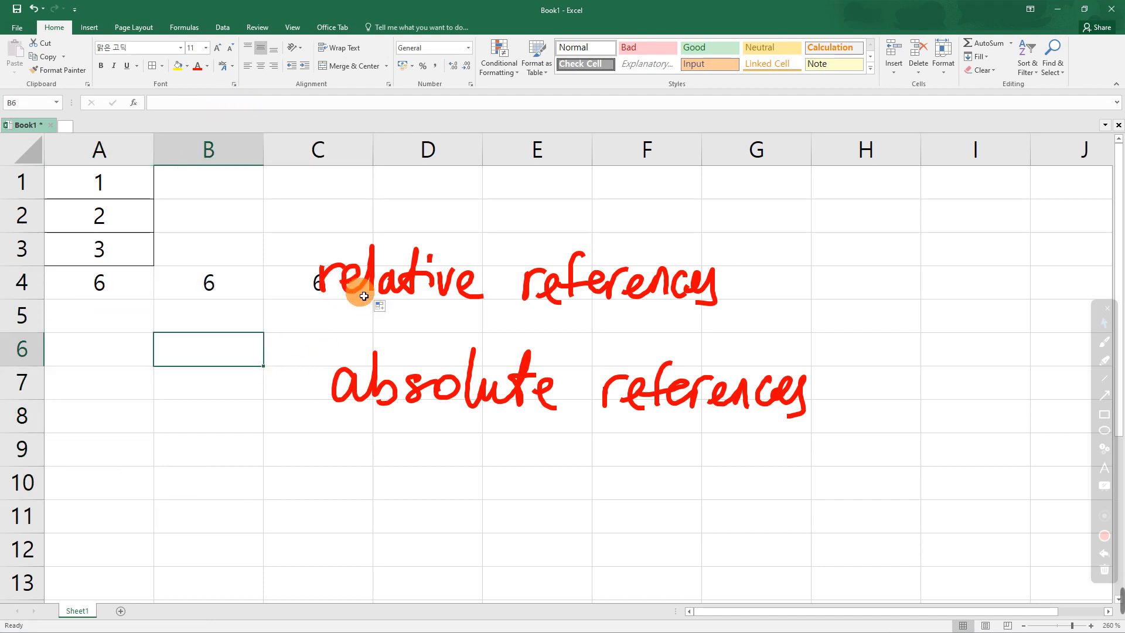
Clear the copied formulas from C4 and B4, and select cell A4
{"action": "left_click", "coordinate": [287, 293]}
{"action": "key", "text": "Delete"}
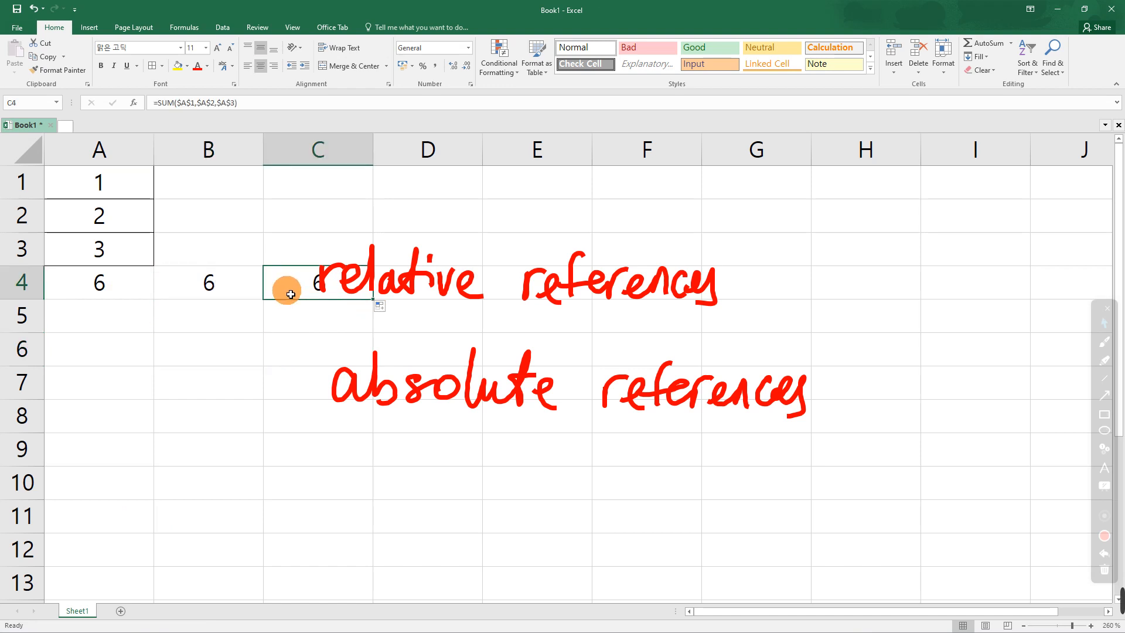
{"action": "left_click", "coordinate": [221, 294]}
{"action": "key", "text": "Delete"}
{"action": "left_click", "coordinate": [132, 277]}
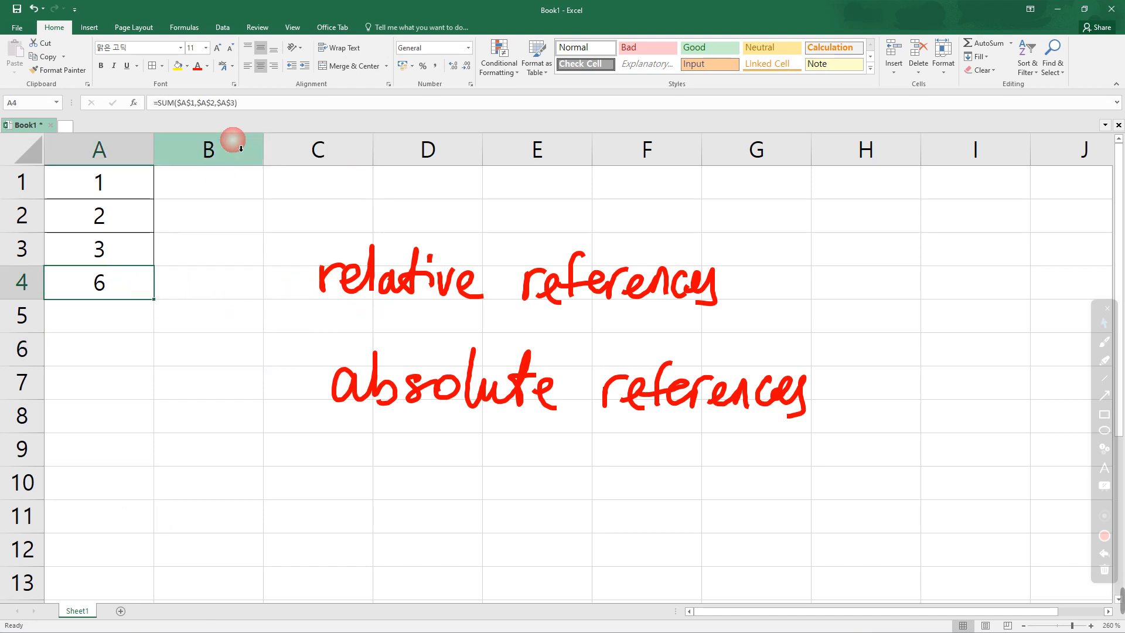
Inspect the absolute SUM formula in A4 without changing it, and erase the handwritten notes over the sheet
{"action": "left_click", "coordinate": [246, 104]}
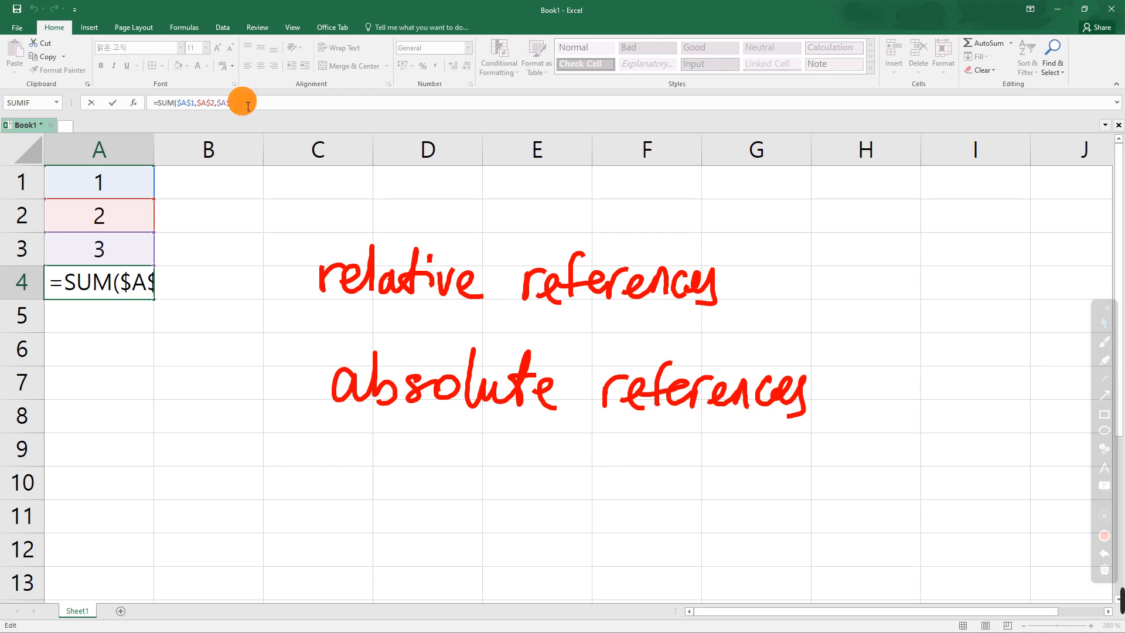
{"action": "key", "text": "ctrl+Return"}
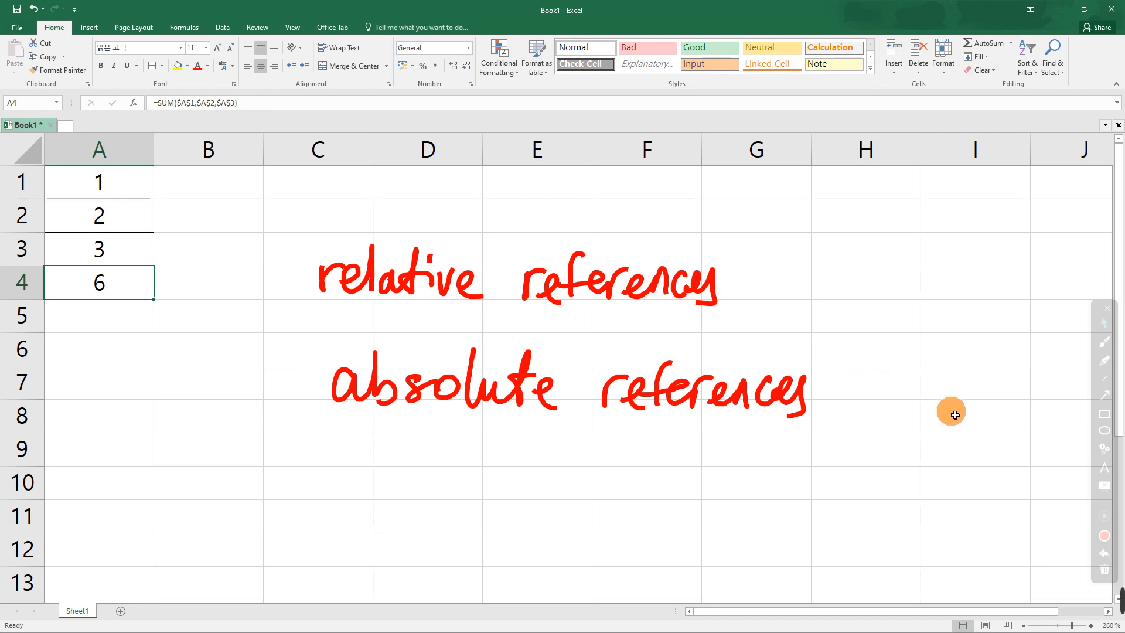
{"action": "left_click", "coordinate": [1101, 568]}
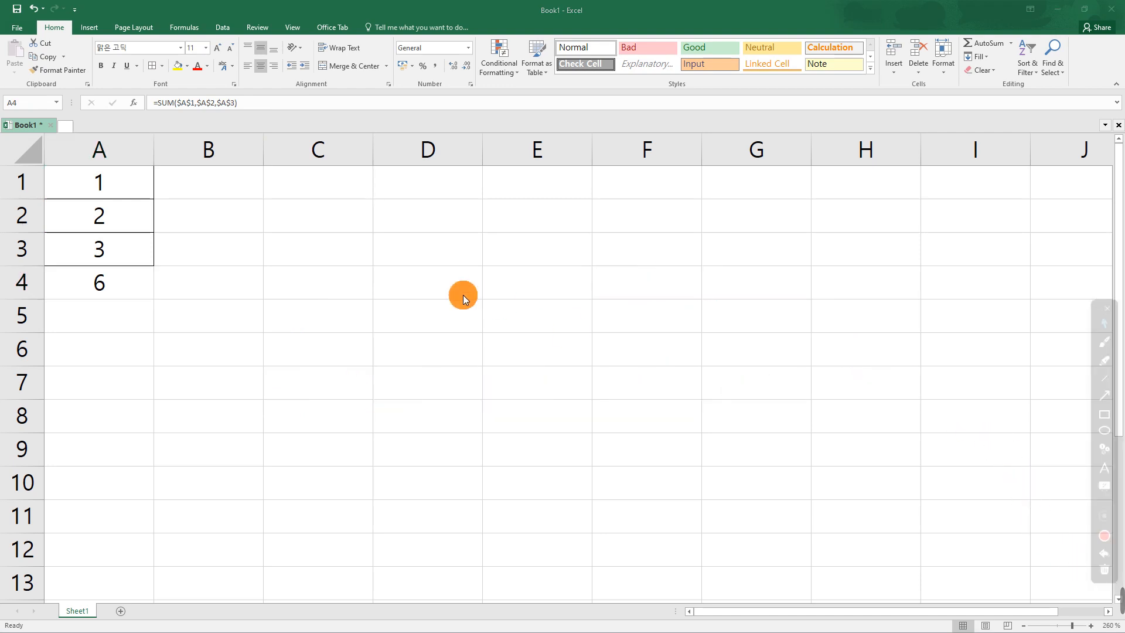
Clear the absolute SUM formula from cell A4 and select cell C4
{"action": "left_click", "coordinate": [121, 285]}
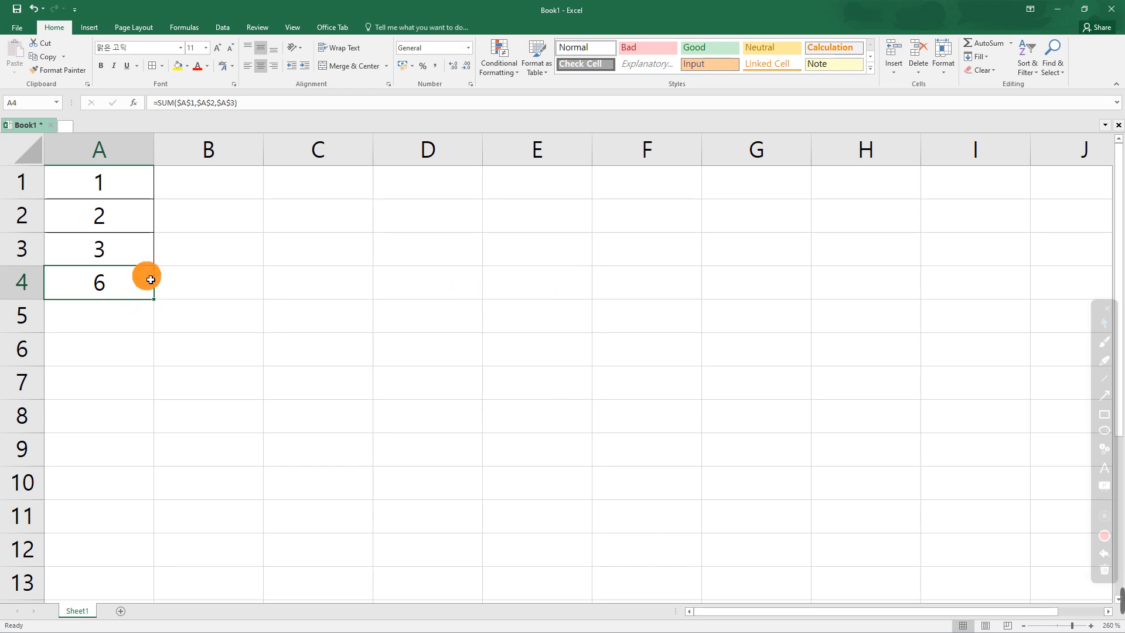
{"action": "key", "text": "Delete"}
{"action": "left_click", "coordinate": [296, 279]}
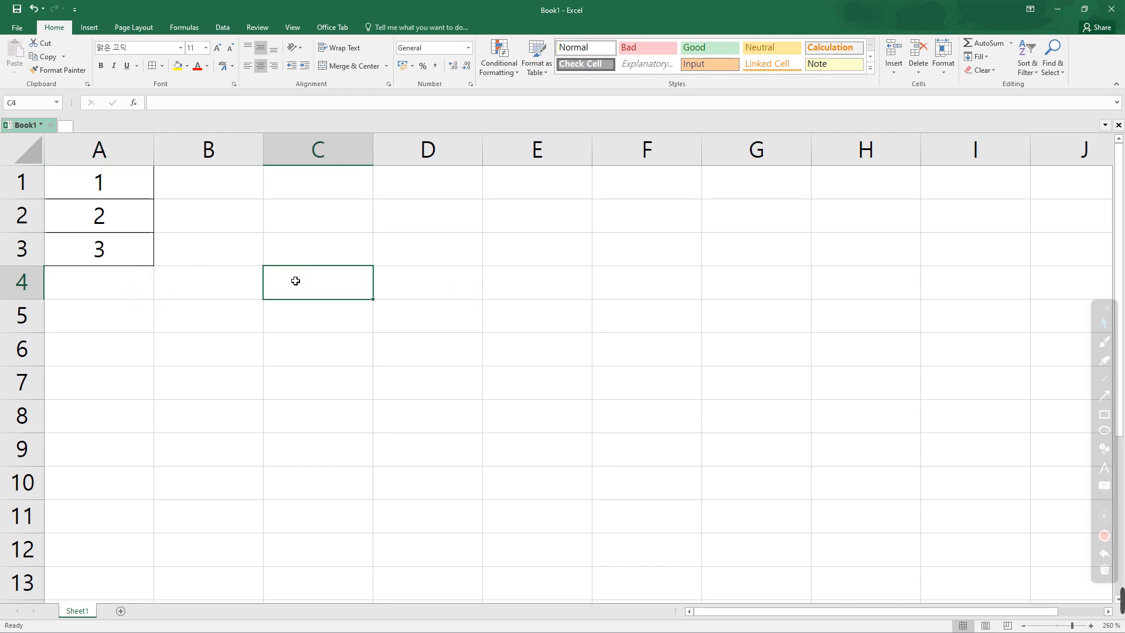
{"action": "left_click", "coordinate": [305, 292]}
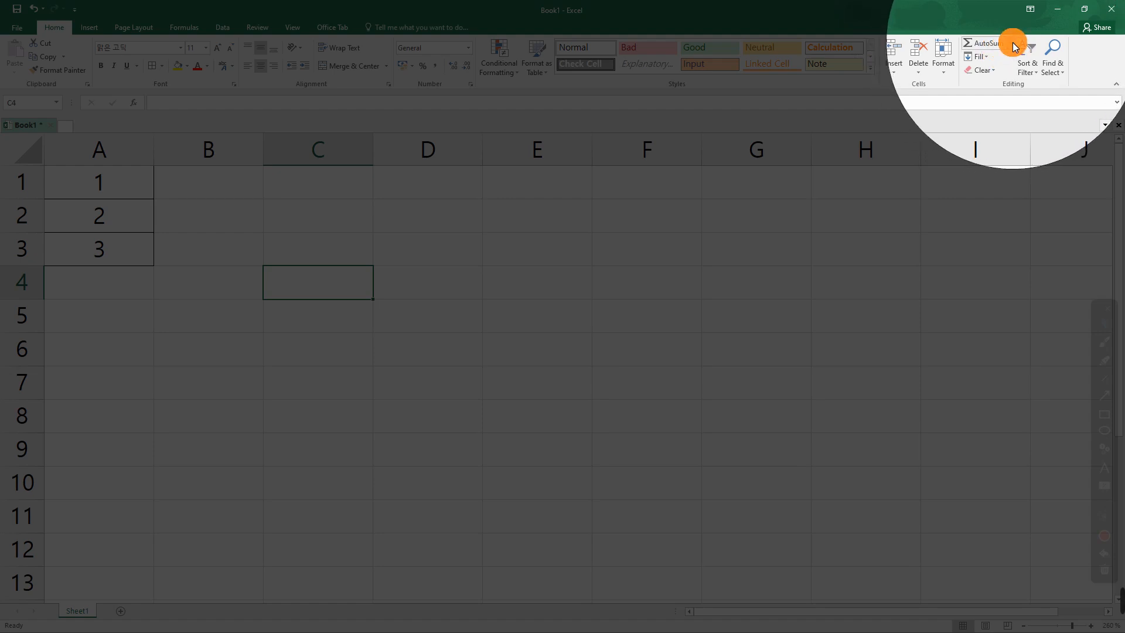
View the list of functions offered by AutoSum without inserting any, and select cell D5
{"action": "left_click", "coordinate": [1013, 45]}
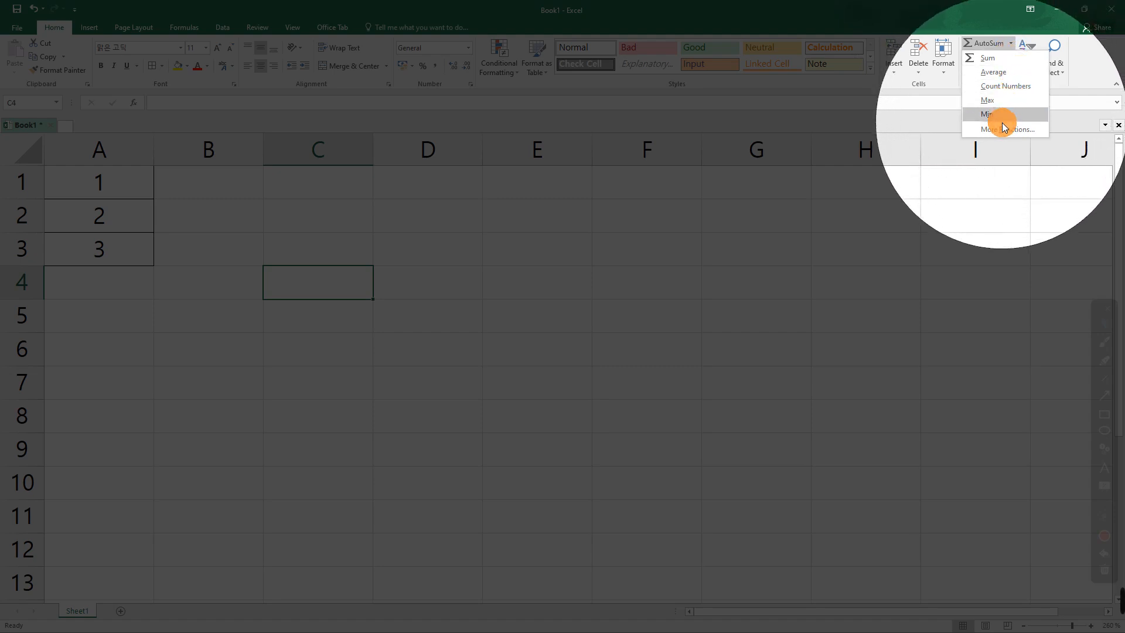
{"action": "left_click", "coordinate": [1011, 43]}
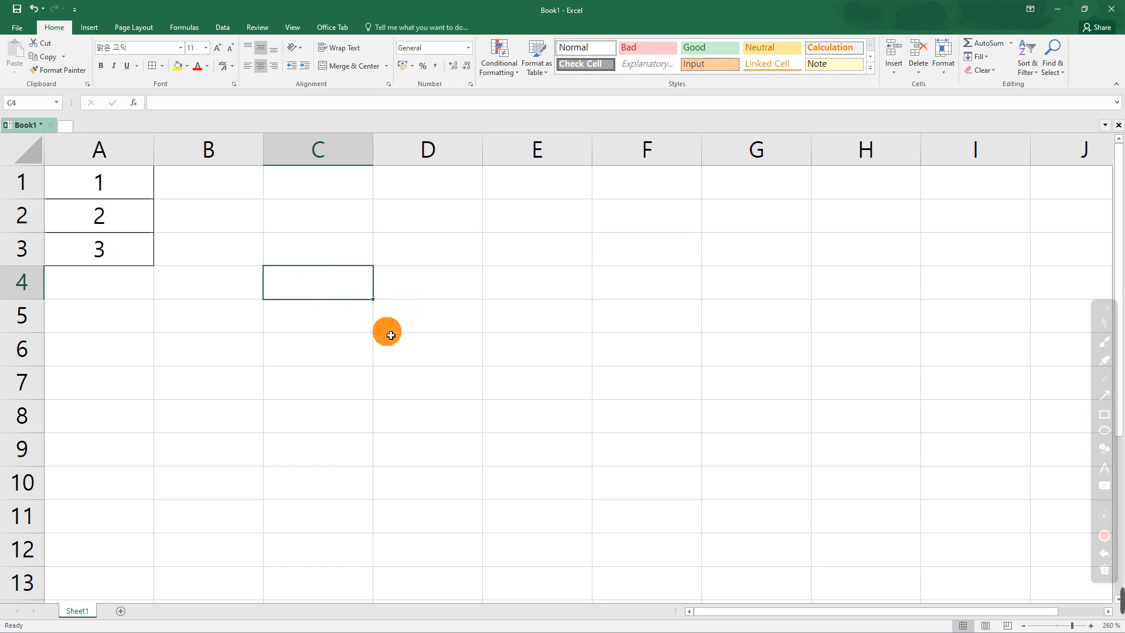
{"action": "left_click", "coordinate": [465, 328]}
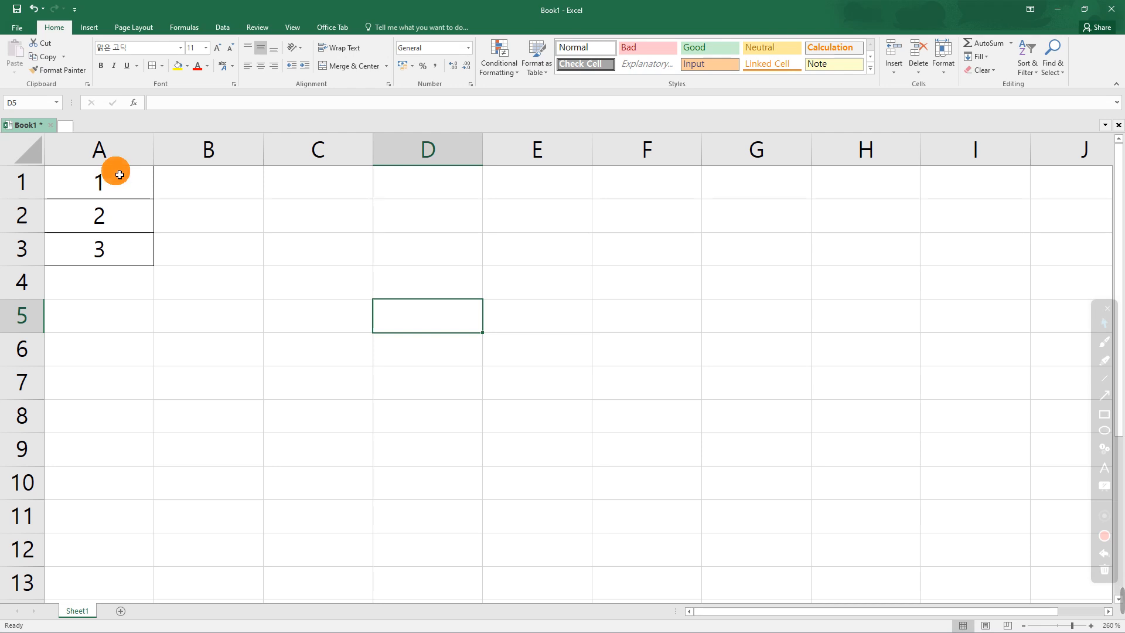
Use AutoSum on the range A1:A3 to place its total in A4
{"action": "left_click_drag", "start_coordinate": [122, 179], "coordinate": [130, 256]}
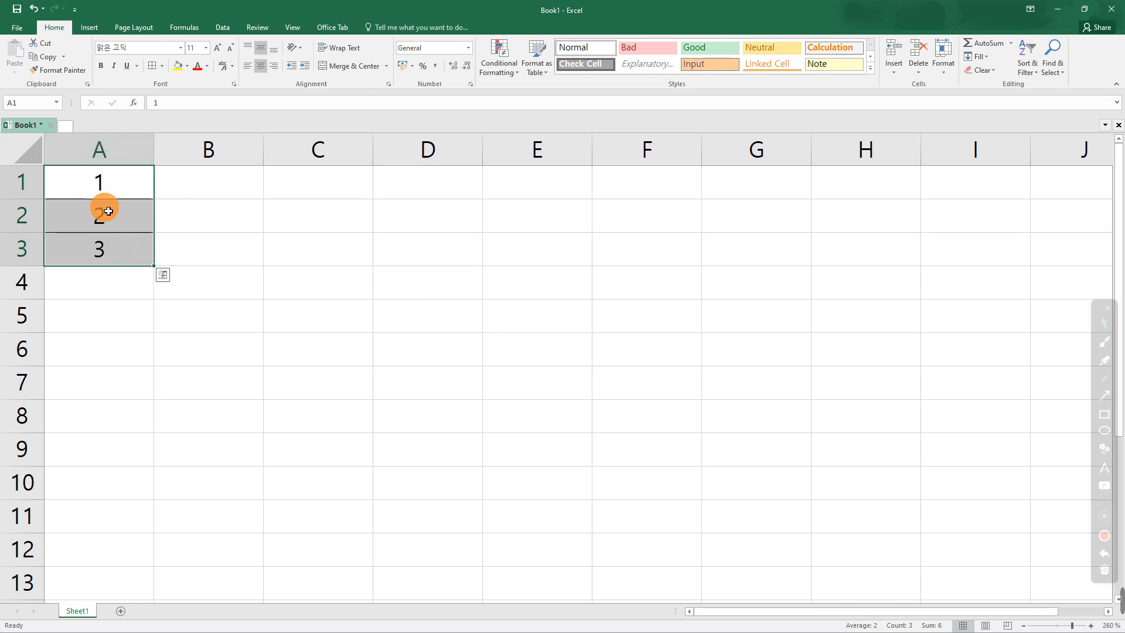
{"action": "left_click", "coordinate": [987, 41]}
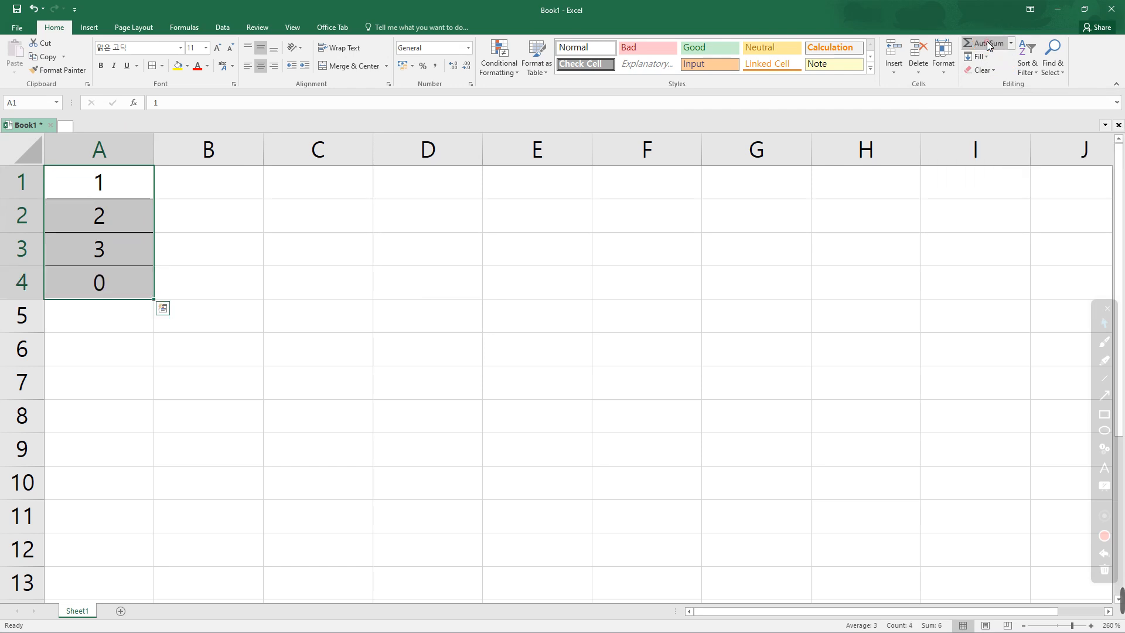
{"action": "left_click", "coordinate": [251, 283]}
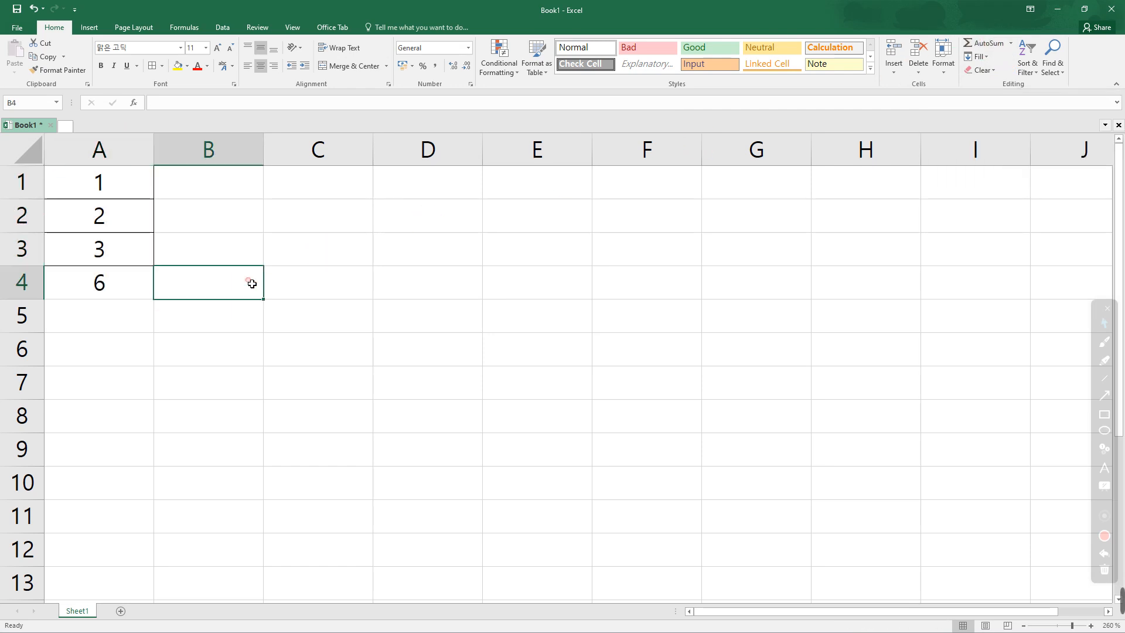
Inspect the range referenced by the AutoSum formula in A4, leaving the formula as it is
{"action": "left_click", "coordinate": [97, 290]}
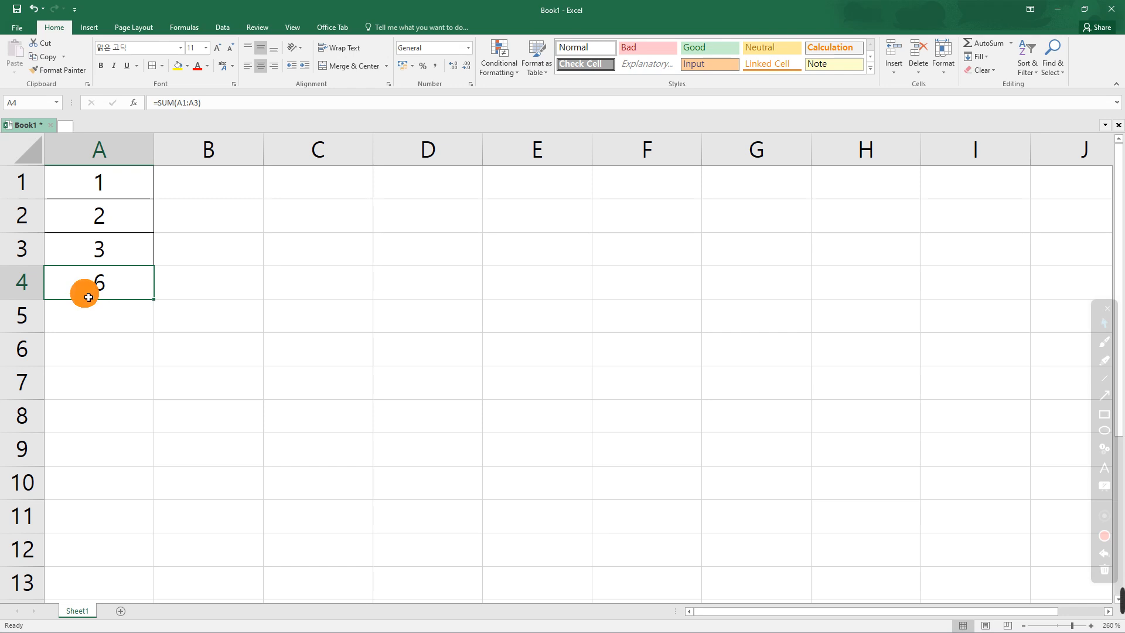
{"action": "left_click", "coordinate": [220, 105]}
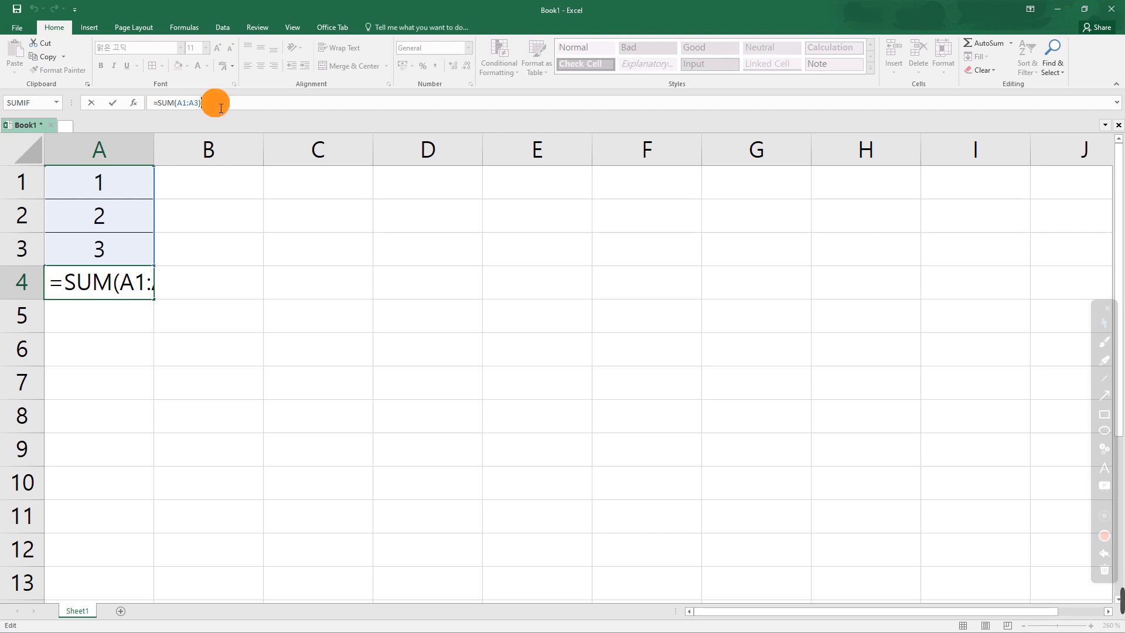
{"action": "key", "text": "ctrl+Return"}
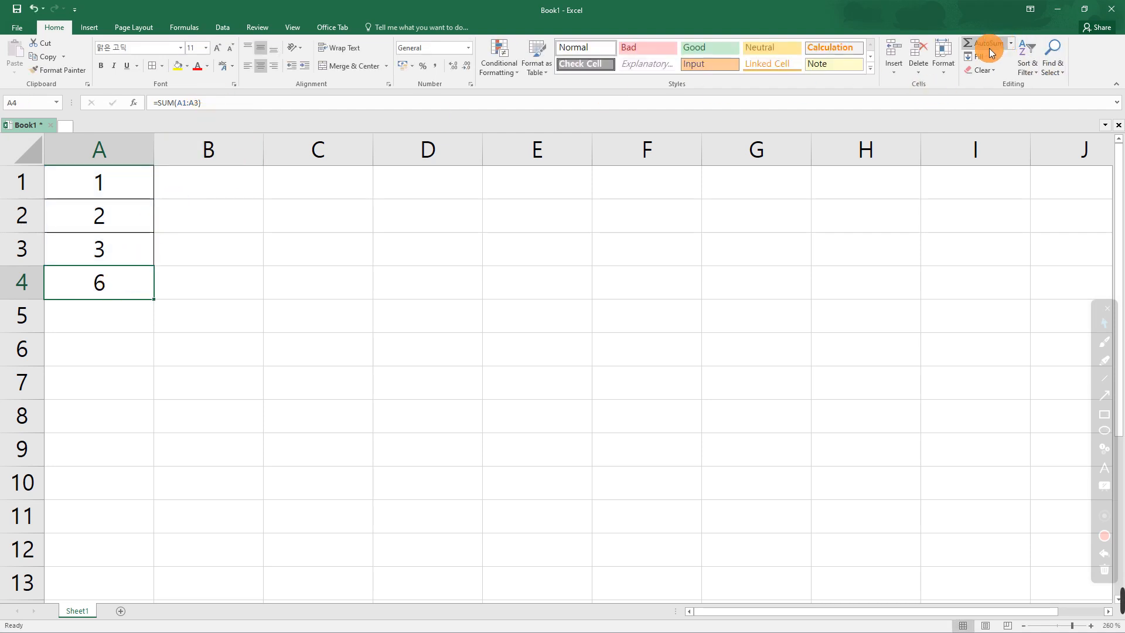
Remove the range from the SUM formula in A4 and reselect A1:A3 as its argument, giving =SUM(A1:A3)
{"action": "left_click", "coordinate": [200, 103]}
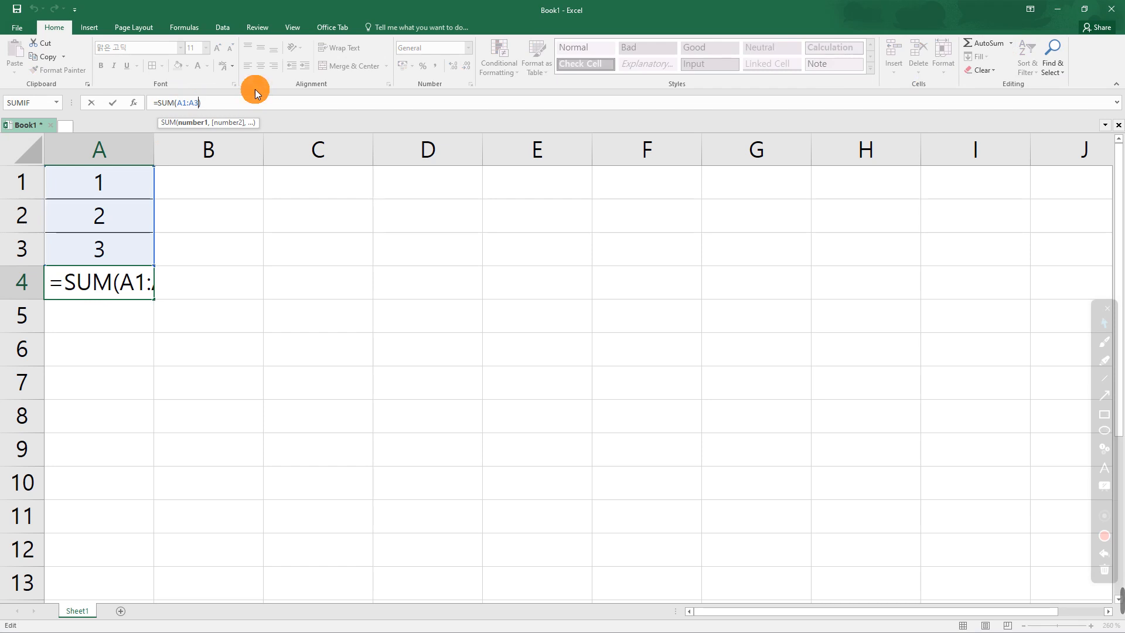
{"action": "key", "text": "BackSpace"}
{"action": "key", "text": "BackSpace"}
{"action": "key", "text": "BackSpace"}
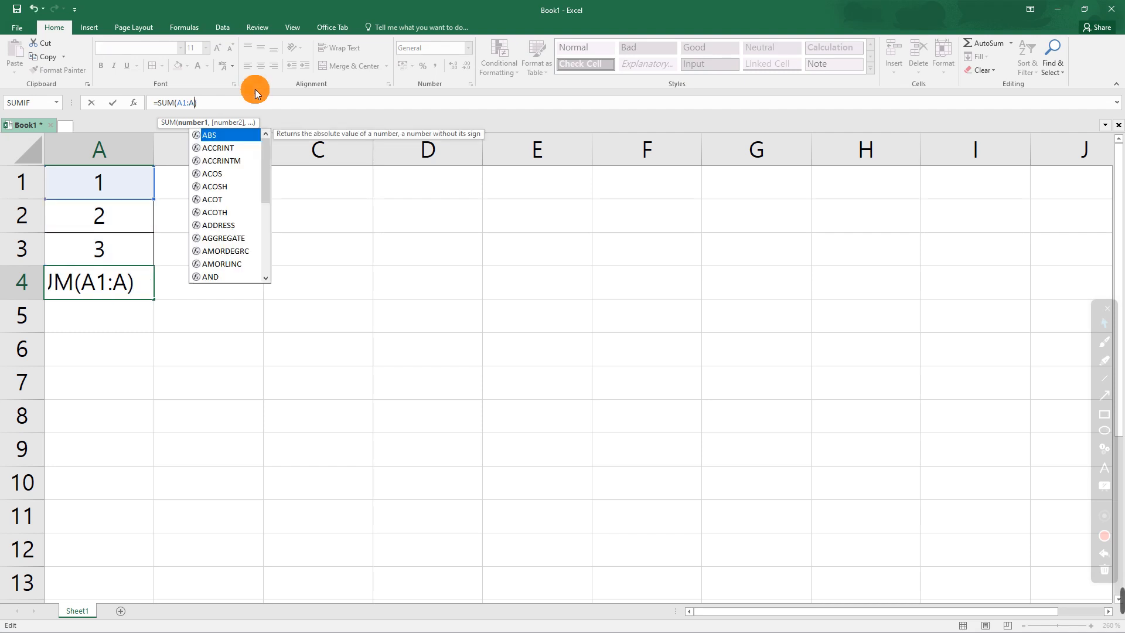
{"action": "key", "text": "BackSpace"}
{"action": "key", "text": "BackSpace"}
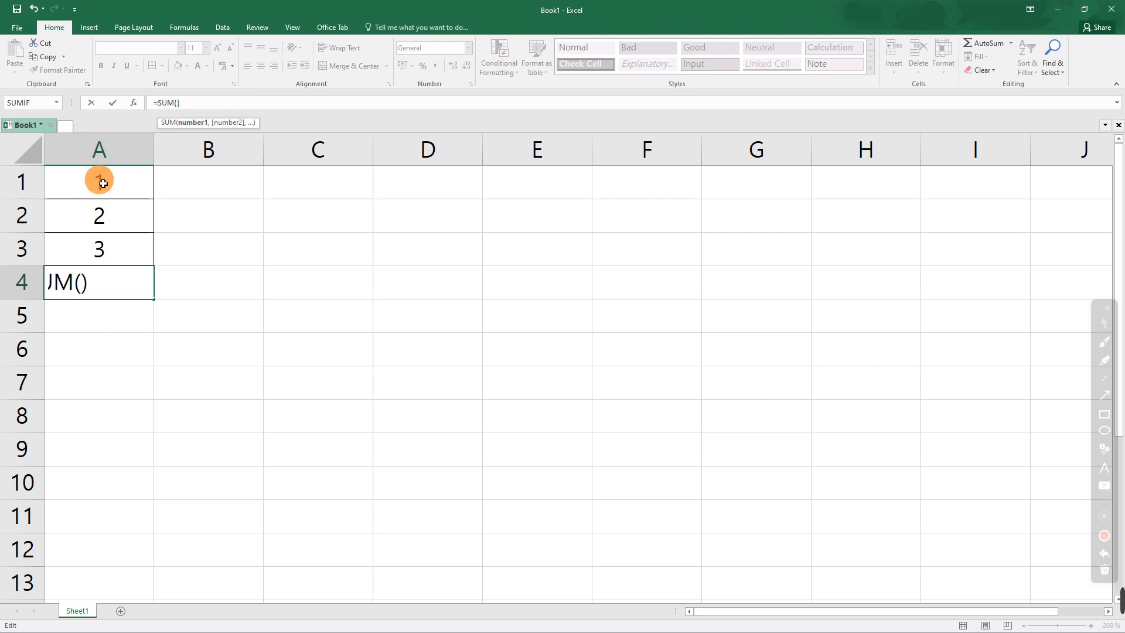
{"action": "left_click_drag", "start_coordinate": [104, 181], "coordinate": [109, 252]}
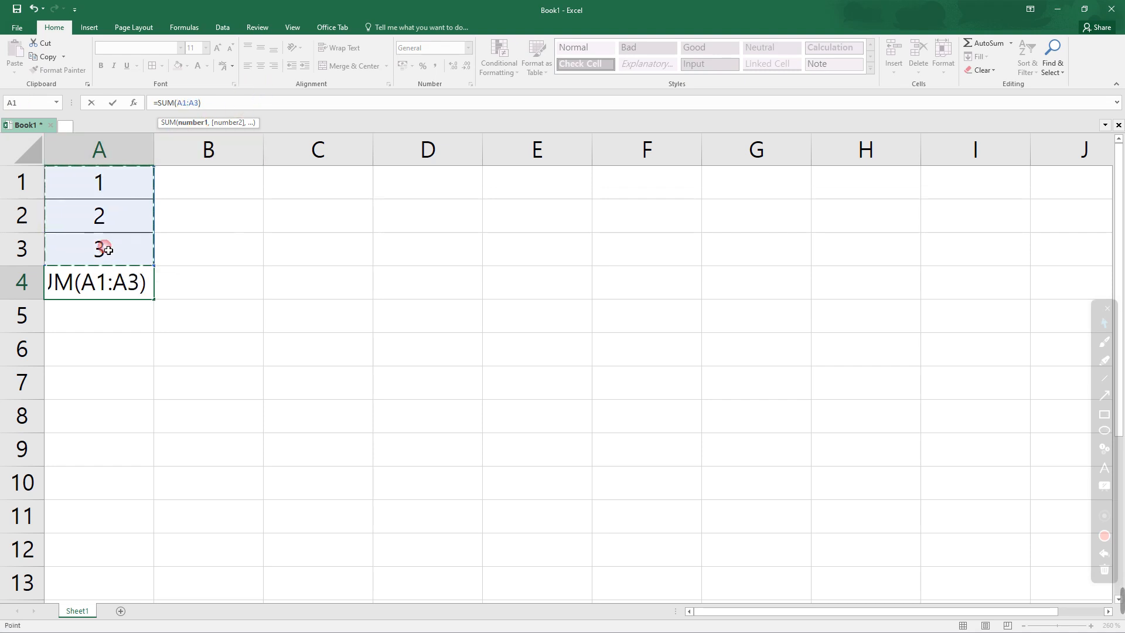
{"action": "left_click", "coordinate": [201, 104]}
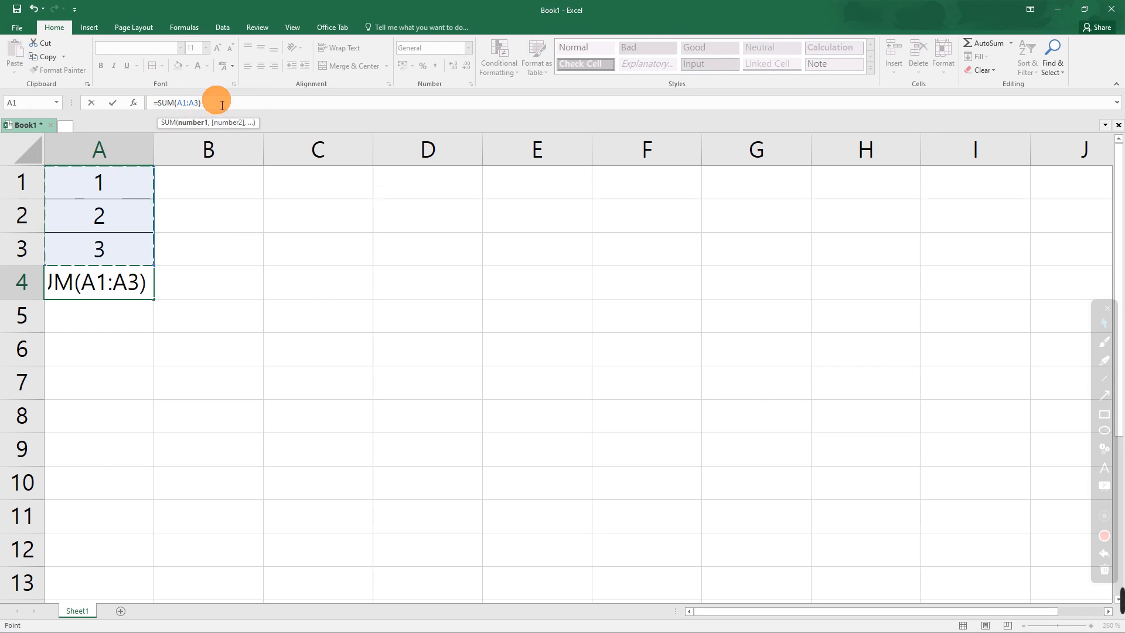
{"action": "left_click", "coordinate": [220, 105]}
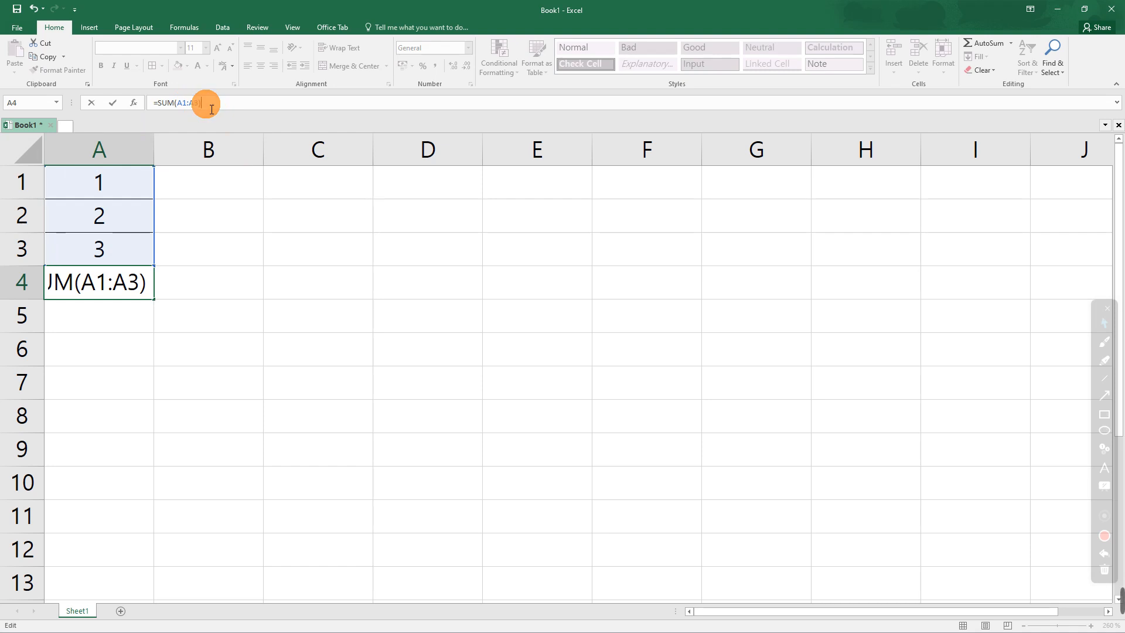
{"action": "key", "text": "Return"}
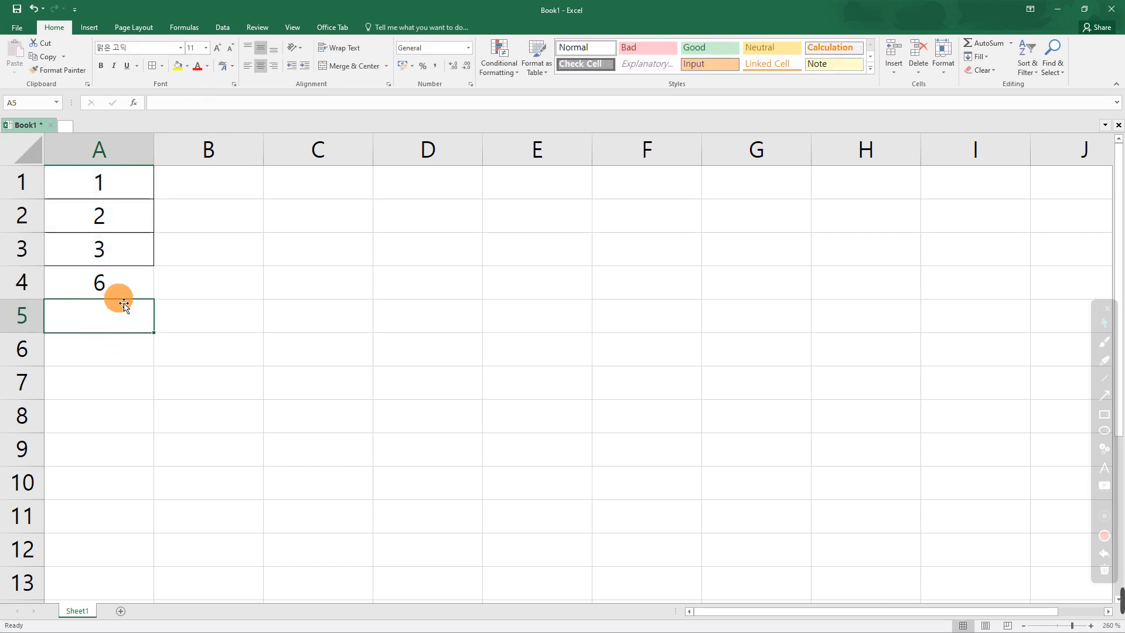
Clear the =SUM(A1:A3) formula from A4 and keep that cell selected
{"action": "left_click", "coordinate": [123, 285]}
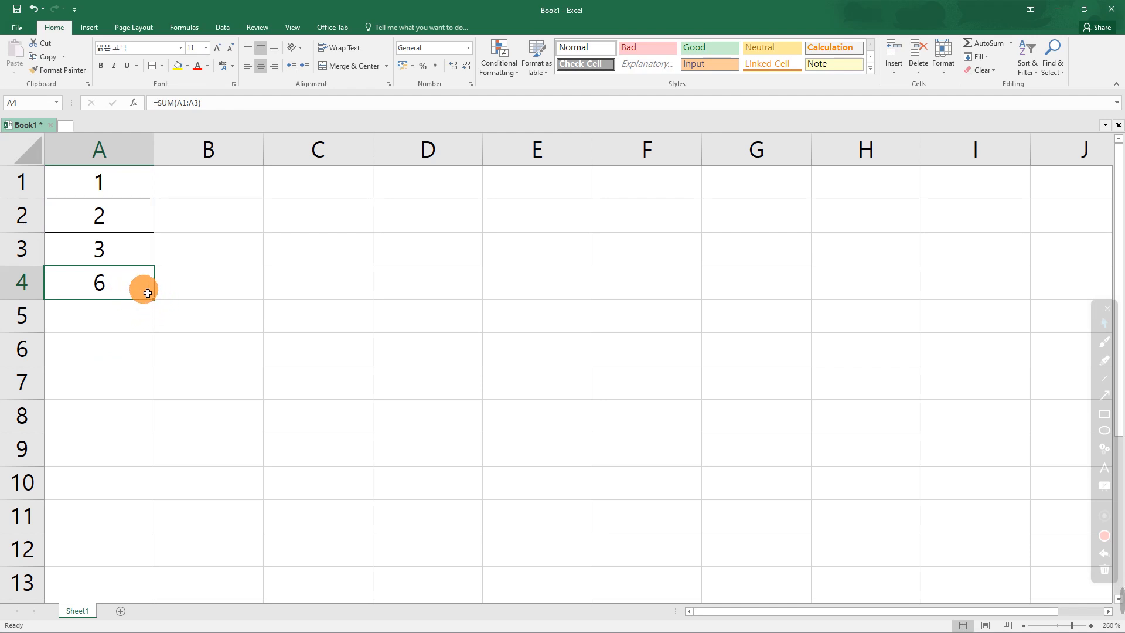
{"action": "key", "text": "Delete"}
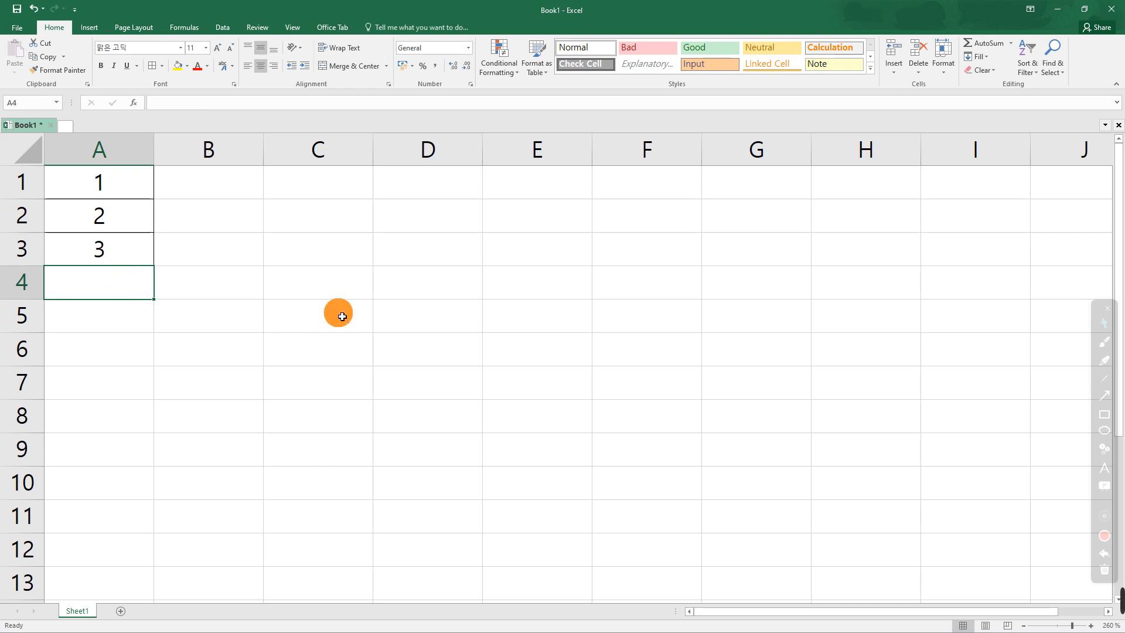
{"action": "left_click", "coordinate": [339, 311]}
{"action": "left_click", "coordinate": [120, 288]}
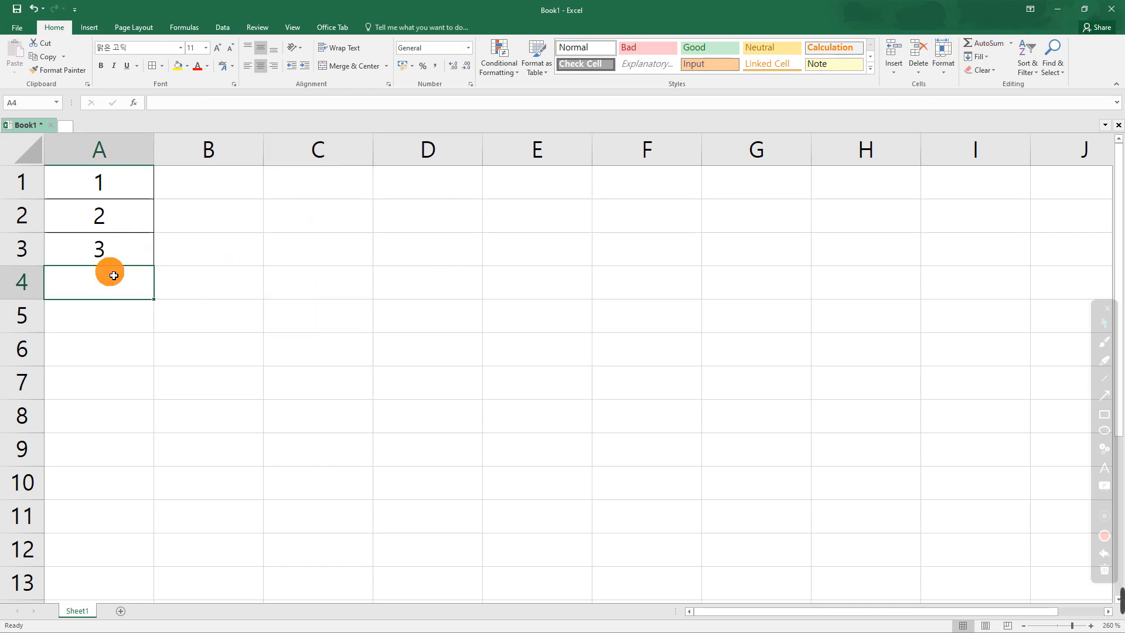
Enter the formula =SUM(A1:A3) in A4, picking the range A1:A3 on the sheet
{"action": "type", "text": "=SUM"}
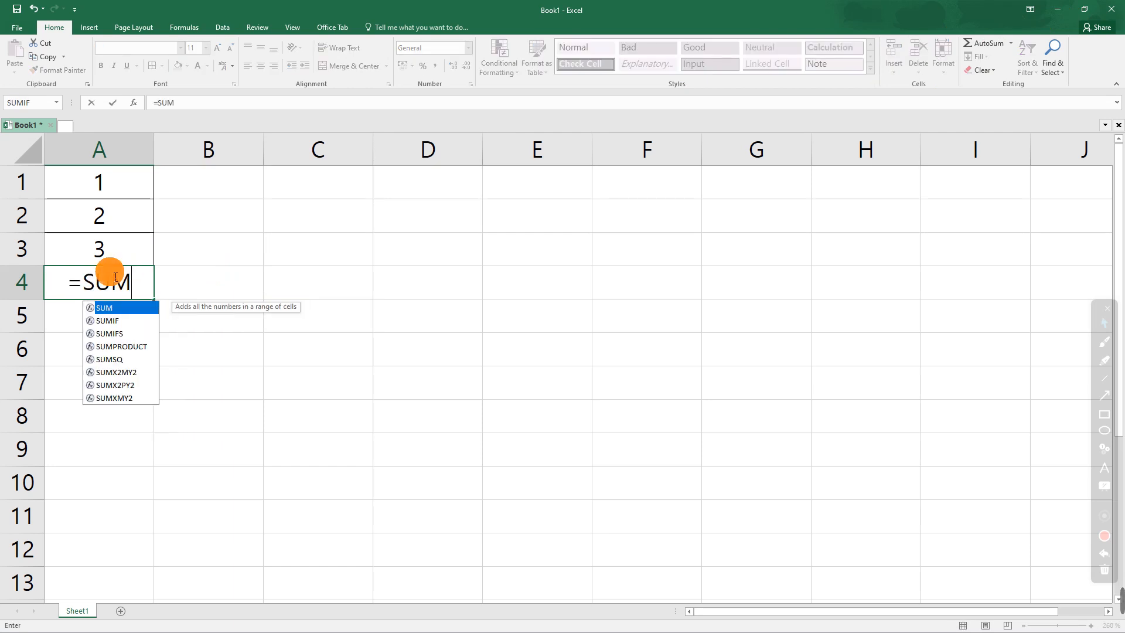
{"action": "type", "text": "("}
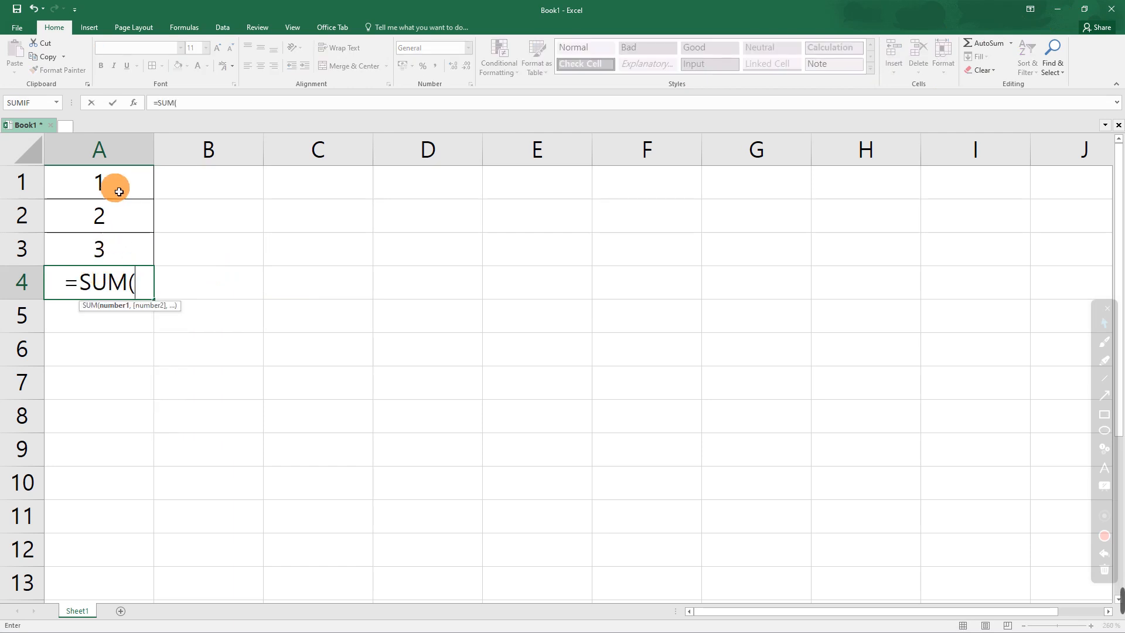
{"action": "left_click_drag", "start_coordinate": [113, 186], "coordinate": [108, 243]}
{"action": "left_click", "coordinate": [206, 105]}
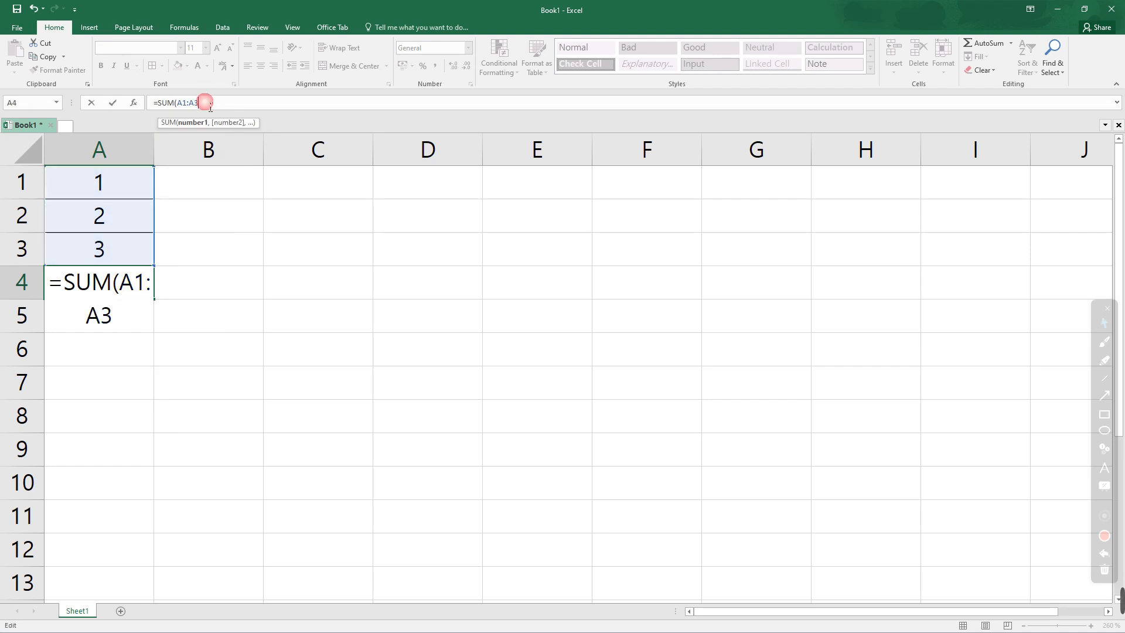
{"action": "type", "text": ")"}
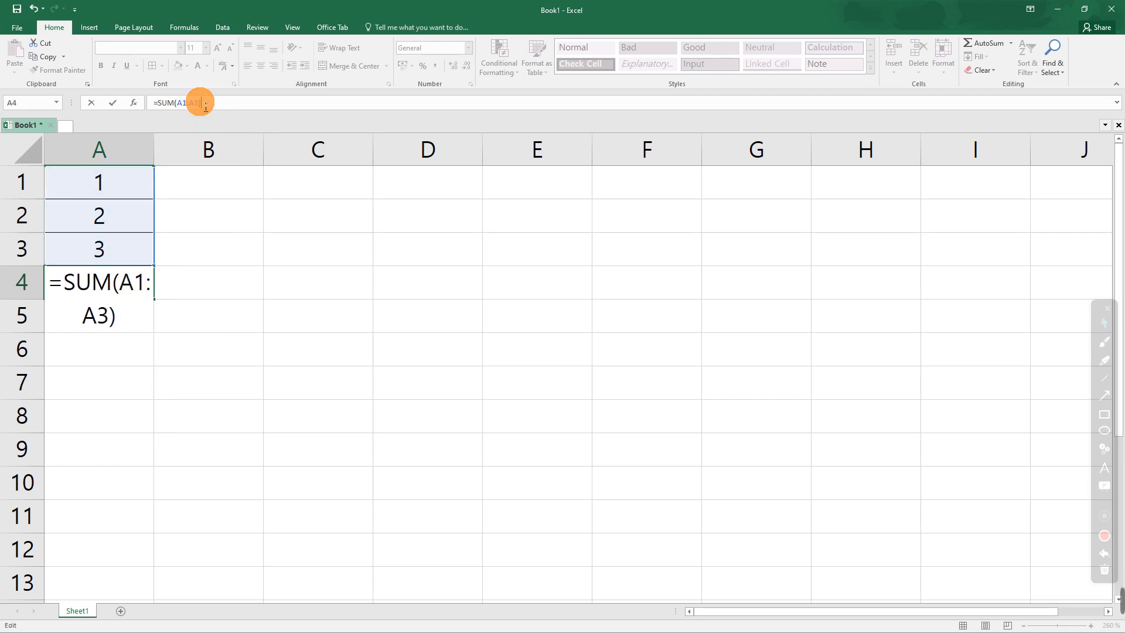
{"action": "key", "text": "Return"}
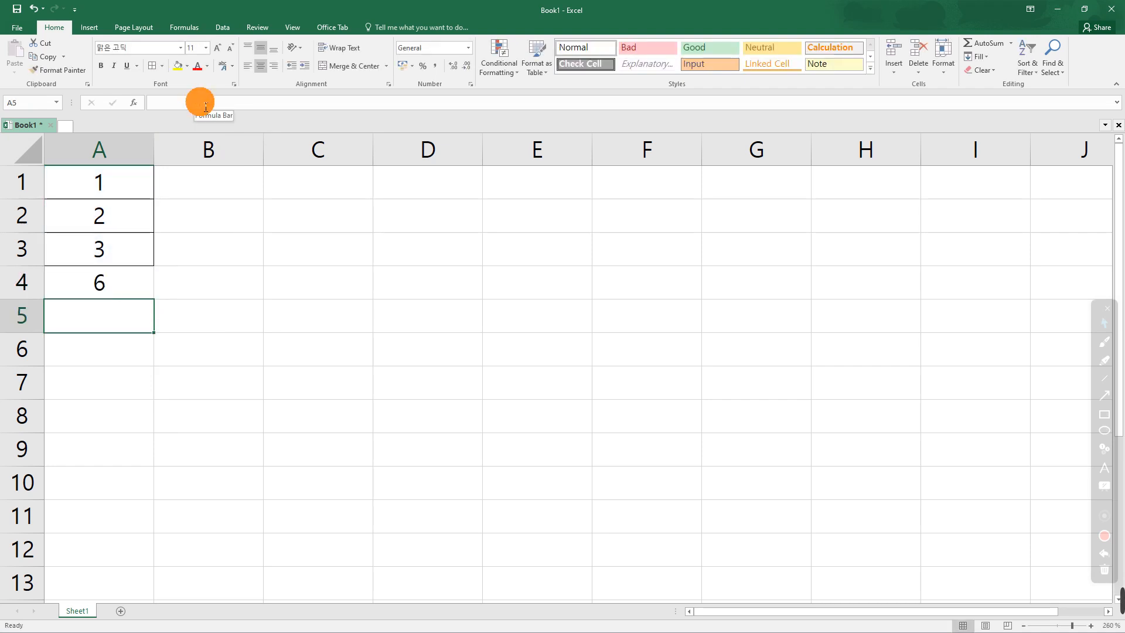
Fill the relative SUM formula from A4 down through A7, and clear the copies in A5 through A7
{"action": "left_click", "coordinate": [143, 290]}
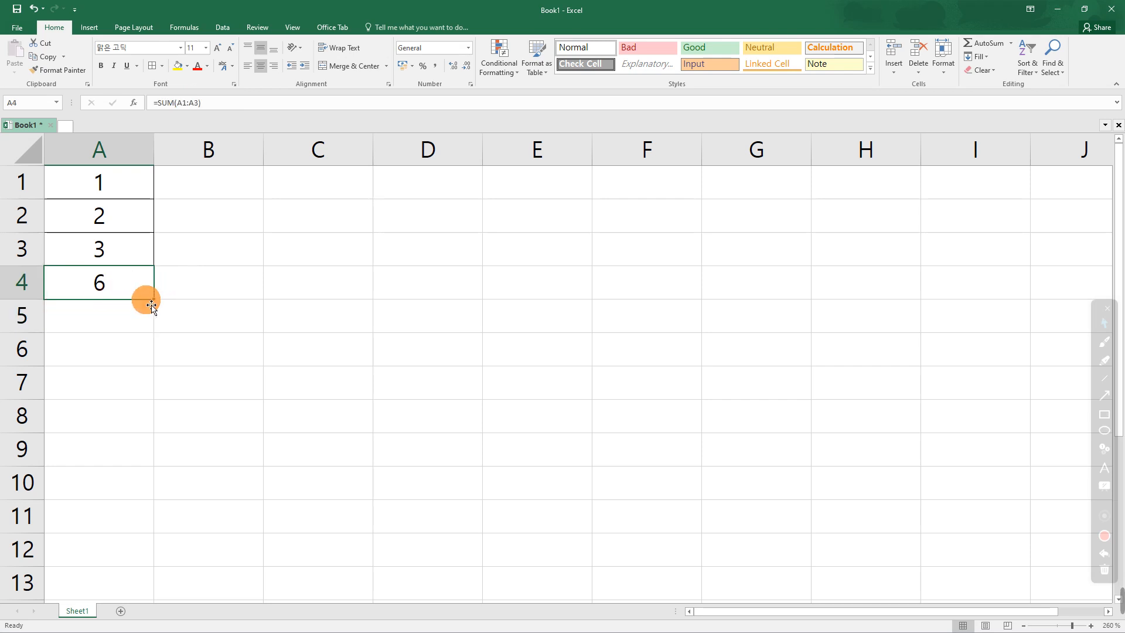
{"action": "left_click_drag", "start_coordinate": [152, 300], "coordinate": [153, 407]}
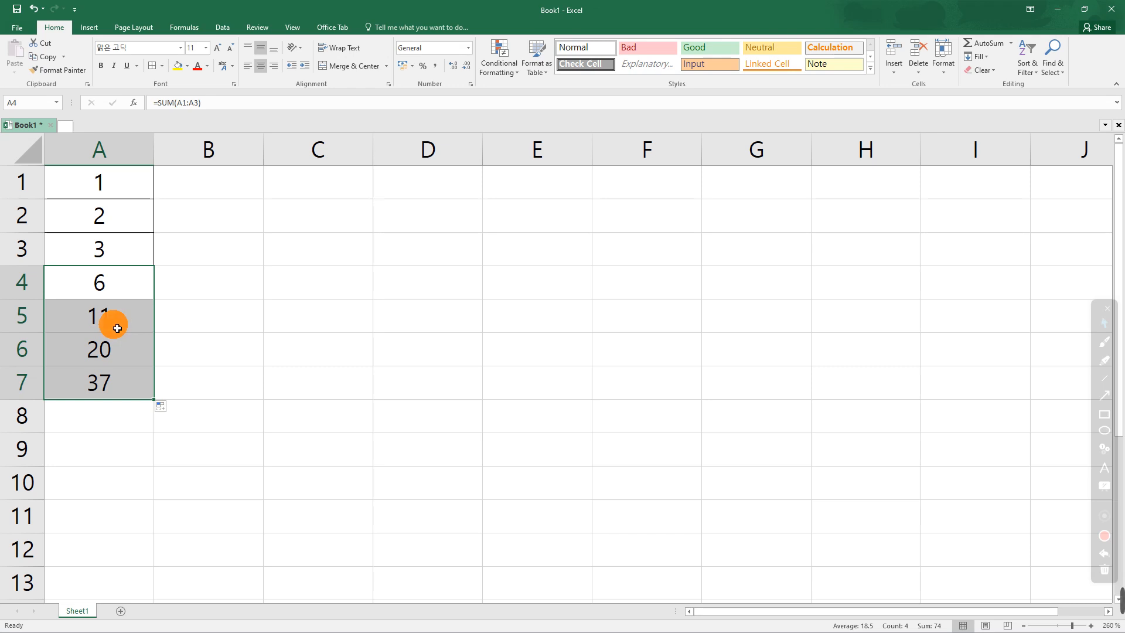
{"action": "left_click_drag", "start_coordinate": [114, 328], "coordinate": [103, 384]}
{"action": "key", "text": "Delete"}
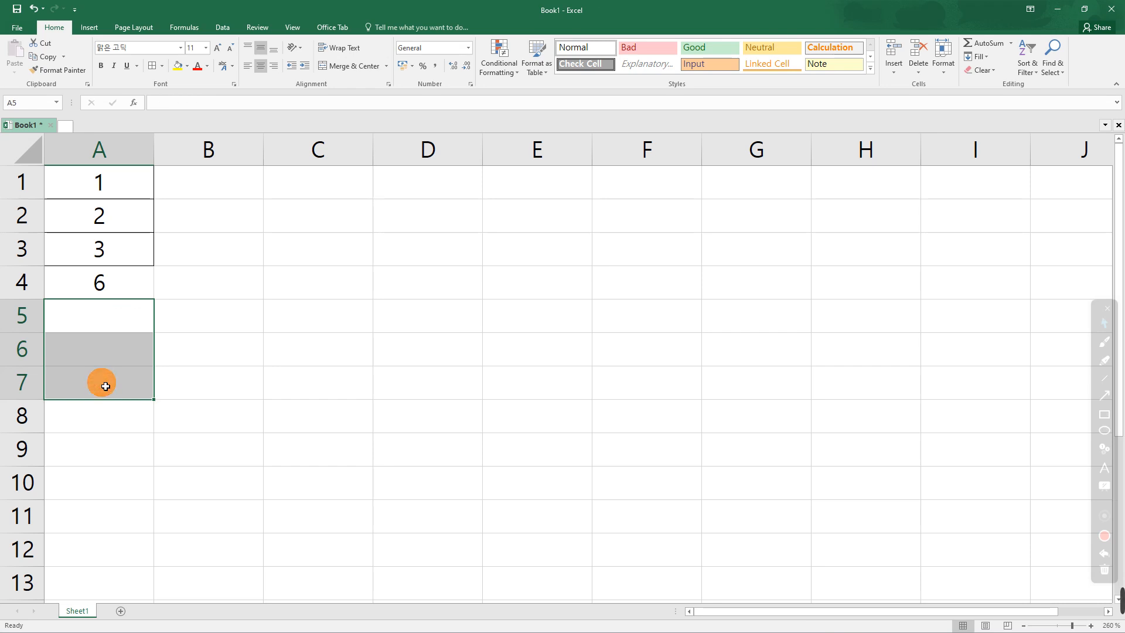
Make the range in A4's SUM formula absolute so that it reads =SUM($A$1:$A$3)
{"action": "left_click", "coordinate": [94, 282]}
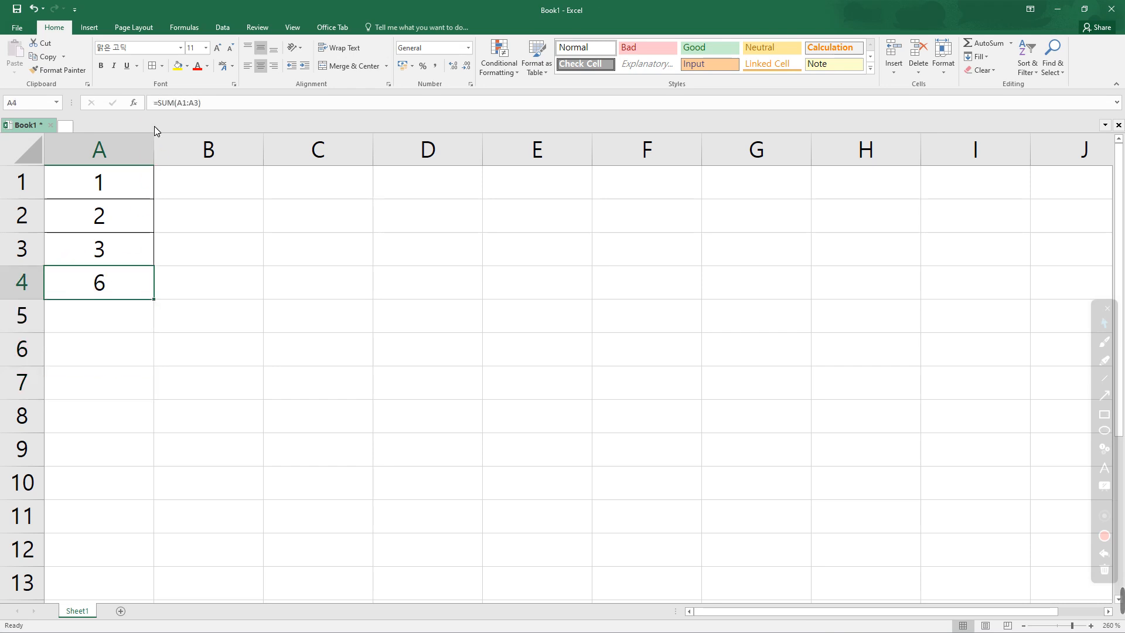
{"action": "left_click", "coordinate": [181, 103]}
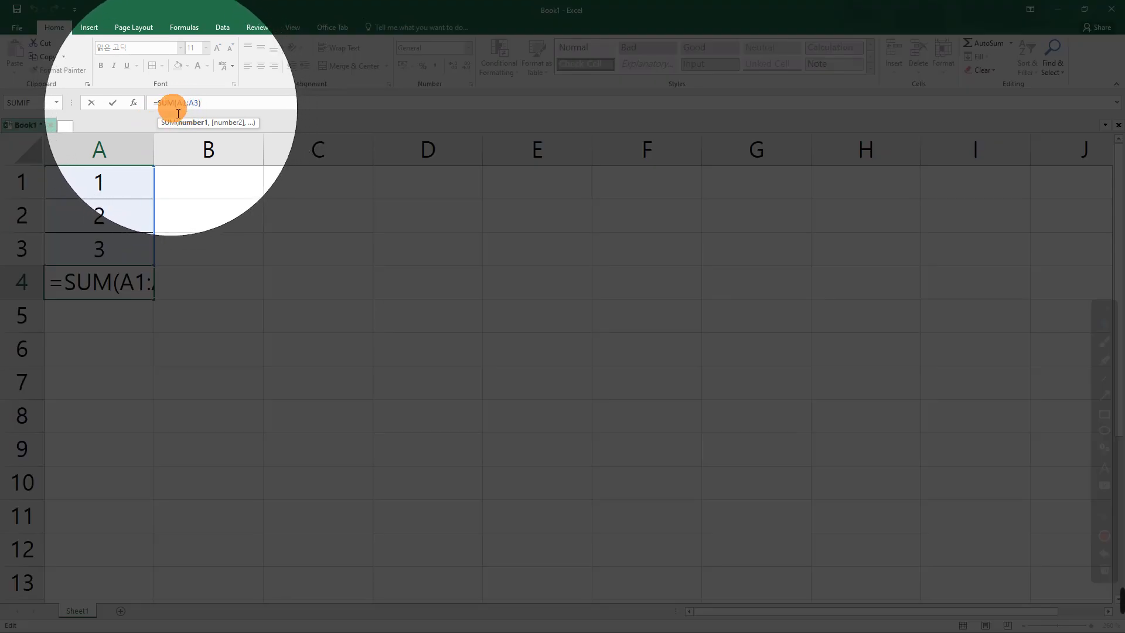
{"action": "left_click", "coordinate": [177, 103]}
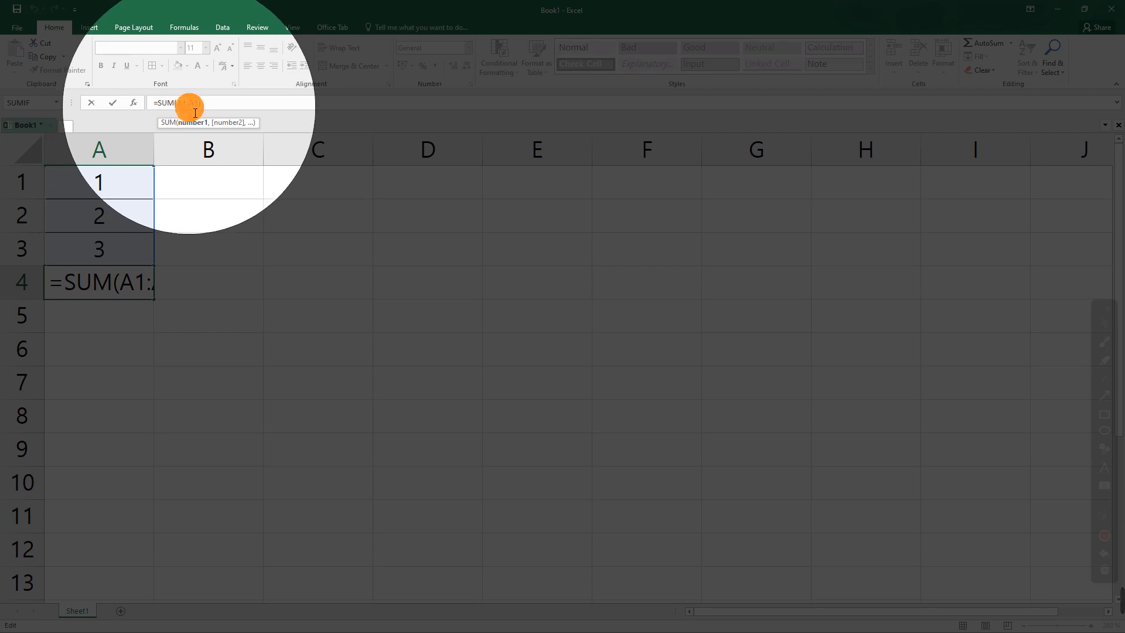
{"action": "type", "text": "$"}
{"action": "left_click", "coordinate": [187, 103]}
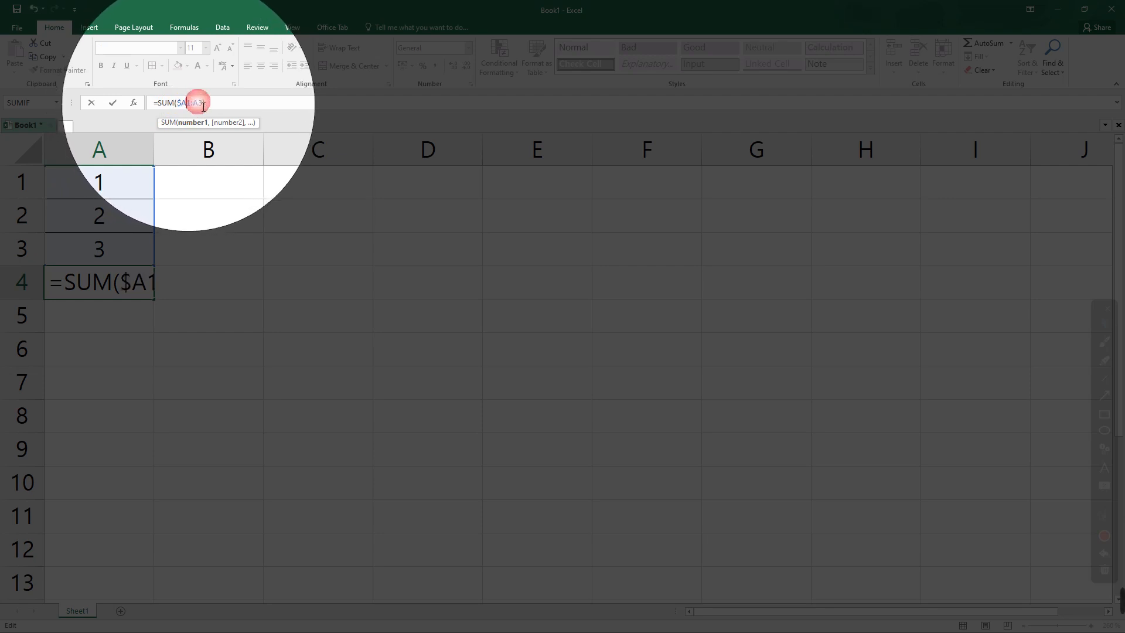
{"action": "type", "text": "$A$"}
{"action": "left_click", "coordinate": [218, 103]}
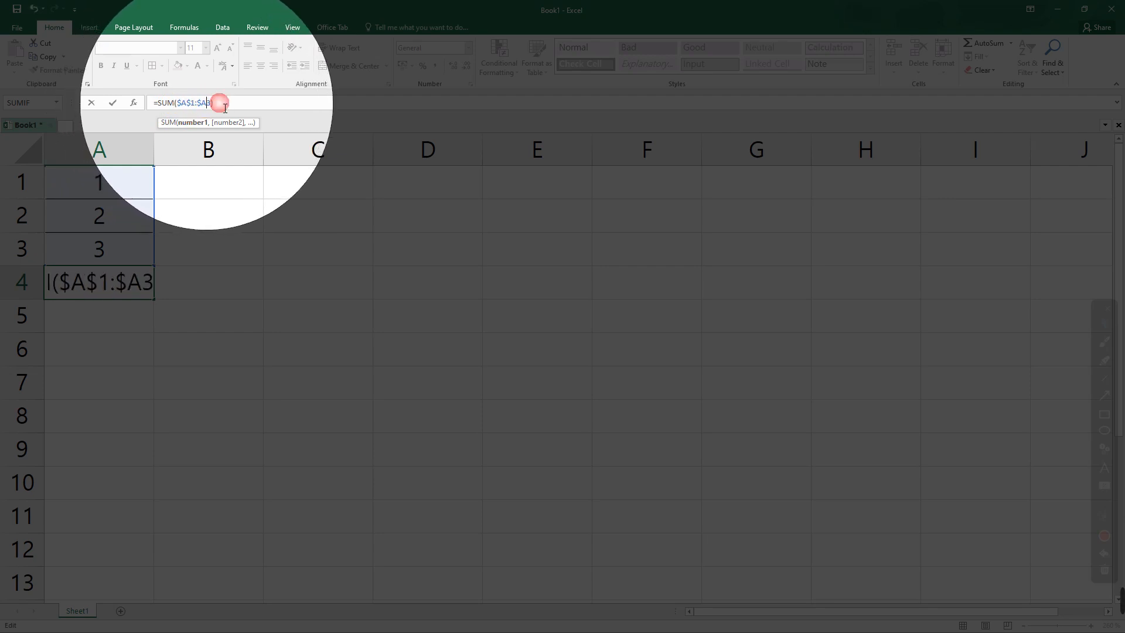
{"action": "type", "text": "$"}
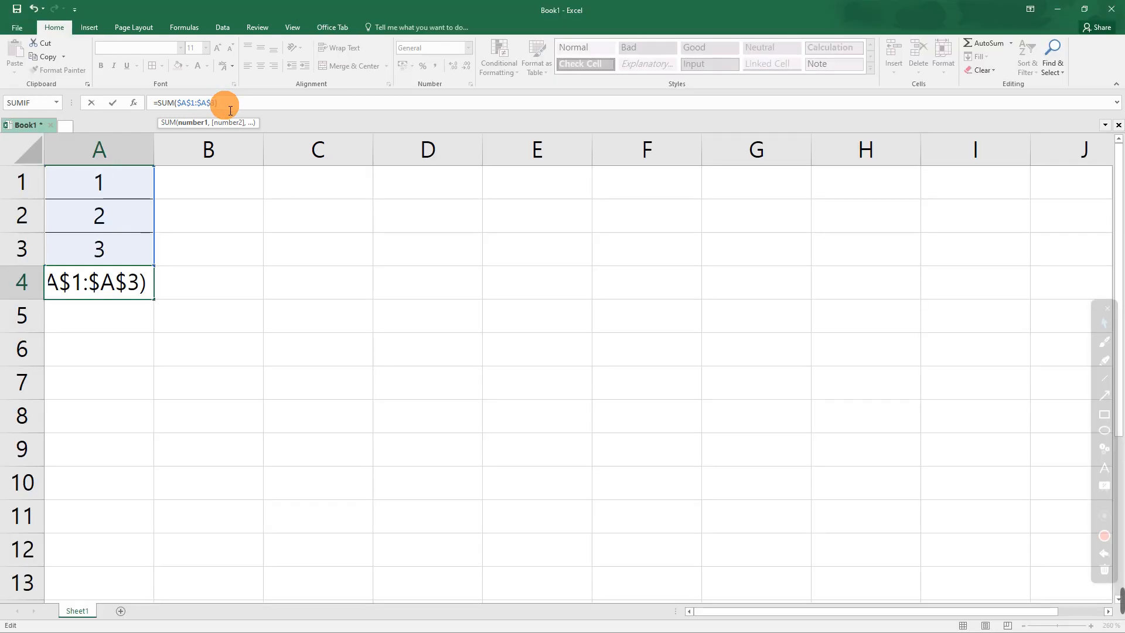
{"action": "key", "text": "Return"}
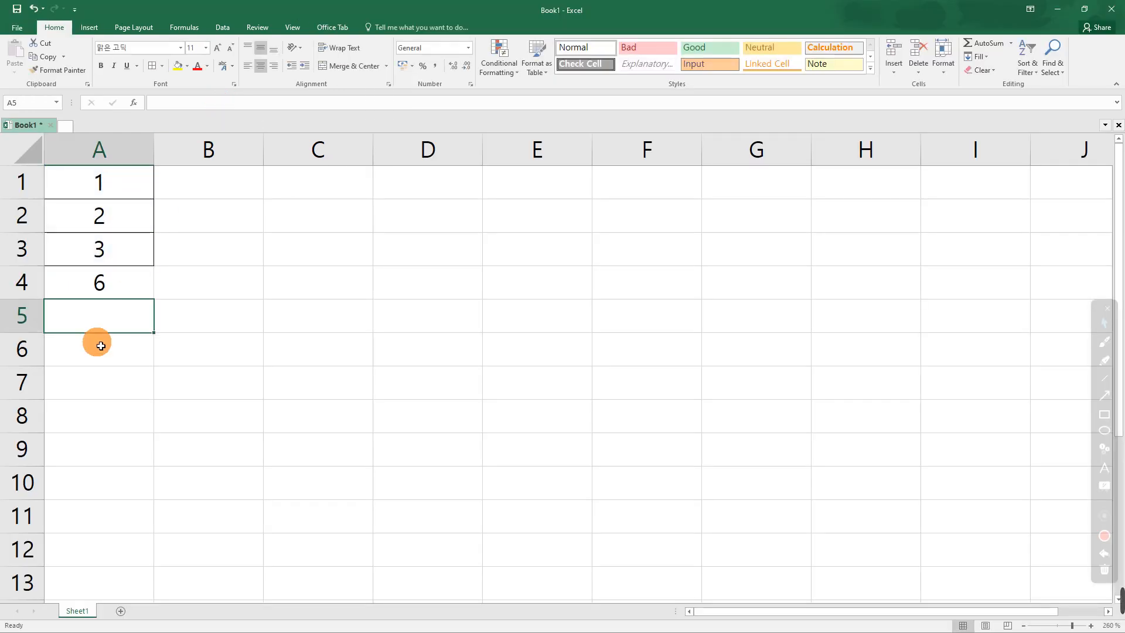
Fill the absolute SUM formula from A4 down through A7 and across through D4
{"action": "left_click", "coordinate": [125, 284]}
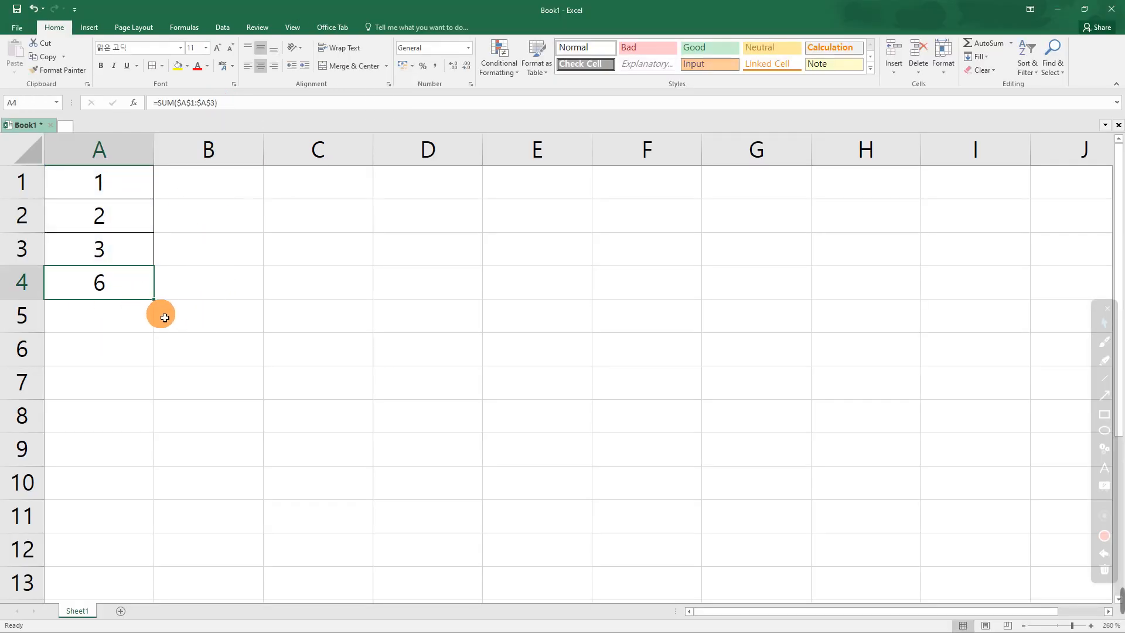
{"action": "left_click_drag", "start_coordinate": [154, 299], "coordinate": [156, 409]}
{"action": "left_click", "coordinate": [238, 339]}
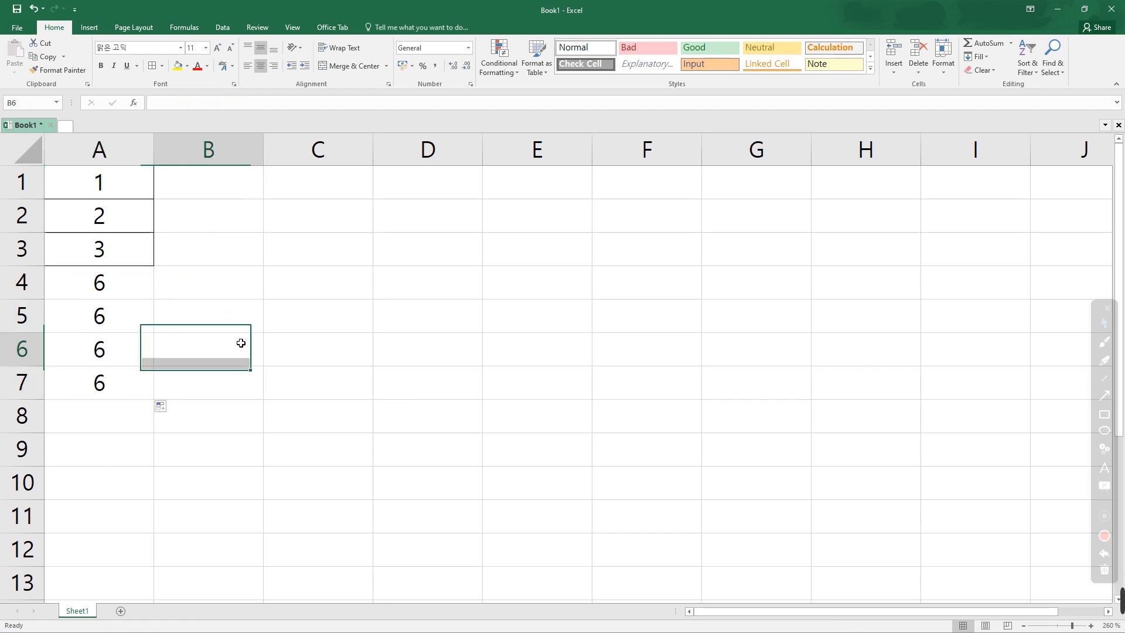
{"action": "left_click", "coordinate": [130, 282]}
{"action": "left_click_drag", "start_coordinate": [156, 302], "coordinate": [480, 293]}
{"action": "left_click", "coordinate": [213, 288]}
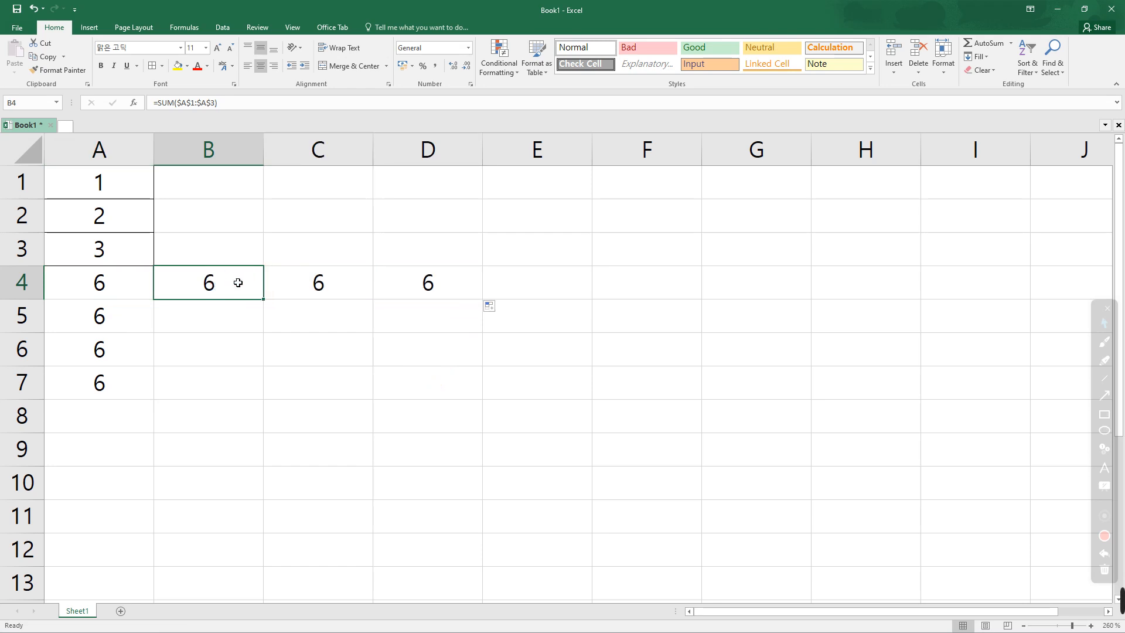
Clear the copied SUM formulas from B4:D4 and A5:A7
{"action": "left_click_drag", "start_coordinate": [256, 287], "coordinate": [455, 279]}
{"action": "key", "text": "Delete"}
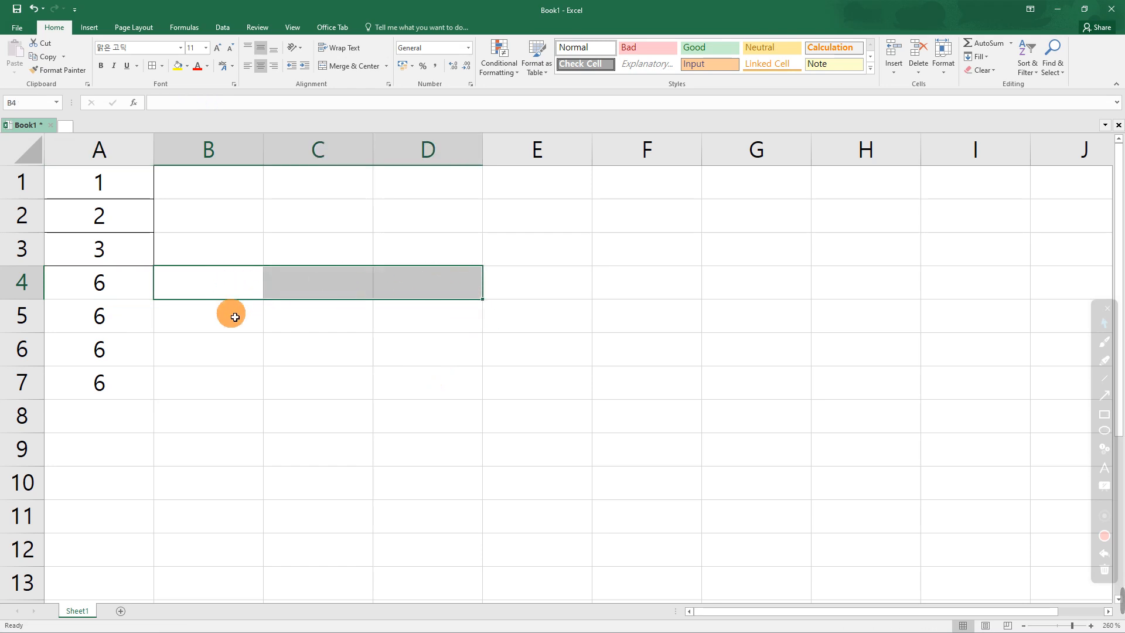
{"action": "left_click_drag", "start_coordinate": [140, 322], "coordinate": [110, 387]}
{"action": "key", "text": "Delete"}
Examine the absolute range reference inside the SUM formula of A4
{"action": "left_click", "coordinate": [121, 283]}
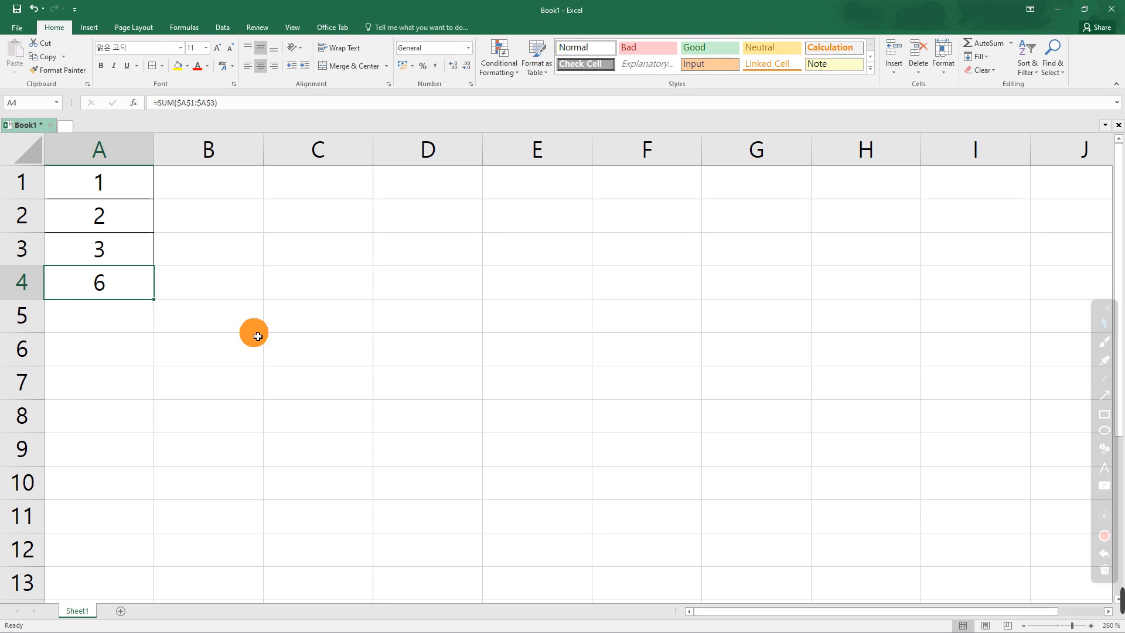
{"action": "double_click", "coordinate": [131, 277]}
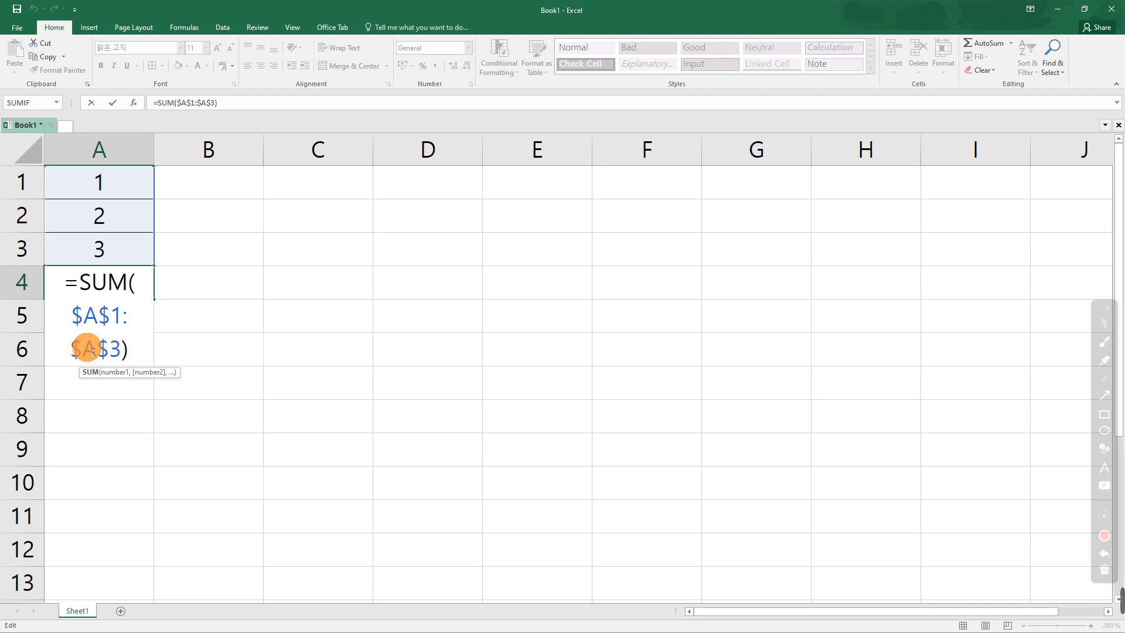
{"action": "key", "text": "ctrl+Return"}
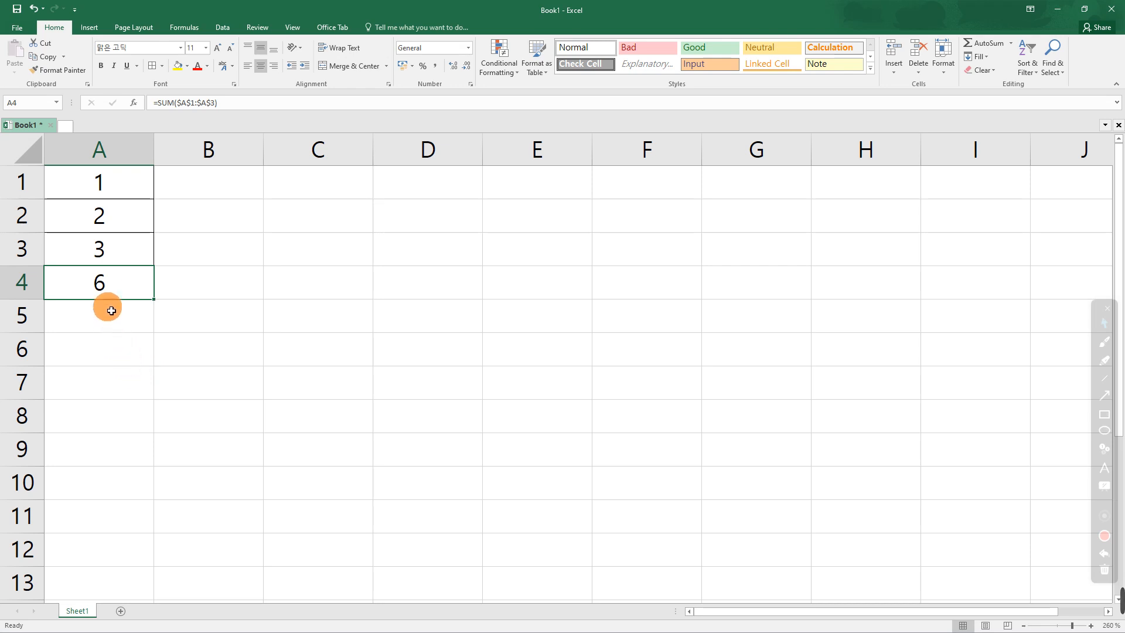
Copy the absolute SUM formula from A4, paste it into F4, E6 and C9, and end copy mode
{"action": "right_click", "coordinate": [110, 282]}
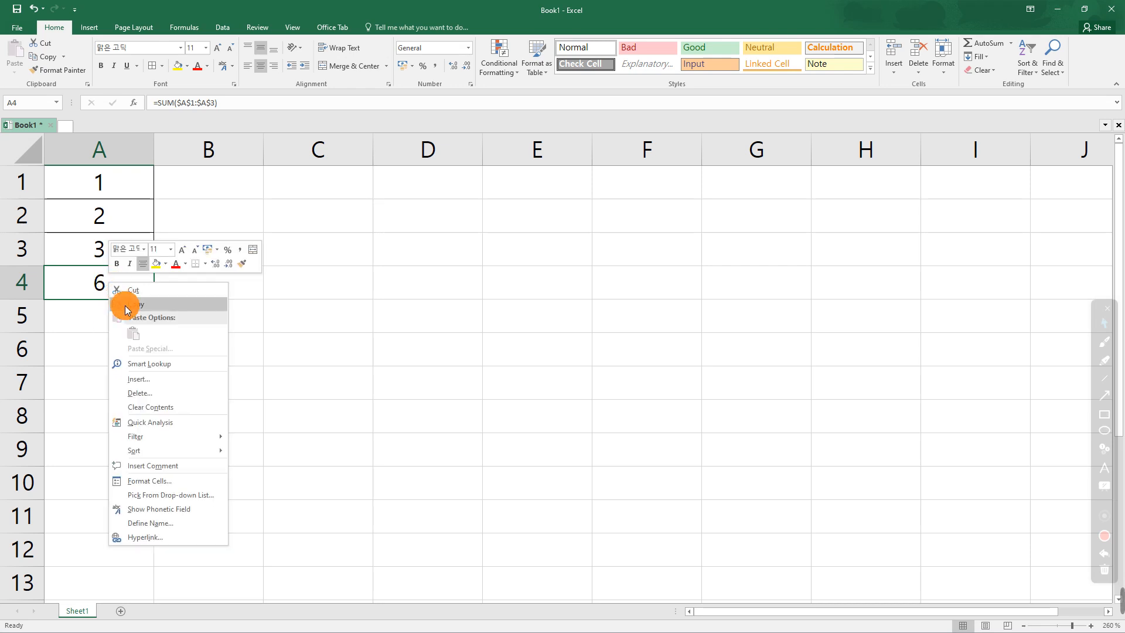
{"action": "left_click", "coordinate": [114, 290]}
{"action": "left_click", "coordinate": [656, 288]}
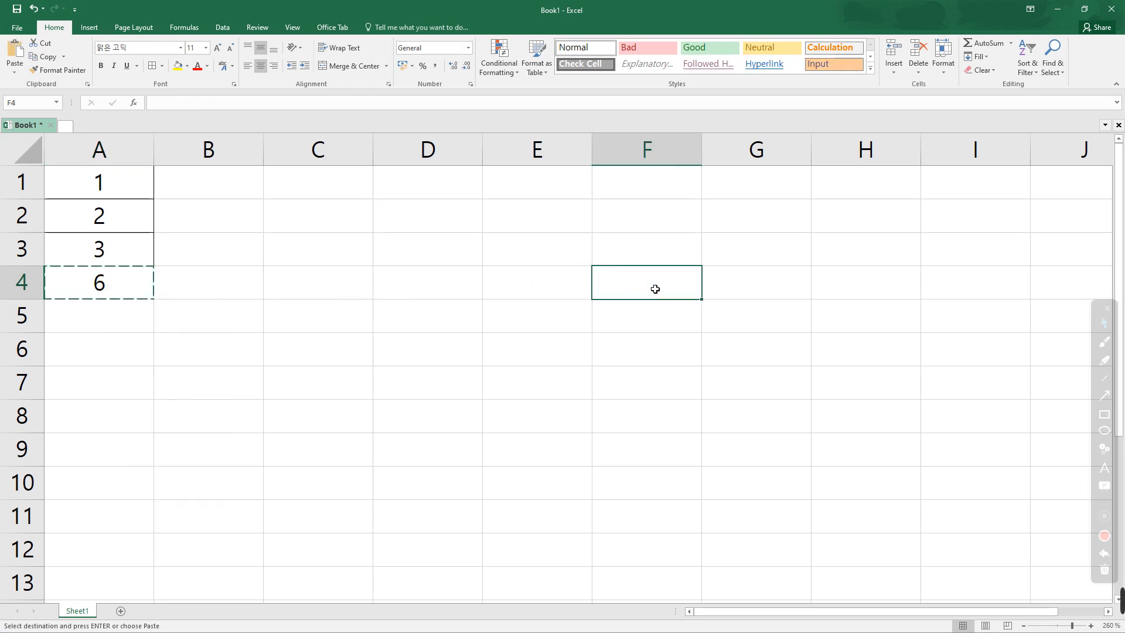
{"action": "type", "text": "6"}
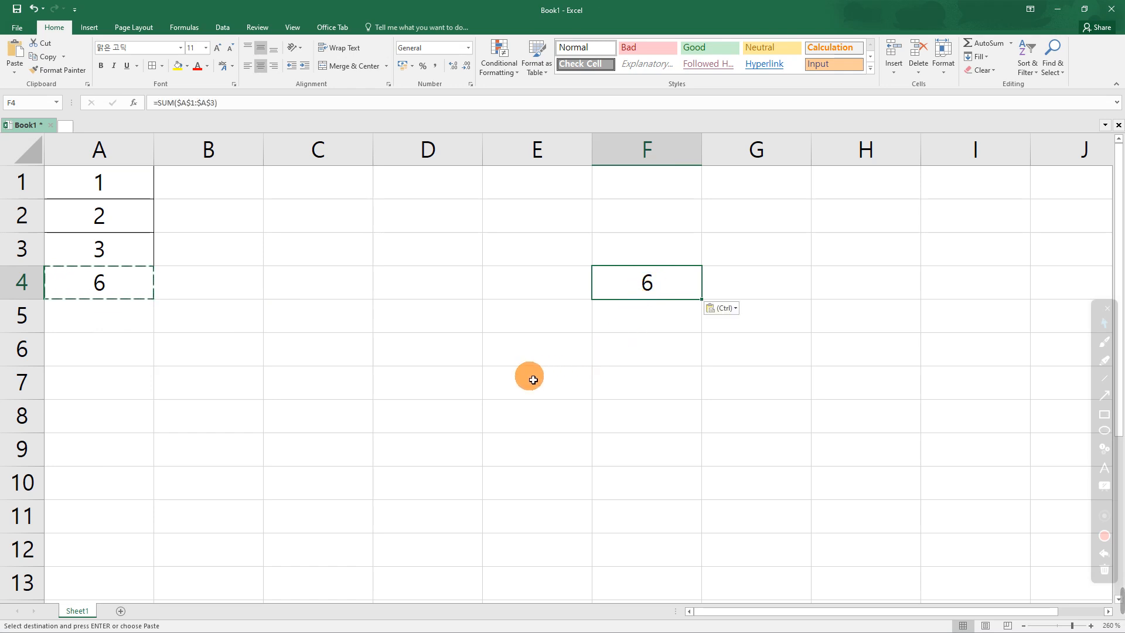
{"action": "left_click", "coordinate": [527, 358]}
{"action": "type", "text": "6"}
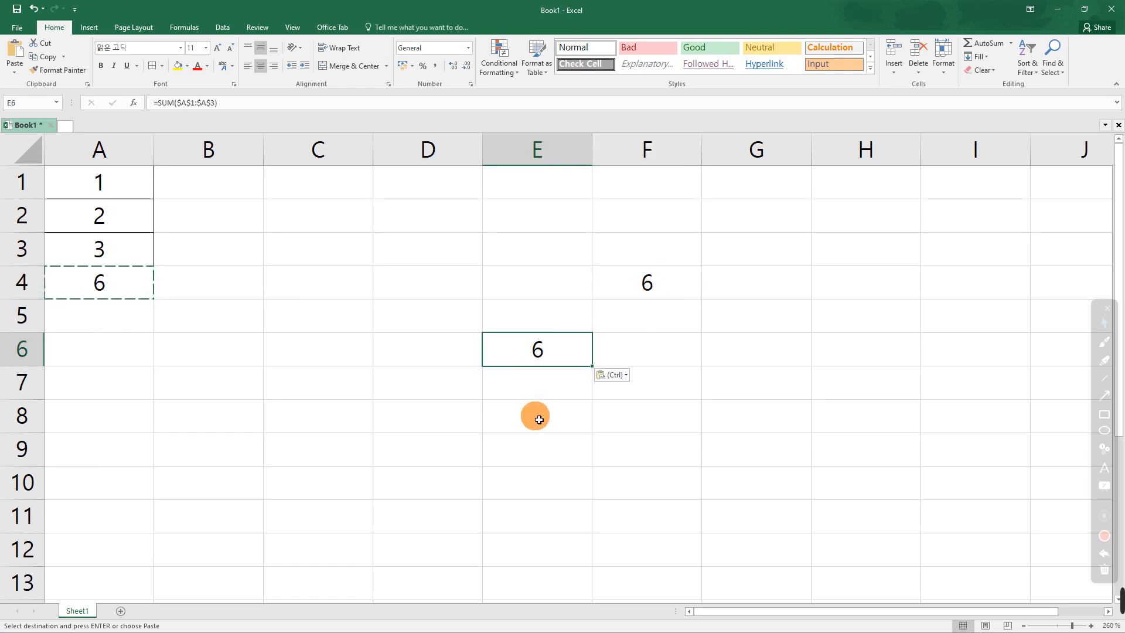
{"action": "left_click", "coordinate": [337, 462]}
{"action": "key", "text": "ctrl+v"}
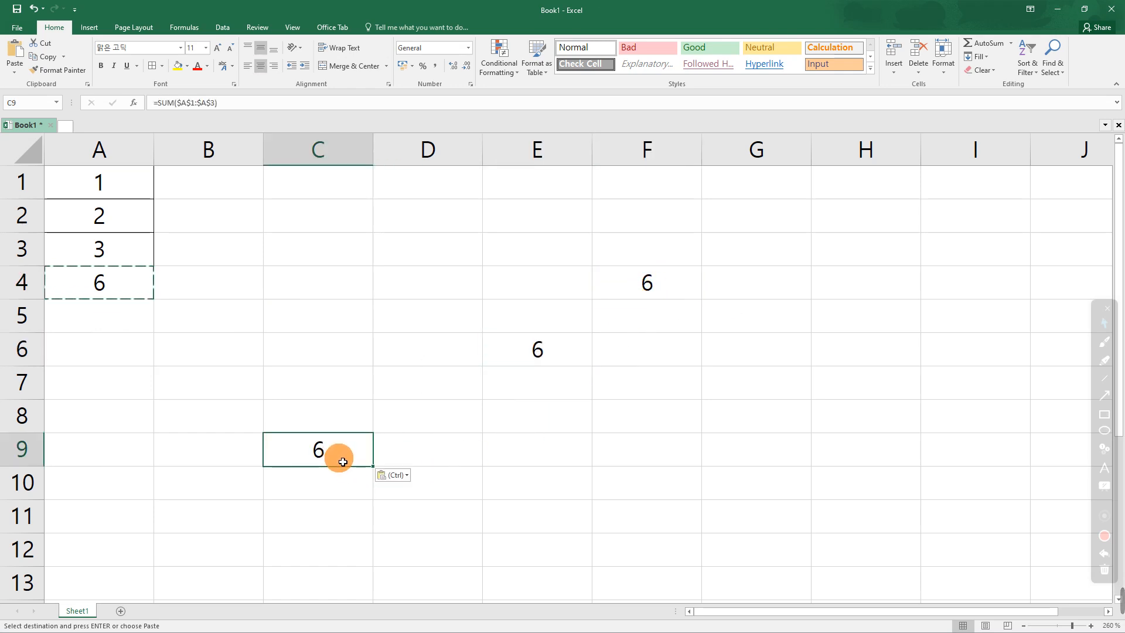
{"action": "left_click", "coordinate": [435, 388]}
{"action": "key", "text": "Escape"}
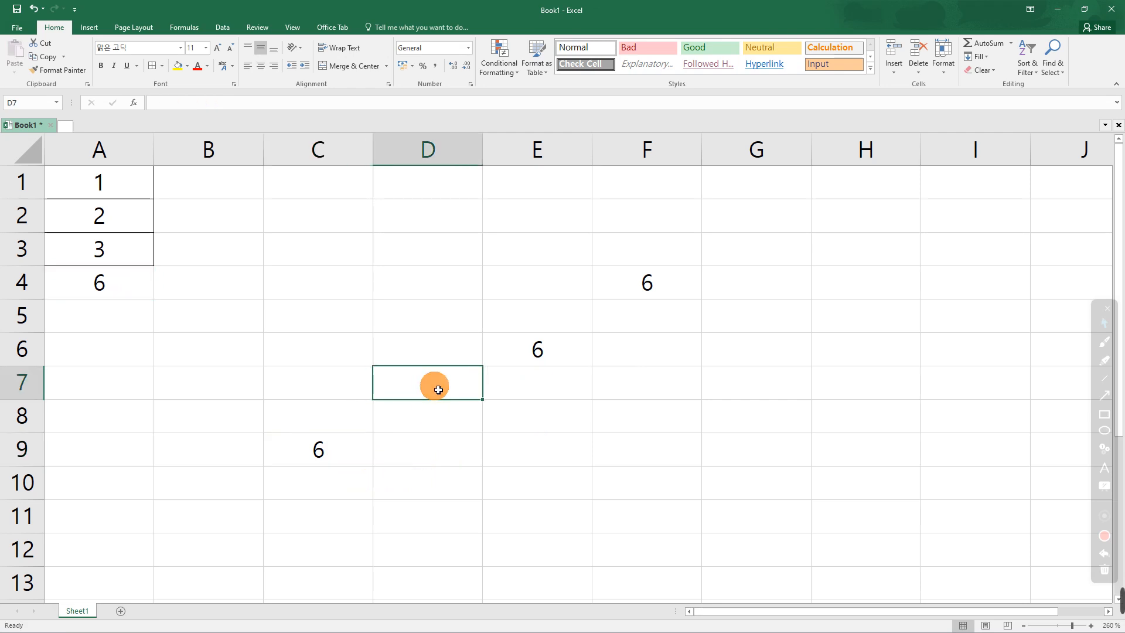
Examine the pasted formulas in E6, F4 and C9 to compare their cell references
{"action": "left_click", "coordinate": [575, 349]}
{"action": "left_click", "coordinate": [234, 101]}
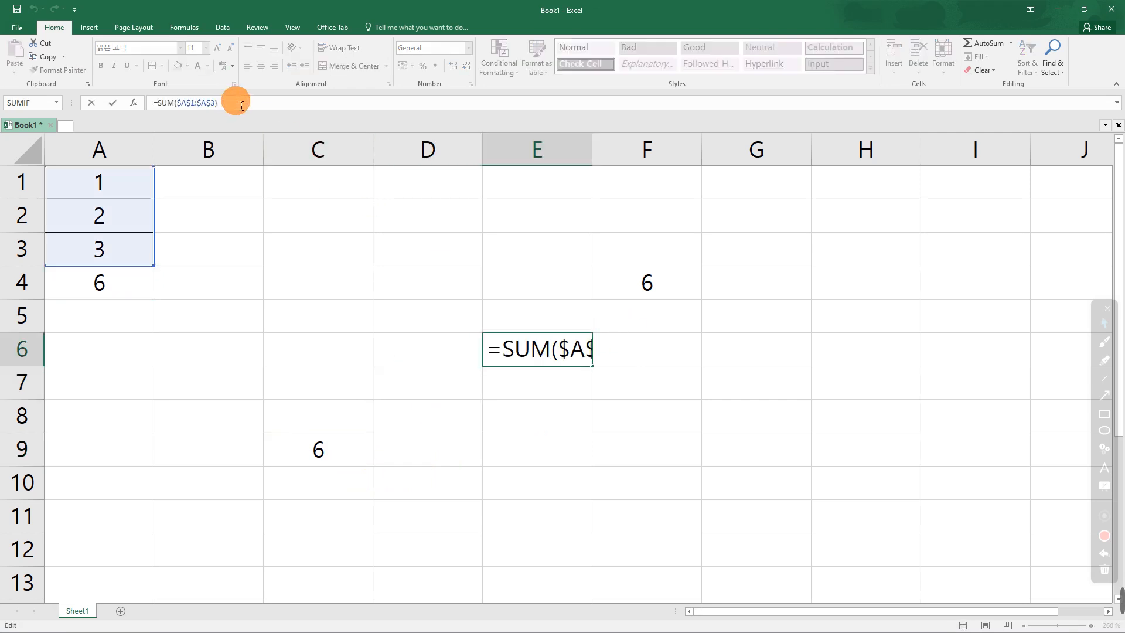
{"action": "key", "text": "Escape"}
{"action": "left_click", "coordinate": [649, 290]}
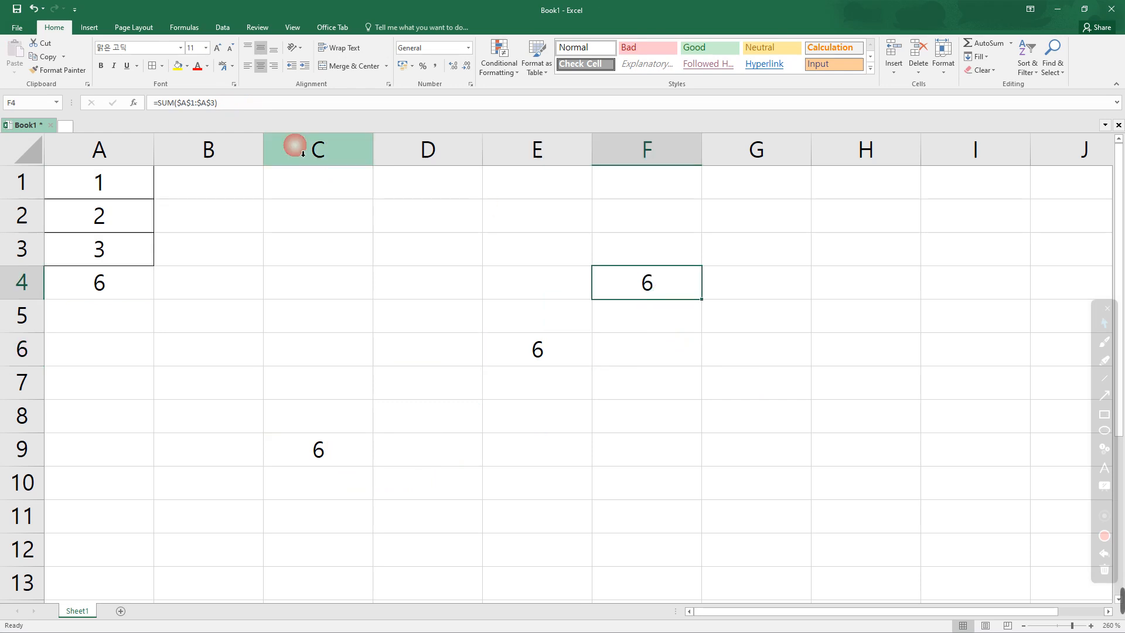
{"action": "left_click", "coordinate": [230, 103]}
{"action": "key", "text": "Escape"}
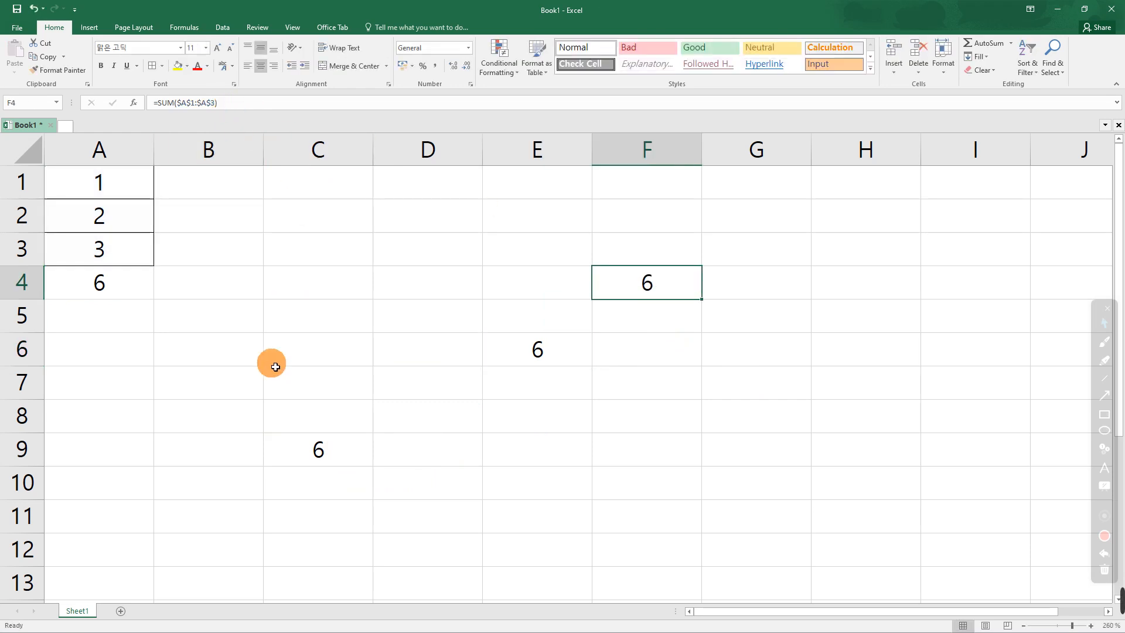
{"action": "left_click", "coordinate": [324, 454]}
{"action": "left_click", "coordinate": [236, 104]}
{"action": "key", "text": "Escape"}
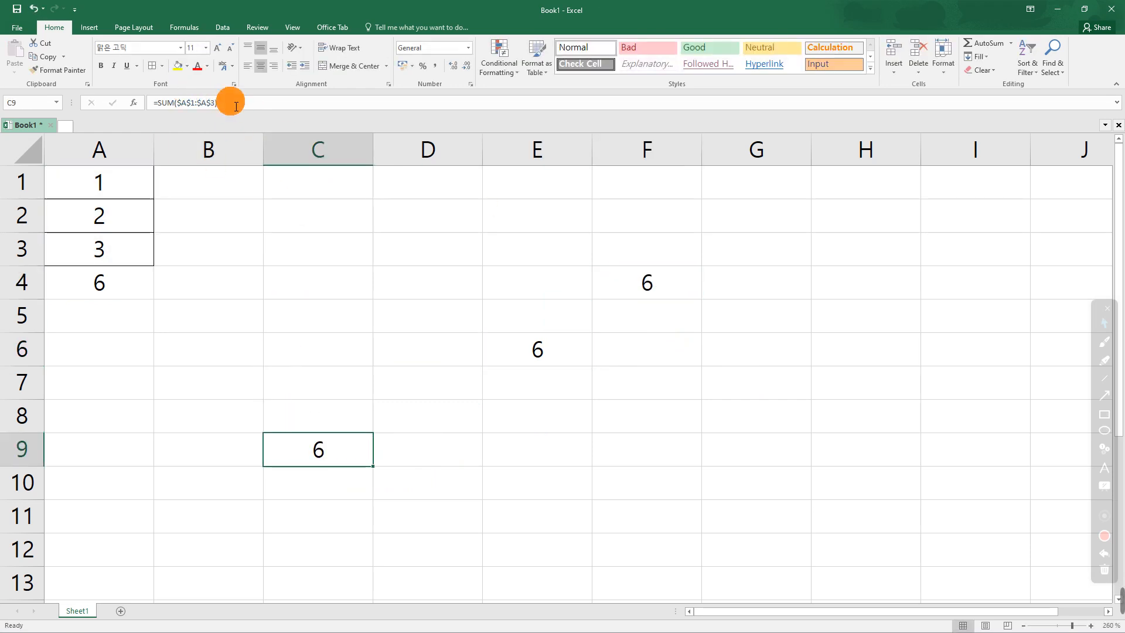
{"action": "left_click", "coordinate": [426, 319]}
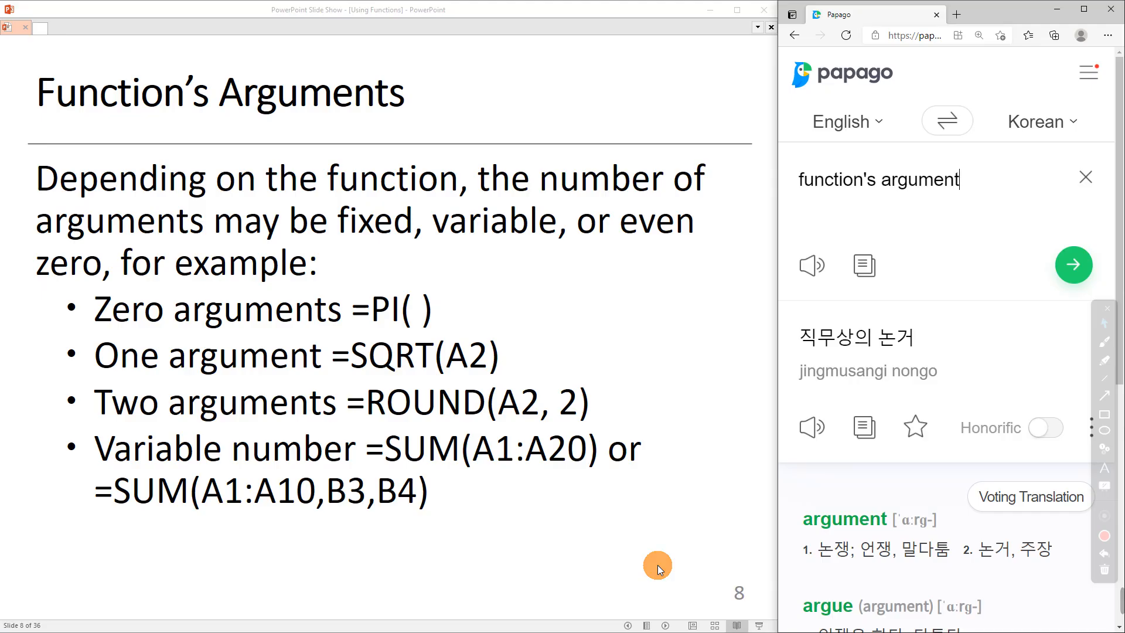
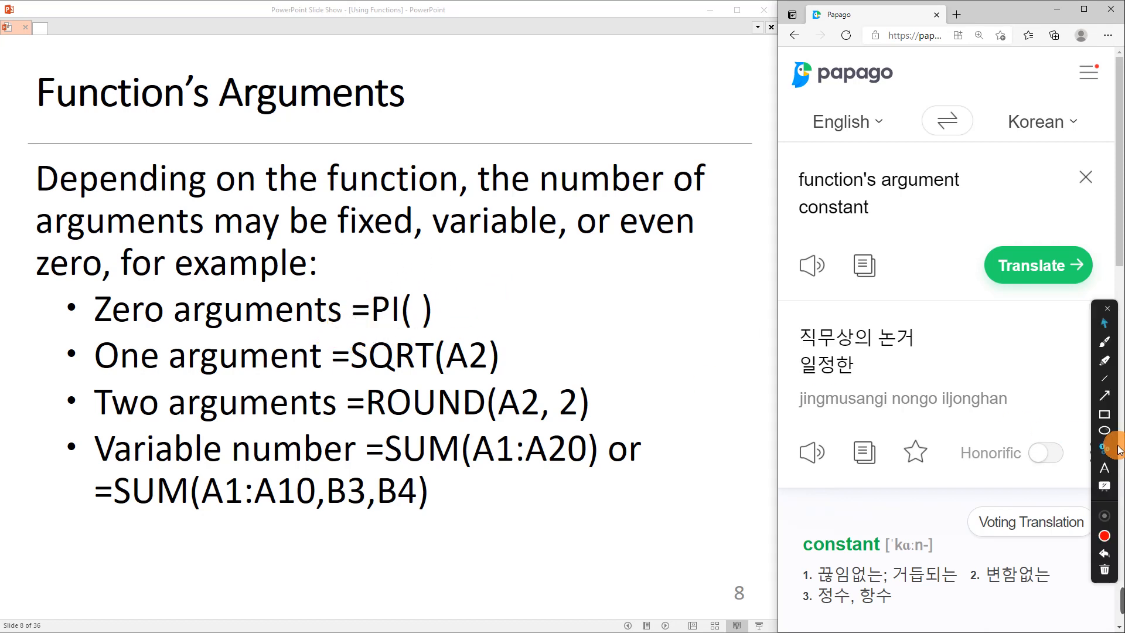
Circle the zero-argument example =PI( ) on the slide with a red ellipse, and erase the annotation
{"action": "left_click", "coordinate": [1105, 431]}
{"action": "left_click_drag", "start_coordinate": [334, 285], "coordinate": [472, 347]}
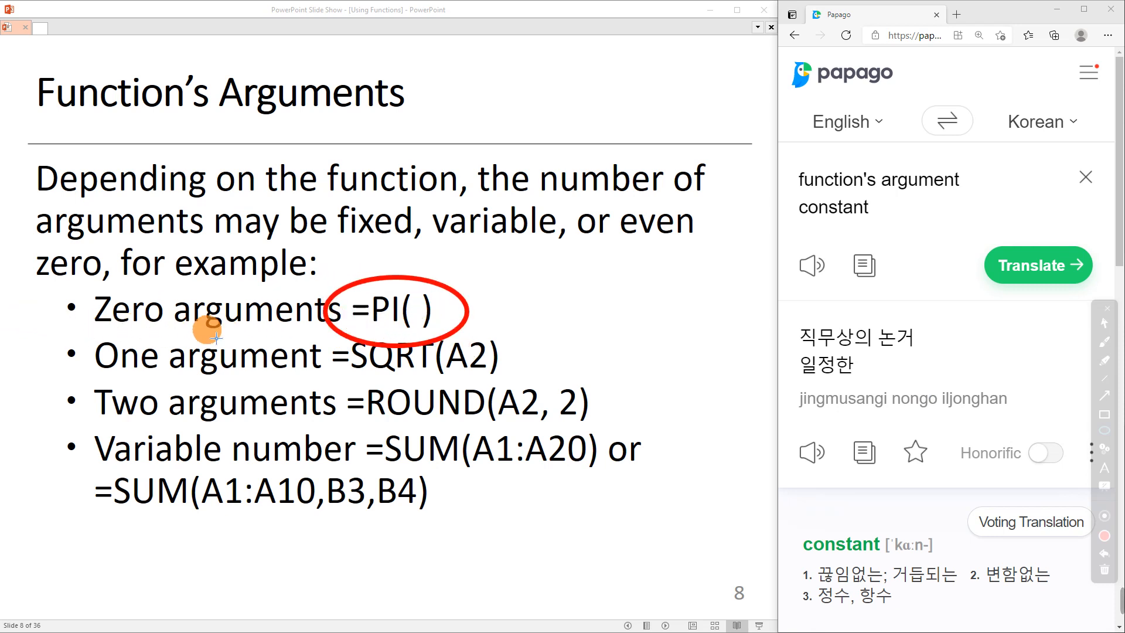
{"action": "left_click", "coordinate": [1105, 569]}
{"action": "left_click", "coordinate": [1104, 327]}
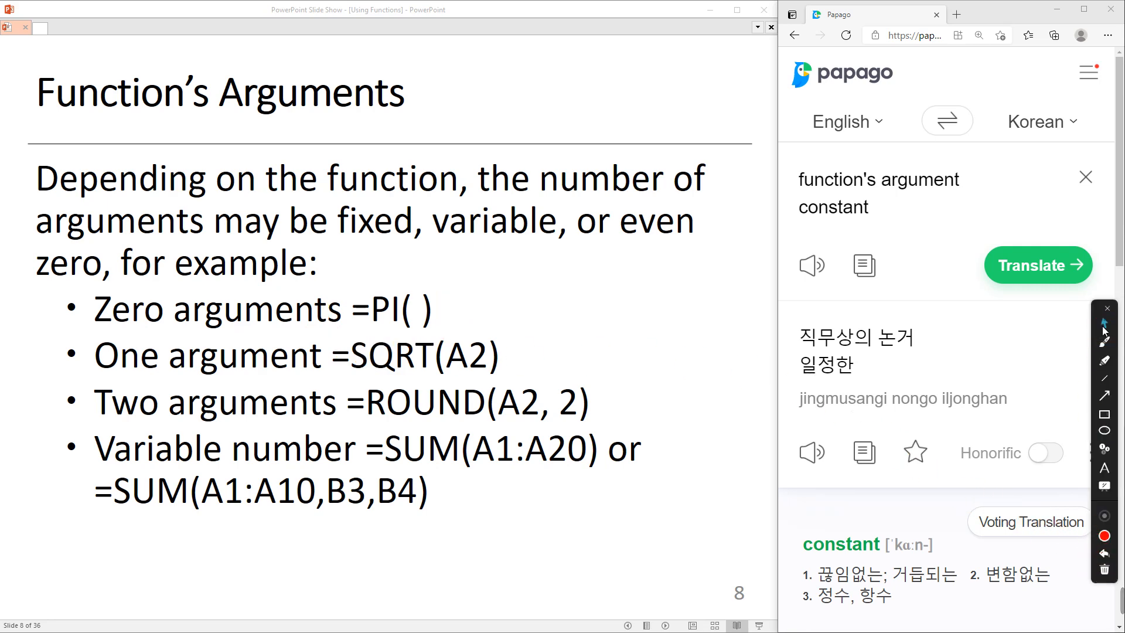
Switch back to the Excel workbook and add a new worksheet after Sheet1
{"action": "key", "text": "alt+Tab"}
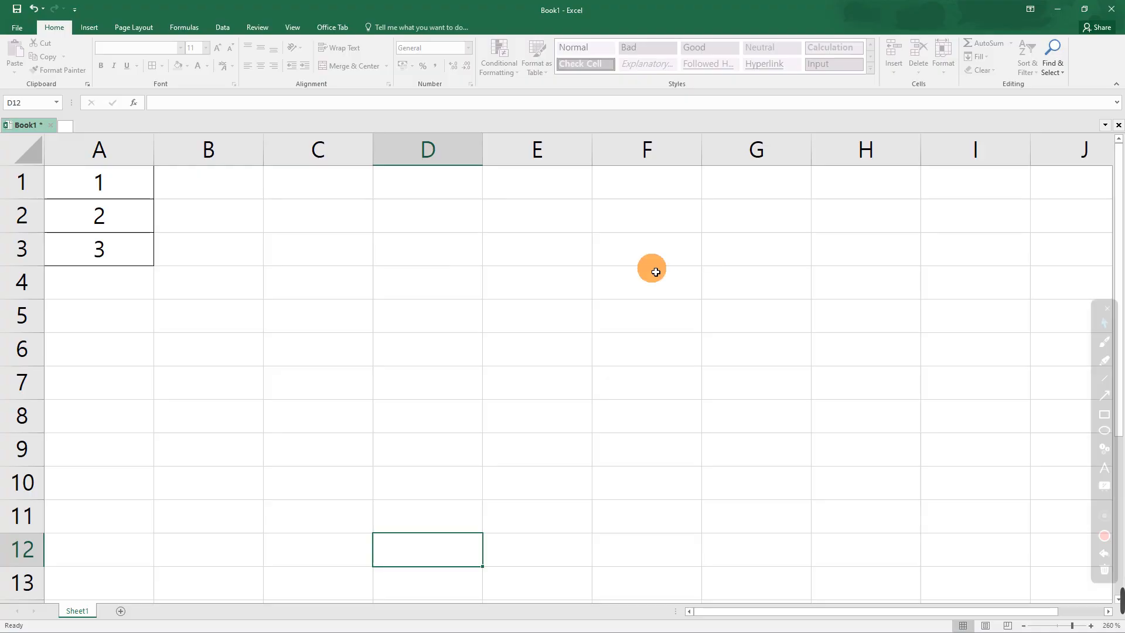
{"action": "left_click", "coordinate": [289, 322]}
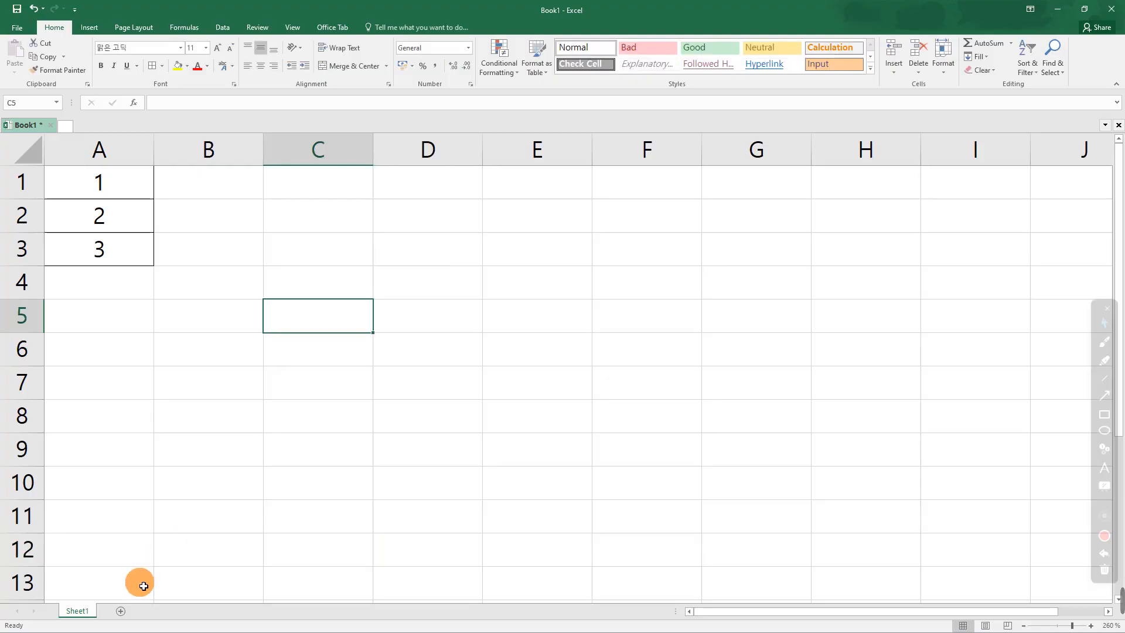
{"action": "left_click", "coordinate": [121, 612]}
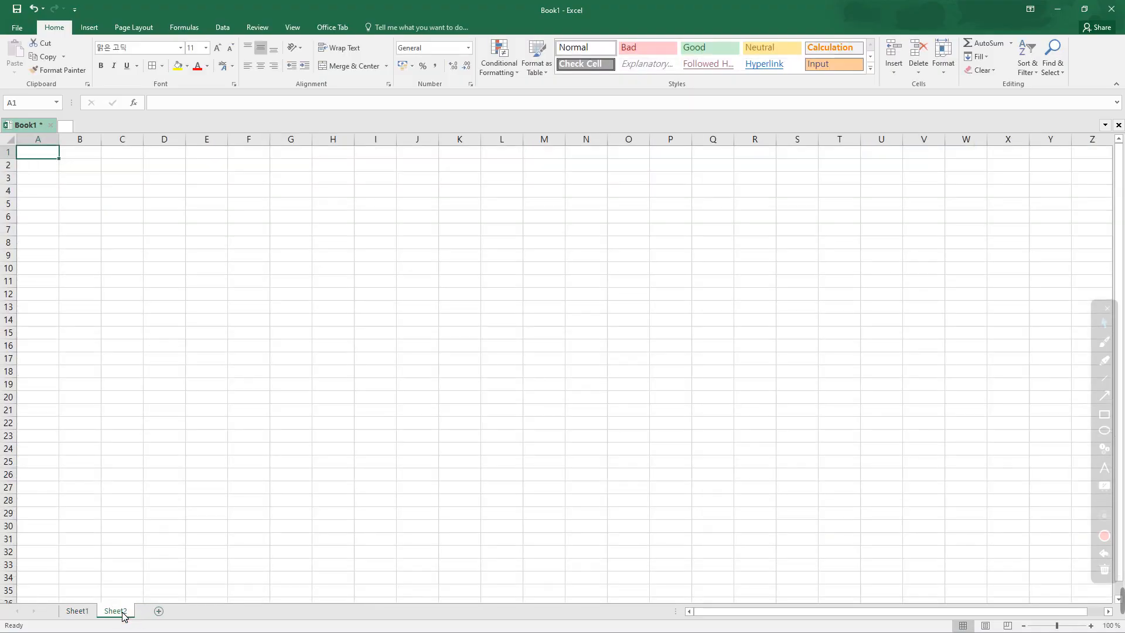
Set the new worksheet's zoom to 280% and select cell B2
{"action": "left_click", "coordinate": [1091, 625]}
{"action": "left_click", "coordinate": [1091, 625]}
{"action": "left_click", "coordinate": [1091, 626]}
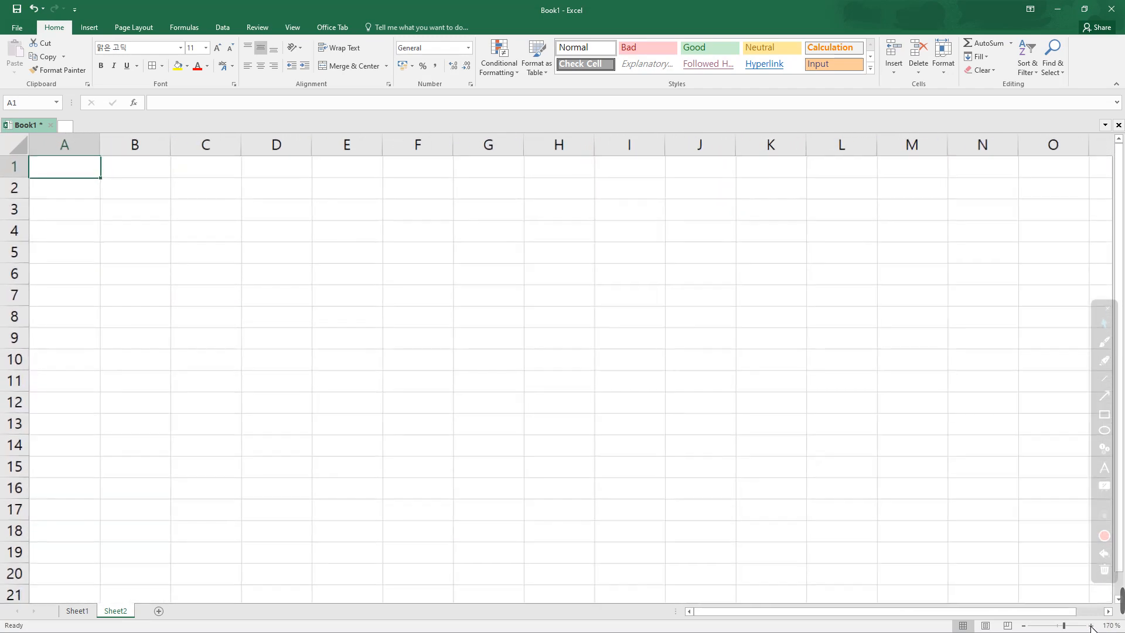
{"action": "left_click", "coordinate": [1092, 625]}
{"action": "left_click", "coordinate": [1091, 625]}
{"action": "left_click", "coordinate": [1091, 625]}
{"action": "left_click", "coordinate": [1091, 626]}
{"action": "left_click", "coordinate": [1091, 626]}
{"action": "left_click", "coordinate": [1091, 626]}
{"action": "left_click", "coordinate": [1091, 626]}
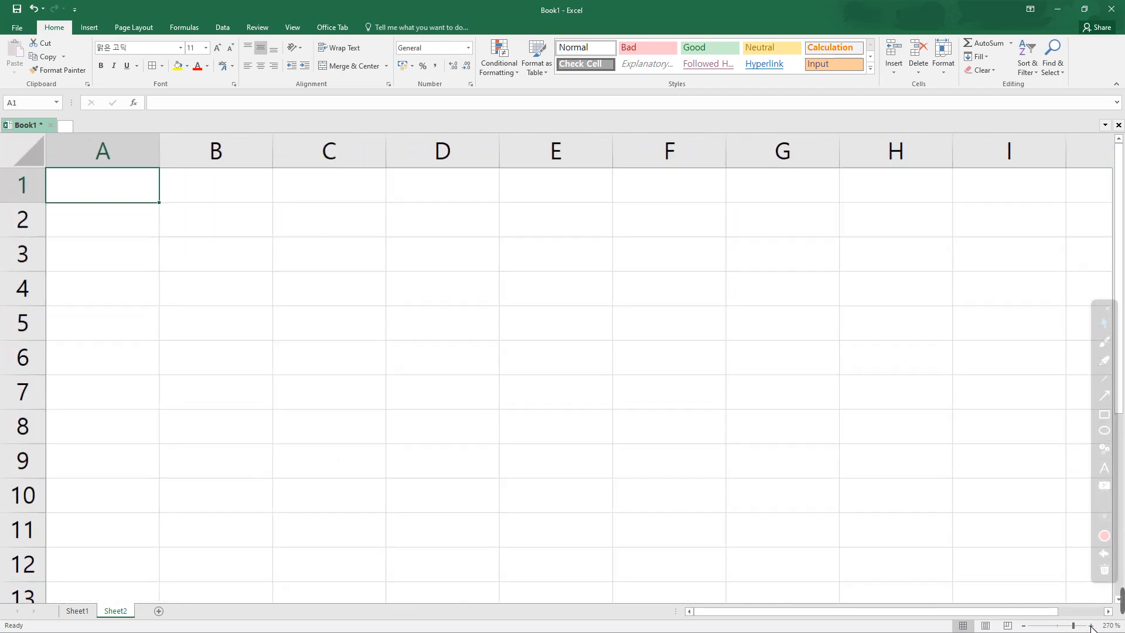
{"action": "left_click", "coordinate": [1091, 625]}
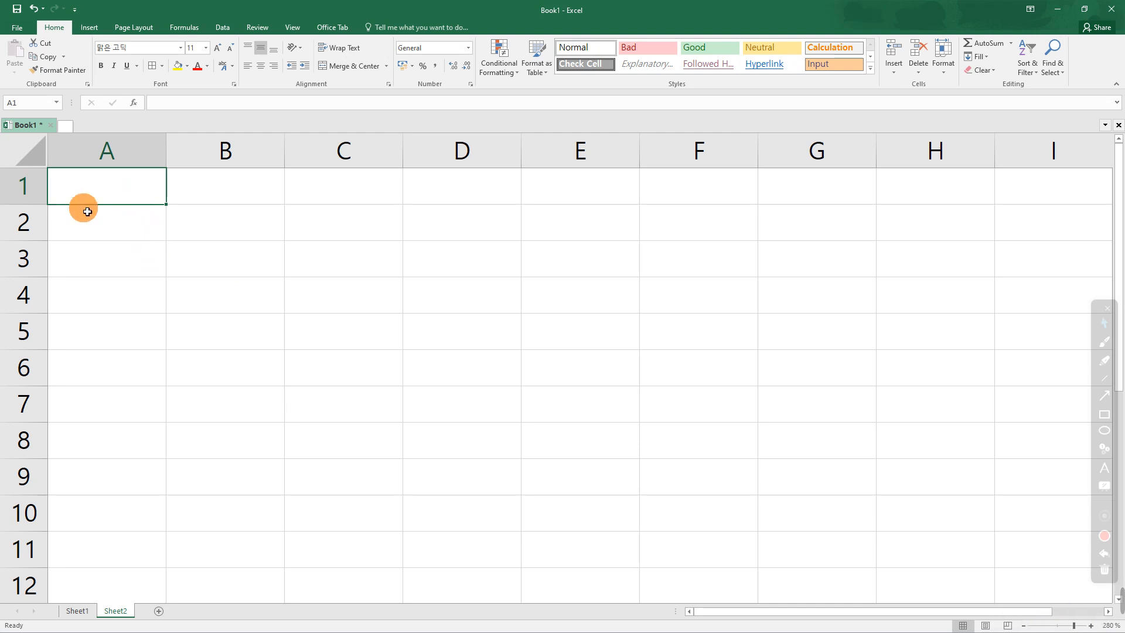
{"action": "left_click", "coordinate": [198, 224]}
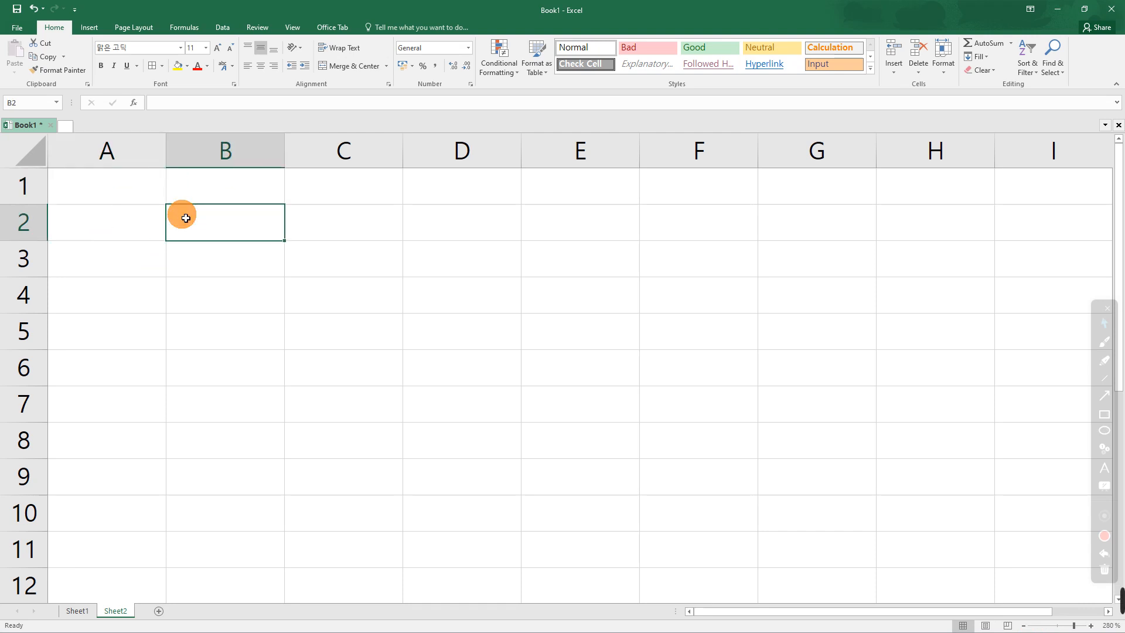
Enter the formula =PI() in cell B2
{"action": "type", "text": "="}
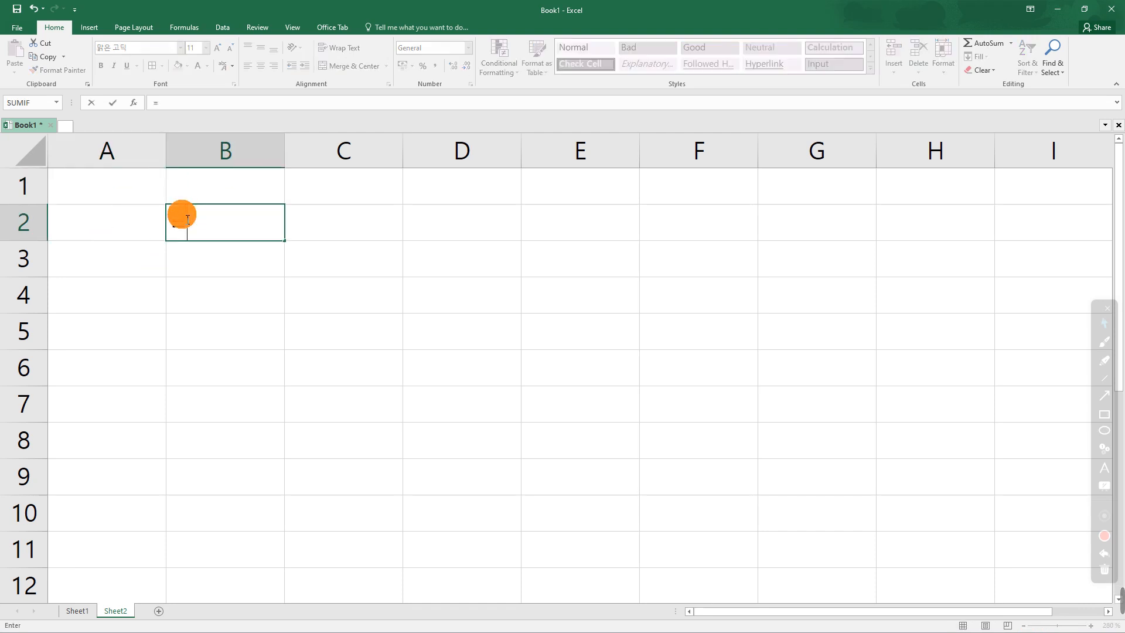
{"action": "type", "text": "PI"}
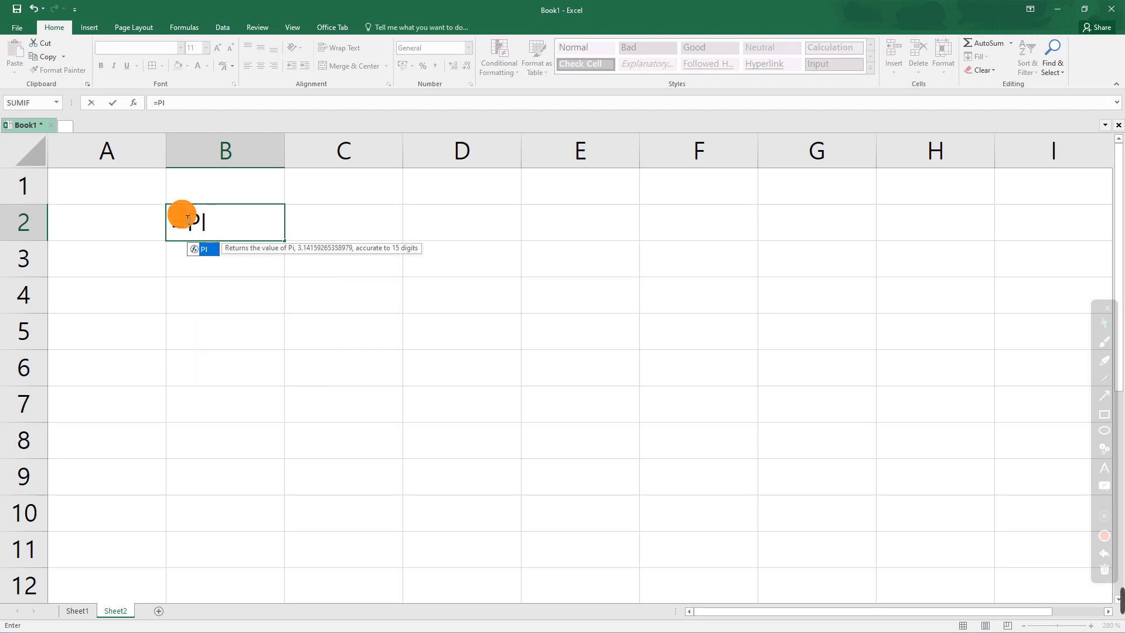
{"action": "type", "text": "("}
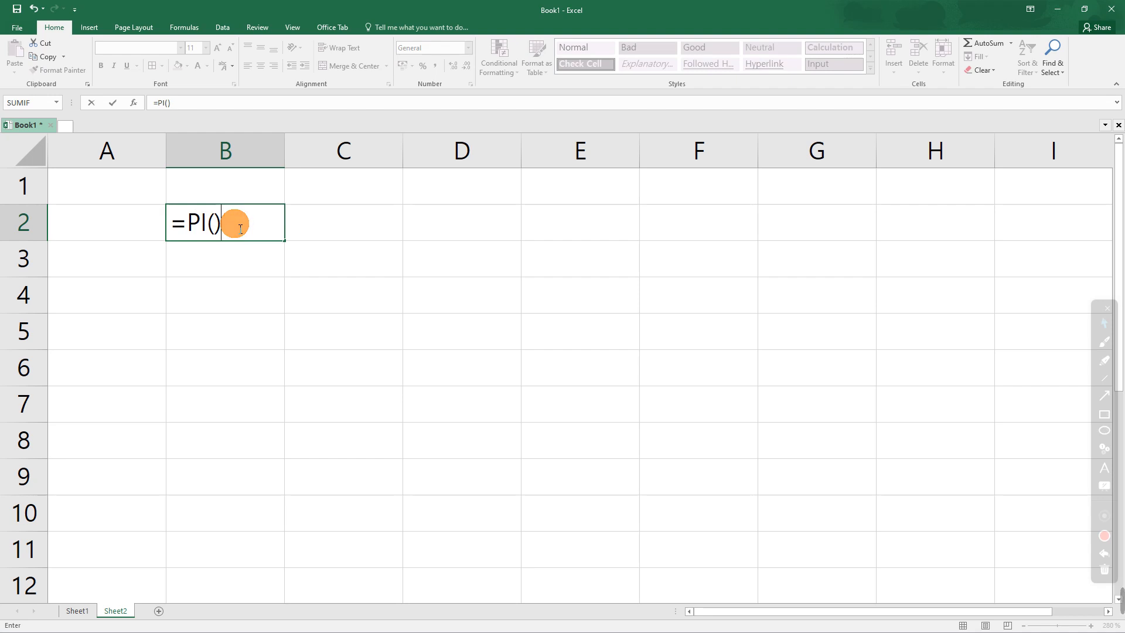
{"action": "key", "text": "Return"}
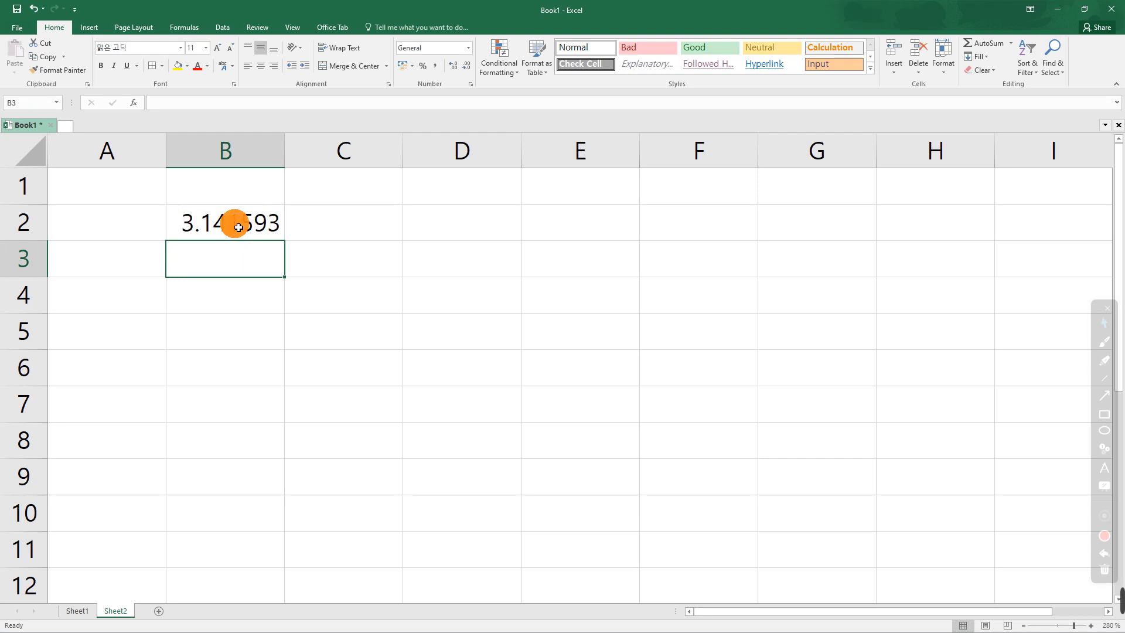
Format cell B2 as a Number with 30 decimal places
{"action": "left_click", "coordinate": [232, 223]}
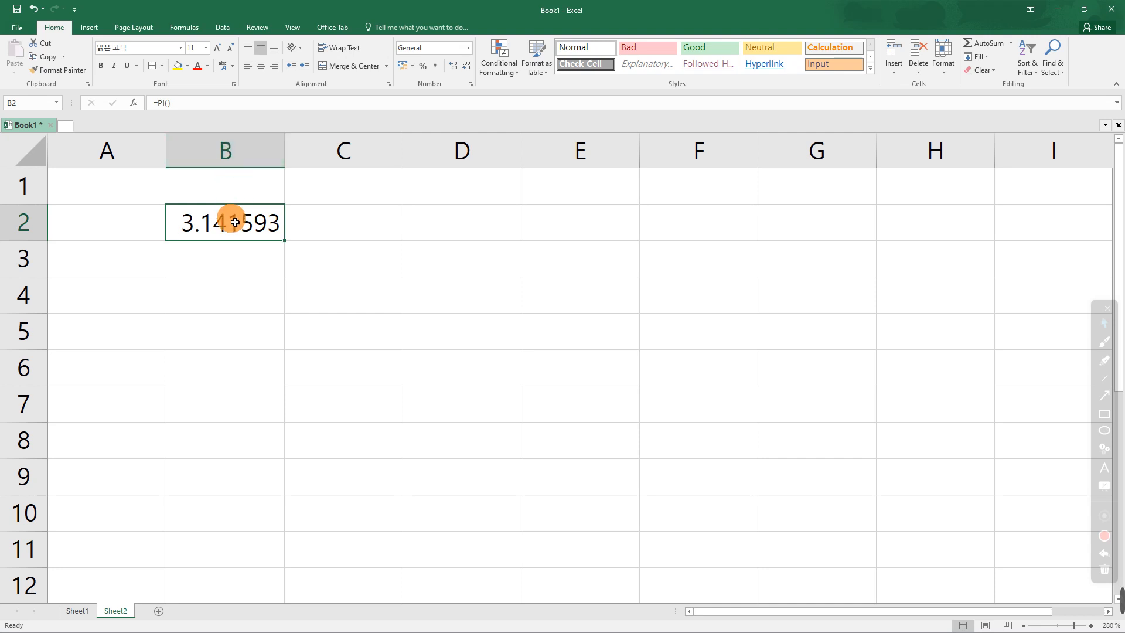
{"action": "left_click", "coordinate": [229, 189]}
{"action": "left_click", "coordinate": [226, 221]}
{"action": "right_click", "coordinate": [225, 221]}
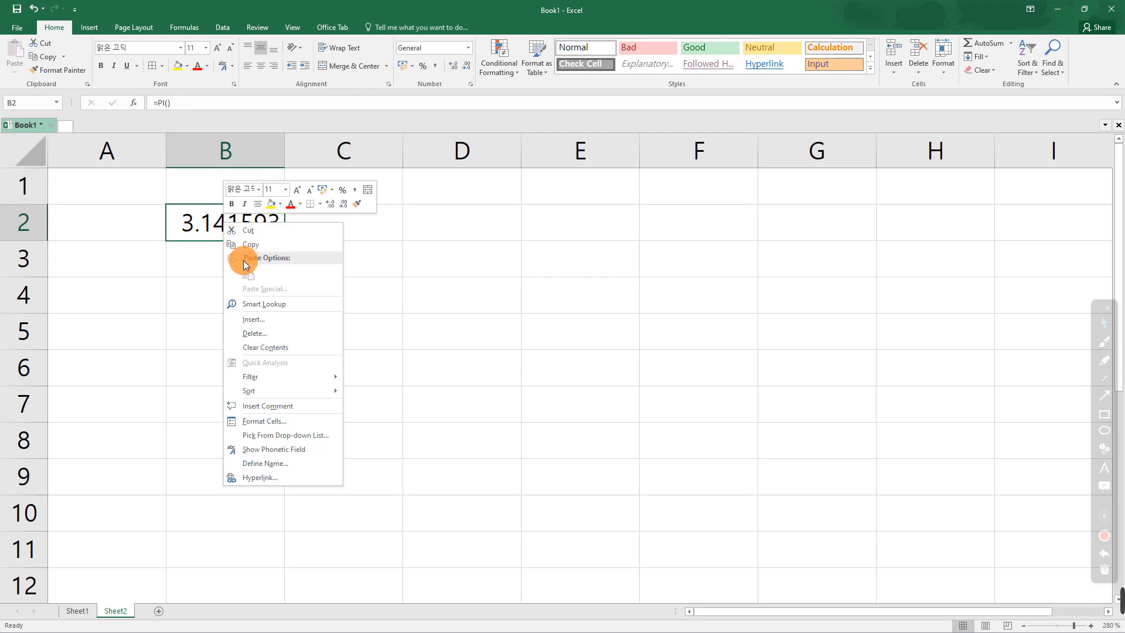
{"action": "left_click", "coordinate": [273, 422]}
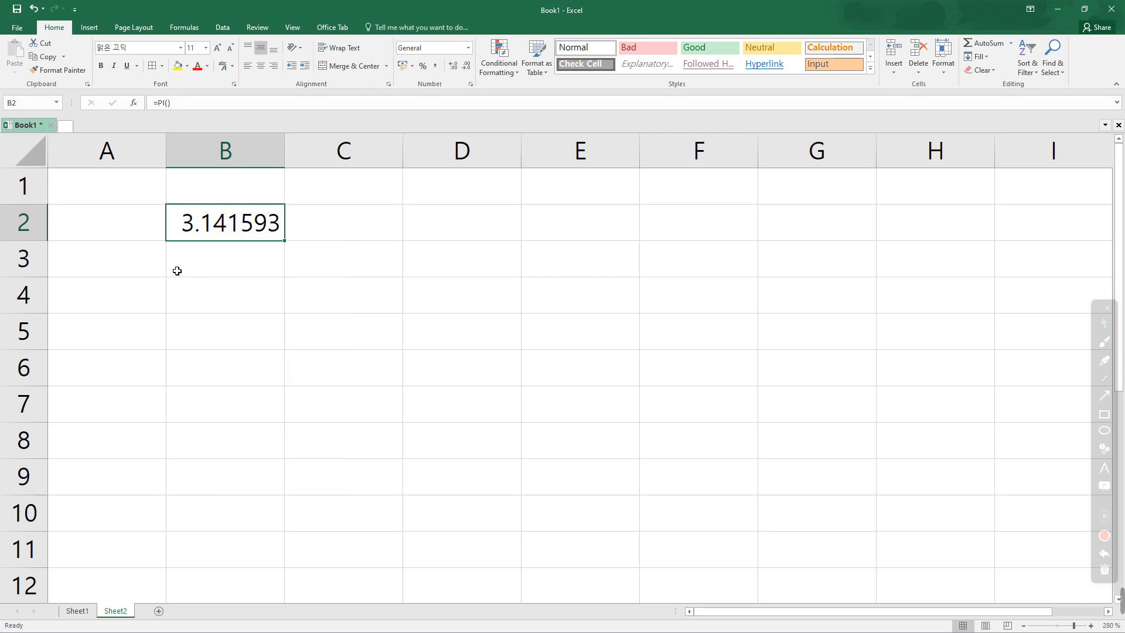
{"action": "left_click", "coordinate": [230, 222]}
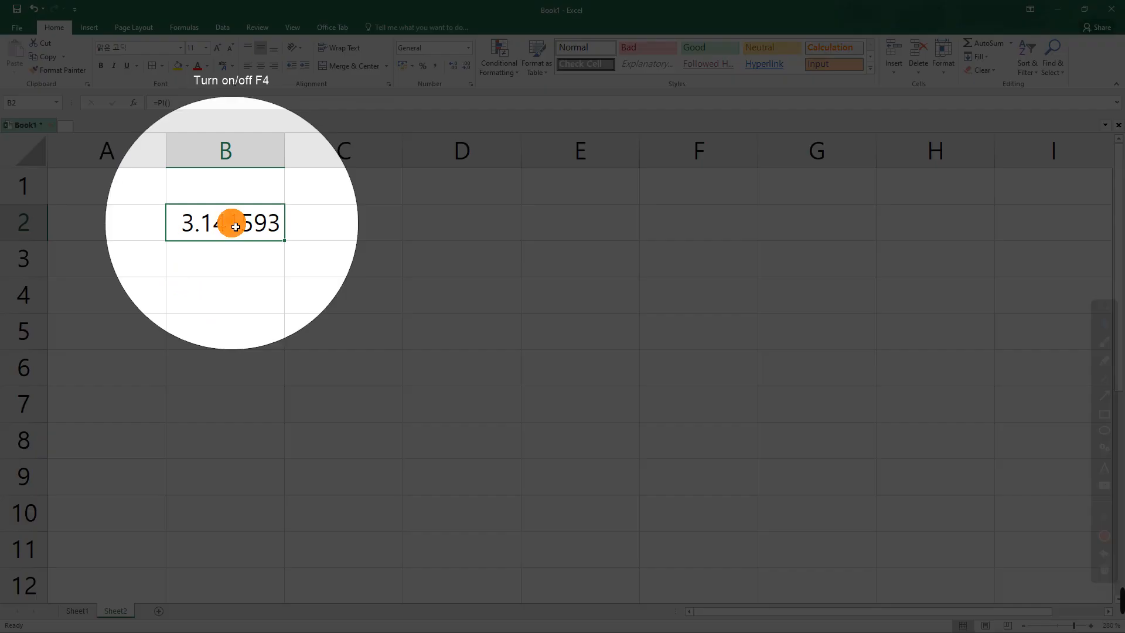
{"action": "right_click", "coordinate": [232, 224]}
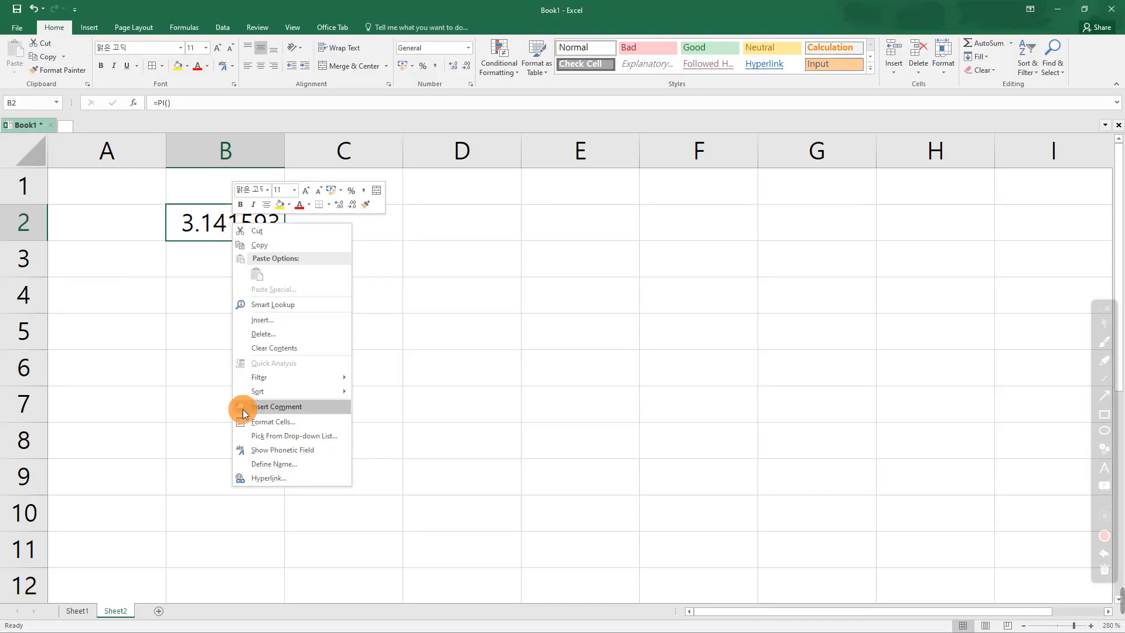
{"action": "left_click", "coordinate": [259, 423]}
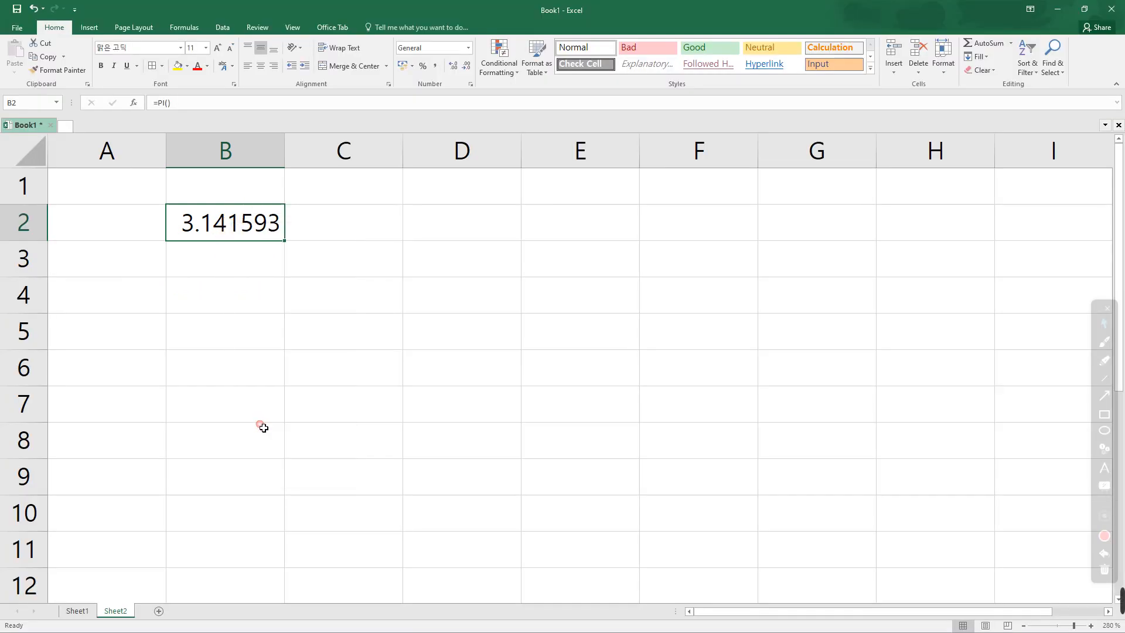
{"action": "left_click_drag", "start_coordinate": [273, 300], "coordinate": [546, 205]}
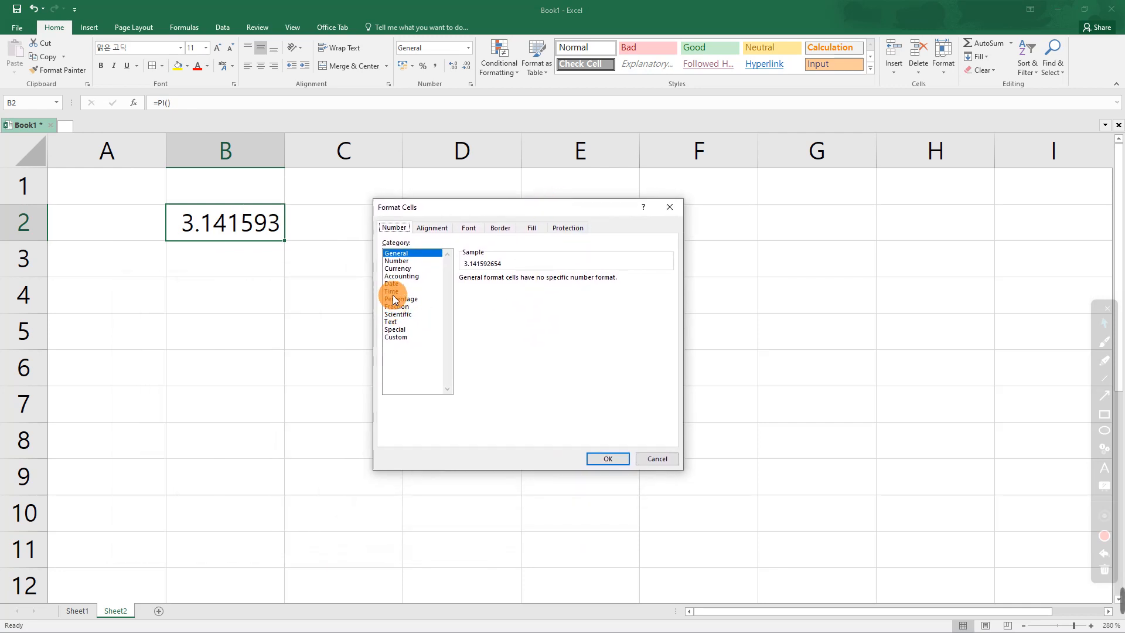
{"action": "left_click", "coordinate": [403, 261]}
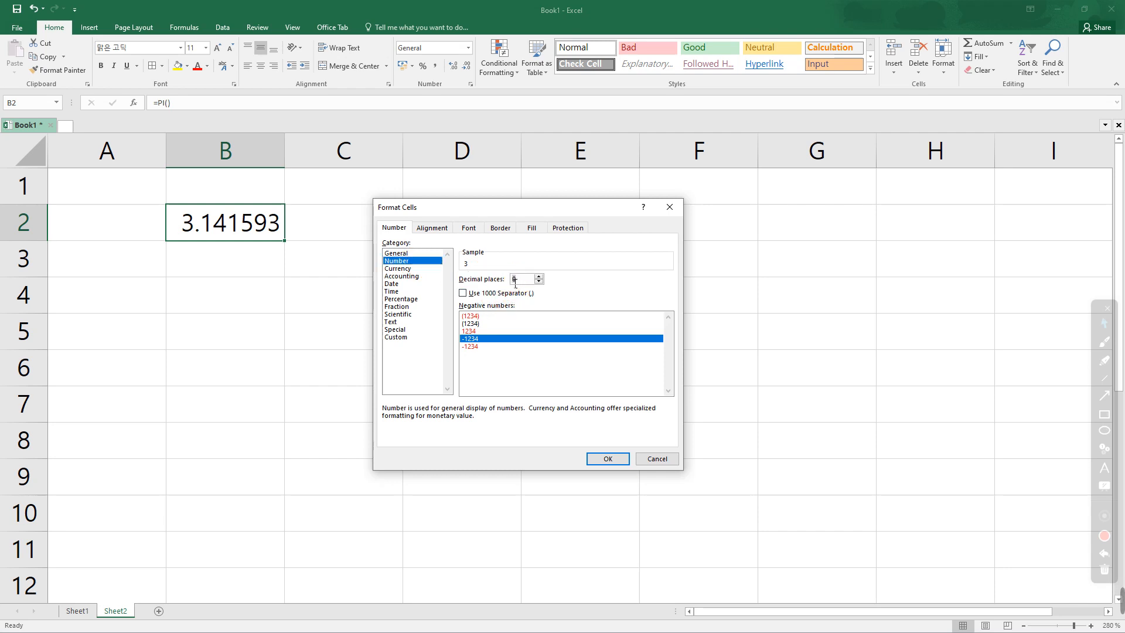
{"action": "type", "text": "30"}
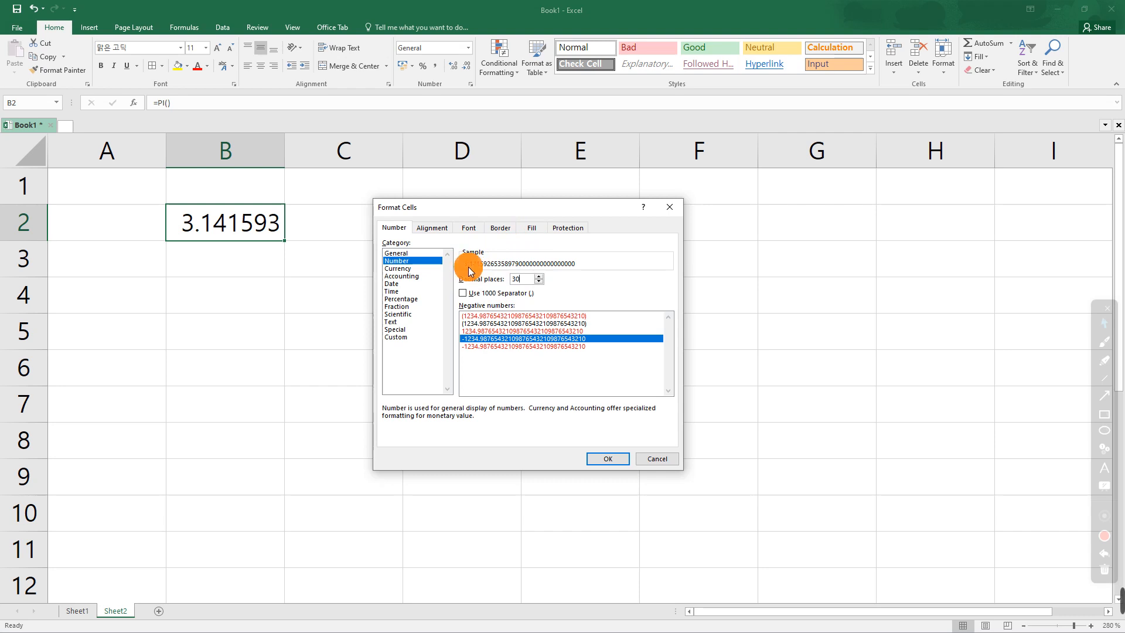
{"action": "left_click", "coordinate": [610, 460]}
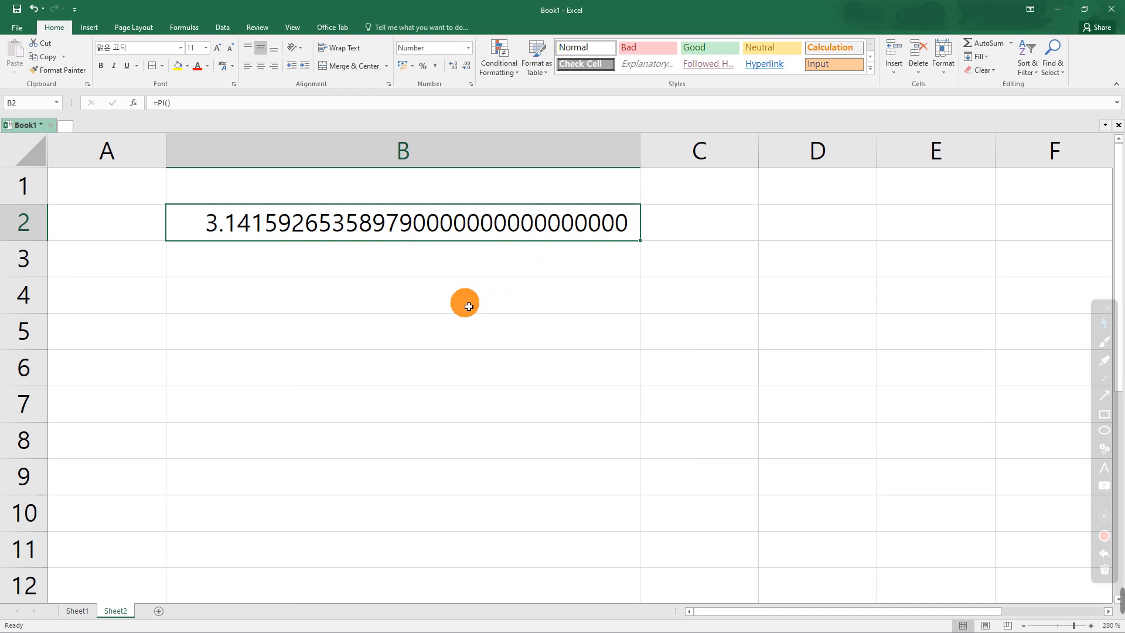
Check B2's formula, and annotate its result as "displayed value" and the circled =PI() entry as "formula" with handwritten red arrows
{"action": "double_click", "coordinate": [235, 227]}
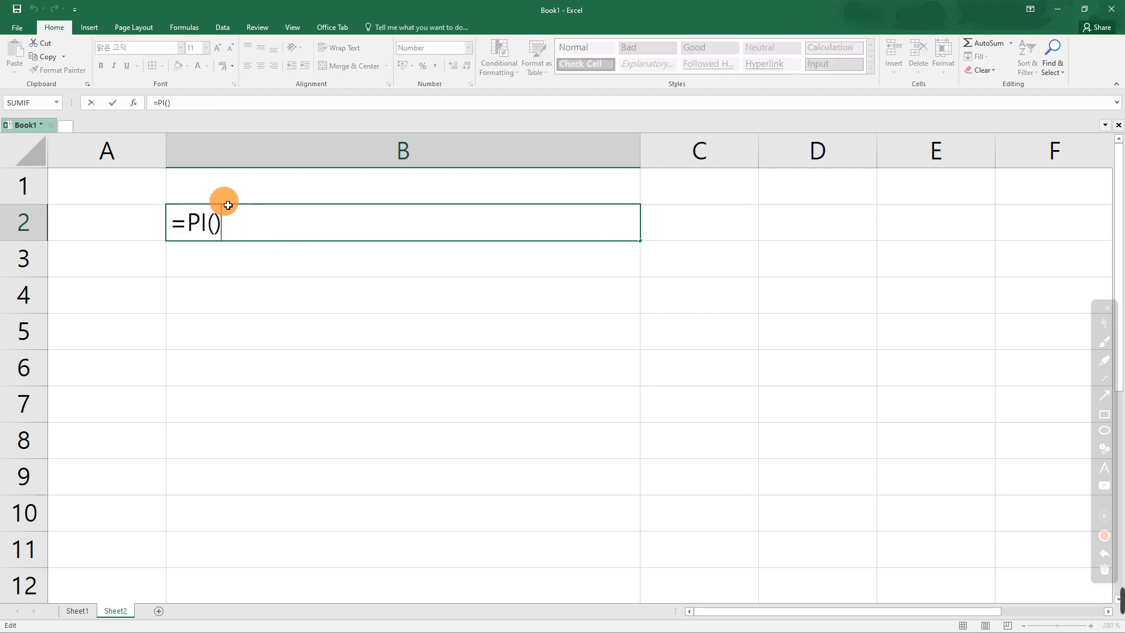
{"action": "key", "text": "ctrl+Return"}
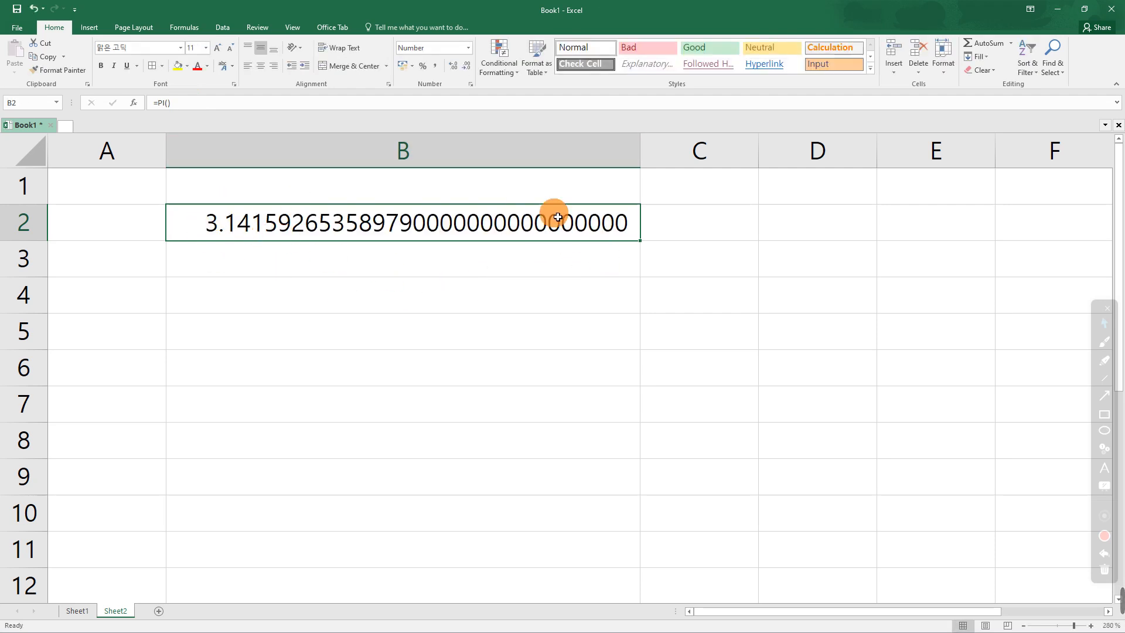
{"action": "left_click", "coordinate": [1101, 343]}
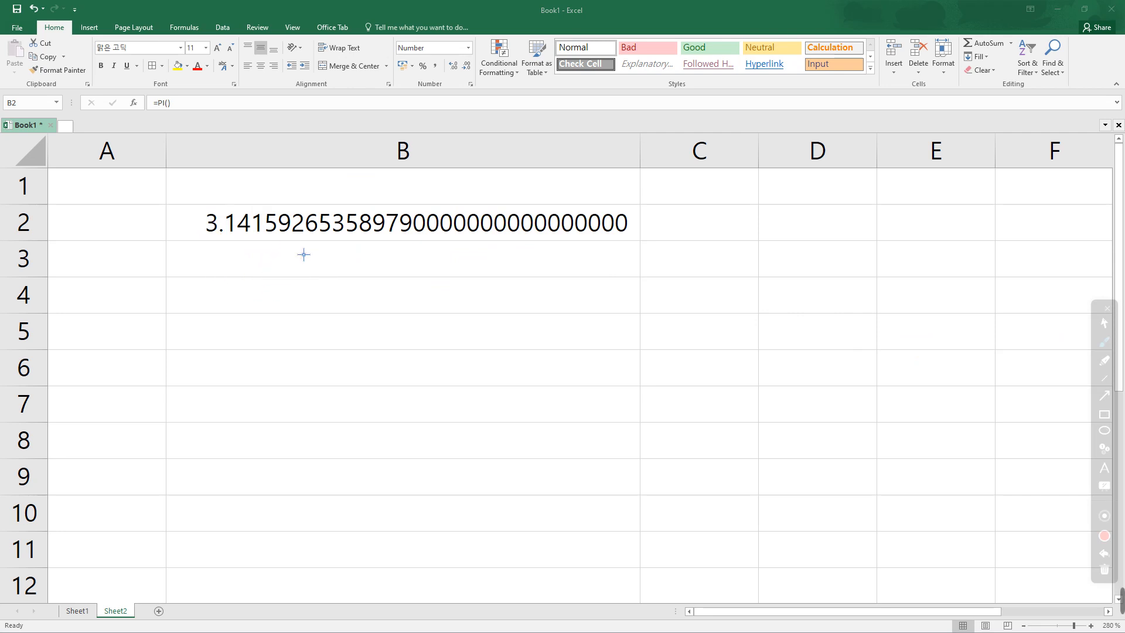
{"action": "mouse_move", "coordinate": [294, 248]}
{"action": "left_mouse_down"}
{"action": "mouse_move", "coordinate": [183, 339]}
{"action": "mouse_move", "coordinate": [201, 378]}
{"action": "mouse_move", "coordinate": [246, 352]}
{"action": "mouse_move", "coordinate": [300, 402]}
{"action": "mouse_move", "coordinate": [356, 319]}
{"action": "mouse_move", "coordinate": [386, 353]}
{"action": "mouse_move", "coordinate": [463, 341]}
{"action": "mouse_move", "coordinate": [491, 384]}
{"action": "mouse_move", "coordinate": [531, 375]}
{"action": "left_mouse_up"}
{"action": "mouse_move", "coordinate": [176, 87]}
{"action": "left_mouse_down"}
{"action": "mouse_move", "coordinate": [162, 151]}
{"action": "mouse_move", "coordinate": [181, 93]}
{"action": "left_mouse_up"}
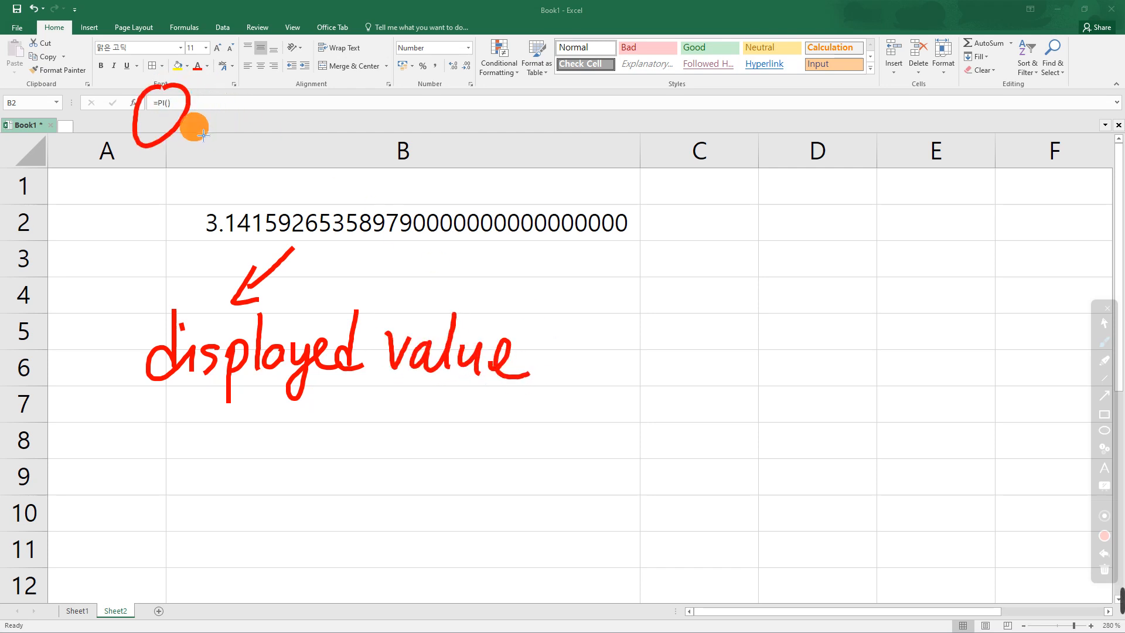
{"action": "left_click_drag", "start_coordinate": [197, 124], "coordinate": [251, 126]}
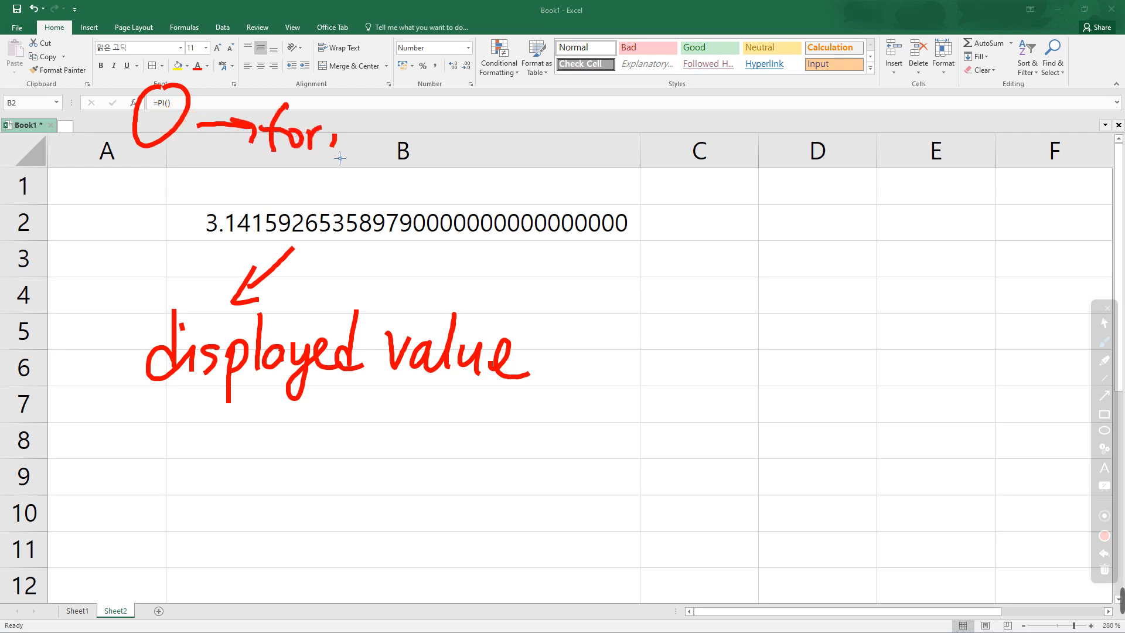
{"action": "left_click_drag", "start_coordinate": [377, 149], "coordinate": [410, 152]}
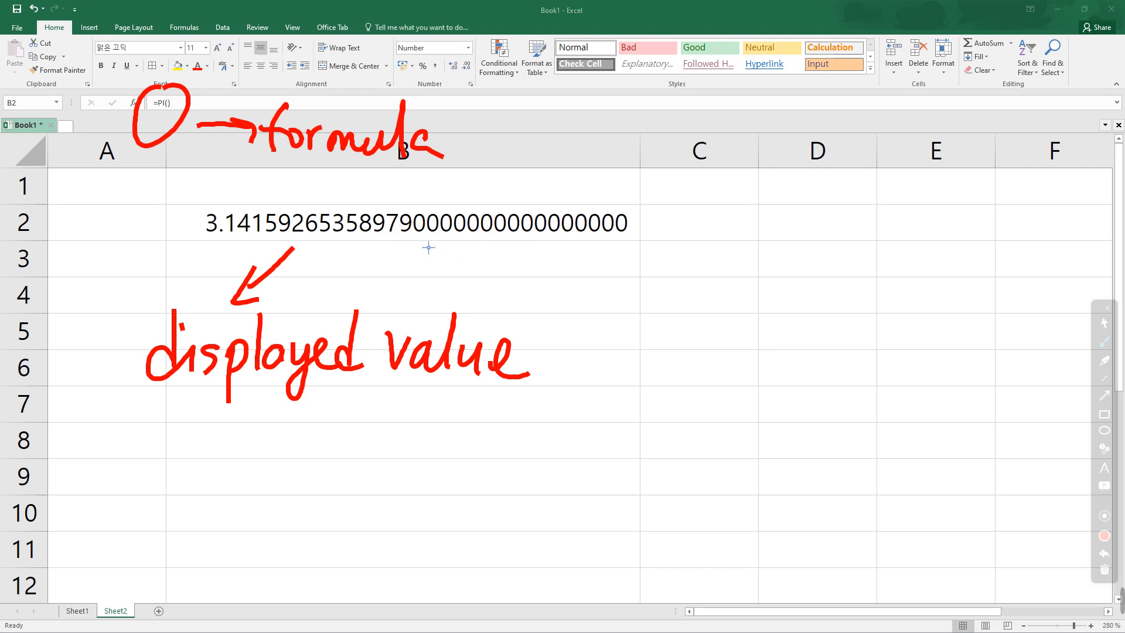
Circle the trailing zeros of the value in B2 in red and draw an arrow to a handwritten "???"
{"action": "left_click_drag", "start_coordinate": [650, 220], "coordinate": [509, 196]}
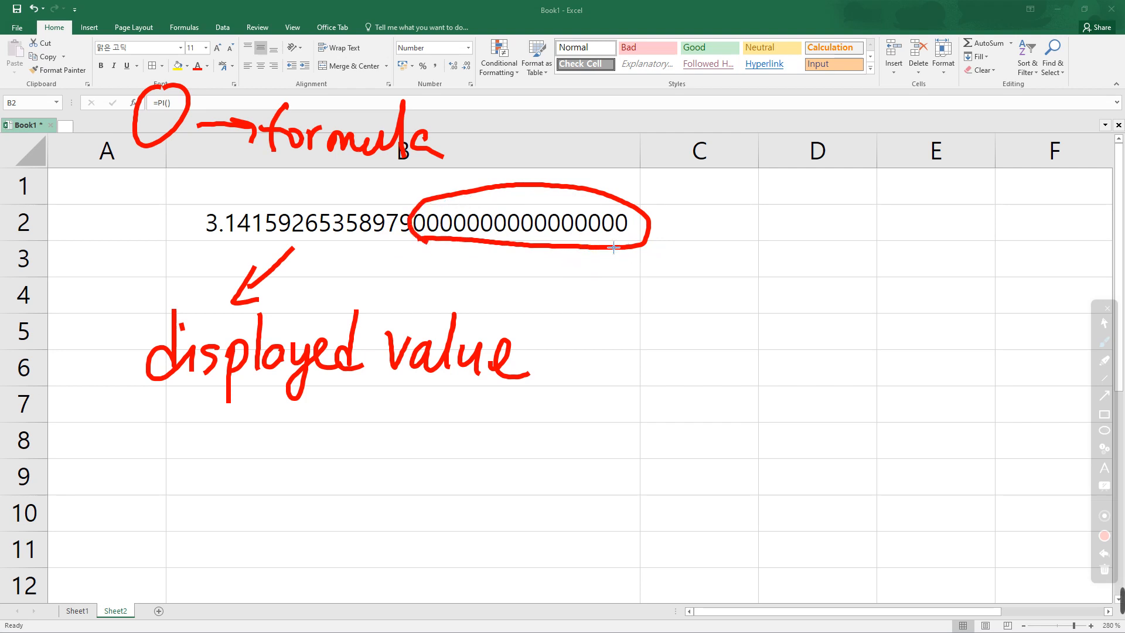
{"action": "mouse_move", "coordinate": [604, 238]}
{"action": "left_mouse_down"}
{"action": "mouse_move", "coordinate": [629, 300]}
{"action": "mouse_move", "coordinate": [652, 287]}
{"action": "left_mouse_up"}
{"action": "mouse_move", "coordinate": [641, 339]}
{"action": "left_mouse_down"}
{"action": "mouse_move", "coordinate": [646, 359]}
{"action": "mouse_move", "coordinate": [679, 366]}
{"action": "mouse_move", "coordinate": [711, 335]}
{"action": "mouse_move", "coordinate": [710, 369]}
{"action": "left_mouse_up"}
{"action": "left_click", "coordinate": [713, 389]}
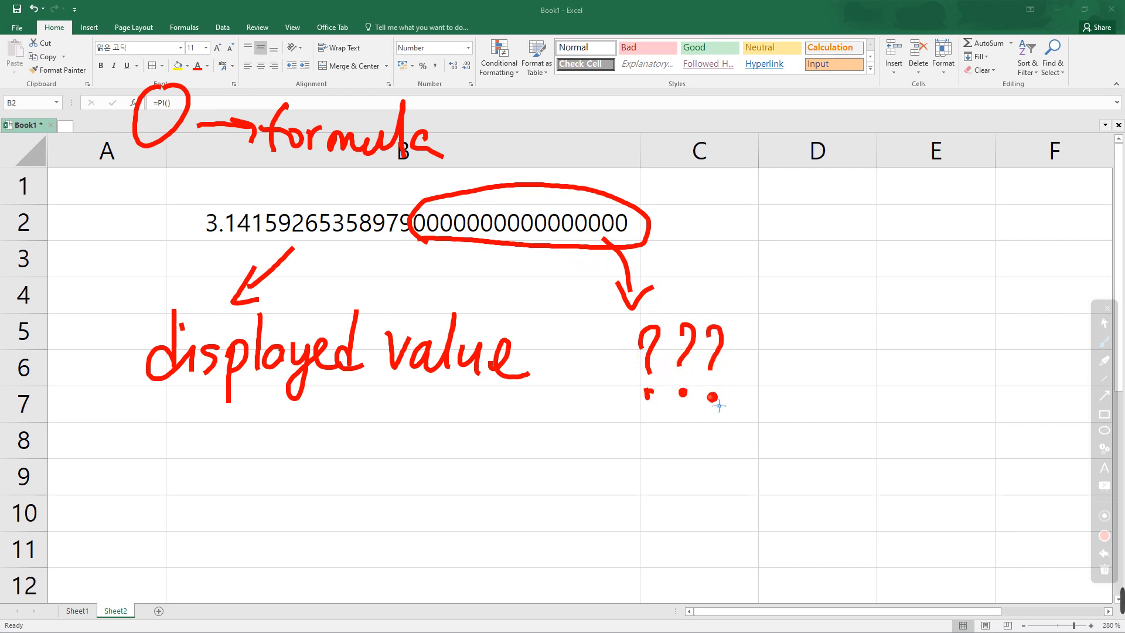
Handwrite "(mathematical limitations of Excel)" below the question marks, and erase all the annotations
{"action": "left_click_drag", "start_coordinate": [564, 424], "coordinate": [538, 491]}
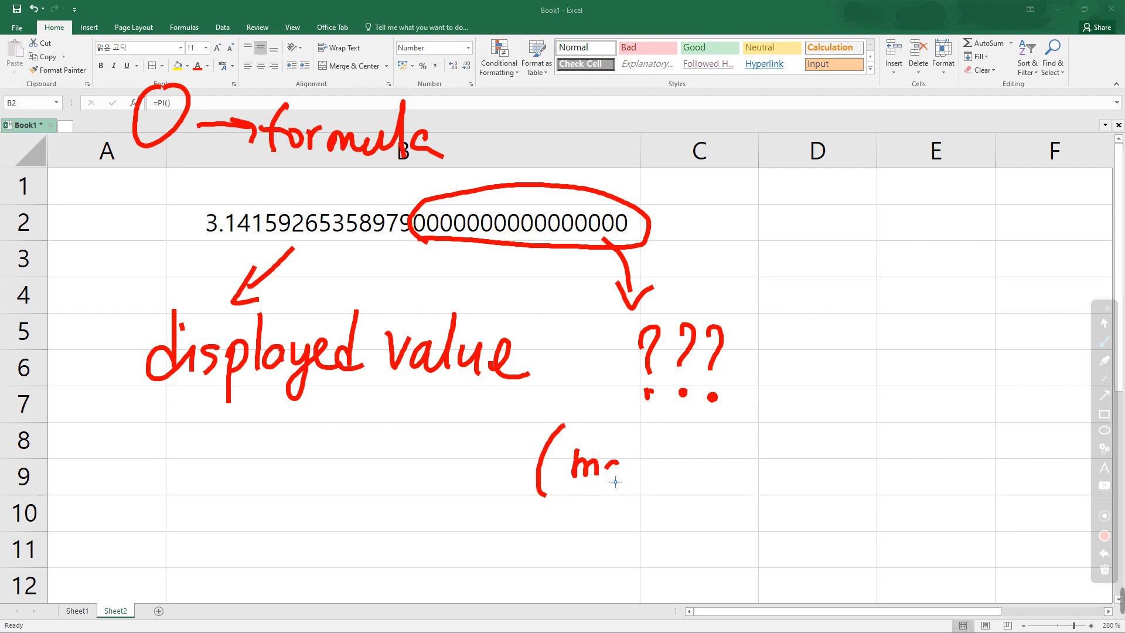
{"action": "left_click_drag", "start_coordinate": [615, 482], "coordinate": [650, 481]}
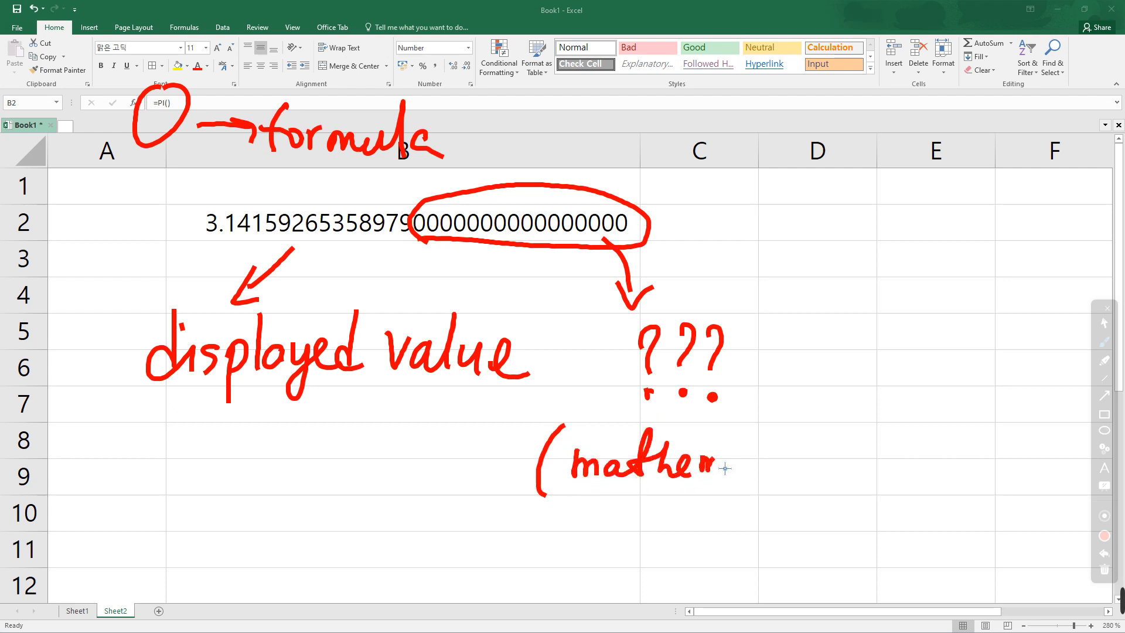
{"action": "left_click_drag", "start_coordinate": [744, 480], "coordinate": [752, 464]}
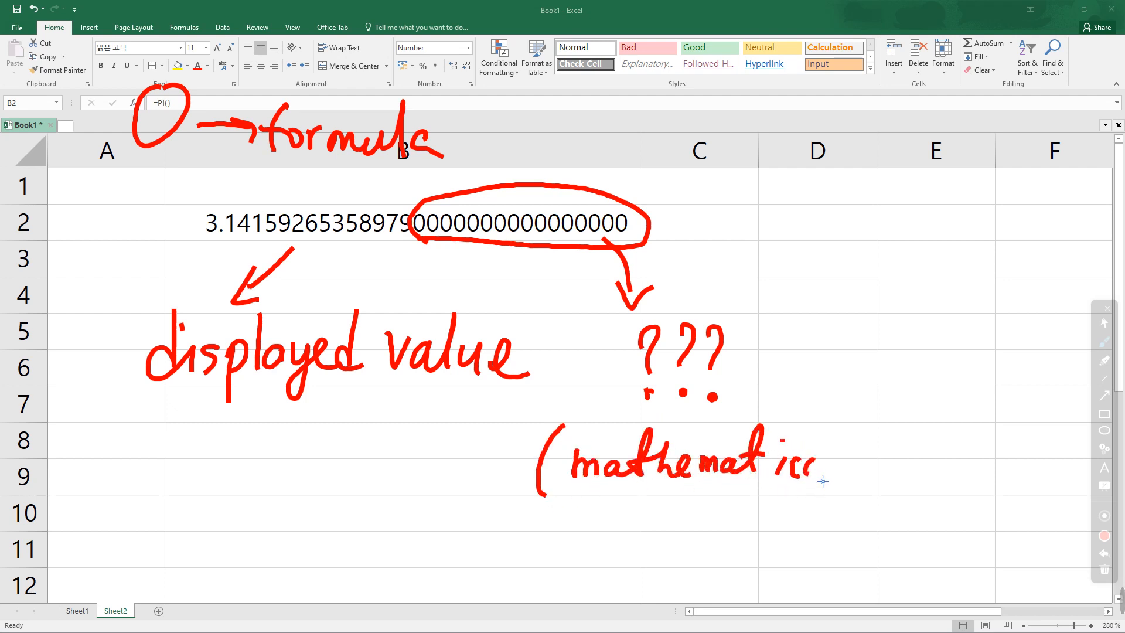
{"action": "left_click_drag", "start_coordinate": [823, 481], "coordinate": [842, 472]}
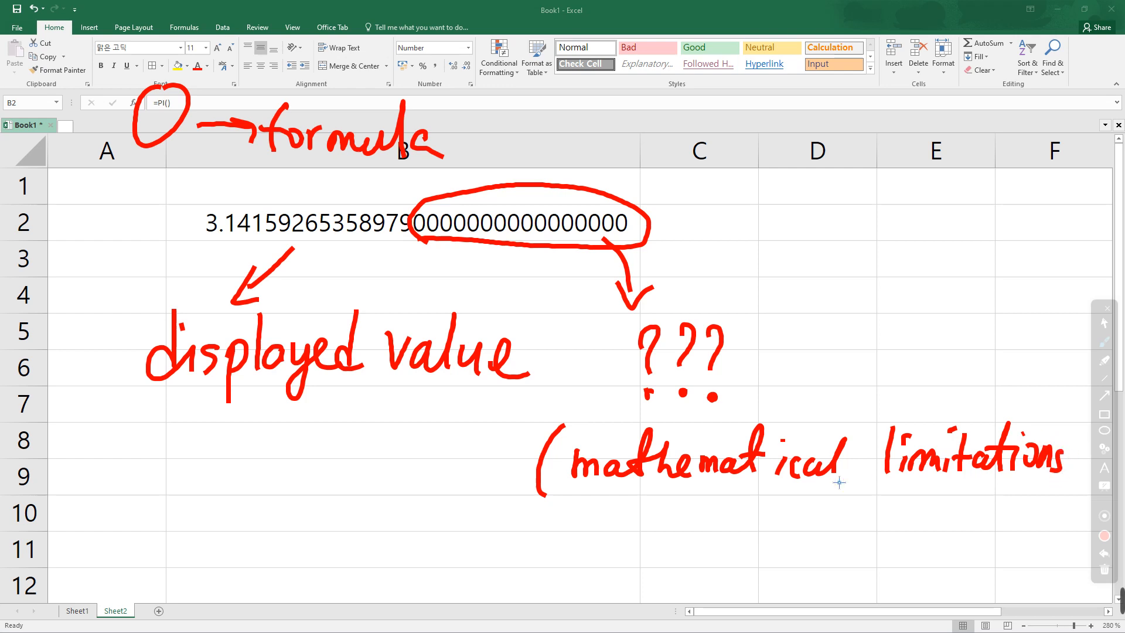
{"action": "mouse_move", "coordinate": [660, 535]}
{"action": "left_mouse_down"}
{"action": "mouse_move", "coordinate": [664, 563]}
{"action": "mouse_move", "coordinate": [702, 540]}
{"action": "left_mouse_up"}
{"action": "mouse_move", "coordinate": [742, 508]}
{"action": "left_mouse_down"}
{"action": "mouse_move", "coordinate": [743, 556]}
{"action": "mouse_move", "coordinate": [811, 505]}
{"action": "mouse_move", "coordinate": [829, 551]}
{"action": "left_mouse_up"}
{"action": "left_click_drag", "start_coordinate": [854, 491], "coordinate": [853, 548]}
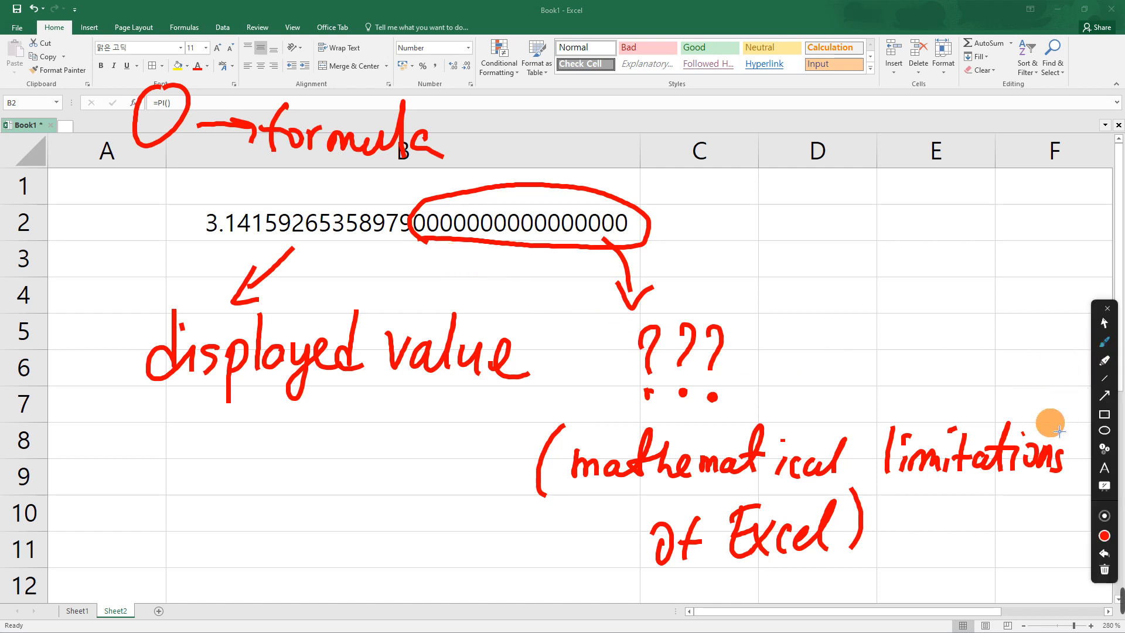
{"action": "left_click", "coordinate": [1106, 572]}
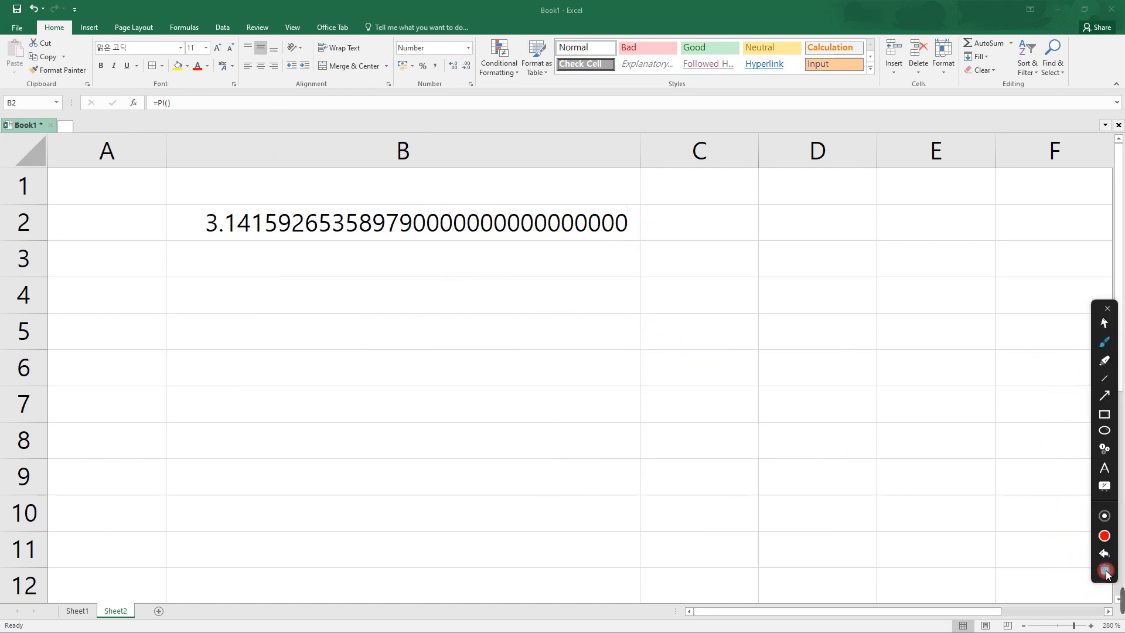
{"action": "left_click", "coordinate": [1107, 329]}
Review and clear the PI formula in B2, and narrow column B
{"action": "left_click", "coordinate": [523, 226]}
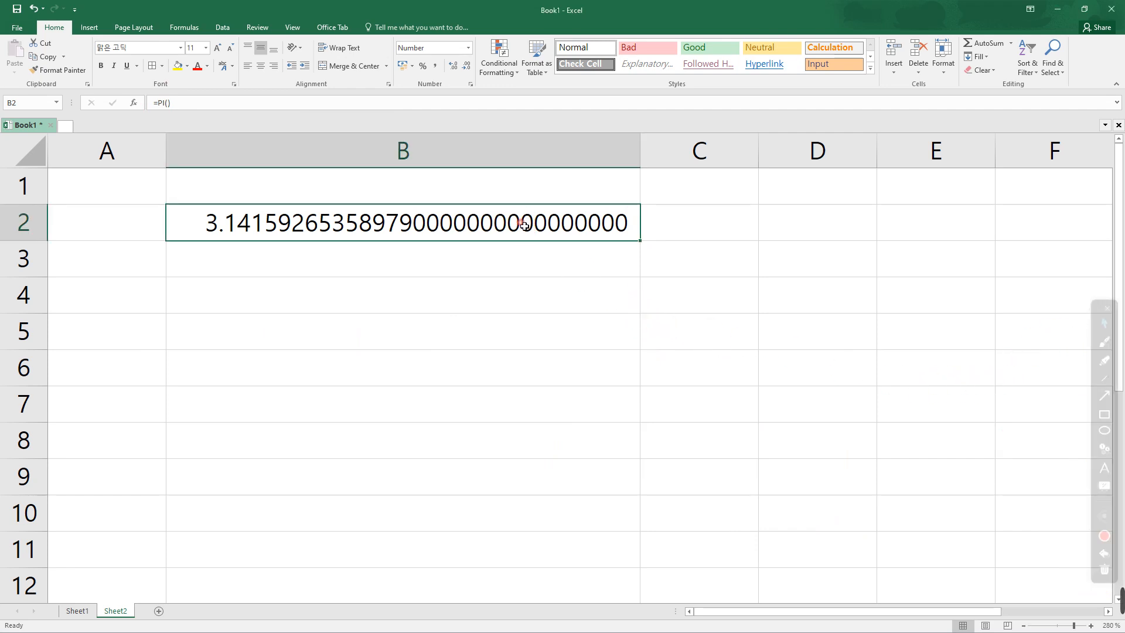
{"action": "double_click", "coordinate": [249, 224]}
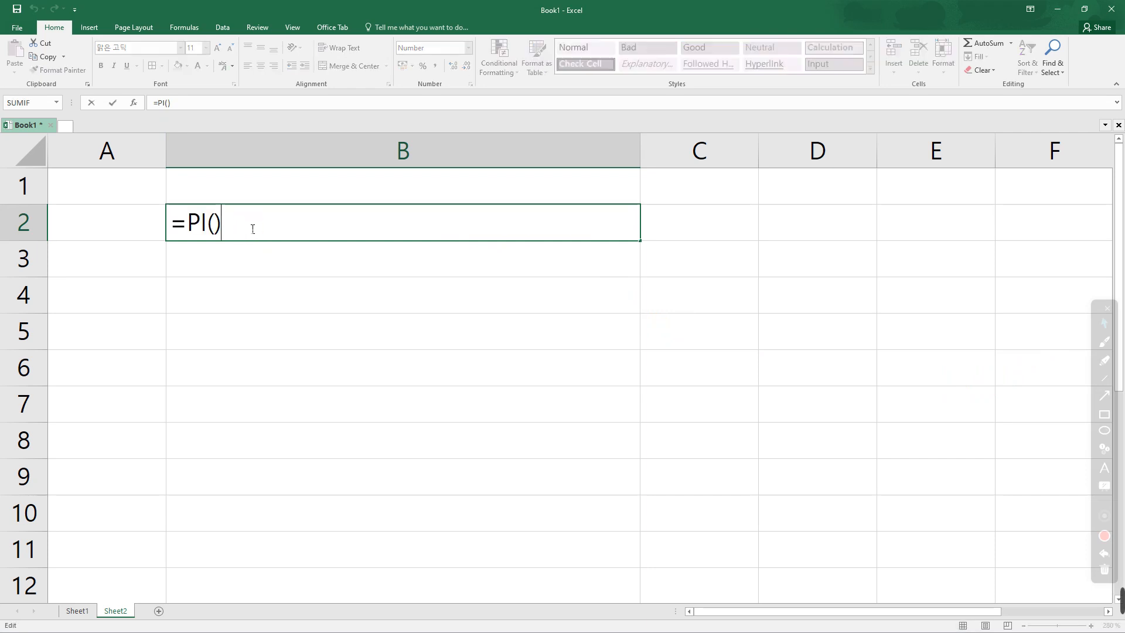
{"action": "left_click", "coordinate": [223, 227]}
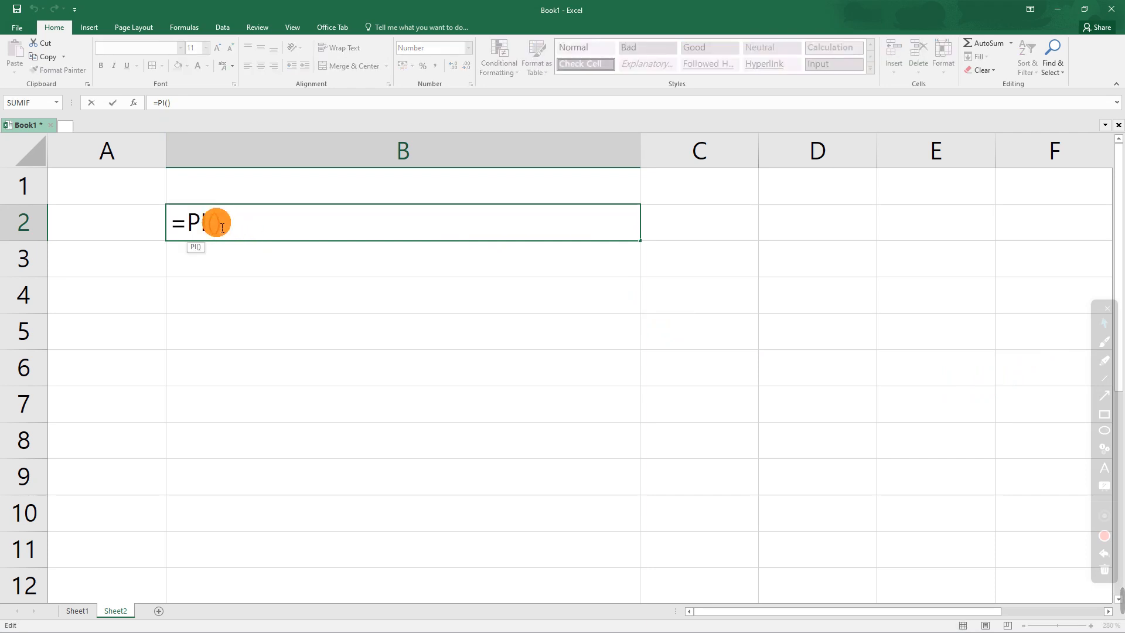
{"action": "key", "text": "Escape"}
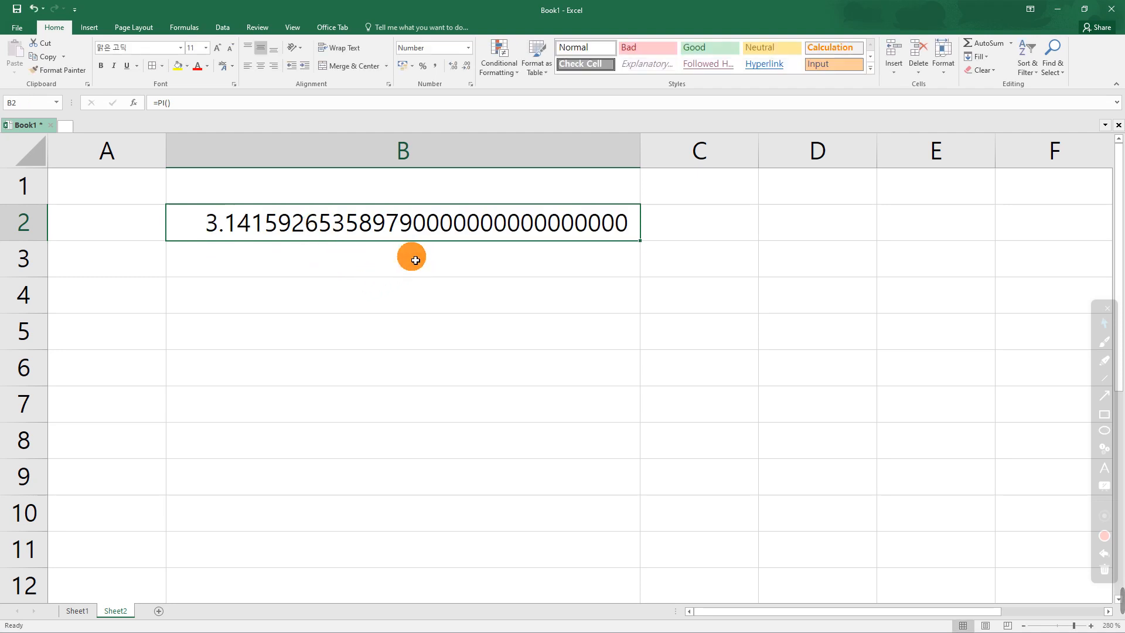
{"action": "key", "text": "Delete"}
{"action": "left_click_drag", "start_coordinate": [640, 150], "coordinate": [347, 172]}
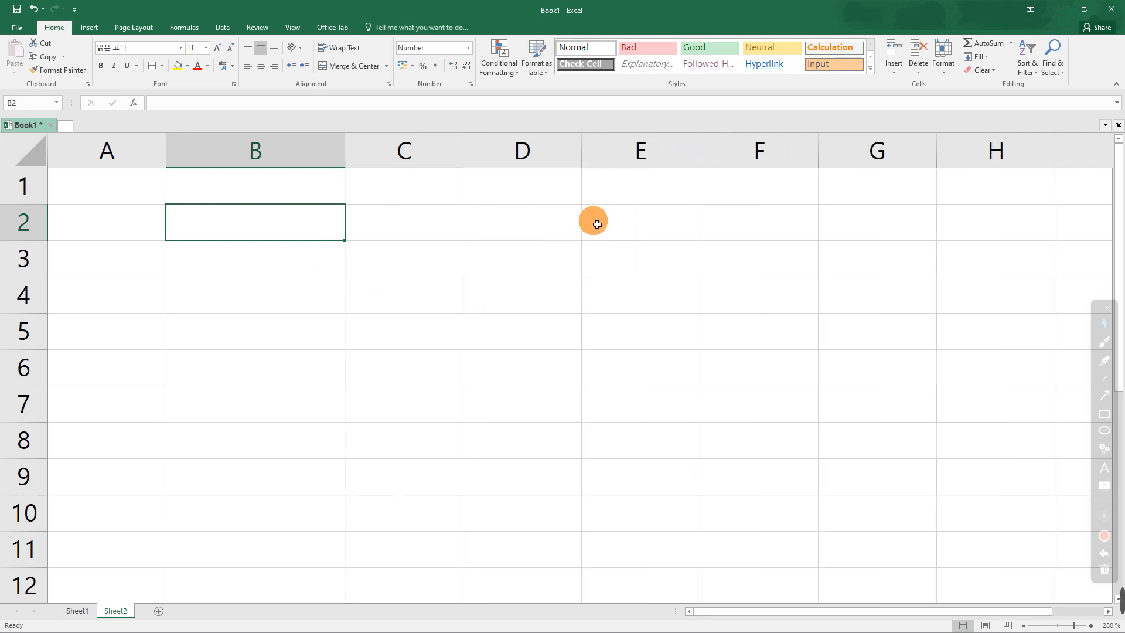
Switch back to the PowerPoint slide listing examples of function arguments
{"action": "left_click", "coordinate": [1059, 10]}
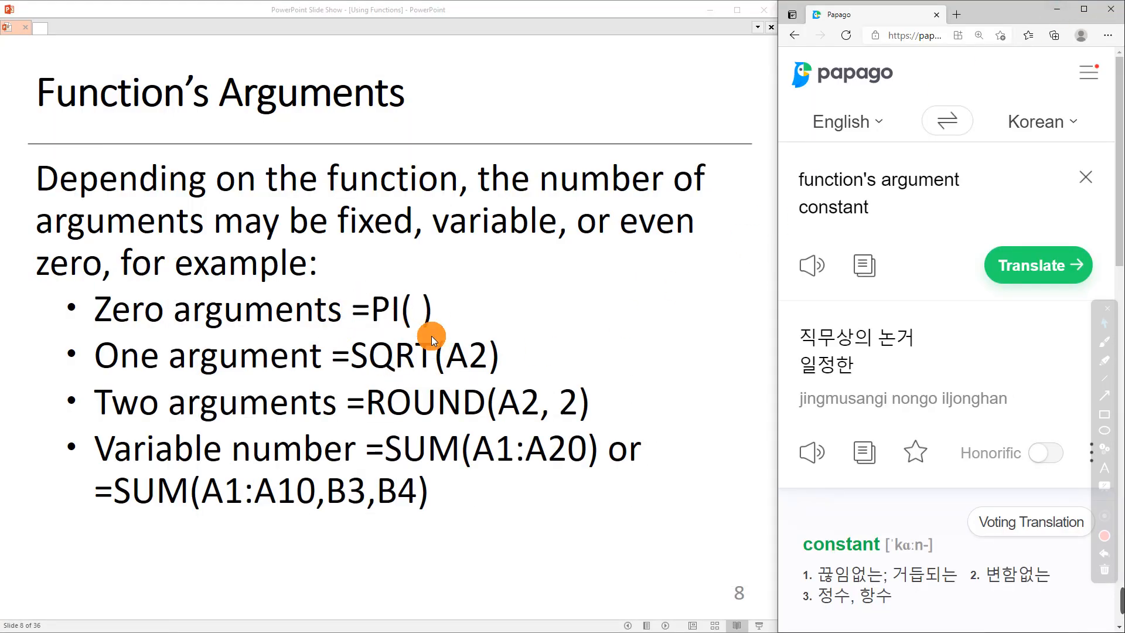
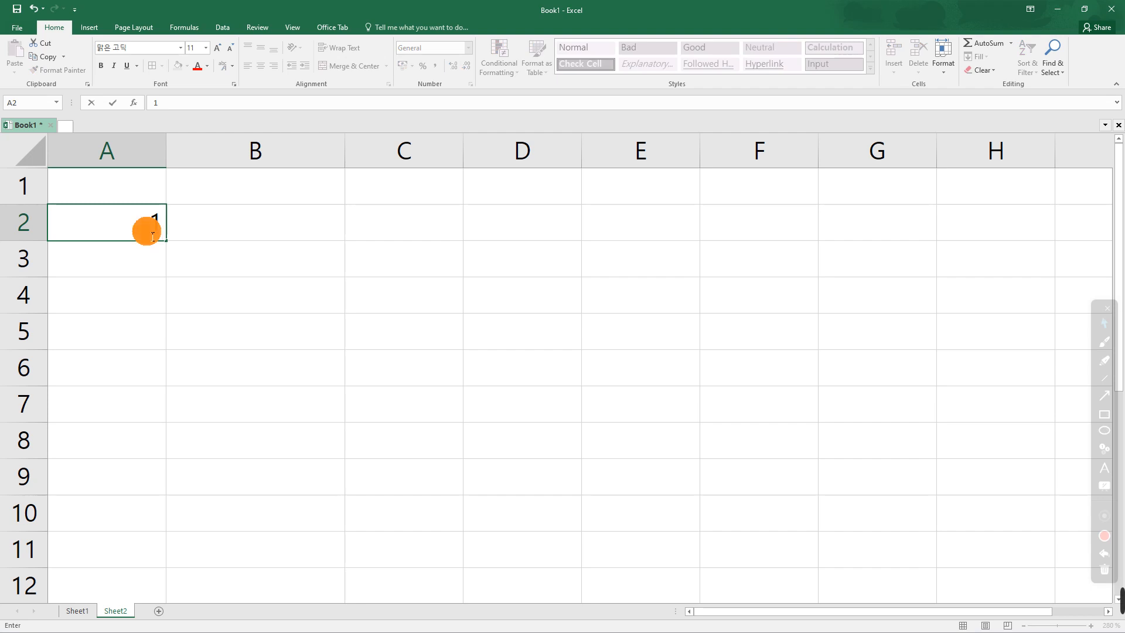
Enter 1.25 in A2 and search for the ROUND function to insert into A3
{"action": "type", "text": ".25"}
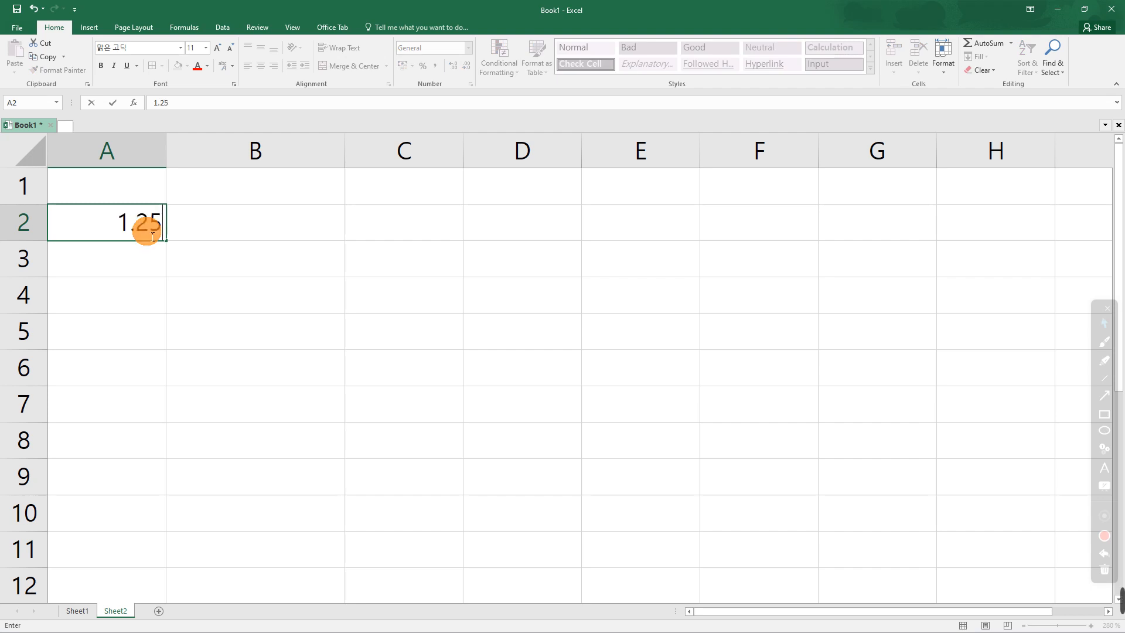
{"action": "key", "text": "Return"}
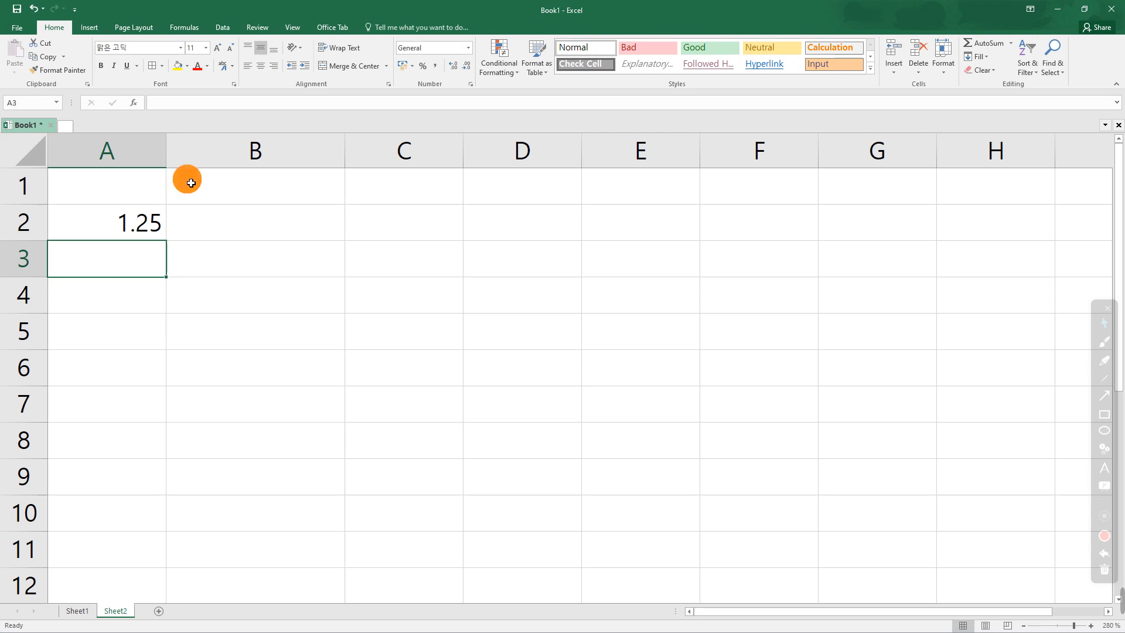
{"action": "left_click", "coordinate": [133, 103]}
{"action": "left_click_drag", "start_coordinate": [474, 219], "coordinate": [426, 221]}
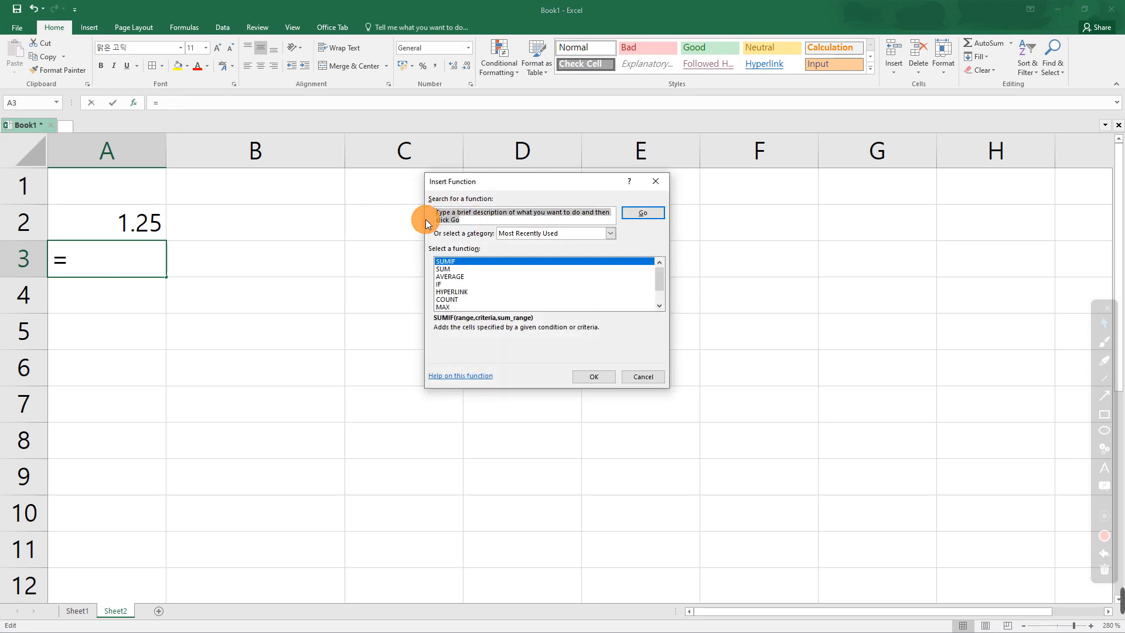
{"action": "type", "text": "ROUND"}
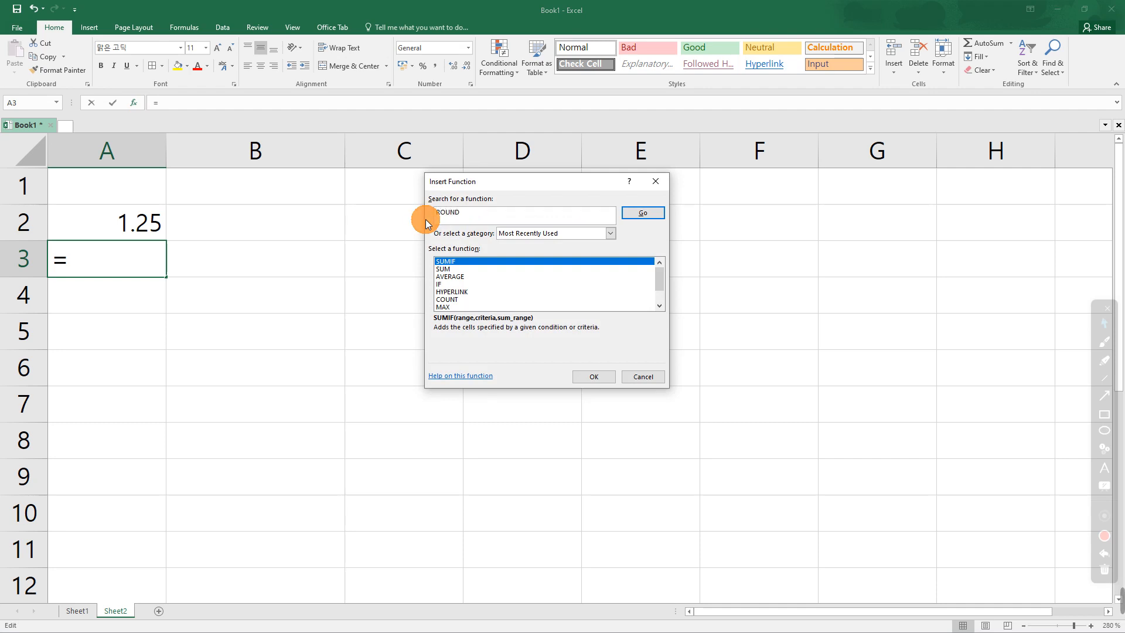
{"action": "key", "text": "F4"}
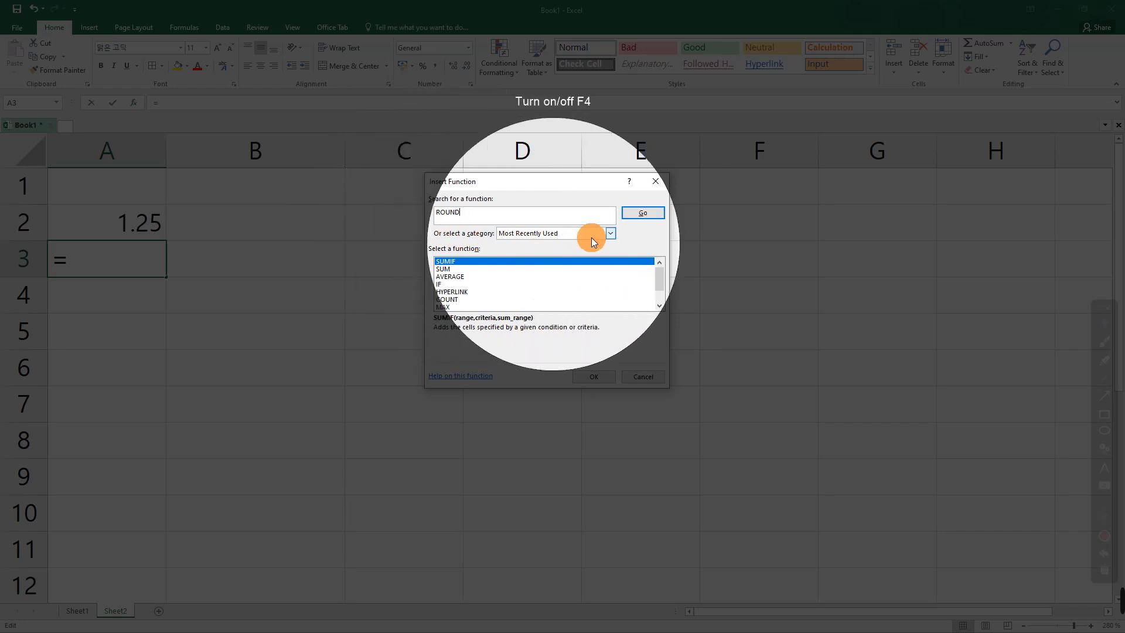
{"action": "left_click", "coordinate": [640, 213]}
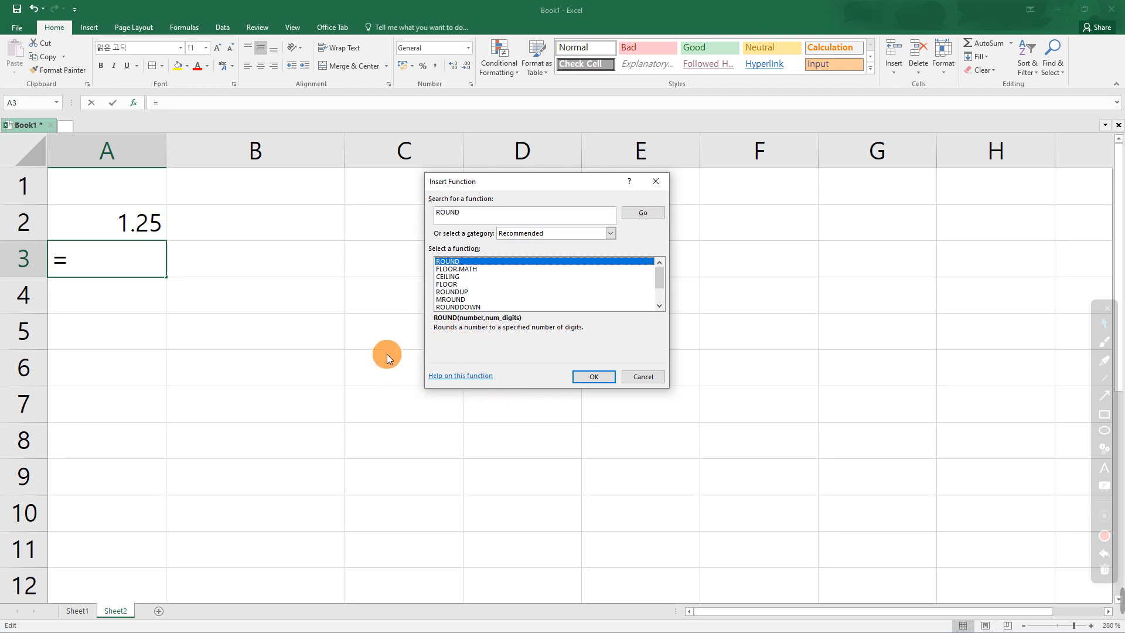
Open the help article on the ROUND function, maximize its window and read the title and description
{"action": "left_click", "coordinate": [474, 378]}
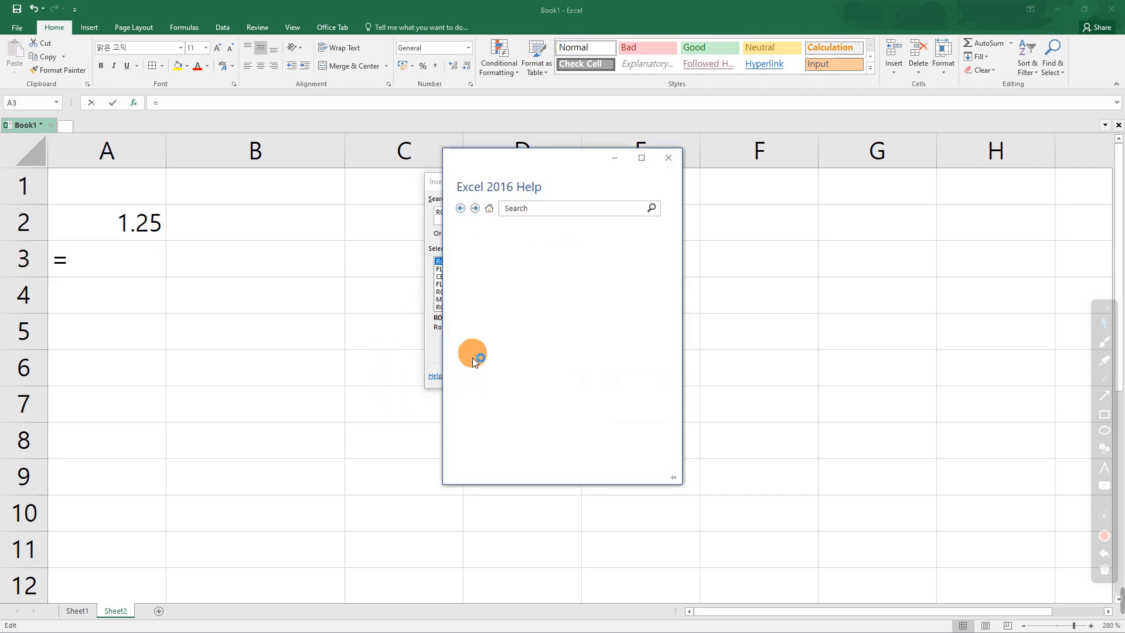
{"action": "left_click", "coordinate": [645, 158]}
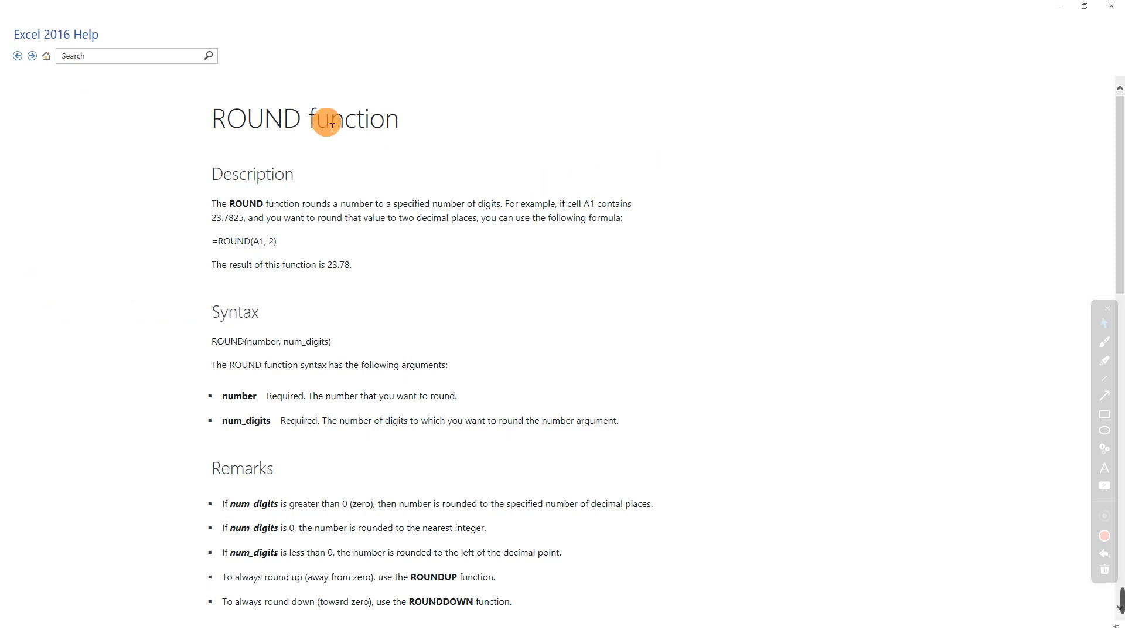
{"action": "left_click_drag", "start_coordinate": [210, 115], "coordinate": [374, 121]}
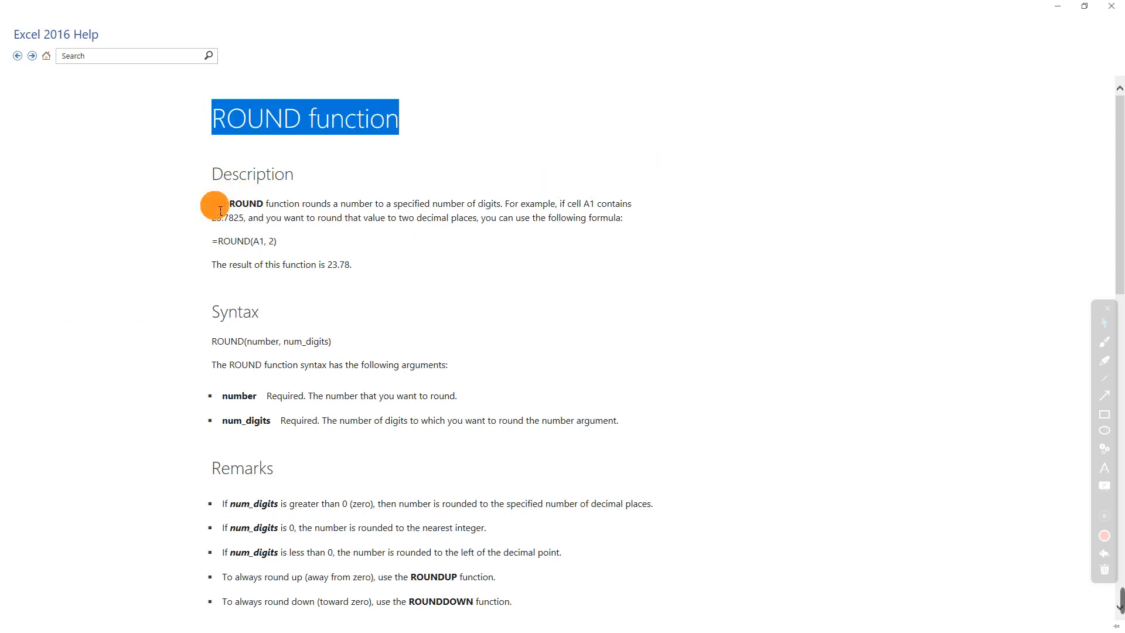
{"action": "left_click_drag", "start_coordinate": [214, 206], "coordinate": [368, 262]}
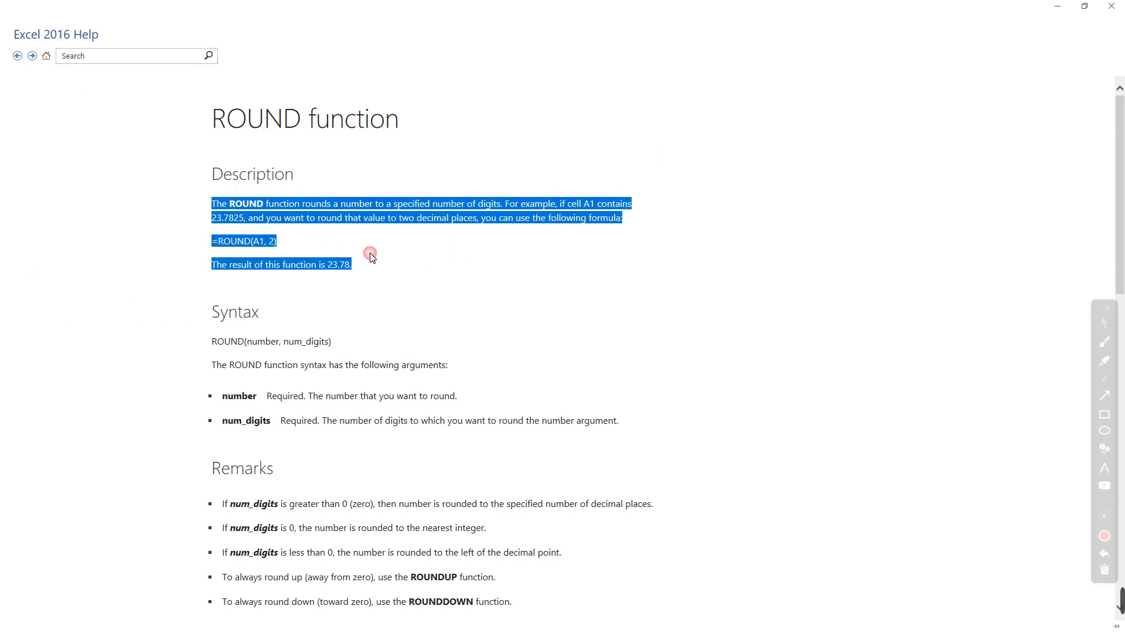
Examine the ROUND syntax, the meaning of the number and num_digits arguments, and the Remarks section
{"action": "scroll", "coordinate": [412, 171], "scroll_direction": "down", "scroll_amount": 3}
{"action": "left_click_drag", "start_coordinate": [213, 150], "coordinate": [459, 203]}
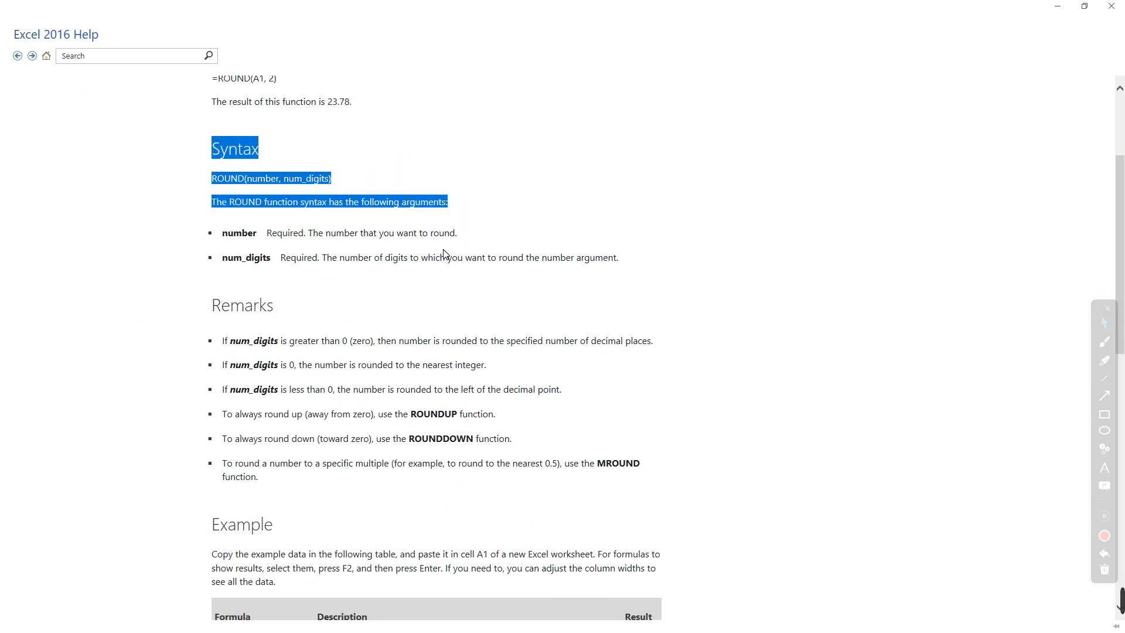
{"action": "left_click", "coordinate": [241, 203]}
{"action": "left_click_drag", "start_coordinate": [453, 202], "coordinate": [223, 210]}
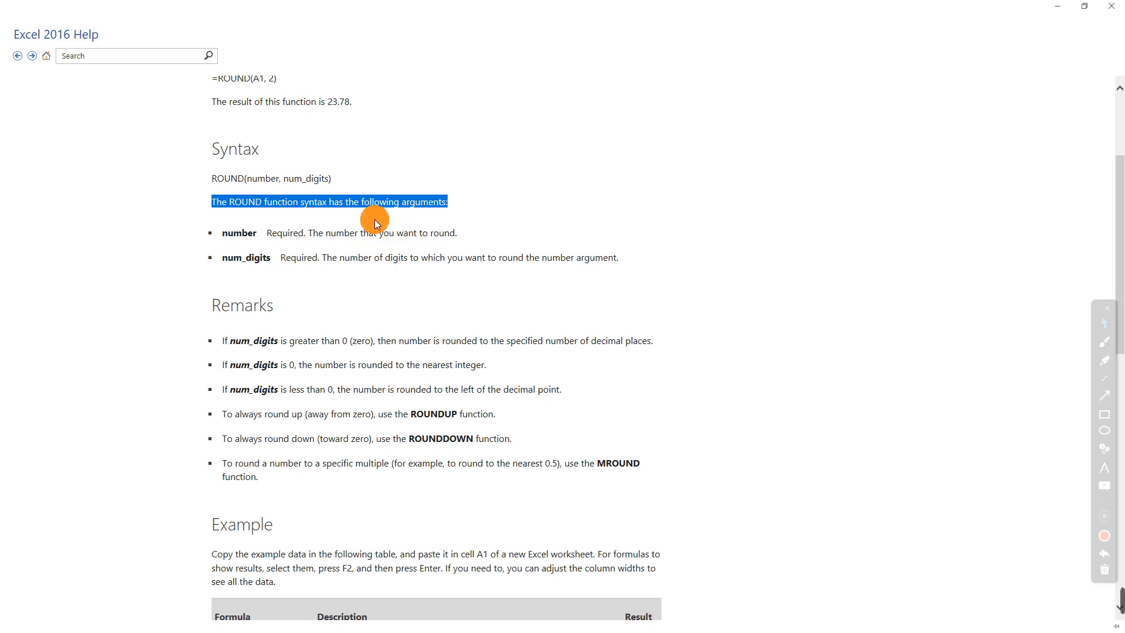
{"action": "left_click", "coordinate": [231, 225]}
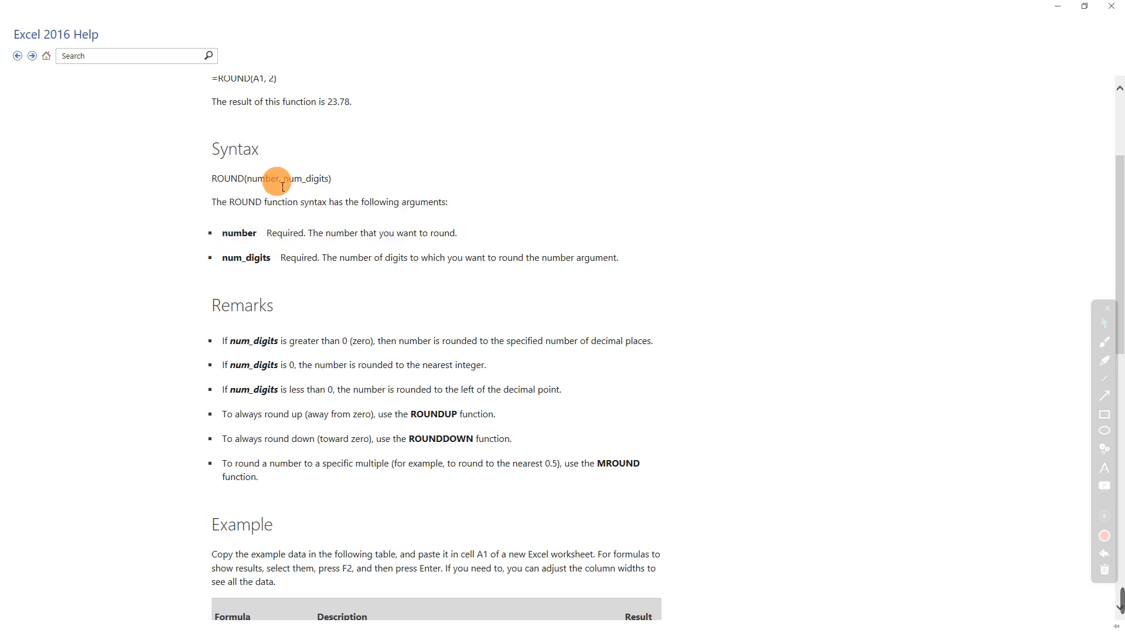
{"action": "left_click_drag", "start_coordinate": [277, 179], "coordinate": [247, 179]}
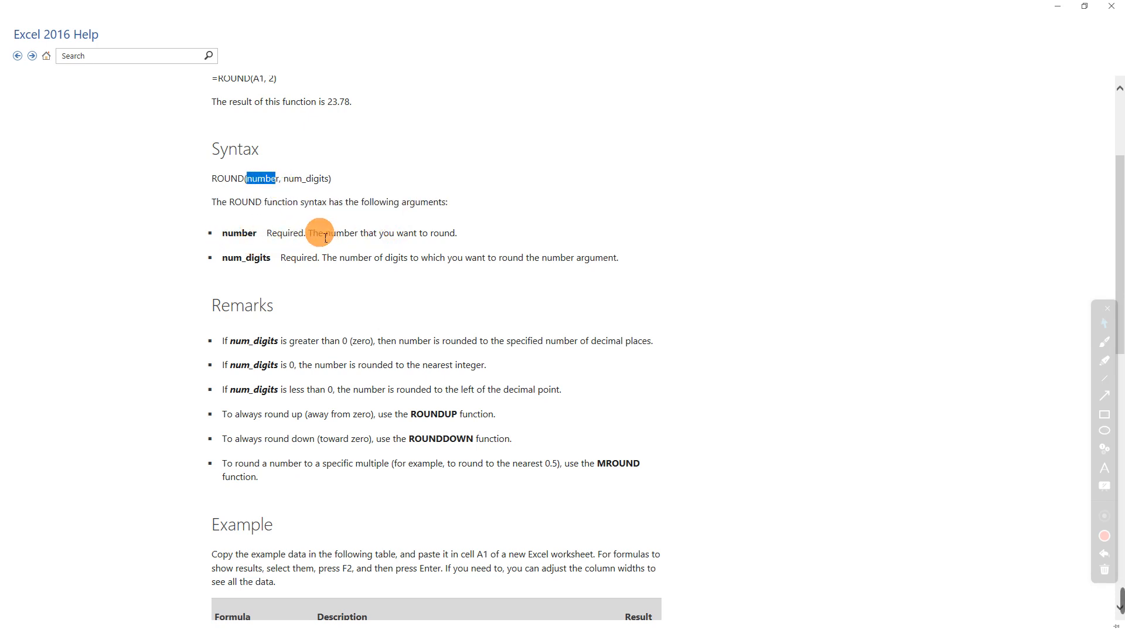
{"action": "left_click_drag", "start_coordinate": [309, 233], "coordinate": [471, 237]}
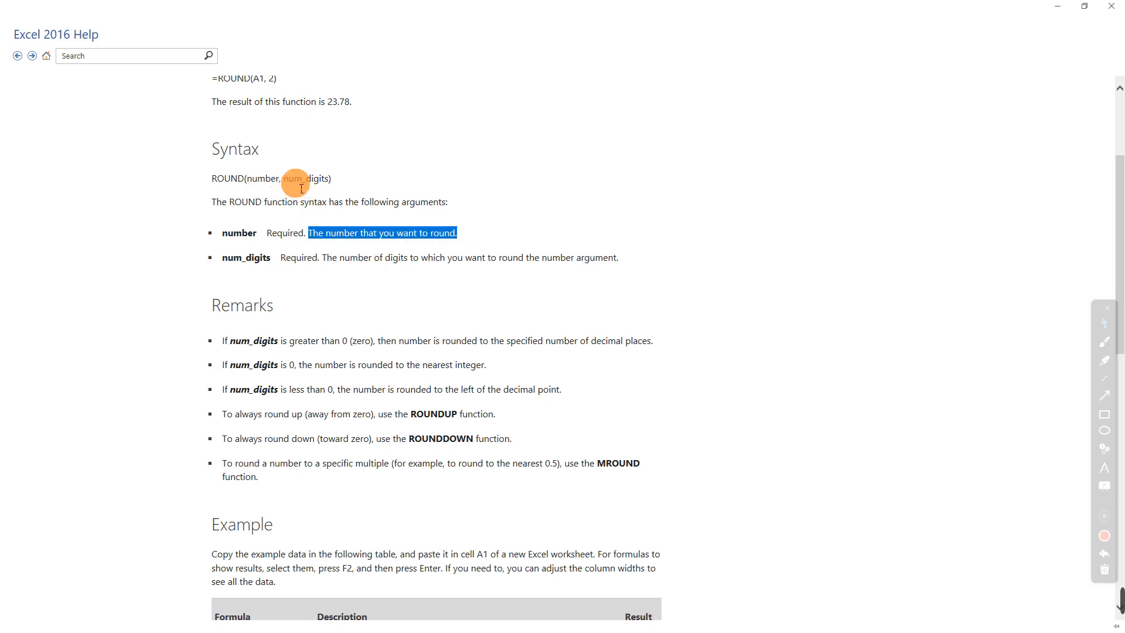
{"action": "left_click_drag", "start_coordinate": [284, 179], "coordinate": [330, 185]}
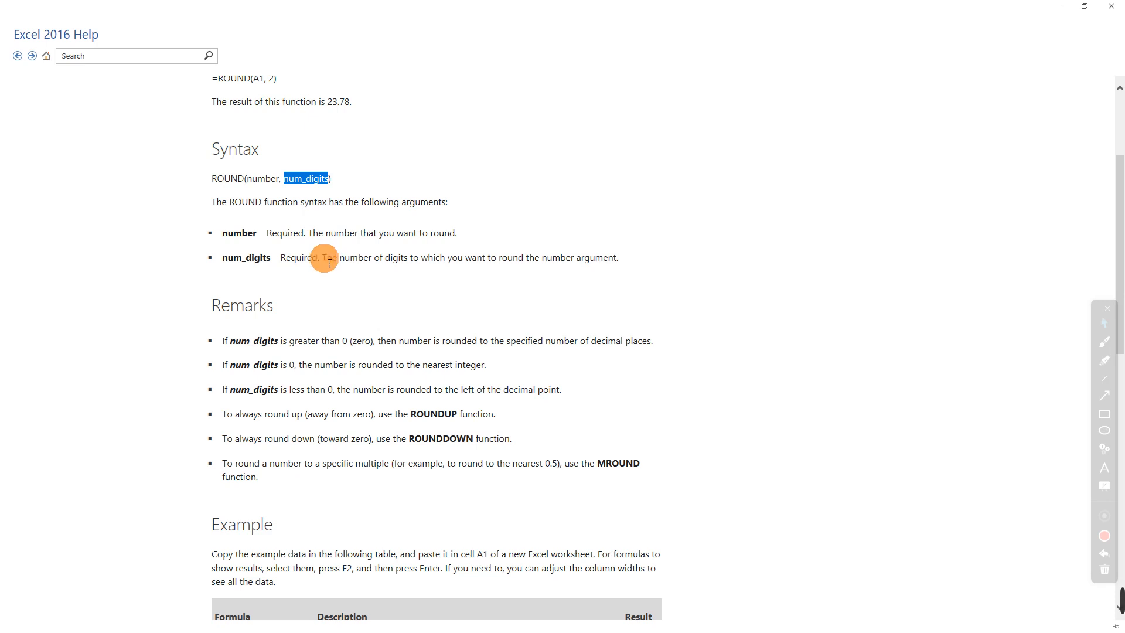
{"action": "left_click_drag", "start_coordinate": [320, 258], "coordinate": [596, 261]}
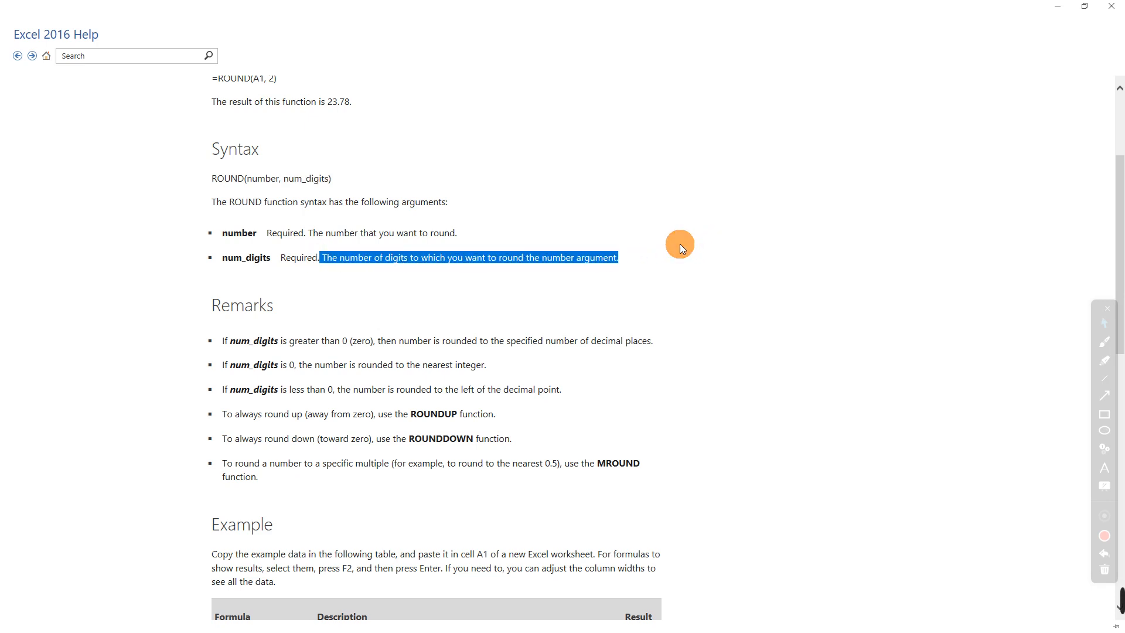
{"action": "scroll", "coordinate": [484, 308], "scroll_direction": "down", "scroll_amount": 3}
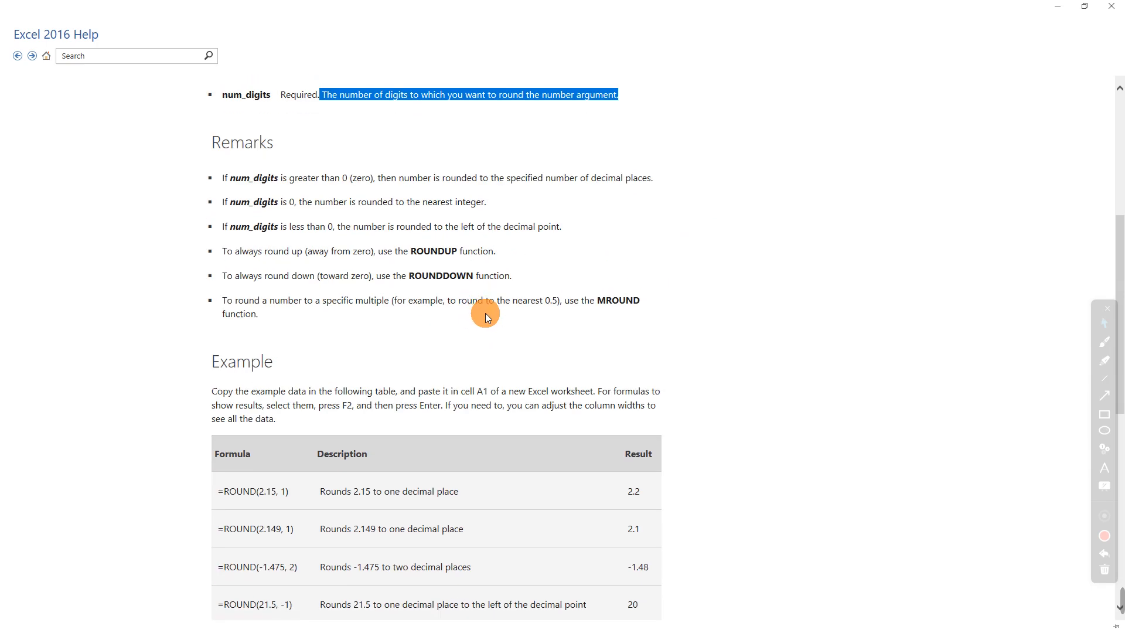
{"action": "left_click_drag", "start_coordinate": [213, 143], "coordinate": [681, 306]}
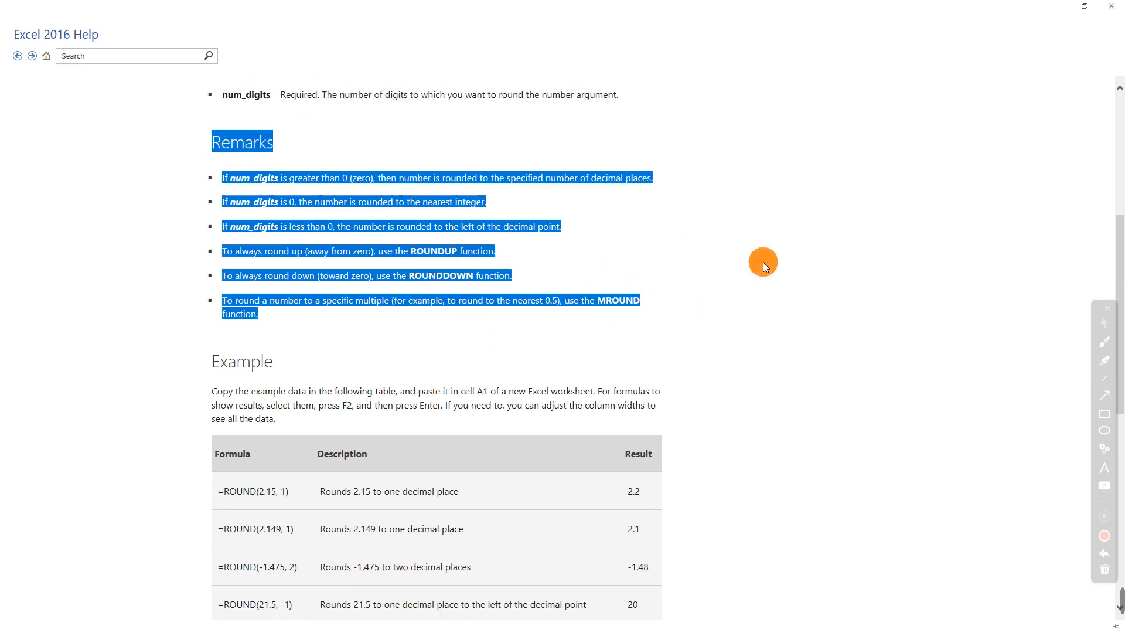
Study the example table of ROUND formulas, comparing ROUND(2.15, 1) with ROUND(2.149, 1), and close the help window
{"action": "scroll", "coordinate": [763, 262], "scroll_direction": "down", "scroll_amount": 2}
{"action": "scroll", "coordinate": [772, 252], "scroll_direction": "down", "scroll_amount": 5}
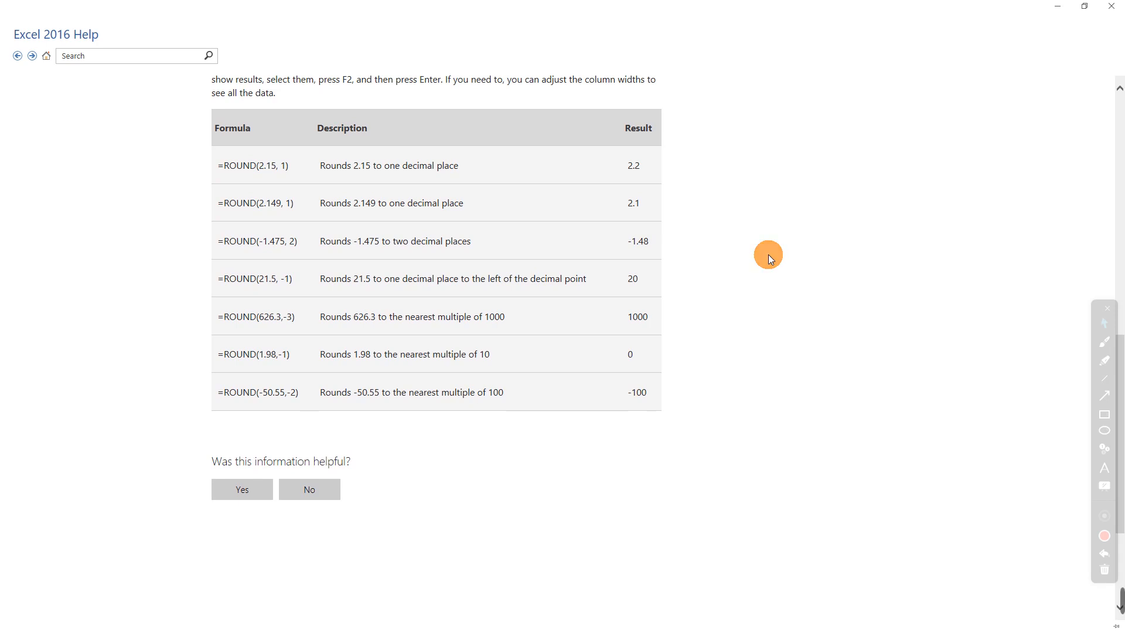
{"action": "scroll", "coordinate": [768, 255], "scroll_direction": "up", "scroll_amount": 2}
{"action": "left_click_drag", "start_coordinate": [224, 255], "coordinate": [292, 263]}
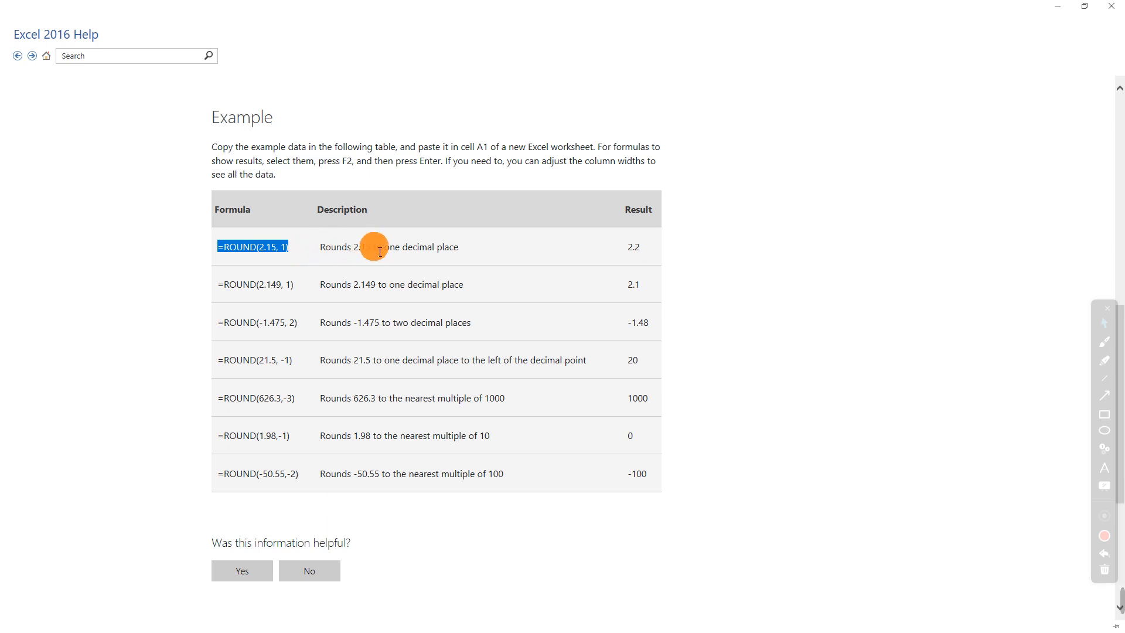
{"action": "left_click", "coordinate": [460, 249]}
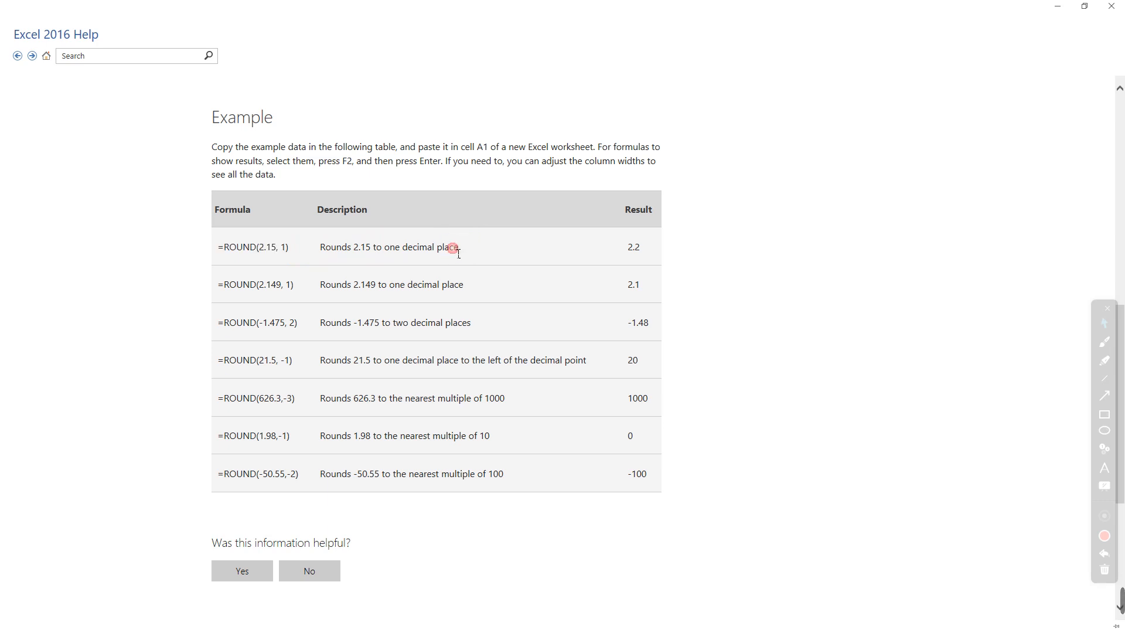
{"action": "left_click", "coordinate": [277, 256]}
{"action": "double_click", "coordinate": [275, 252]}
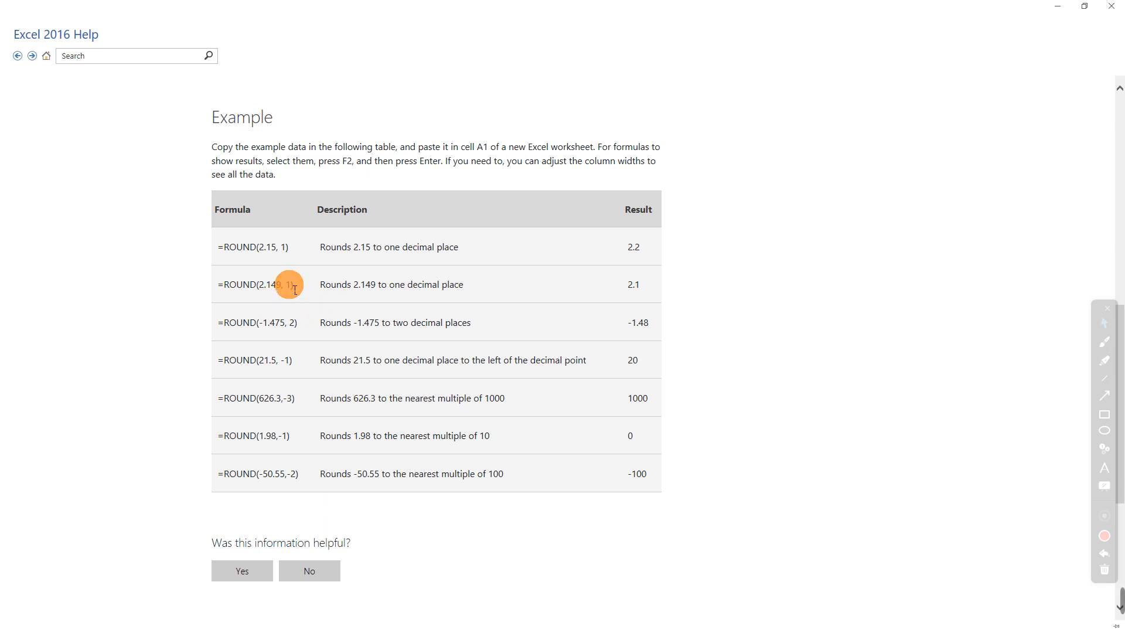
{"action": "scroll", "coordinate": [296, 287], "scroll_direction": "up", "scroll_amount": 8}
{"action": "scroll", "coordinate": [296, 286], "scroll_direction": "down", "scroll_amount": 8}
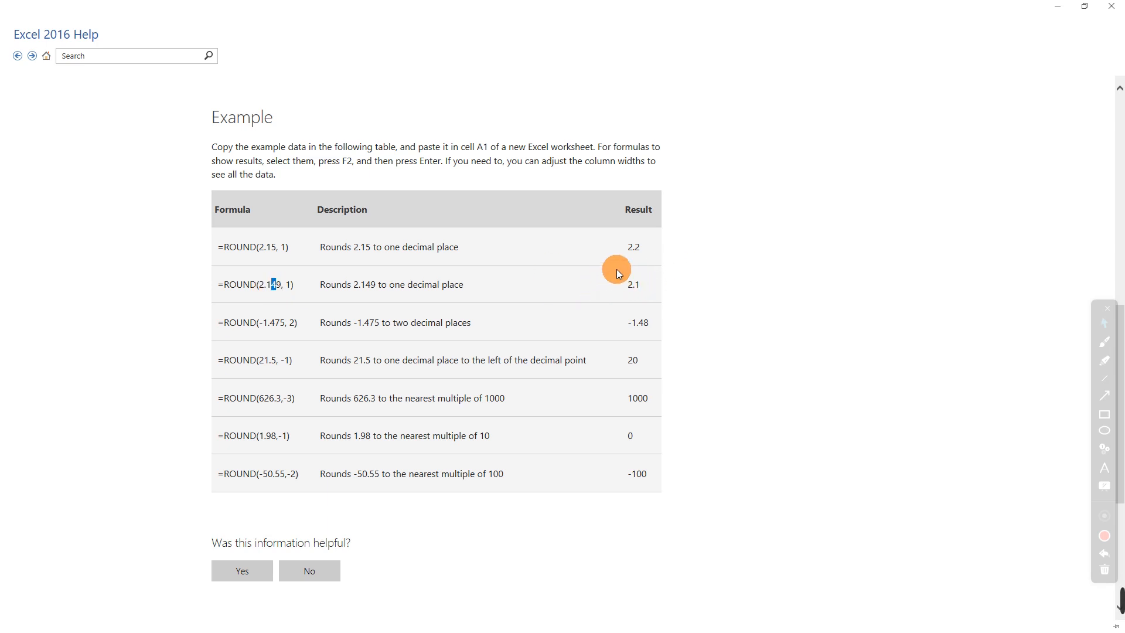
{"action": "left_click", "coordinate": [1115, 9]}
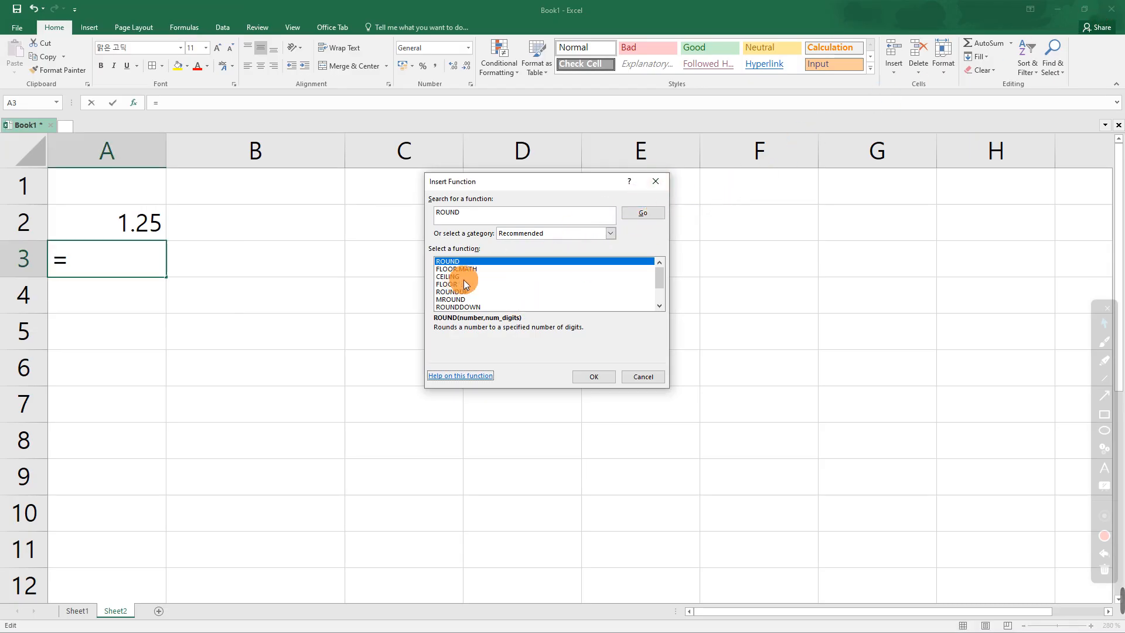
Insert ROUND into A3 with A2 as Number and 1 as Num_digits
{"action": "left_click", "coordinate": [588, 375]}
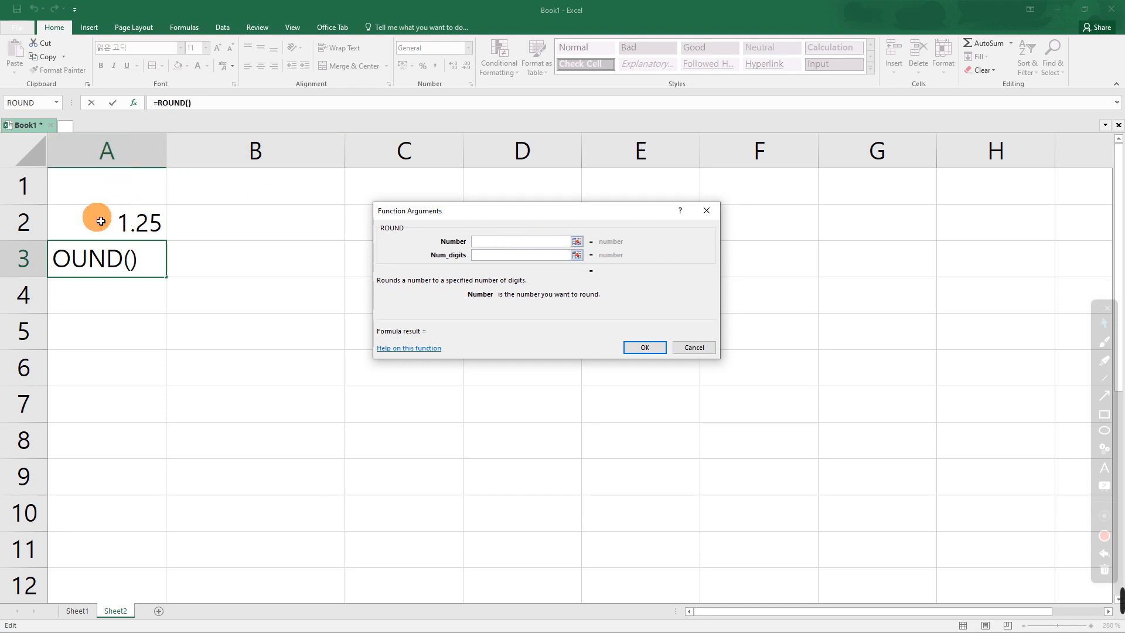
{"action": "left_click", "coordinate": [144, 226]}
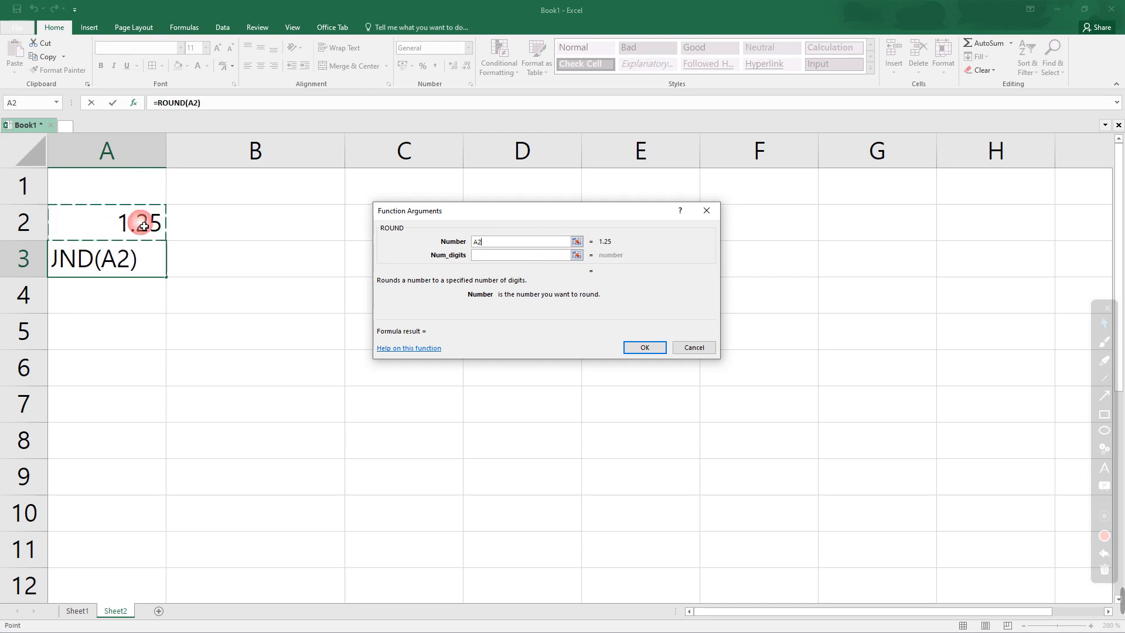
{"action": "left_click", "coordinate": [518, 263]}
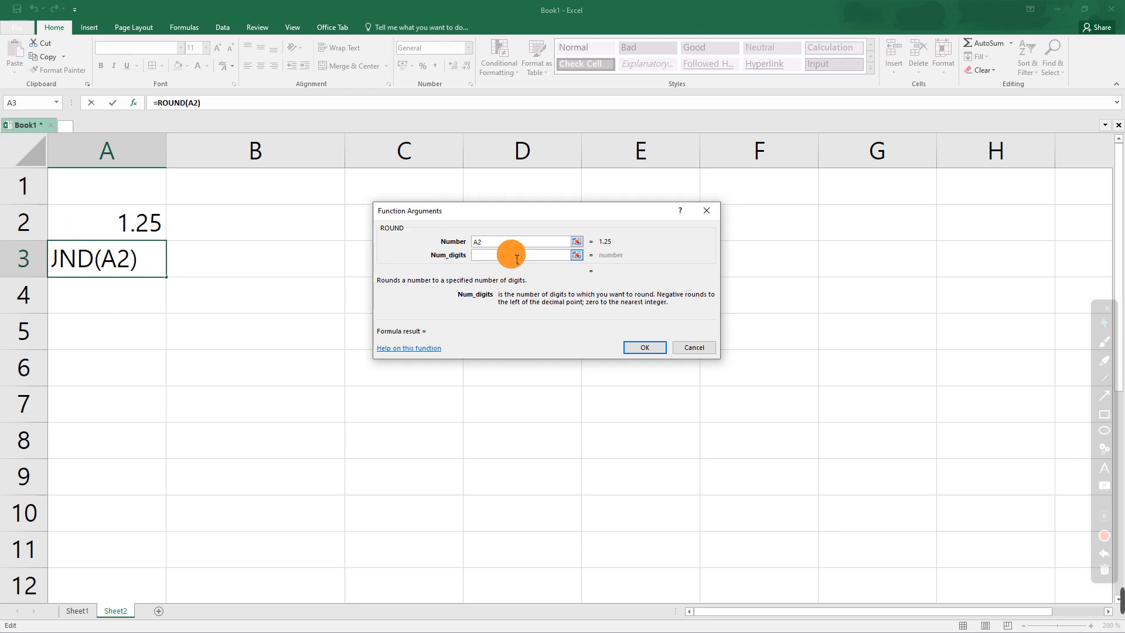
{"action": "type", "text": "1"}
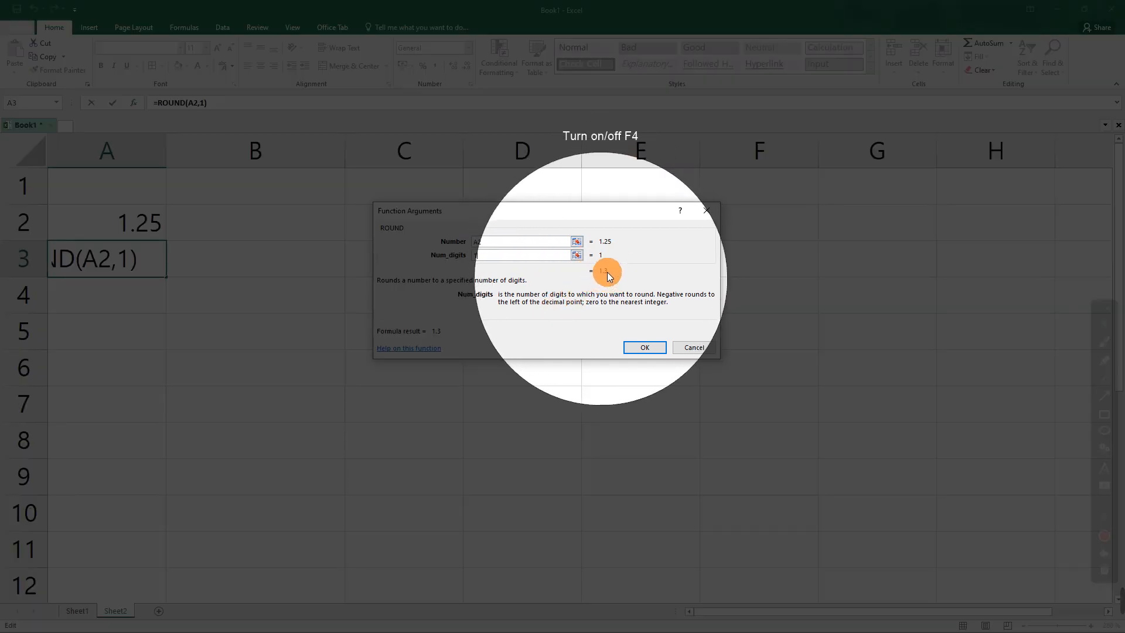
{"action": "key", "text": "F4"}
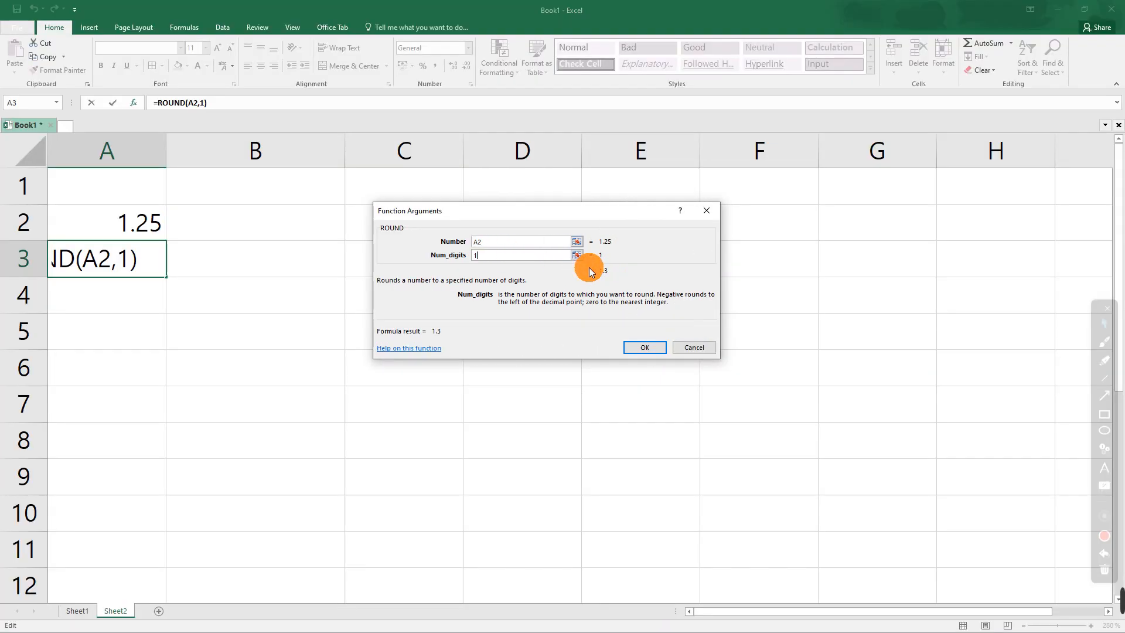
{"action": "left_click", "coordinate": [645, 346]}
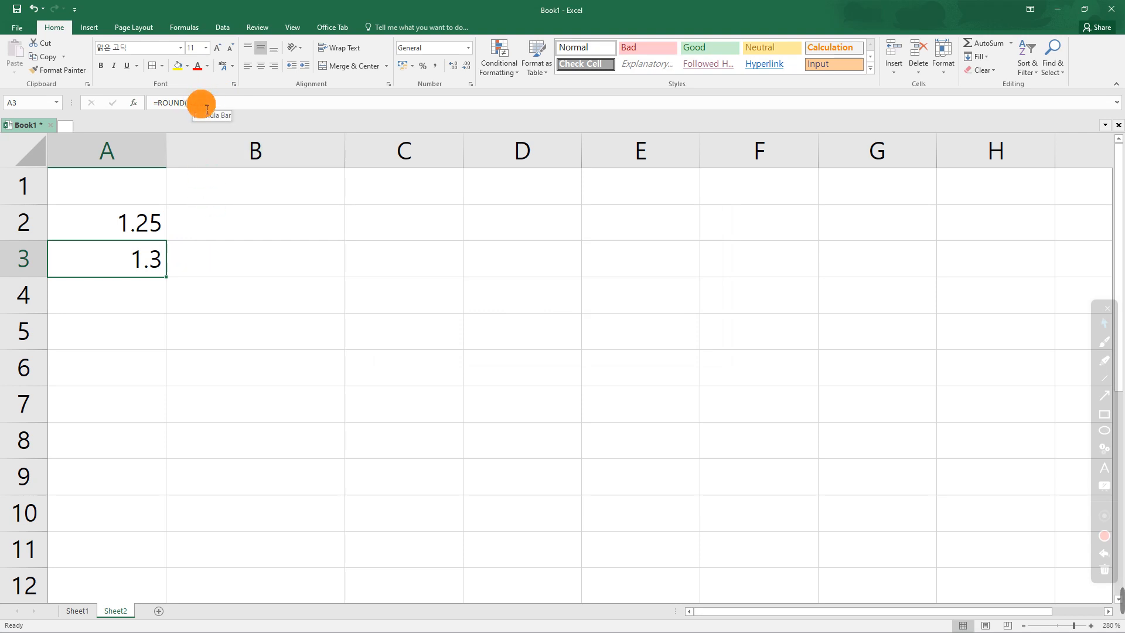
Review the value in A2 and the ROUND formula in A3, and clear both cells
{"action": "left_click", "coordinate": [155, 234]}
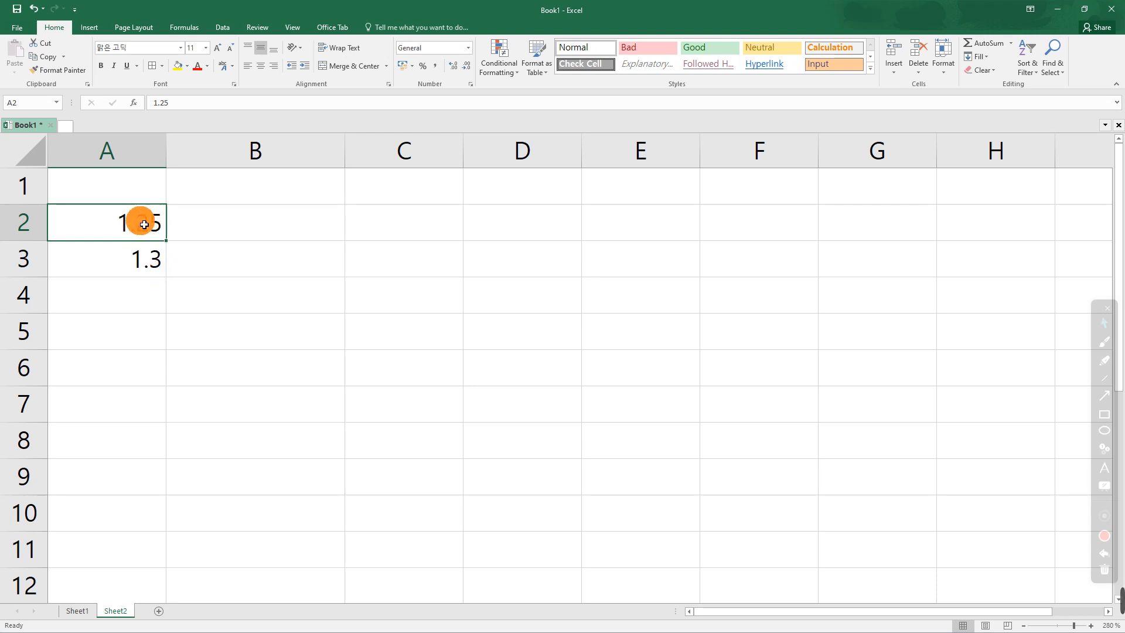
{"action": "left_click", "coordinate": [143, 269]}
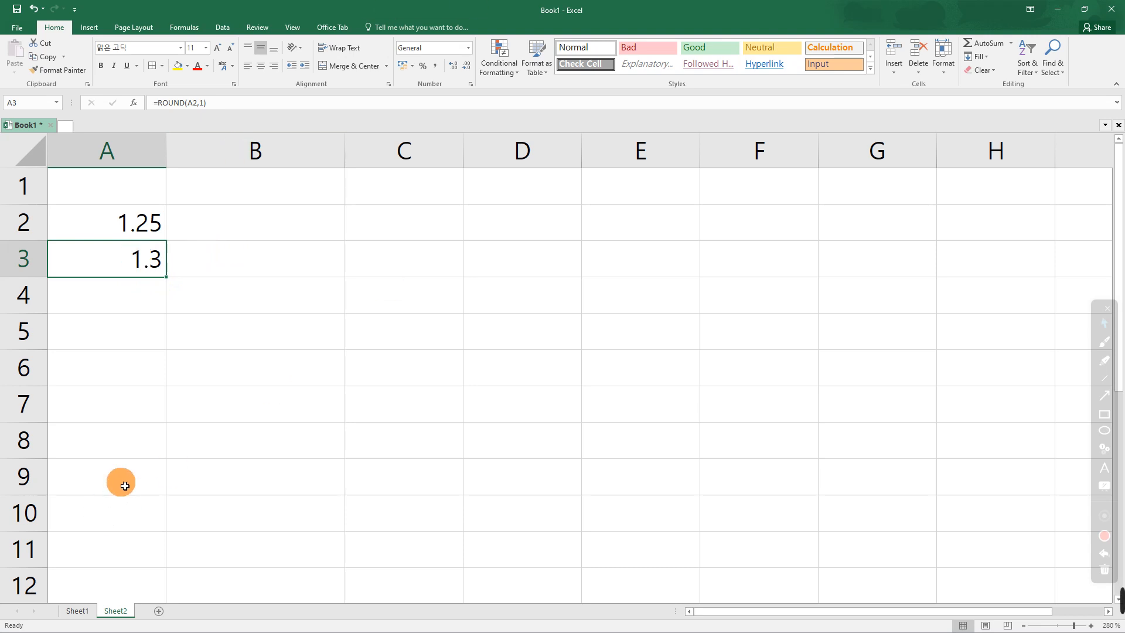
{"action": "left_click", "coordinate": [150, 458]}
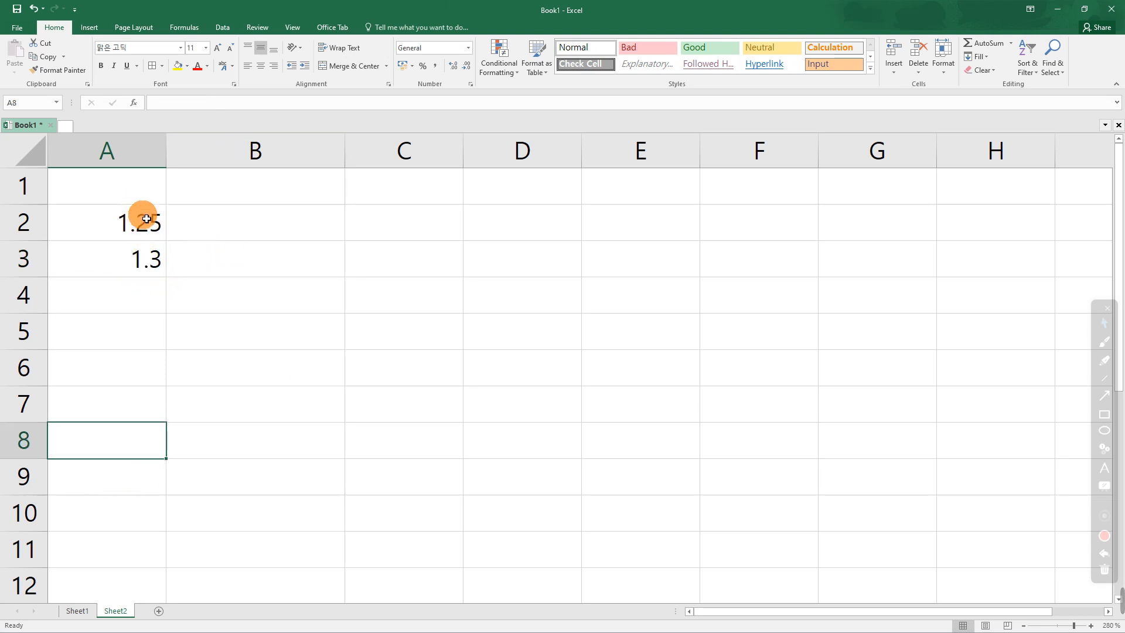
{"action": "left_click", "coordinate": [150, 192]}
{"action": "left_click_drag", "start_coordinate": [138, 223], "coordinate": [663, 394]}
{"action": "key", "text": "Delete"}
{"action": "left_click", "coordinate": [363, 232]}
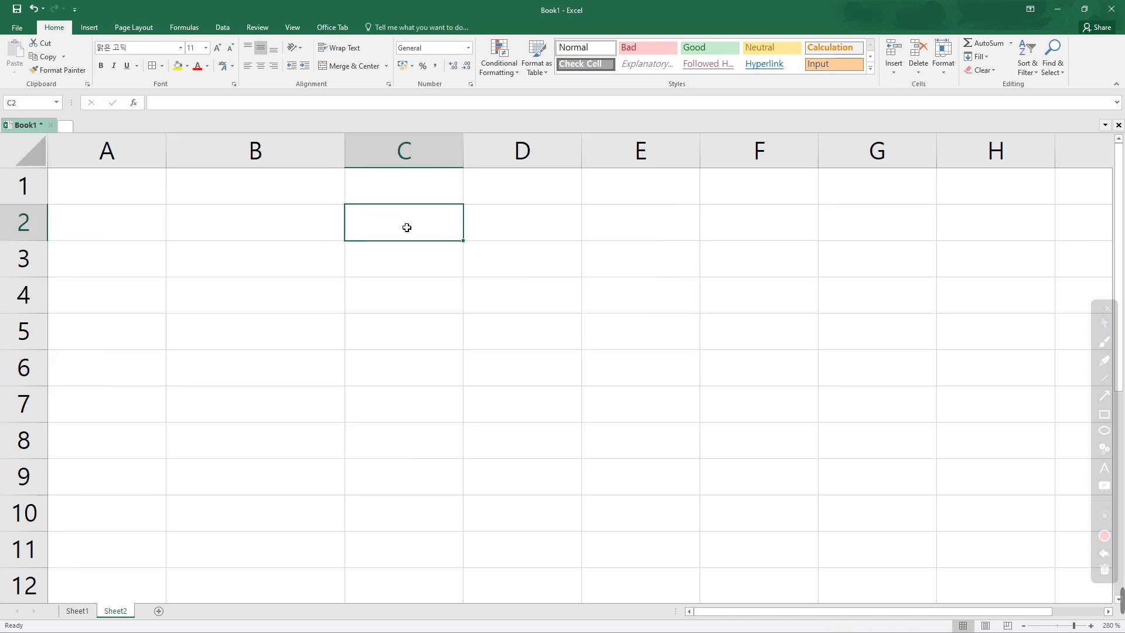
Enter the column headers Number in C2 and Rounding in D2
{"action": "type", "text": "Numbe"}
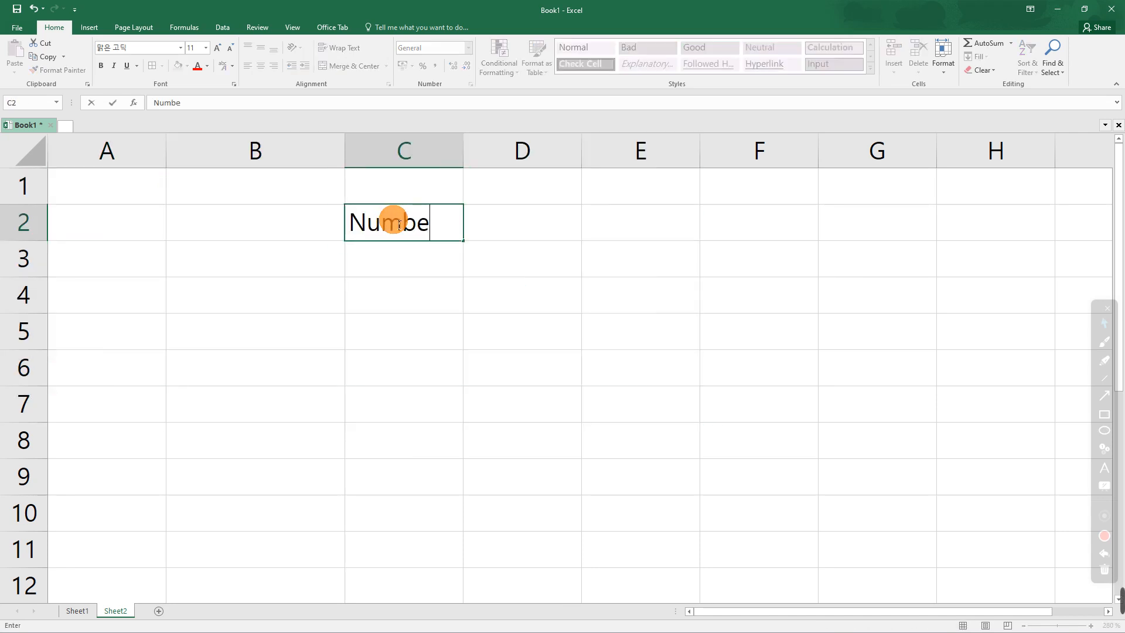
{"action": "type", "text": "r"}
{"action": "key", "text": "Return"}
{"action": "left_click", "coordinate": [540, 229]}
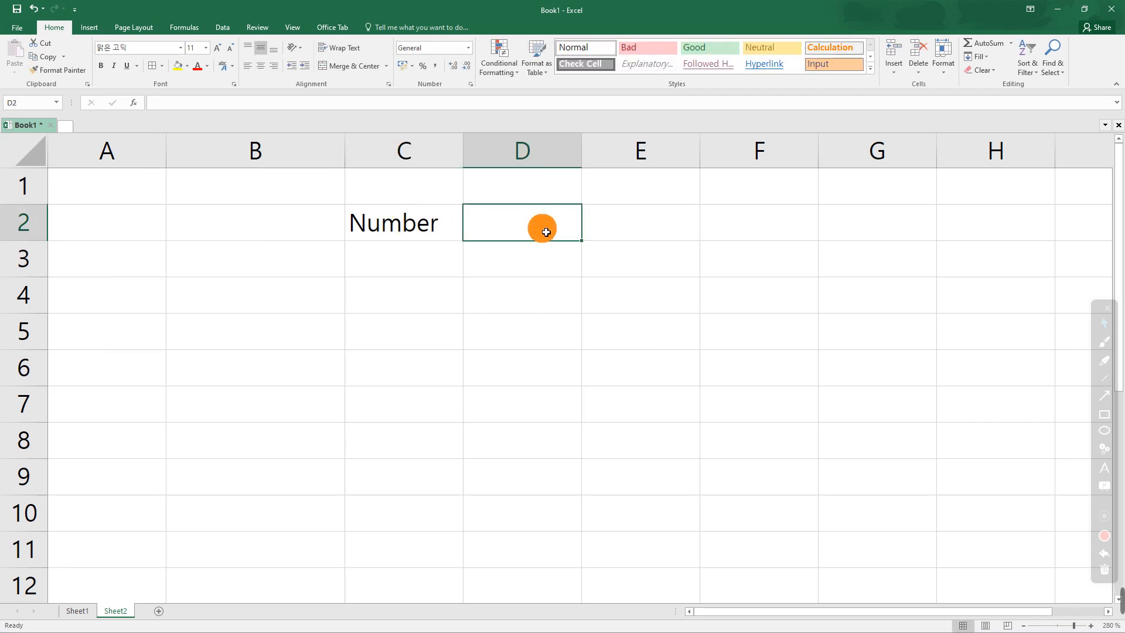
{"action": "type", "text": "Rounding"}
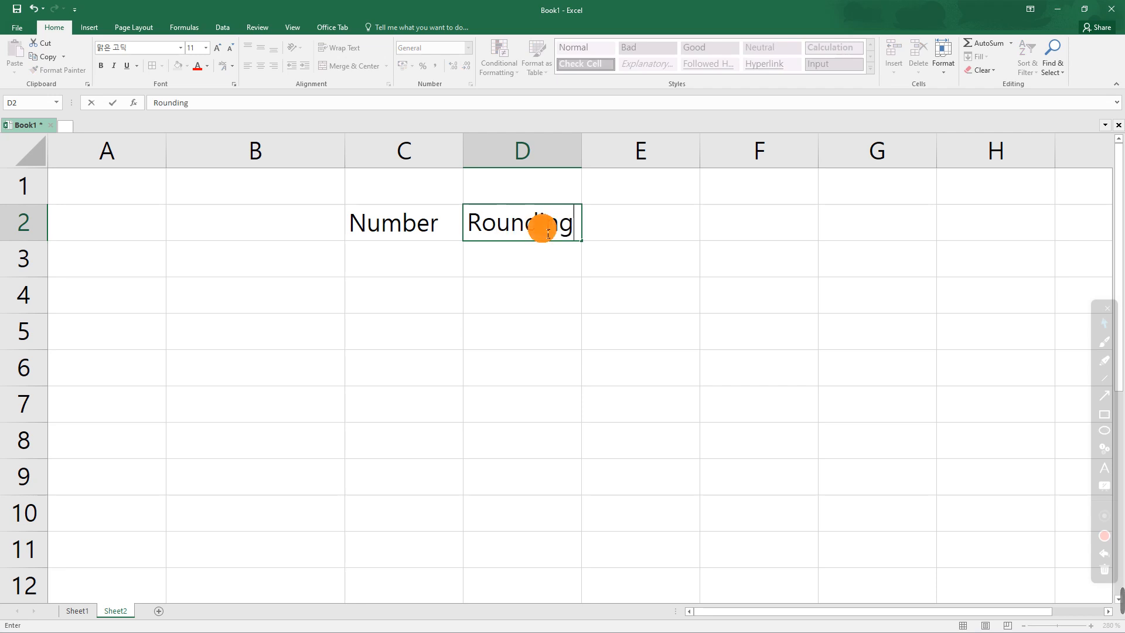
{"action": "left_click", "coordinate": [500, 329]}
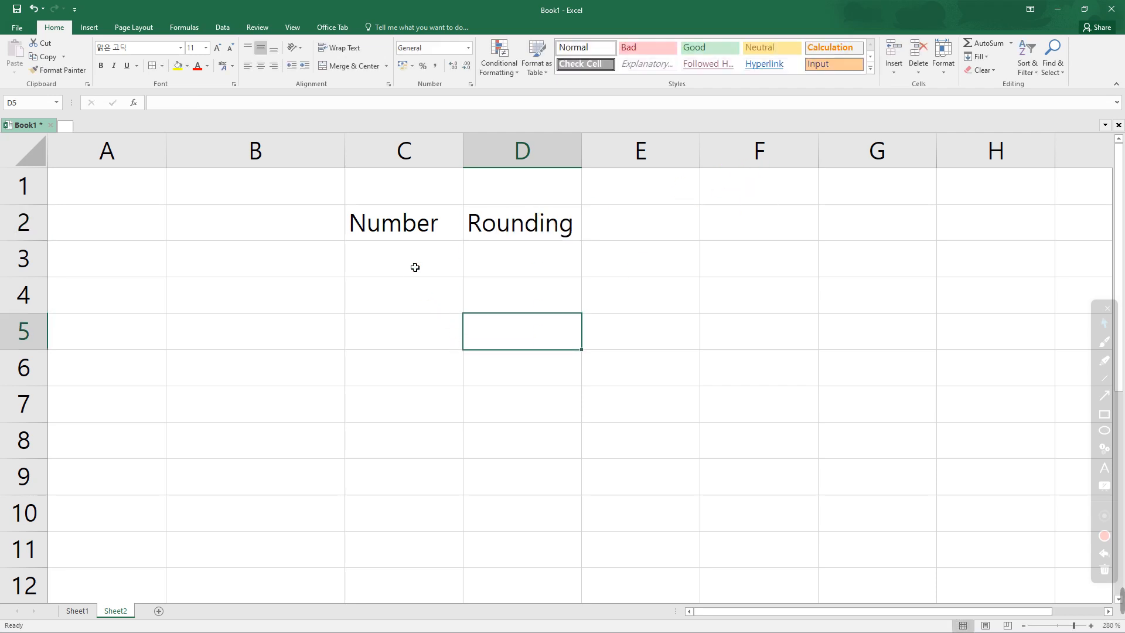
Fill C3 through C11 under the Number header with the values 1.11 to 1.19 in increments of 0.01
{"action": "left_click", "coordinate": [414, 263]}
{"action": "type", "text": "1"}
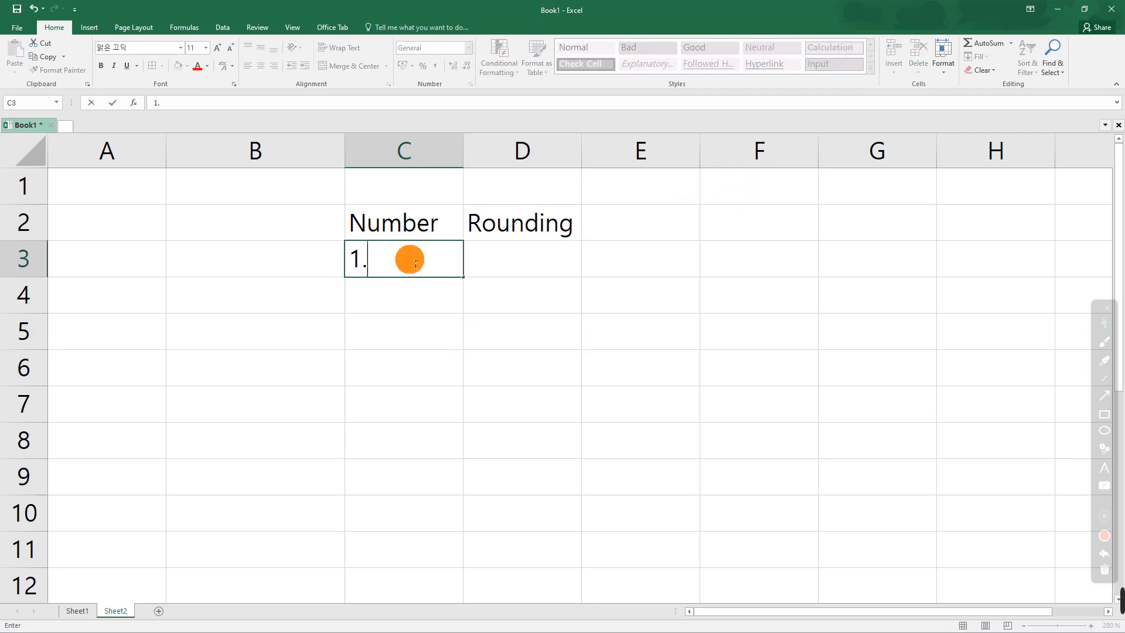
{"action": "type", "text": ".11"}
{"action": "key", "text": "Return"}
{"action": "type", "text": "1."}
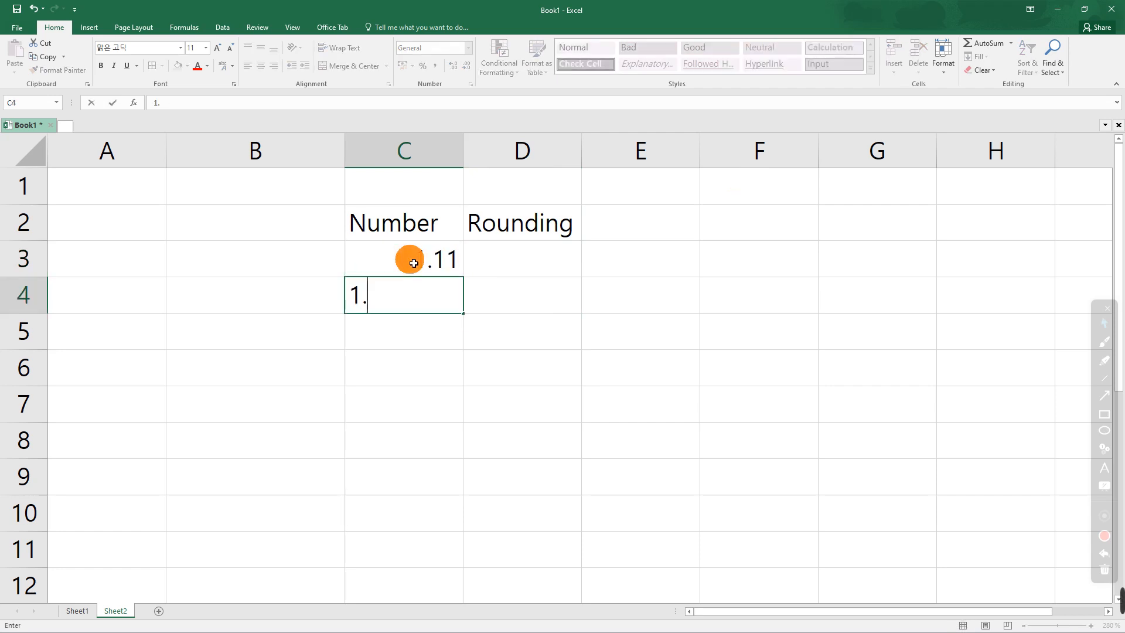
{"action": "type", "text": "12"}
{"action": "key", "text": "Return"}
{"action": "type", "text": "1.1"}
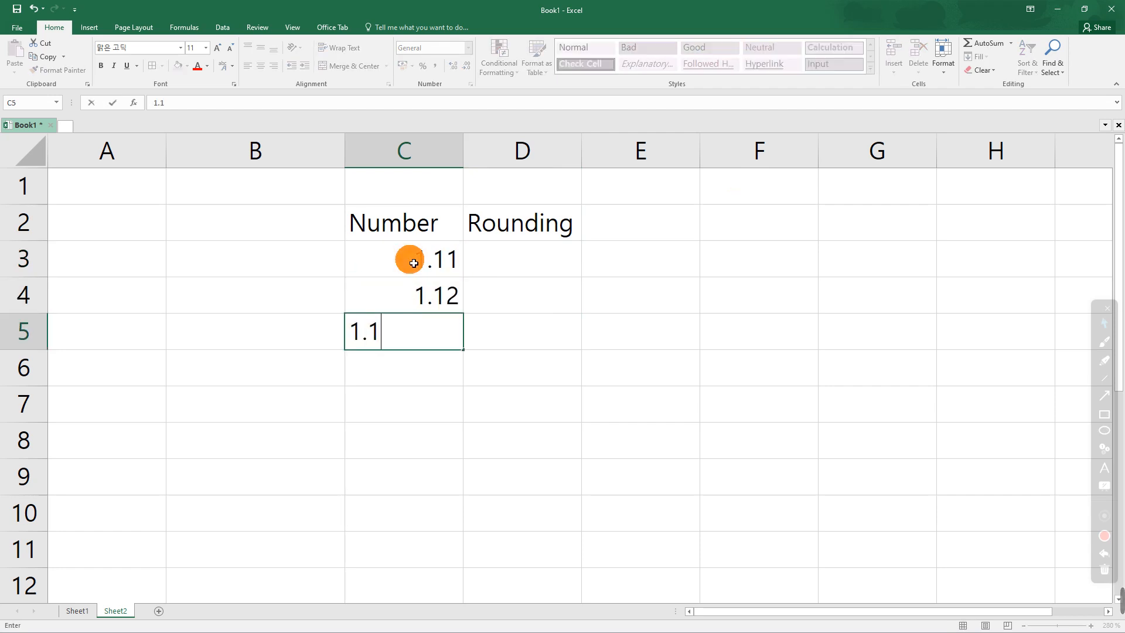
{"action": "type", "text": "3"}
{"action": "key", "text": "Return"}
{"action": "type", "text": "1.14"}
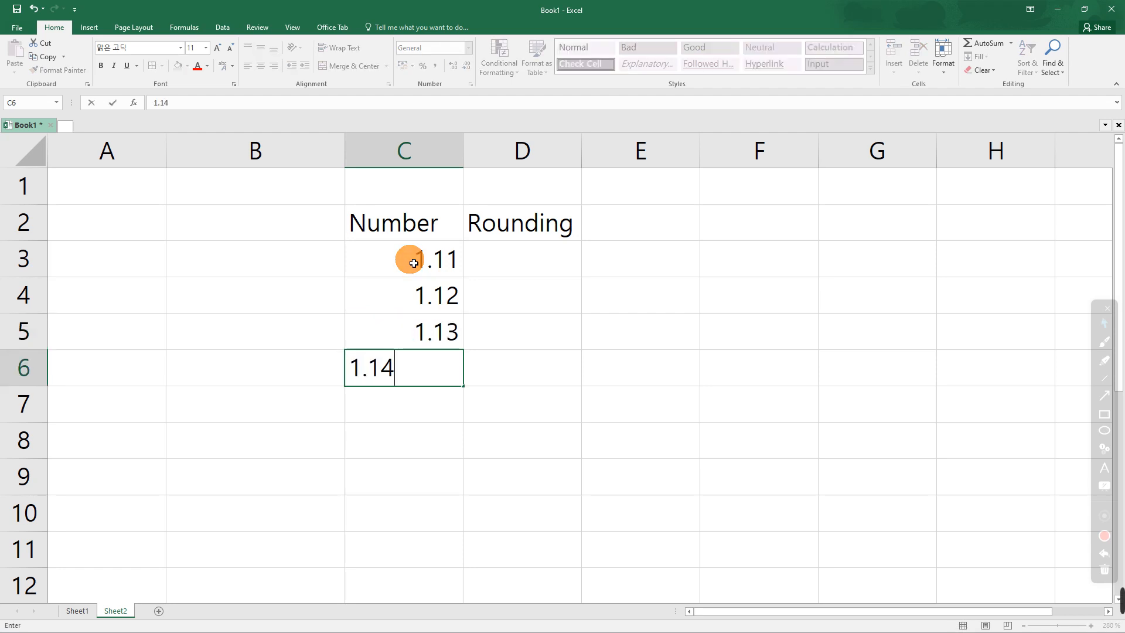
{"action": "key", "text": "Return"}
{"action": "type", "text": "1.15"}
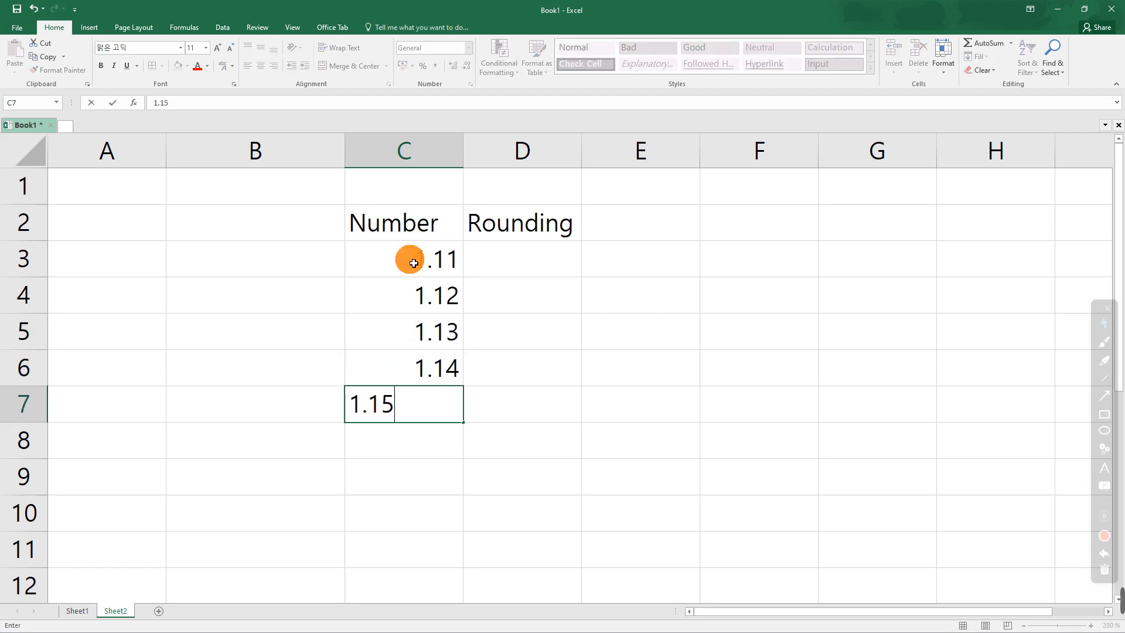
{"action": "key", "text": "Return"}
{"action": "type", "text": "1."}
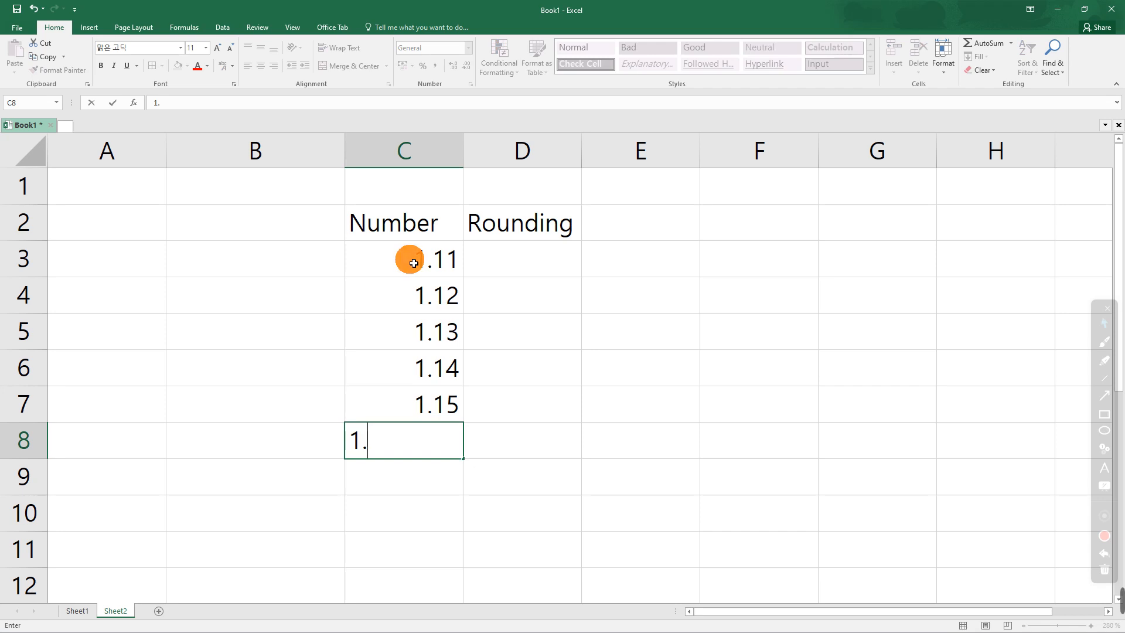
{"action": "type", "text": "16"}
{"action": "key", "text": "Return"}
{"action": "type", "text": "1."}
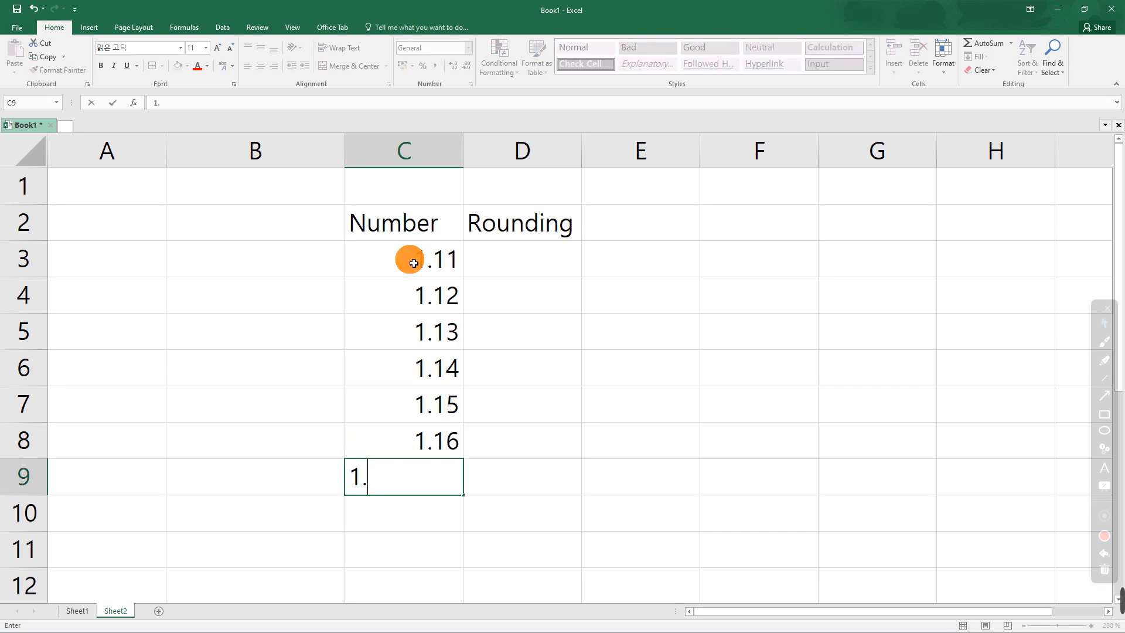
{"action": "type", "text": "17"}
{"action": "key", "text": "Return"}
{"action": "type", "text": "1"}
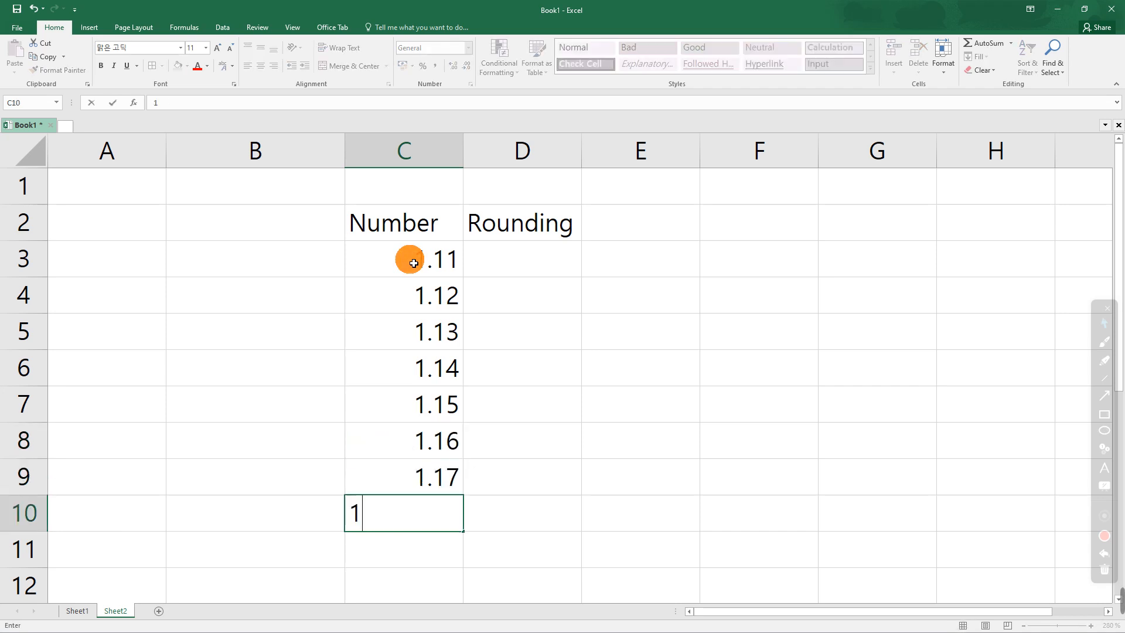
{"action": "type", "text": ".18"}
{"action": "key", "text": "Return"}
{"action": "type", "text": "1."}
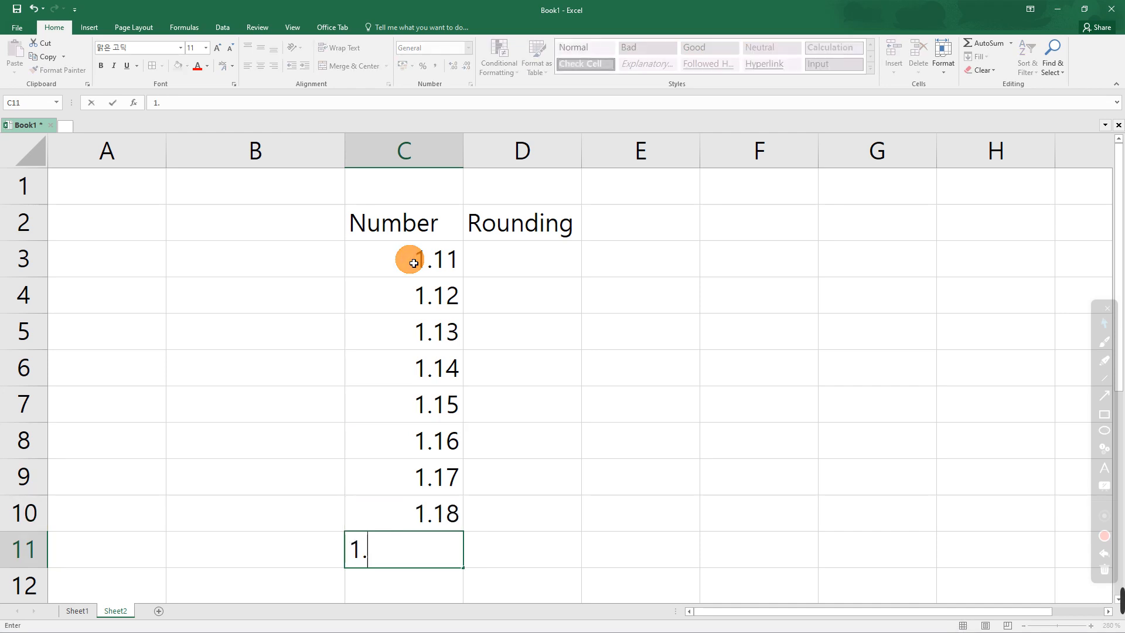
{"action": "type", "text": "19"}
{"action": "key", "text": "Return"}
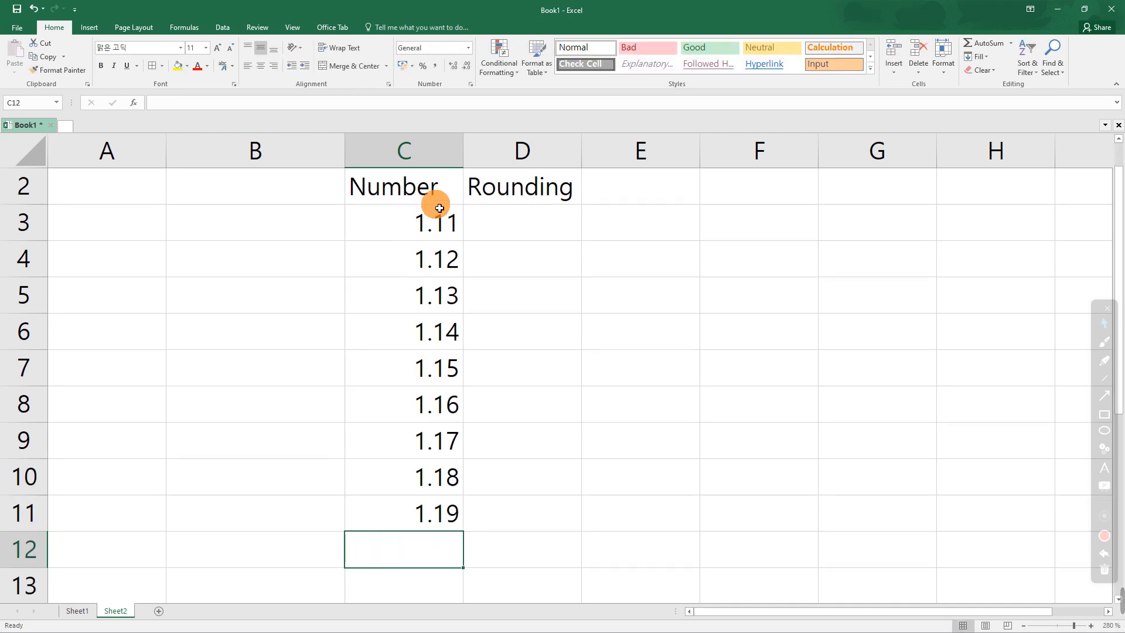
Center the contents of columns C and D horizontally
{"action": "left_click_drag", "start_coordinate": [453, 157], "coordinate": [520, 150]}
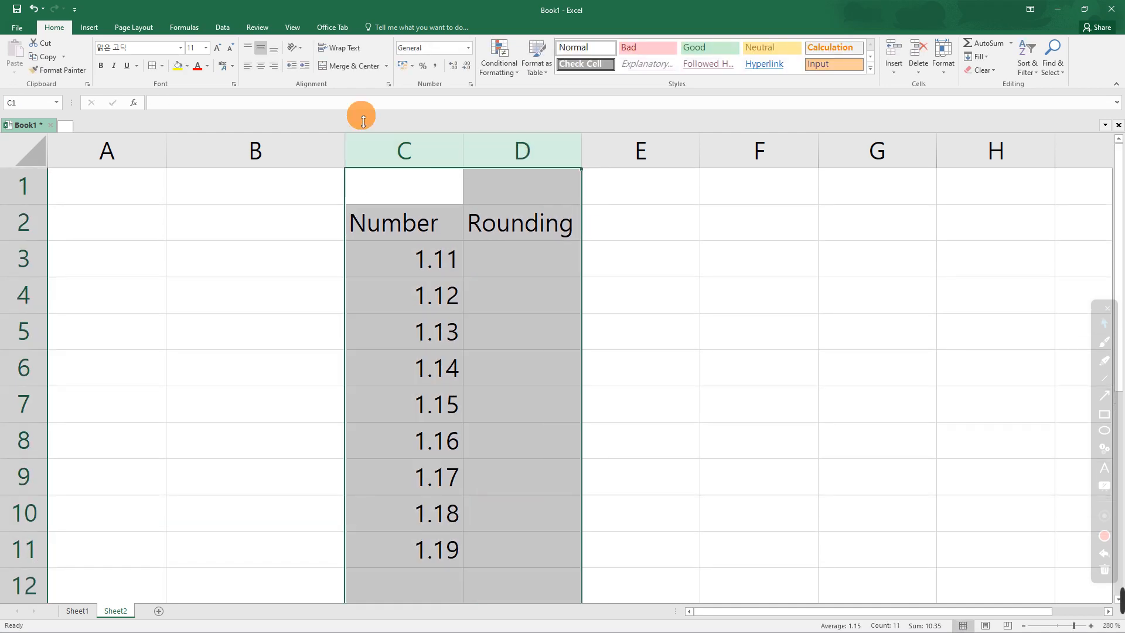
{"action": "left_click", "coordinate": [261, 66]}
{"action": "left_click", "coordinate": [468, 206]}
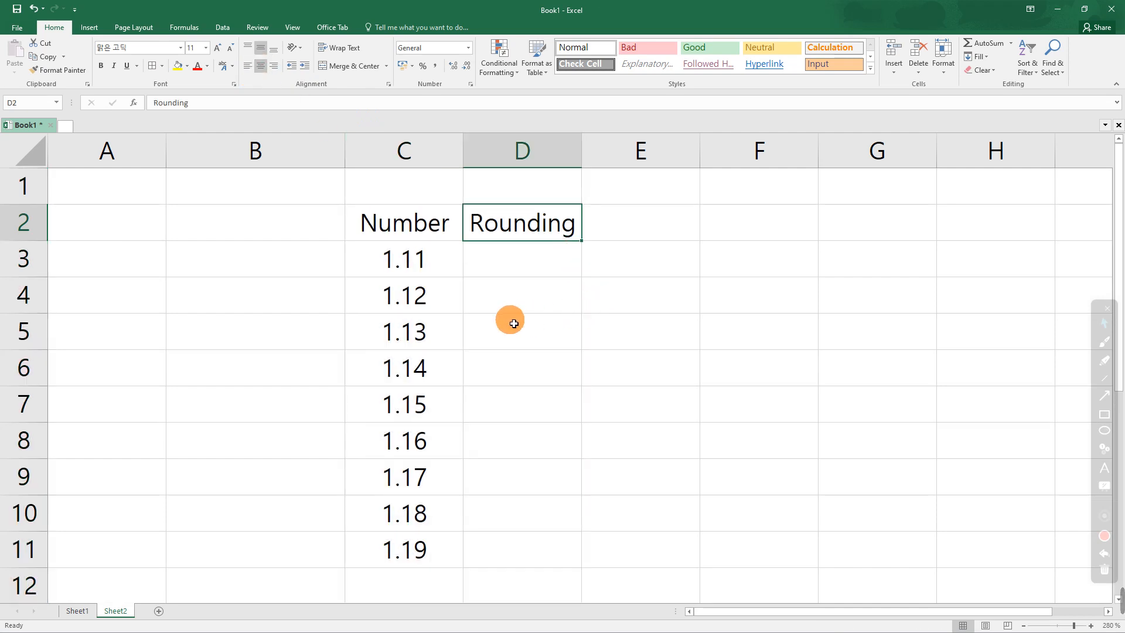
Enter the formula =ROUND(C3,1) in D3 to round the first number to one decimal place
{"action": "left_click", "coordinate": [545, 259]}
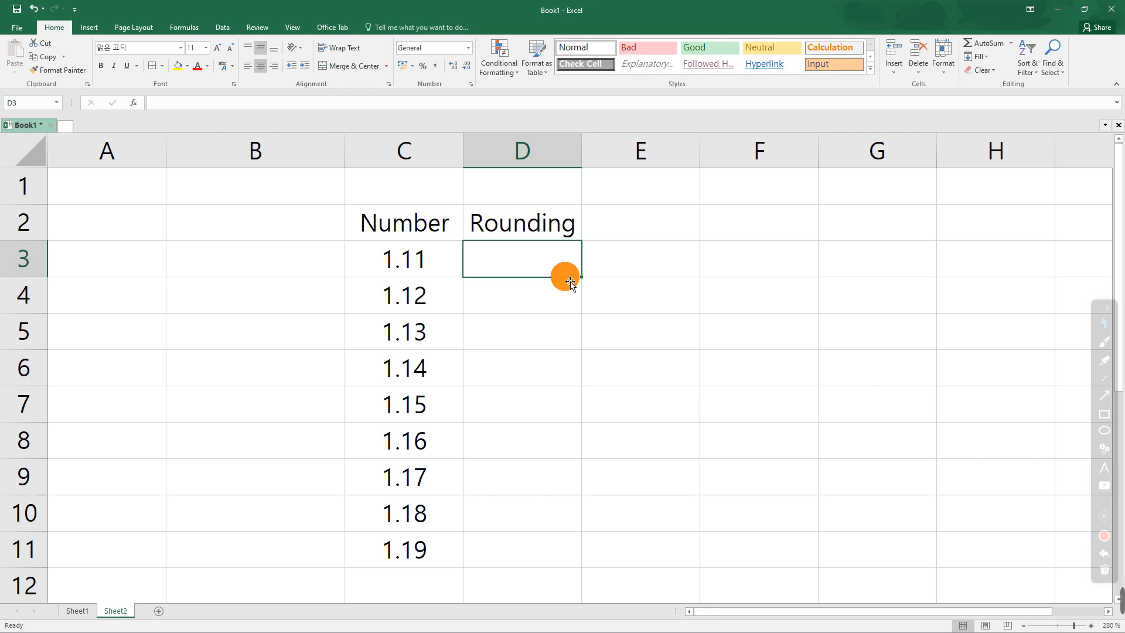
{"action": "type", "text": "="}
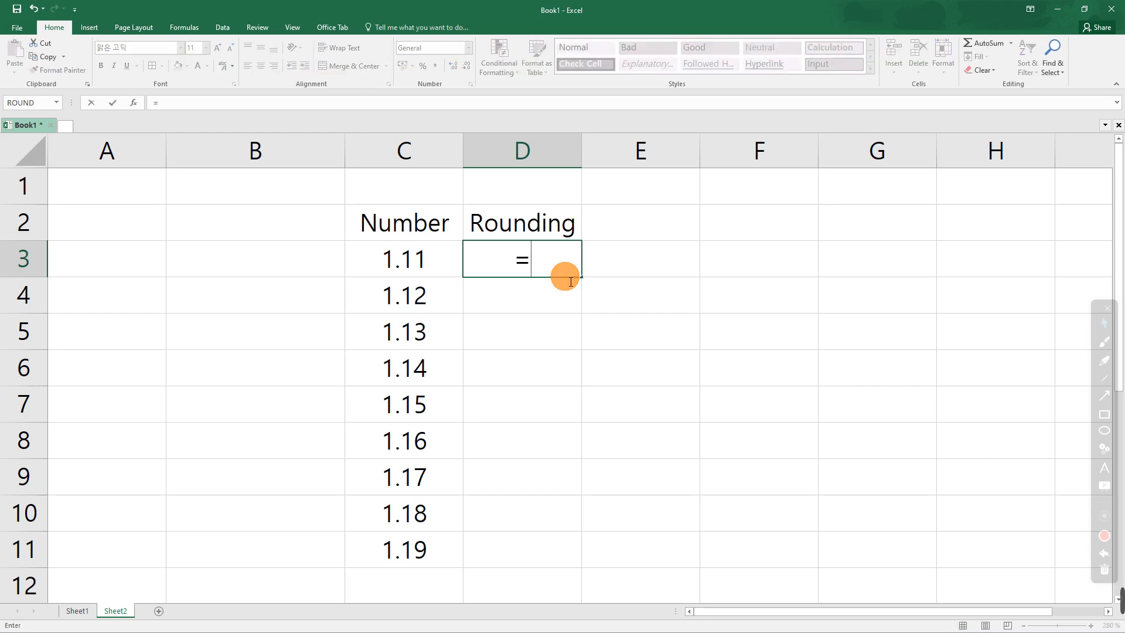
{"action": "type", "text": "ROUND"}
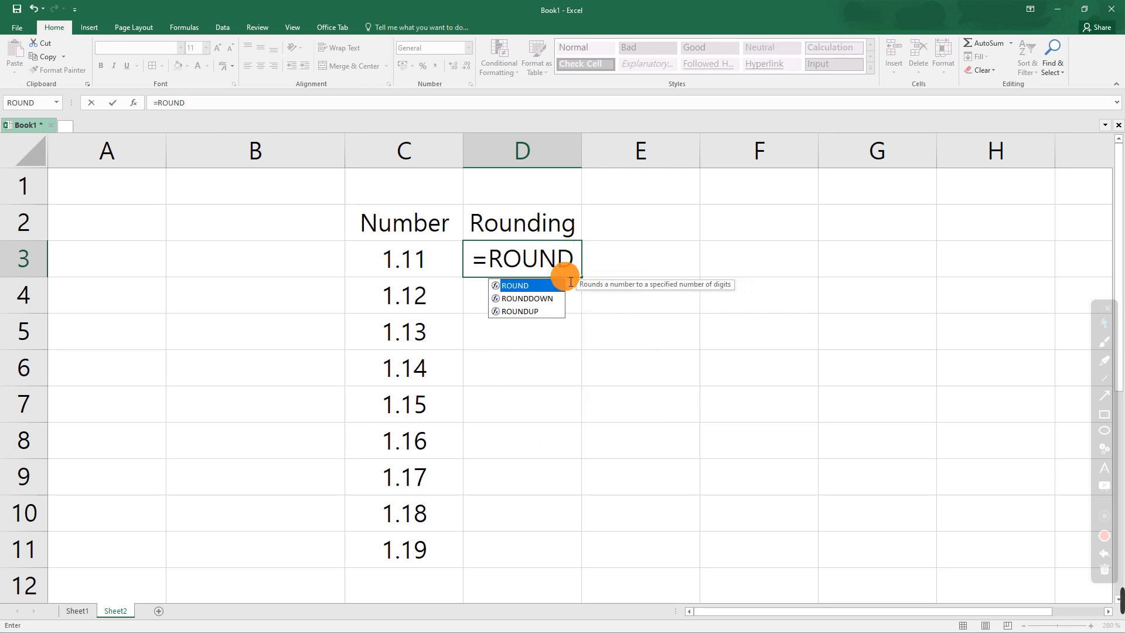
{"action": "type", "text": "("}
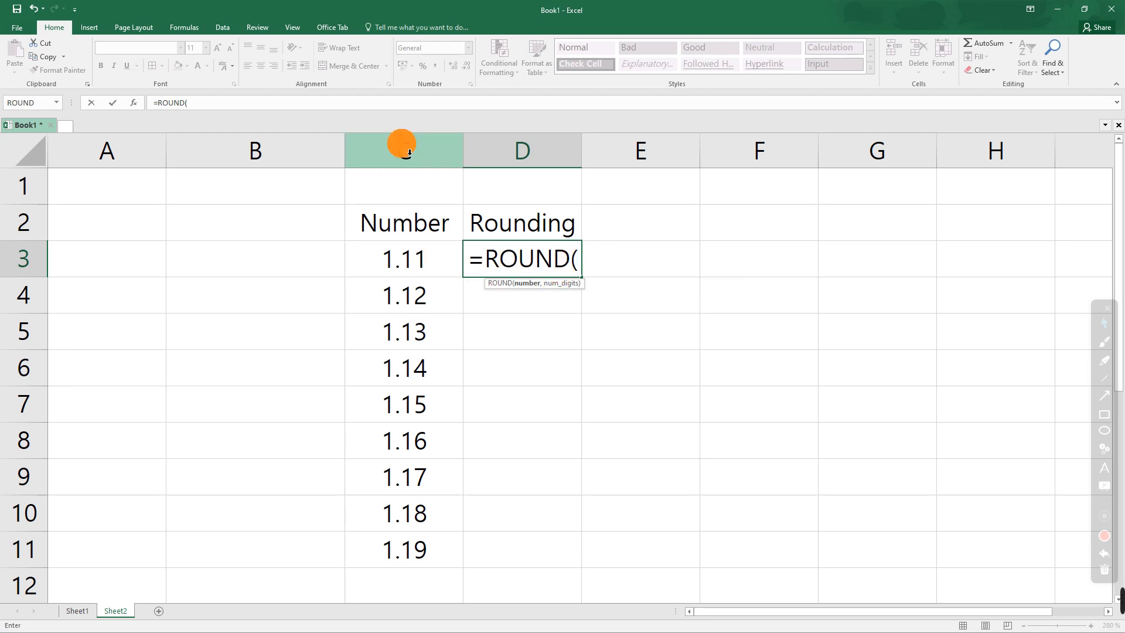
{"action": "left_click", "coordinate": [423, 271]}
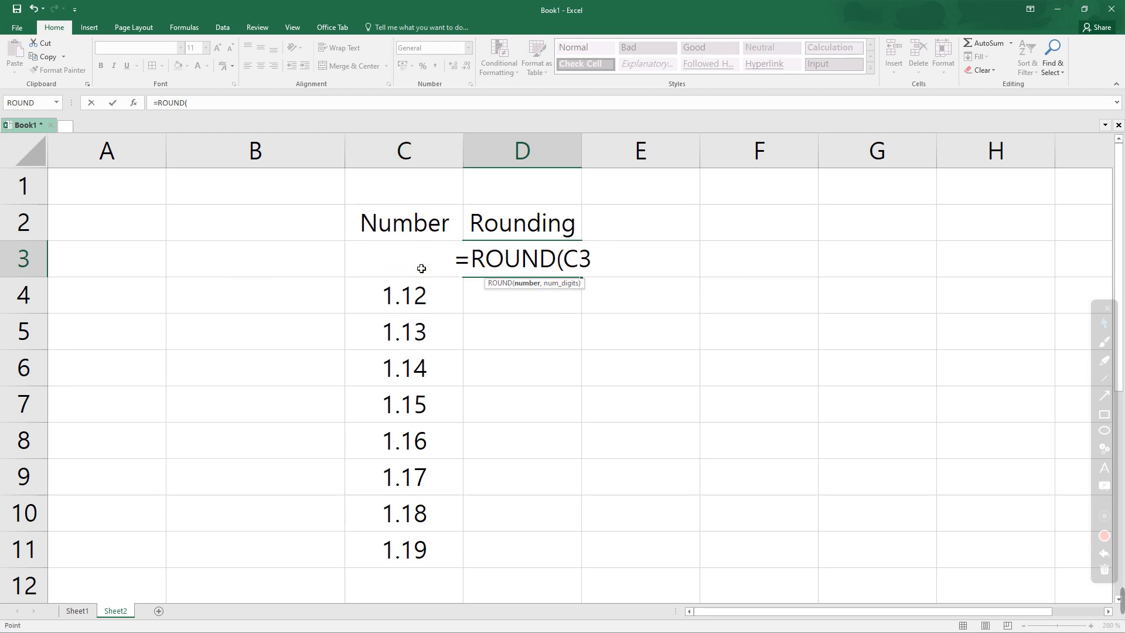
{"action": "left_click", "coordinate": [218, 109]}
{"action": "type", "text": "m"}
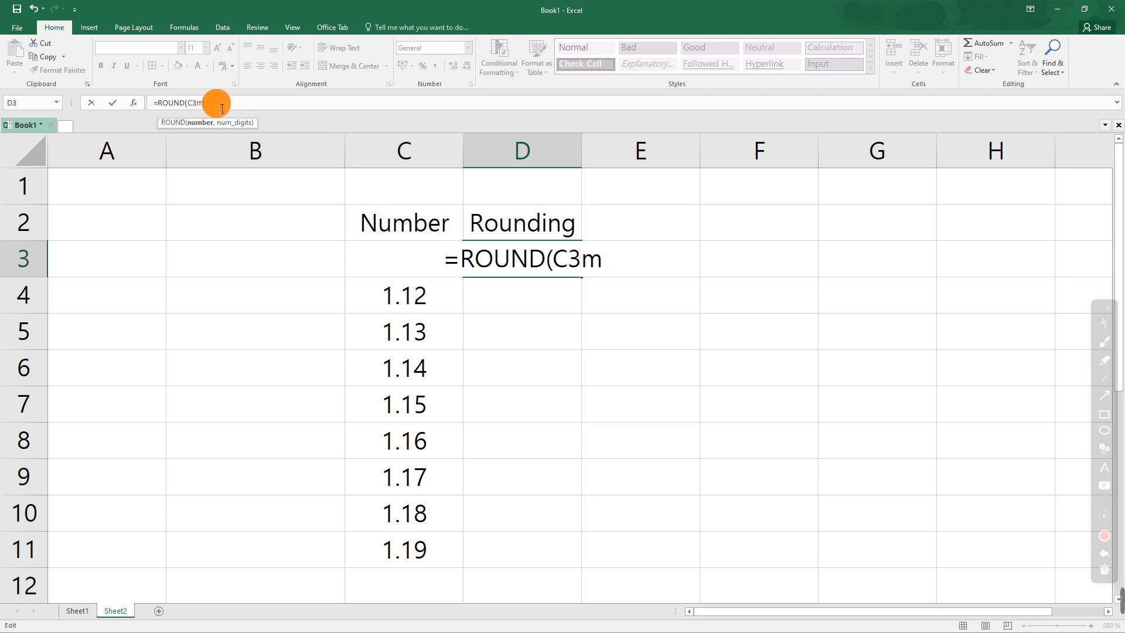
{"action": "key", "text": "BackSpace"}
{"action": "type", "text": ","}
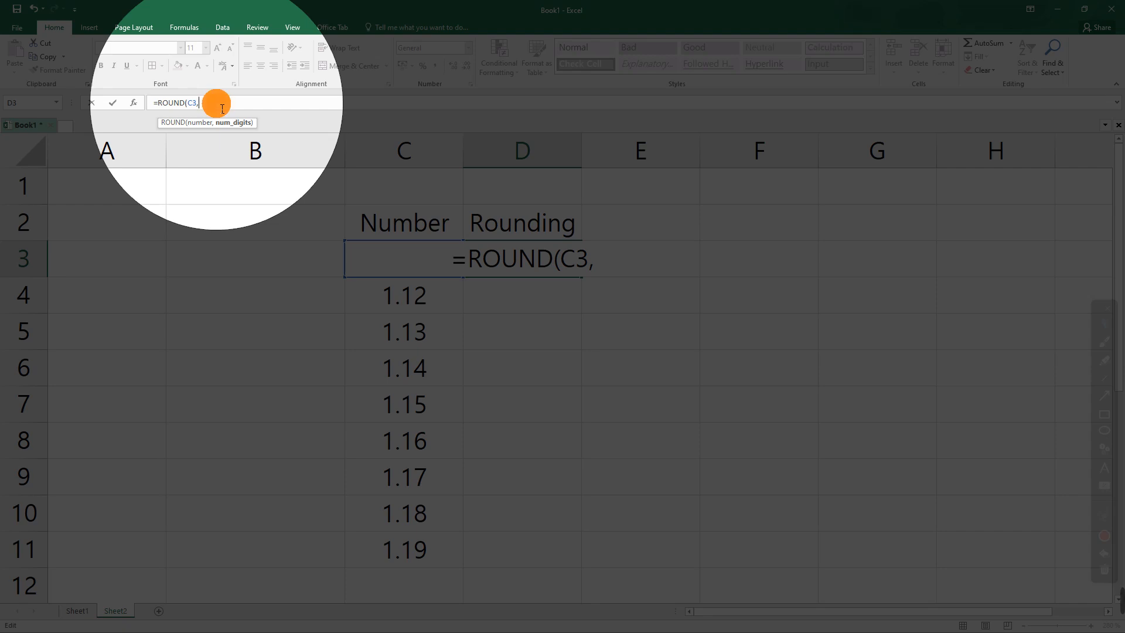
{"action": "type", "text": "1)"}
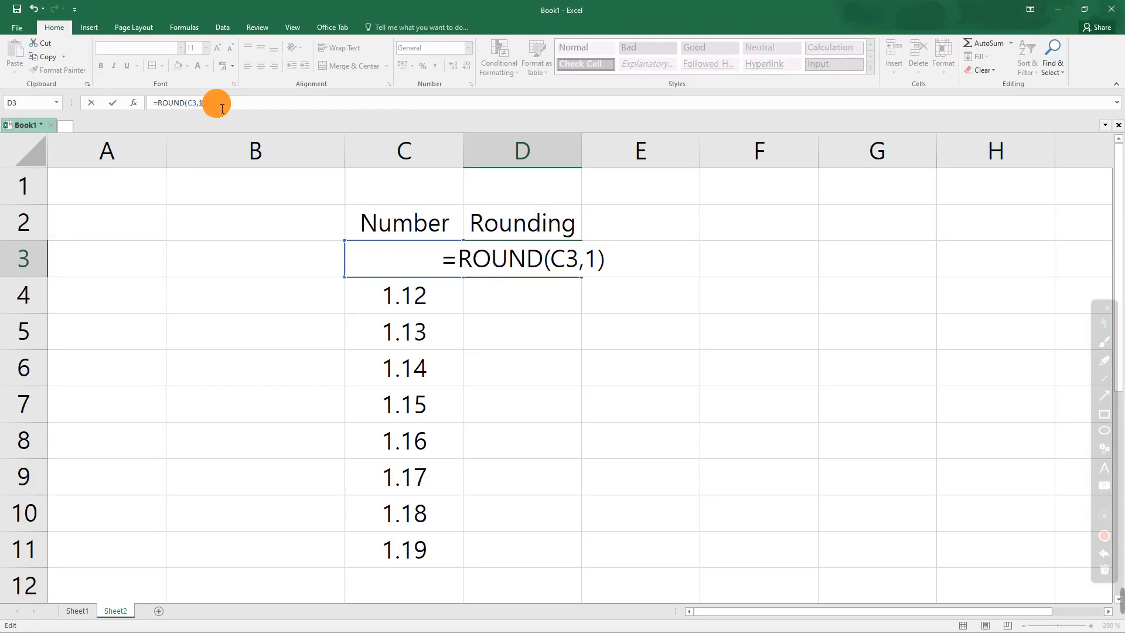
{"action": "key", "text": "Return"}
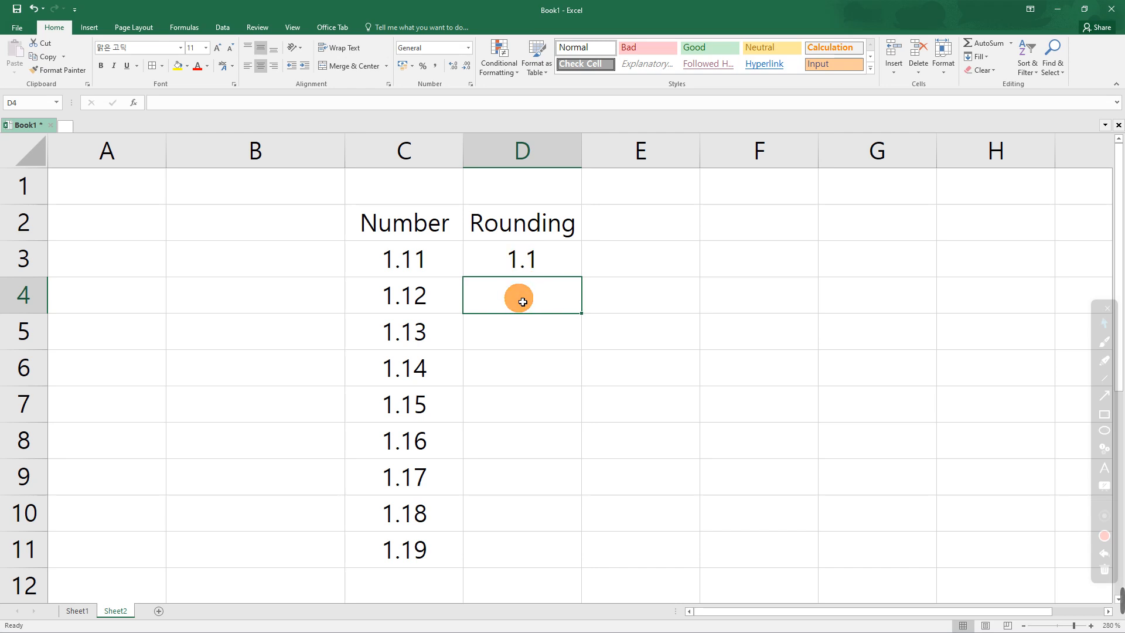
Make the cell reference in the D3 formula absolute so that it reads =ROUND($C$3,1)
{"action": "left_click_drag", "start_coordinate": [523, 301], "coordinate": [529, 545]}
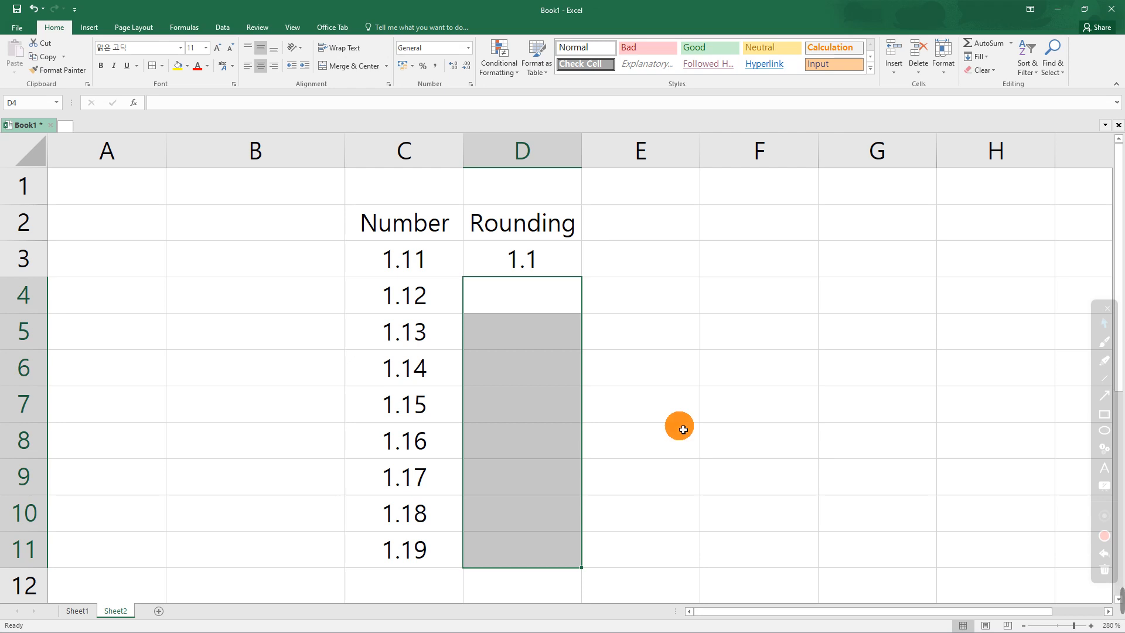
{"action": "left_click", "coordinate": [528, 260]}
{"action": "left_click", "coordinate": [213, 102]}
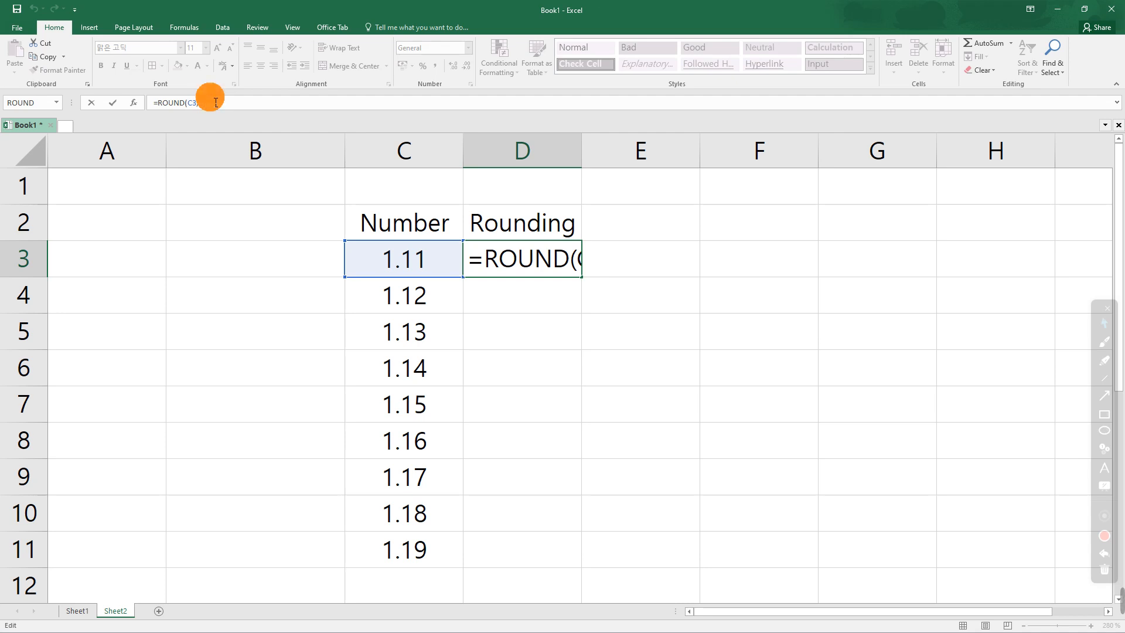
{"action": "key", "text": "BackSpace"}
{"action": "type", "text": "1)"}
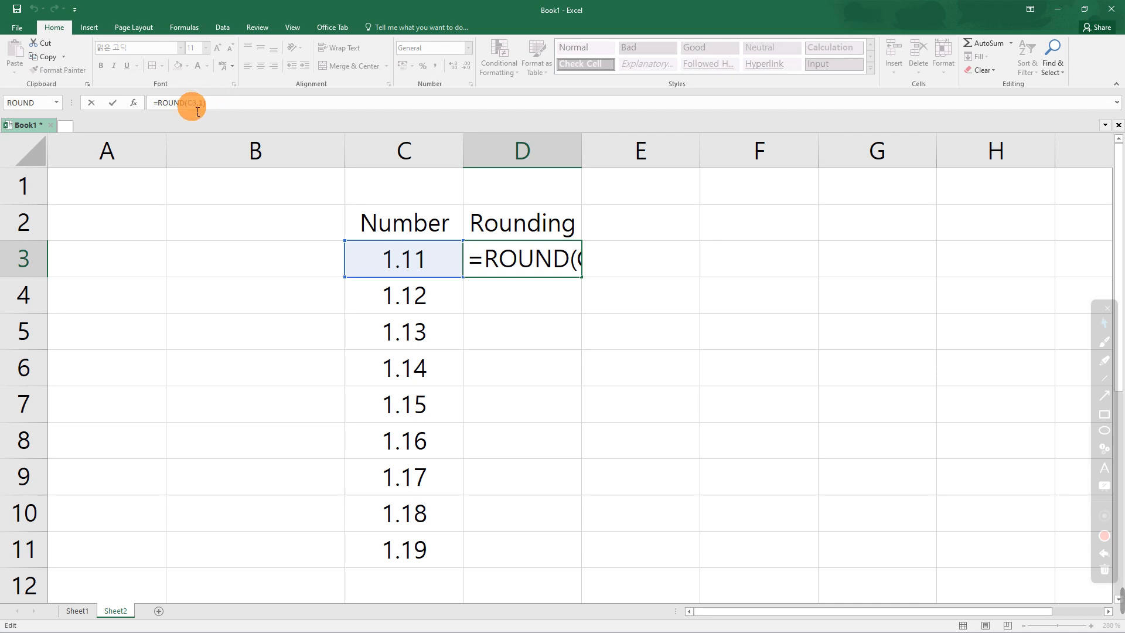
{"action": "left_click", "coordinate": [195, 105]}
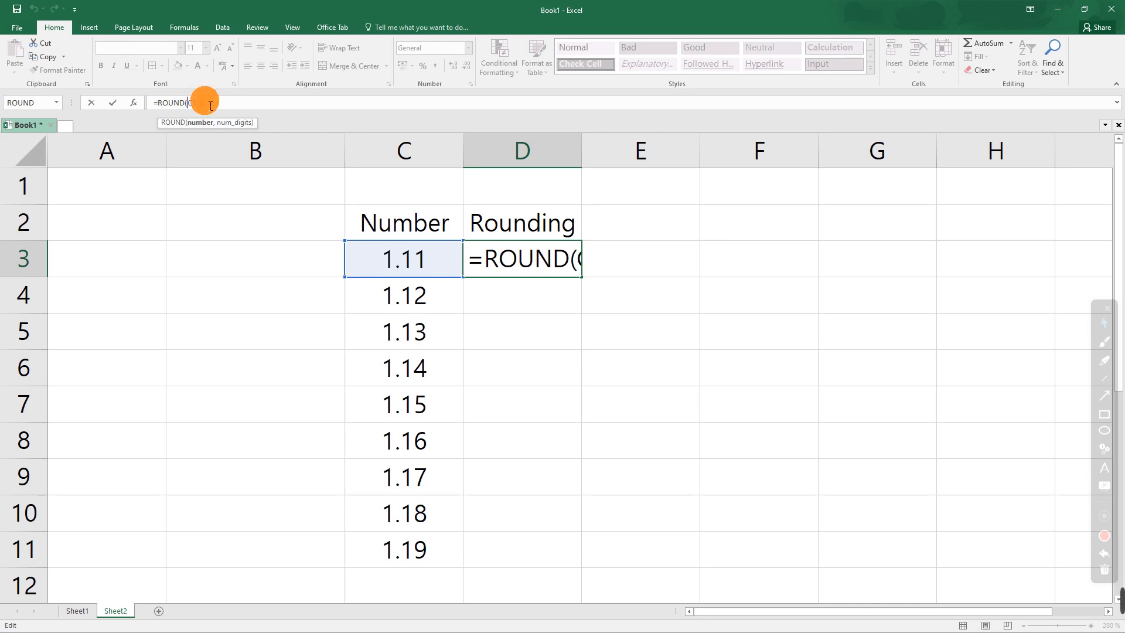
{"action": "type", "text": "$"}
{"action": "left_click", "coordinate": [197, 104]}
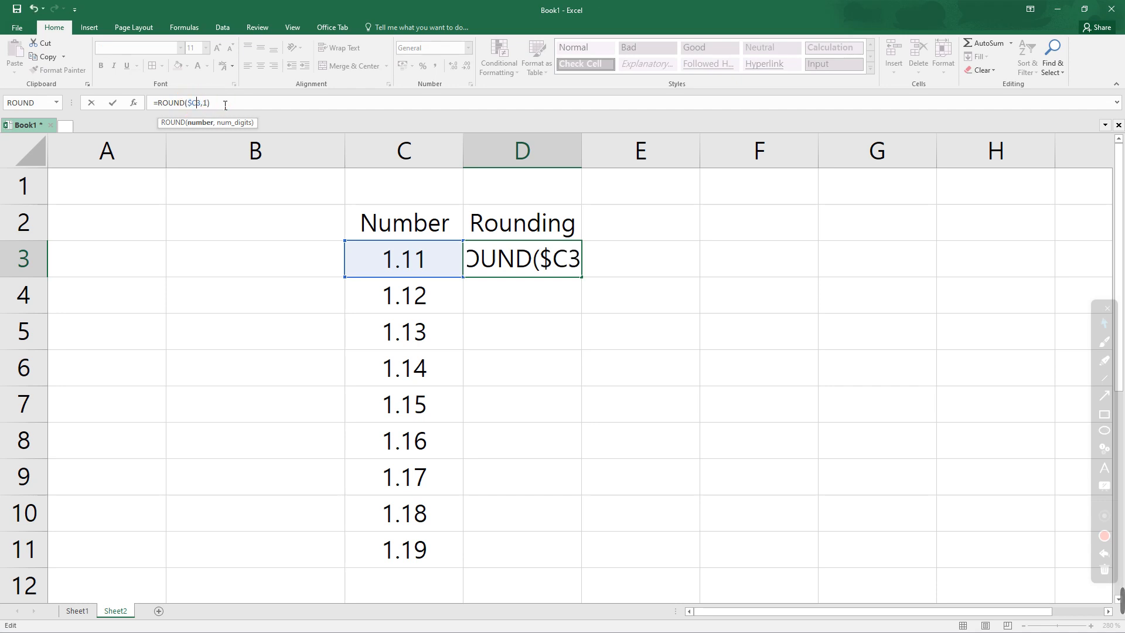
{"action": "type", "text": "$"}
{"action": "key", "text": "Return"}
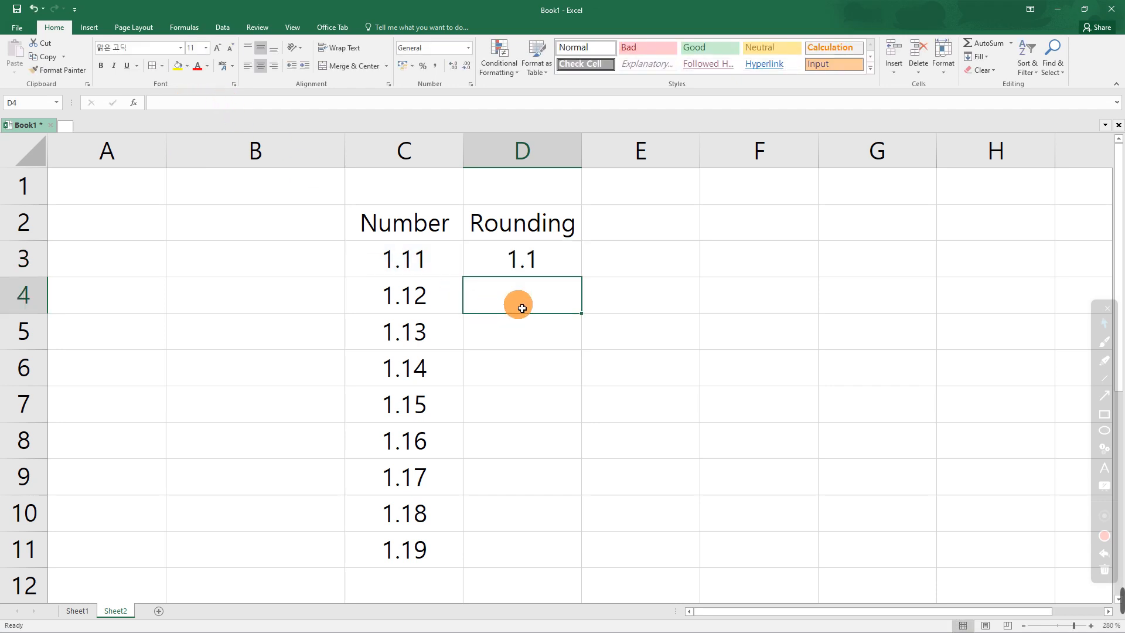
Copy the ROUND formula from D3 down through D11
{"action": "left_click", "coordinate": [572, 258]}
{"action": "left_click_drag", "start_coordinate": [587, 281], "coordinate": [584, 569]}
{"action": "left_click", "coordinate": [718, 365]}
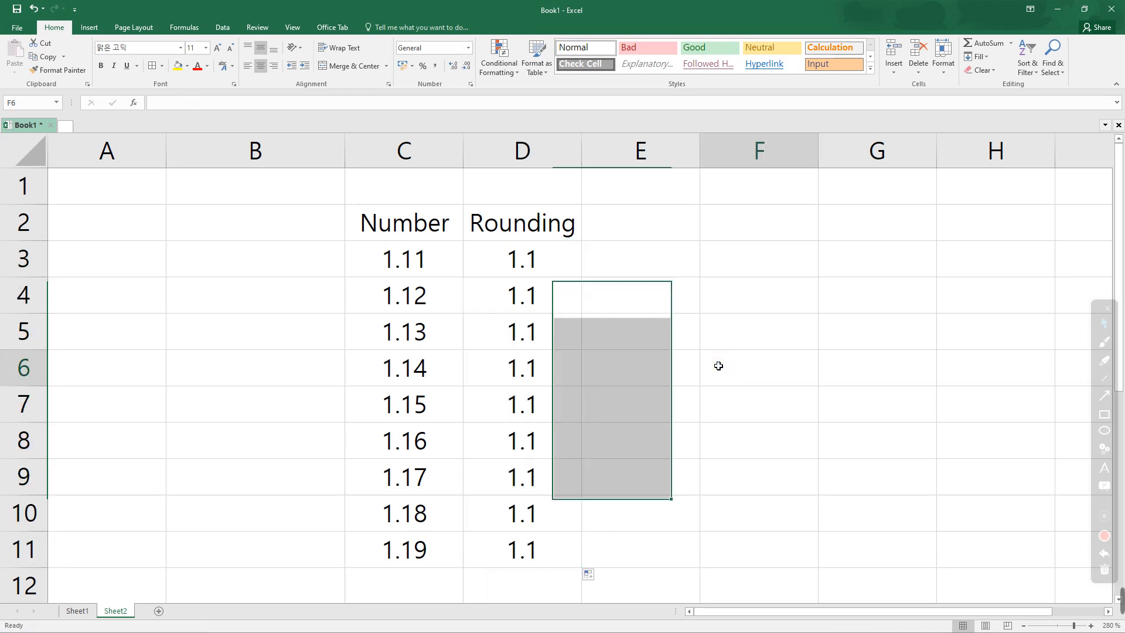
Inspect the copied ROUND formulas in D4 and D5 to see which cell they reference
{"action": "left_click", "coordinate": [526, 296]}
{"action": "left_click", "coordinate": [244, 112]}
{"action": "left_click", "coordinate": [525, 316]}
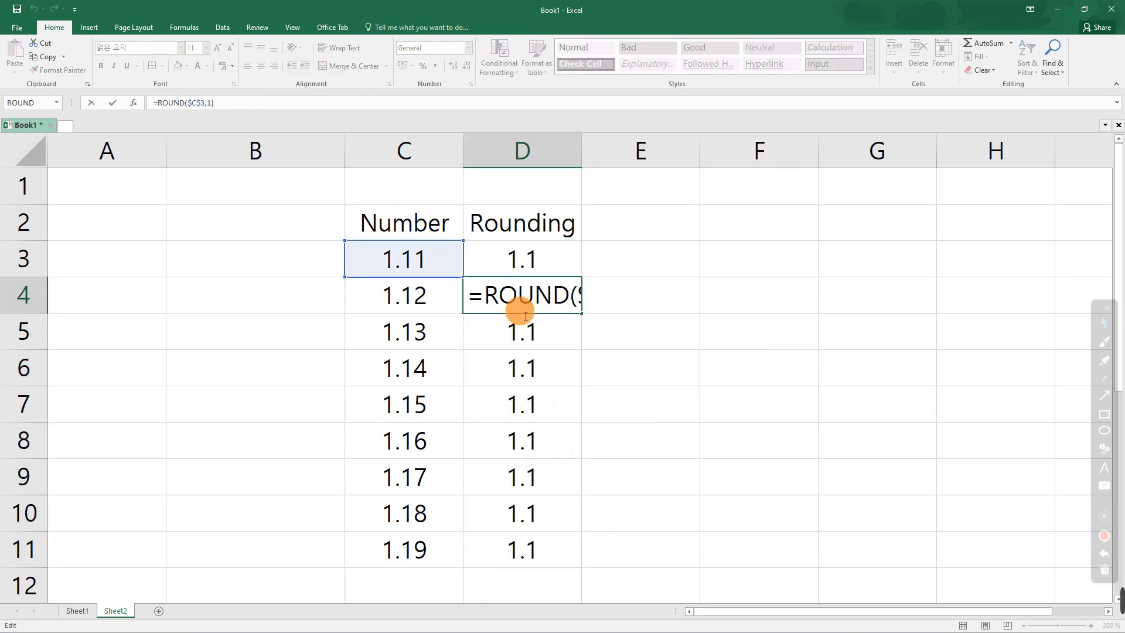
{"action": "left_click", "coordinate": [523, 329]}
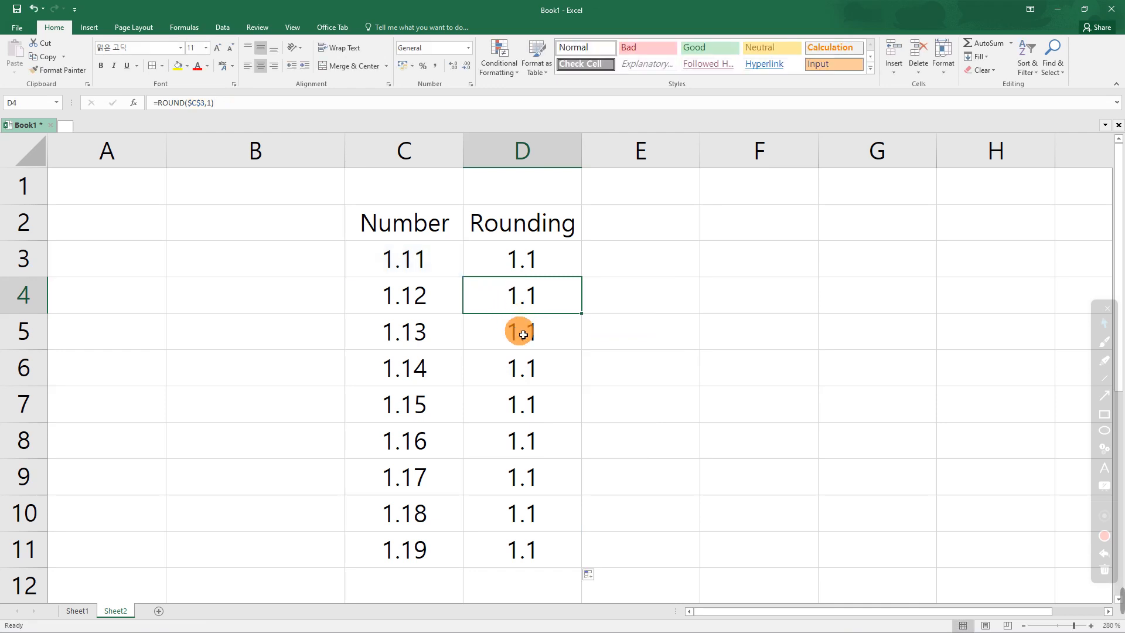
{"action": "left_click", "coordinate": [242, 105]}
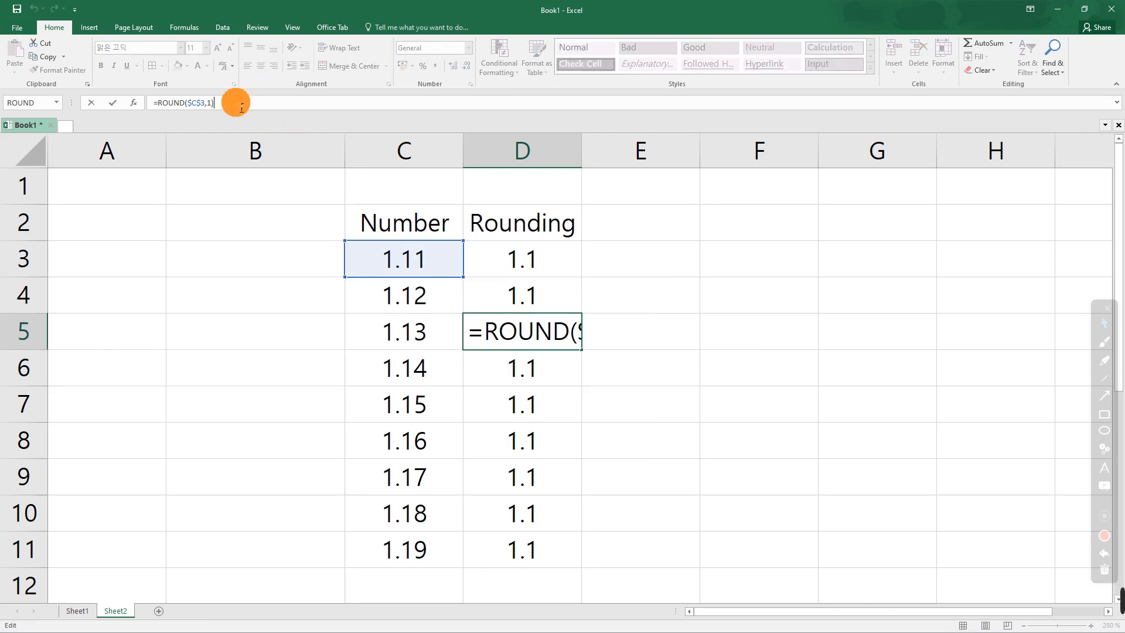
{"action": "key", "text": "Escape"}
{"action": "double_click", "coordinate": [510, 332]}
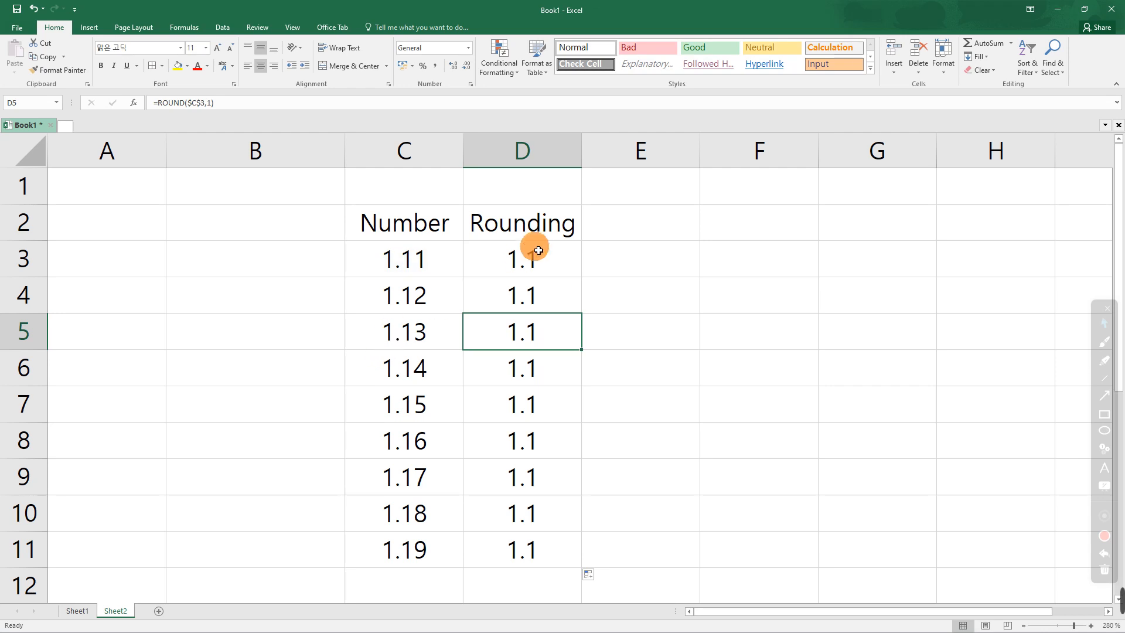
Clear the copied ROUND formulas below D3, down through D11
{"action": "left_click", "coordinate": [521, 249]}
{"action": "left_click_drag", "start_coordinate": [537, 292], "coordinate": [545, 566]}
{"action": "key", "text": "Delete"}
Make the cell reference in the D3 formula relative so that it reads =ROUND(C3,1)
{"action": "left_click", "coordinate": [515, 253]}
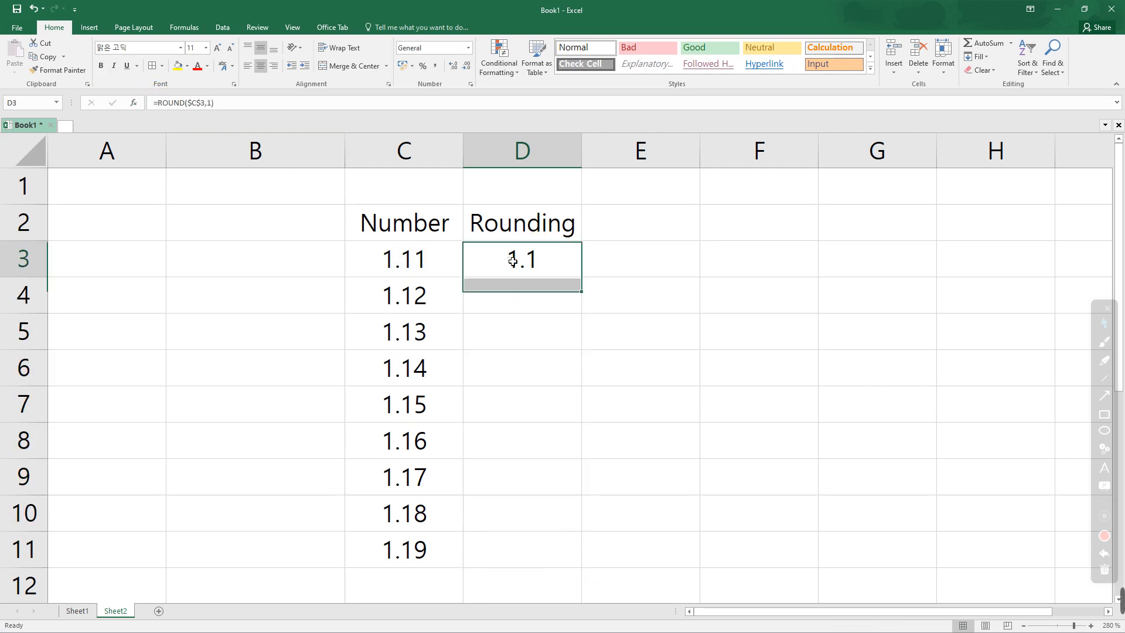
{"action": "left_click", "coordinate": [194, 105]}
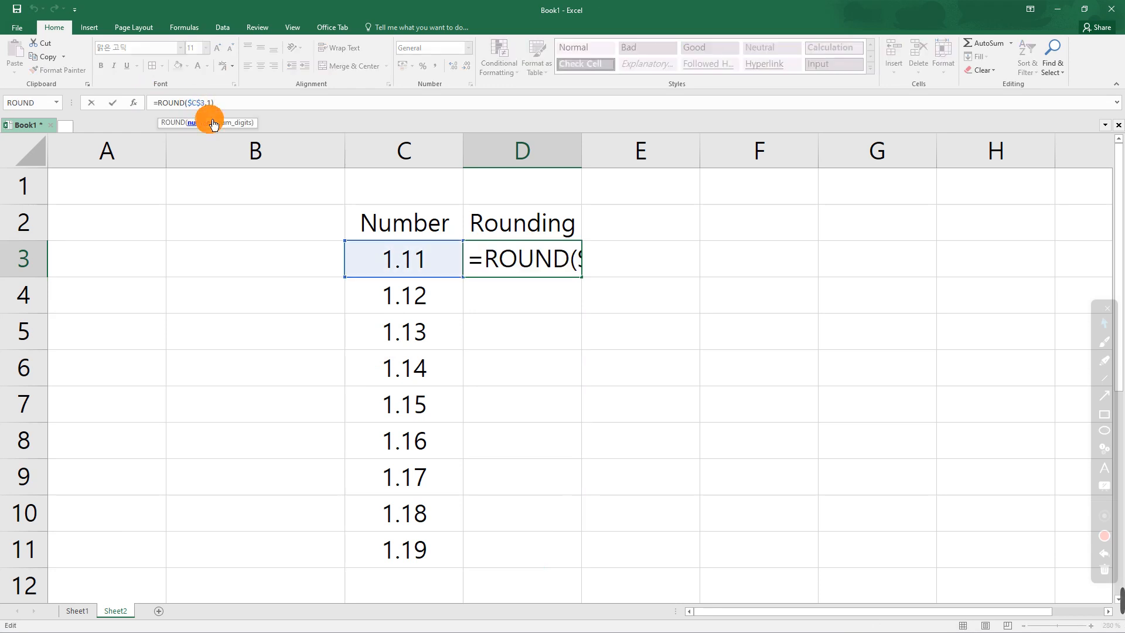
{"action": "key", "text": "BackSpace"}
{"action": "left_click", "coordinate": [196, 104]}
{"action": "key", "text": "BackSpace"}
{"action": "left_click", "coordinate": [221, 105]}
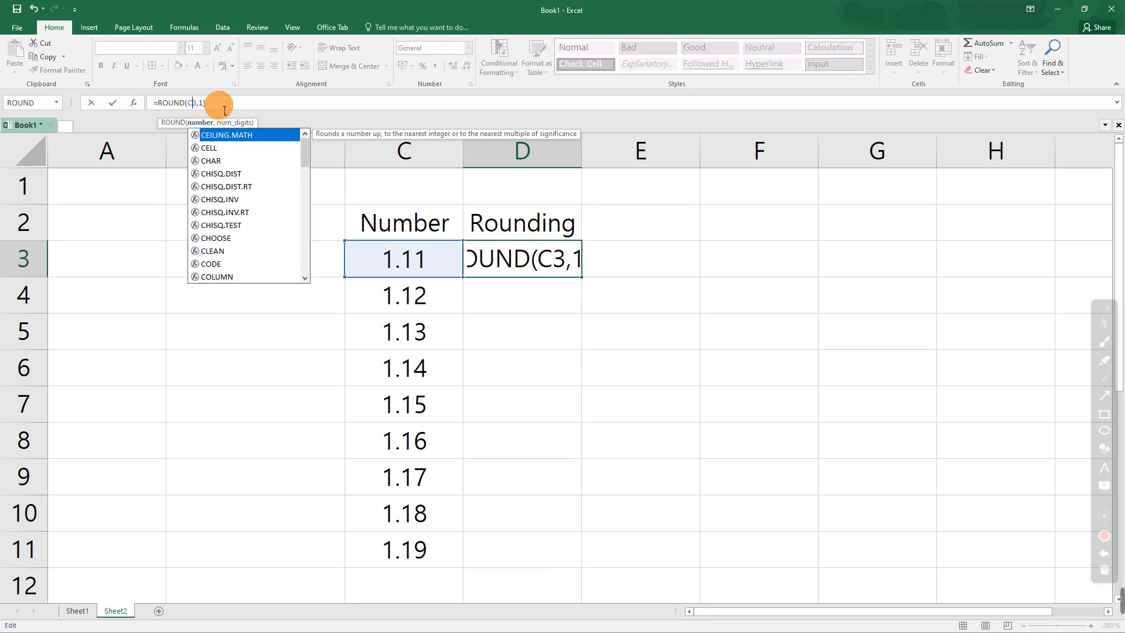
{"action": "left_click", "coordinate": [220, 105]}
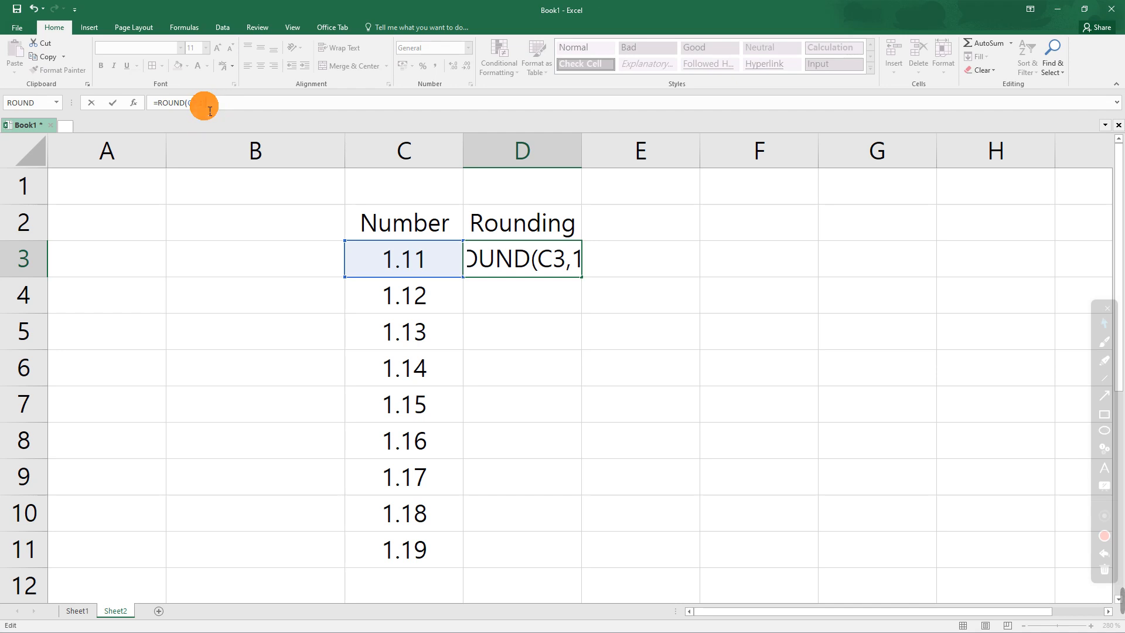
{"action": "key", "text": "Return"}
Copy the relative ROUND formula from D3 down through D11
{"action": "left_click", "coordinate": [515, 252]}
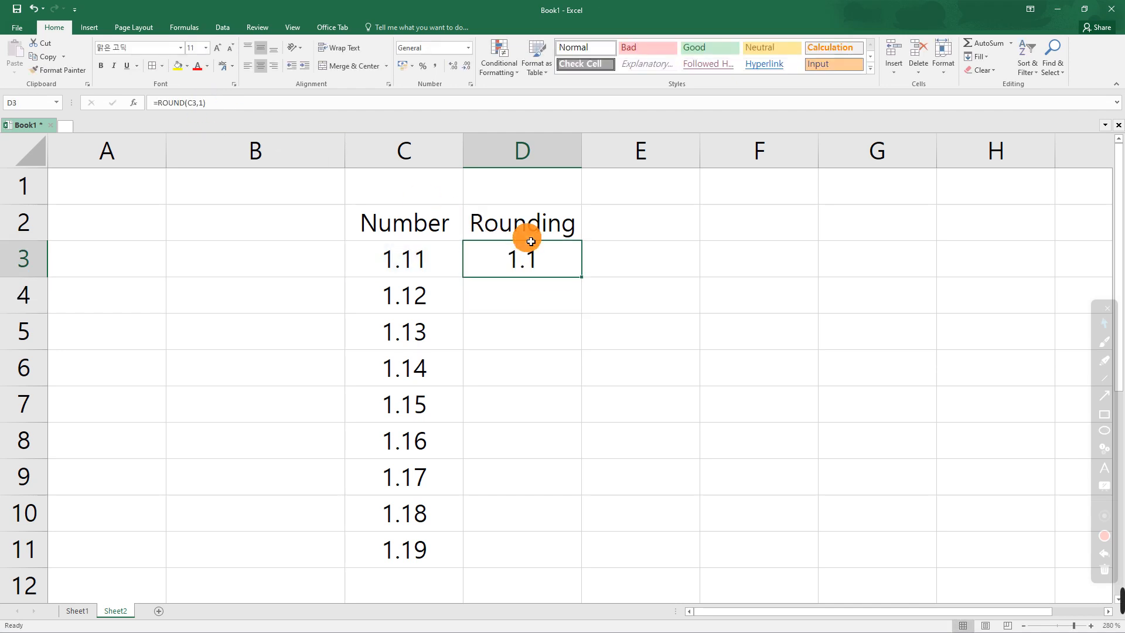
{"action": "key", "text": "F4"}
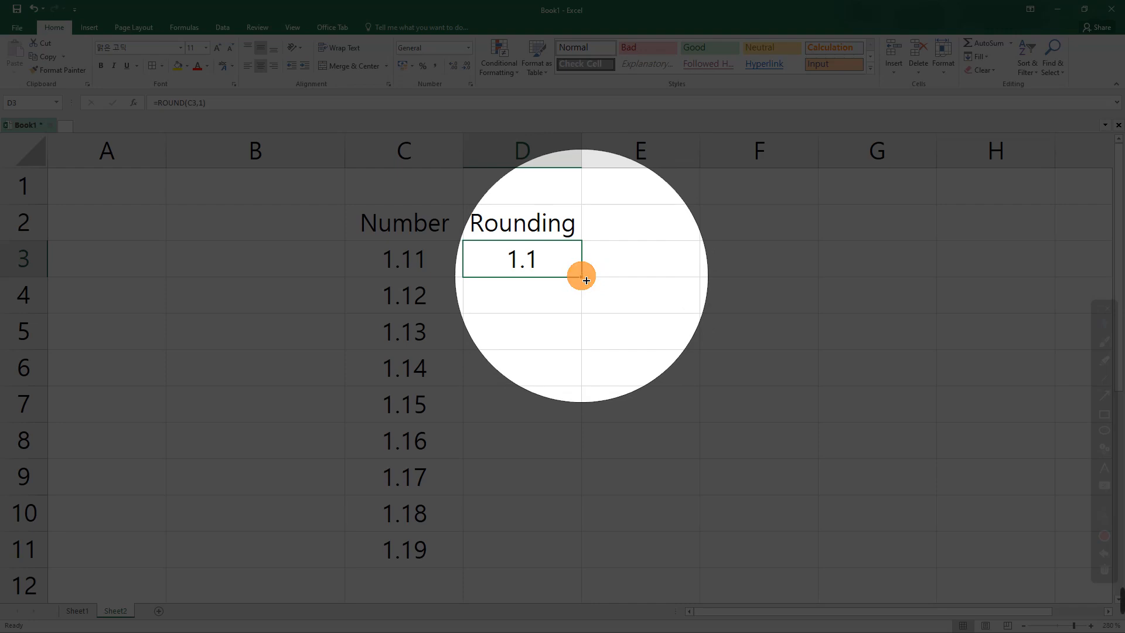
{"action": "left_click_drag", "start_coordinate": [587, 281], "coordinate": [562, 554]}
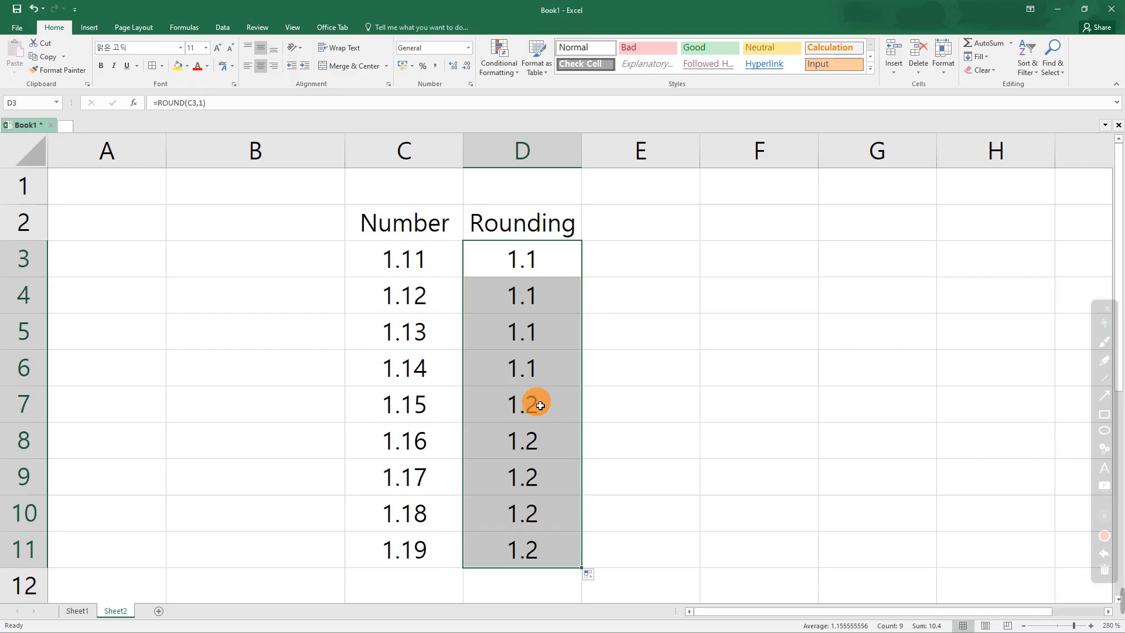
{"action": "left_click", "coordinate": [656, 307]}
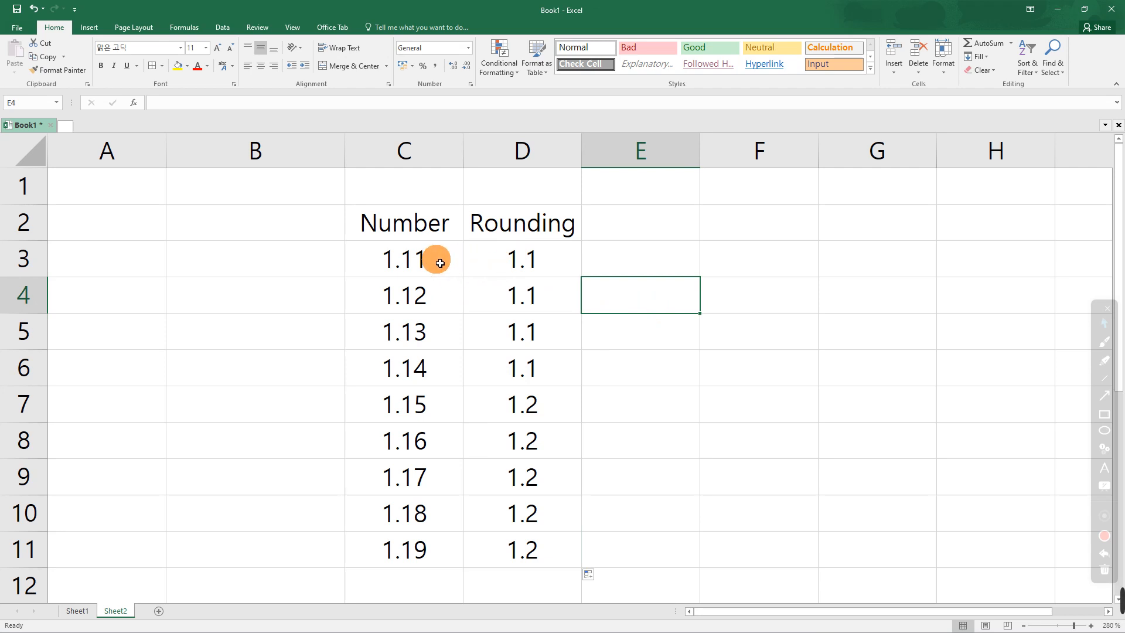
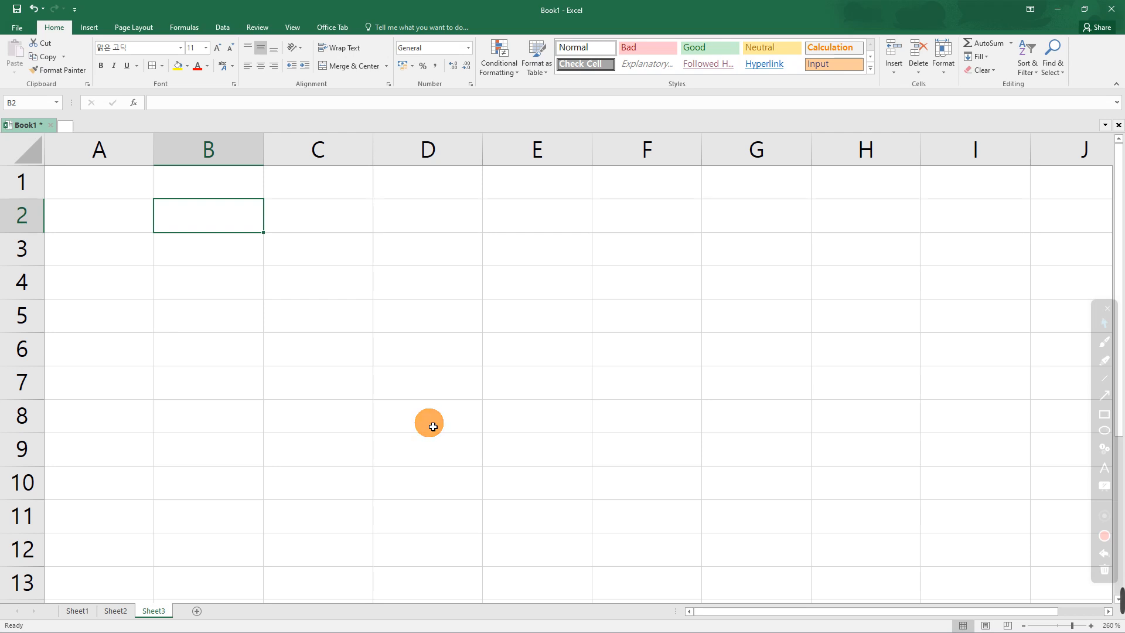
Search for the SQRT function in the Insert Function dialog from cell B2
{"action": "left_click", "coordinate": [134, 104]}
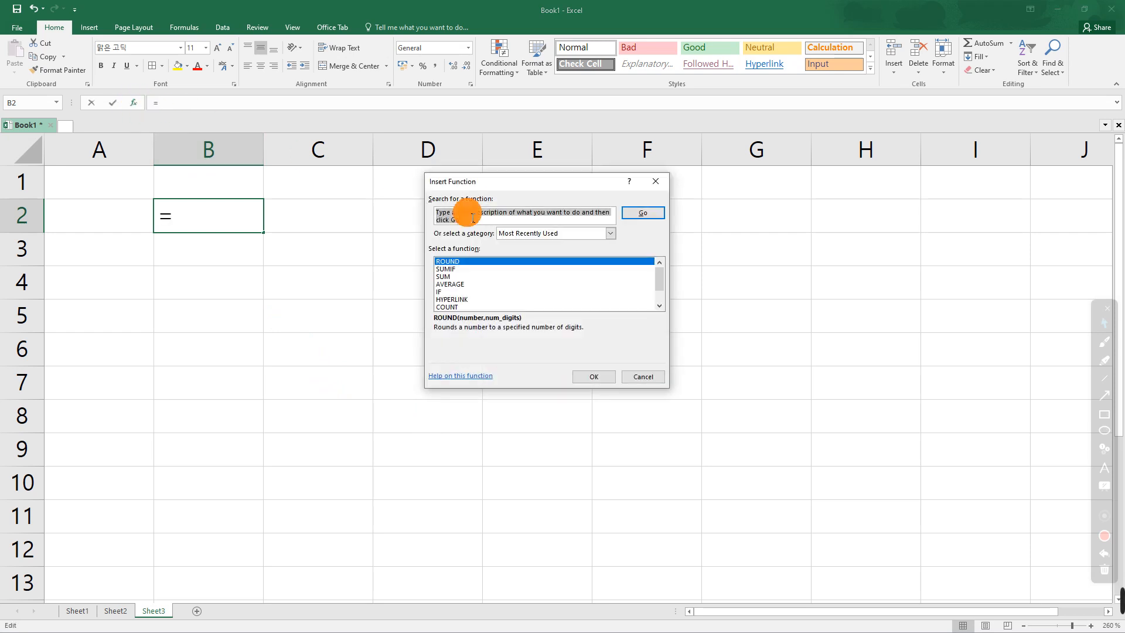
{"action": "type", "text": "SORT"}
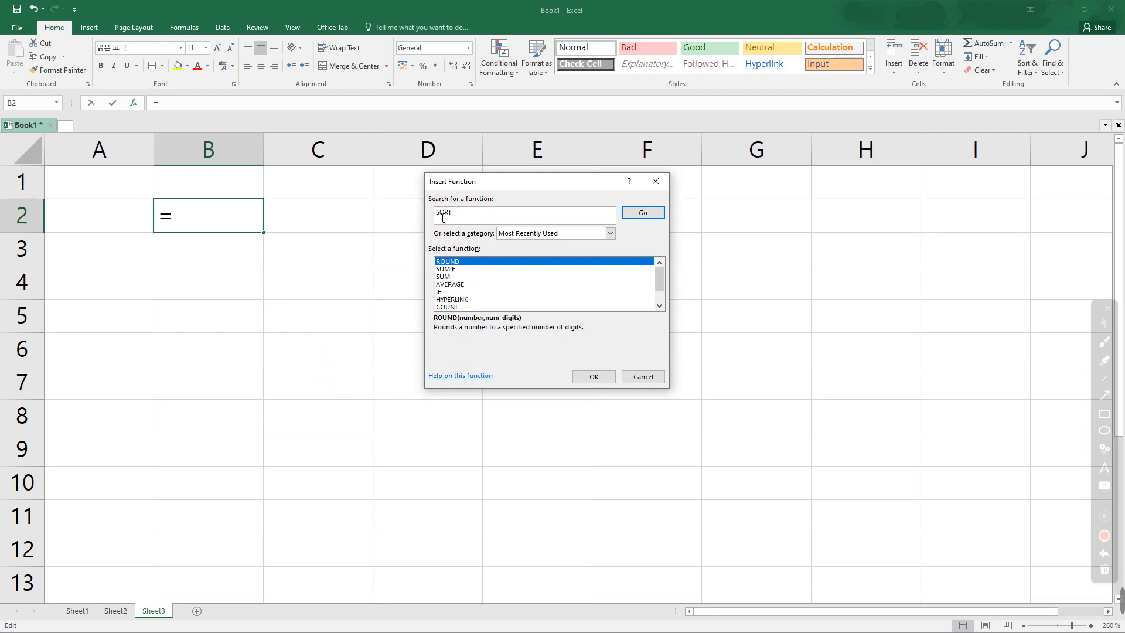
{"action": "left_click", "coordinate": [439, 214]}
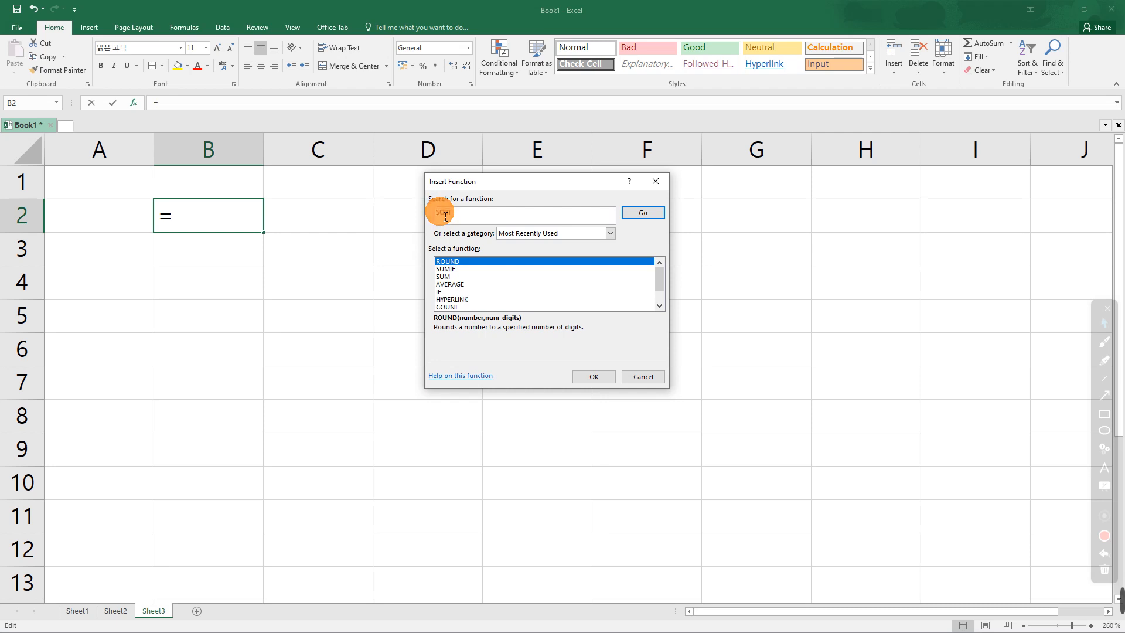
{"action": "type", "text": "="}
{"action": "left_click", "coordinate": [633, 217]}
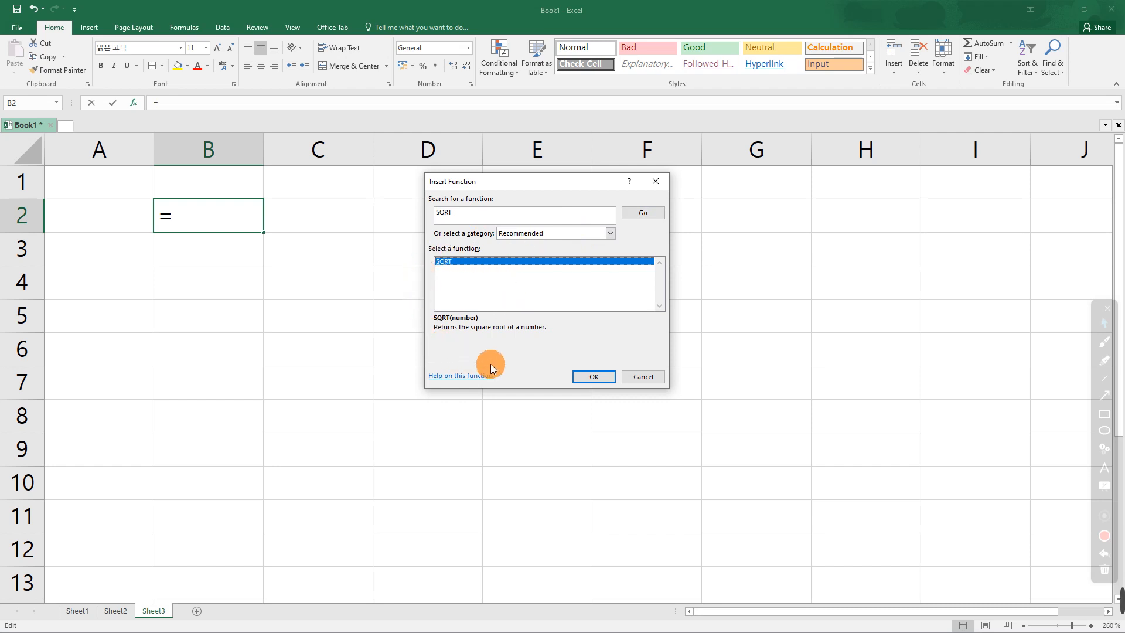
Read the SQRT help article from its syntax through its examples, and leave the function dialog without inserting anything
{"action": "left_click", "coordinate": [469, 376]}
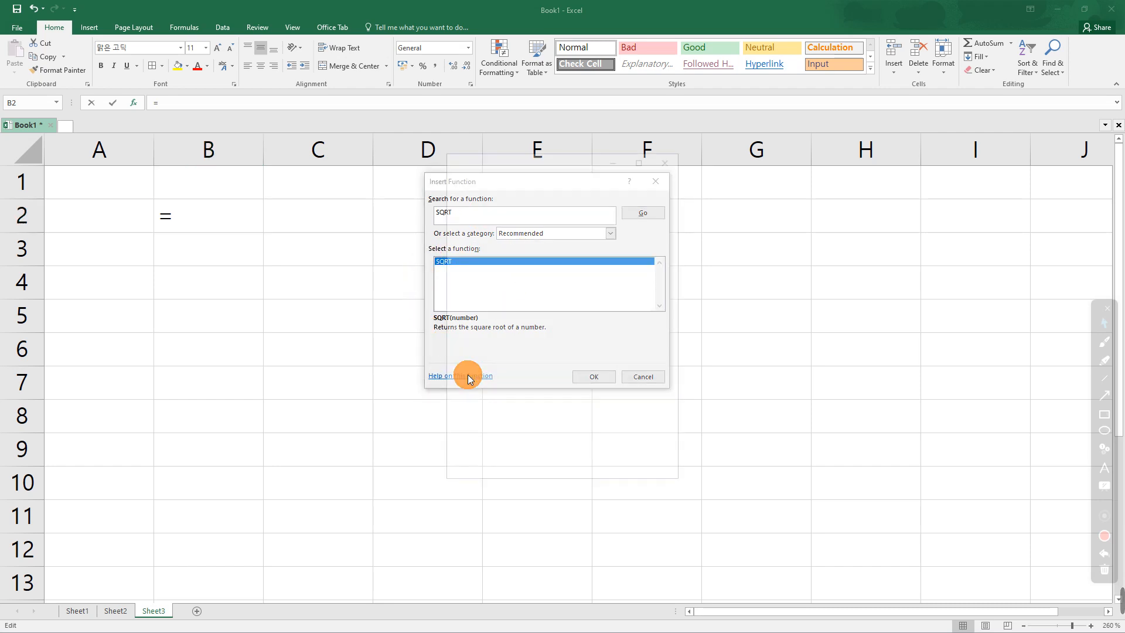
{"action": "left_click", "coordinate": [642, 159]}
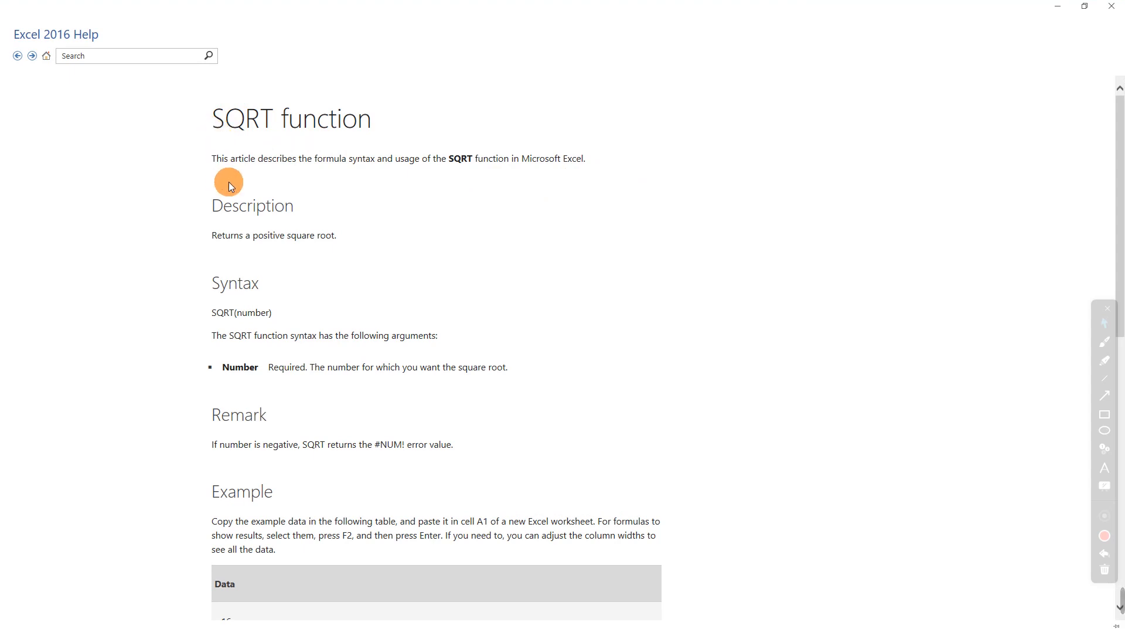
{"action": "scroll", "coordinate": [396, 217], "scroll_direction": "down", "scroll_amount": 8}
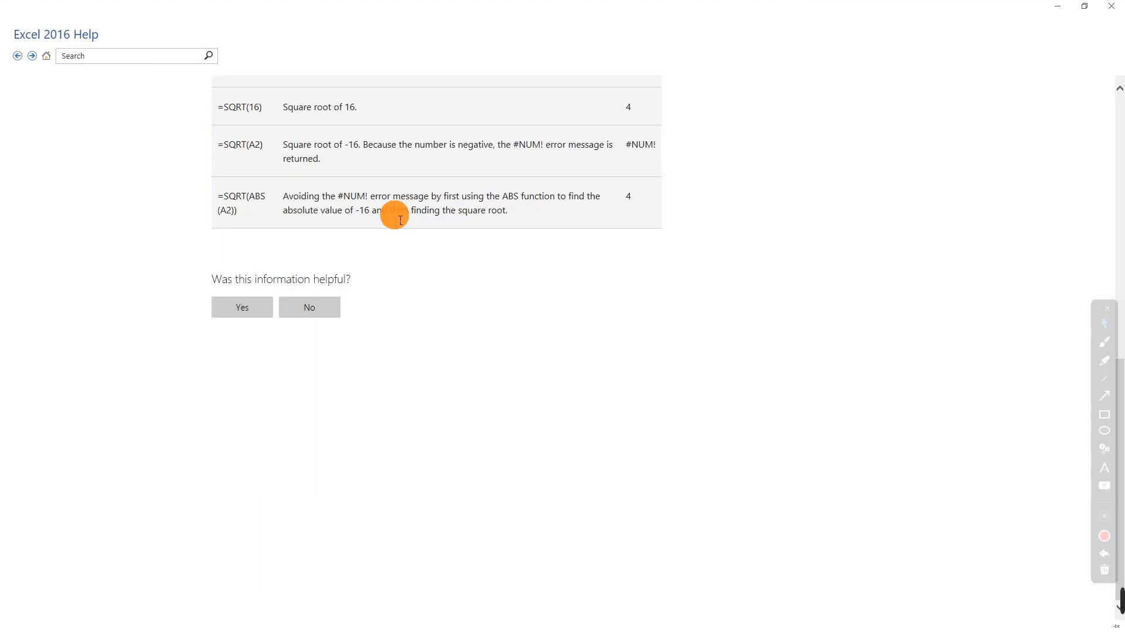
{"action": "scroll", "coordinate": [401, 221], "scroll_direction": "up", "scroll_amount": 8}
{"action": "scroll", "coordinate": [401, 221], "scroll_direction": "up", "scroll_amount": 1}
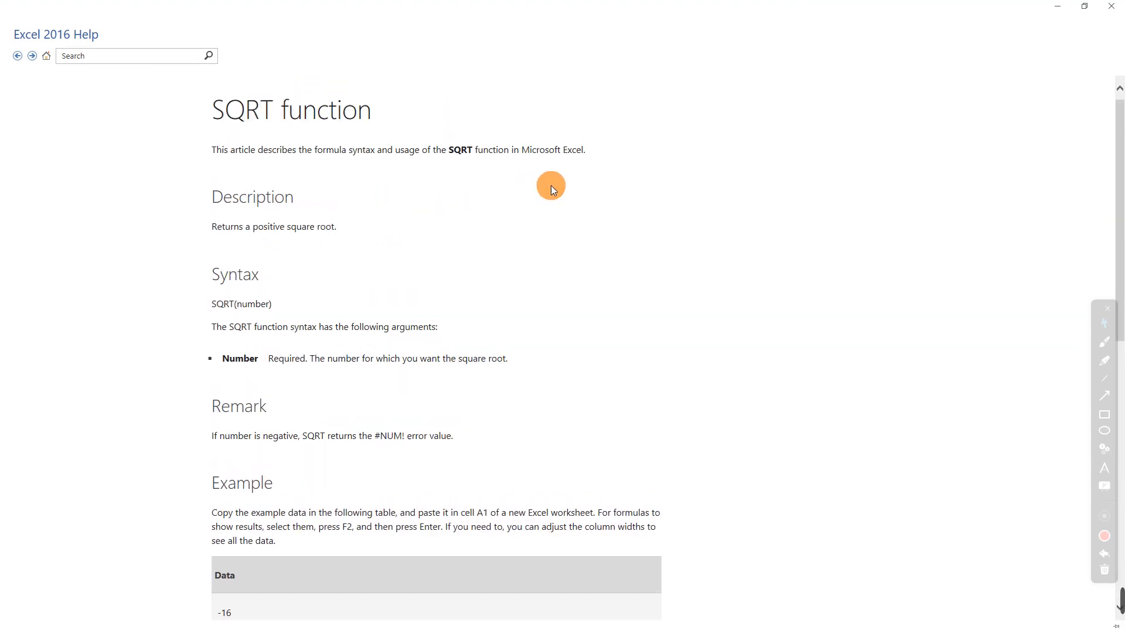
{"action": "left_click", "coordinate": [1116, 9]}
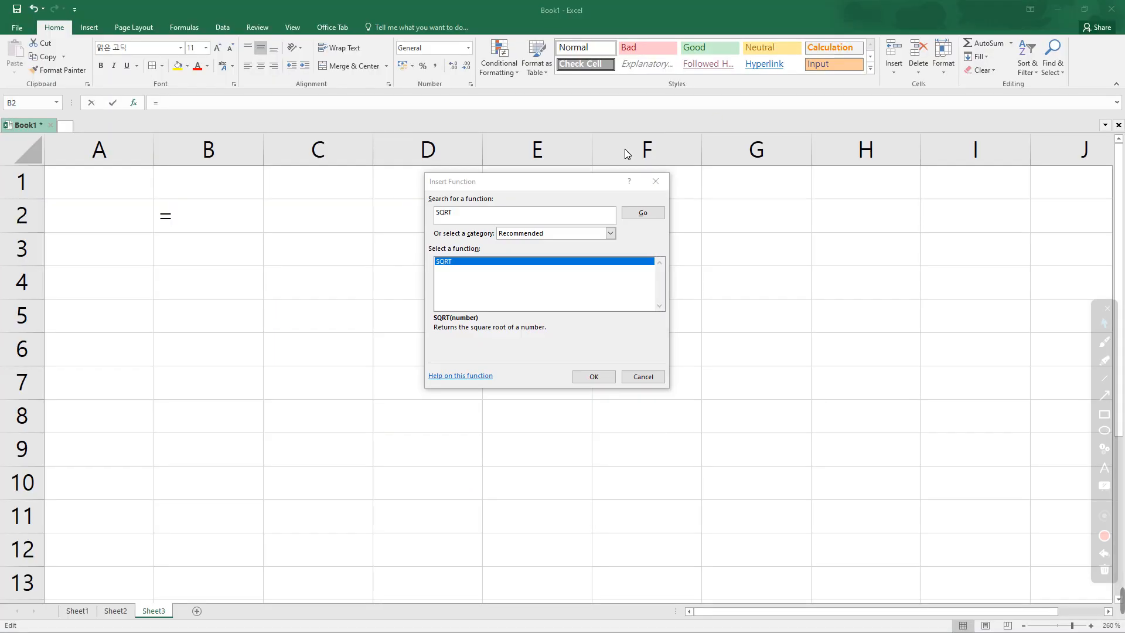
{"action": "left_click", "coordinate": [656, 182]}
{"action": "double_click", "coordinate": [188, 218]}
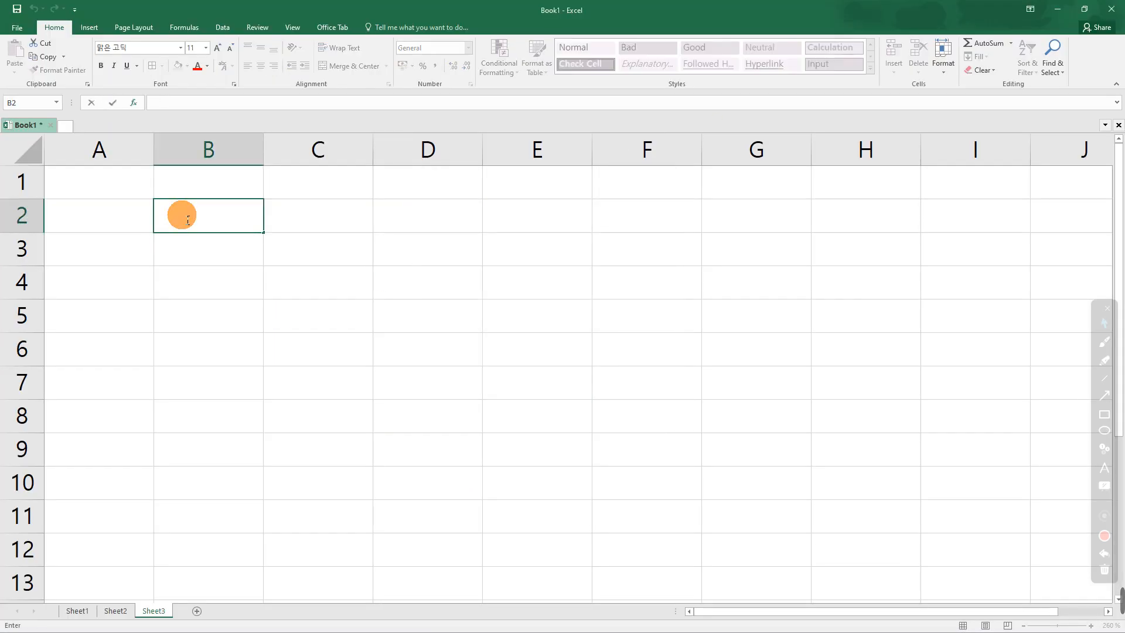
{"action": "left_click", "coordinate": [221, 271]}
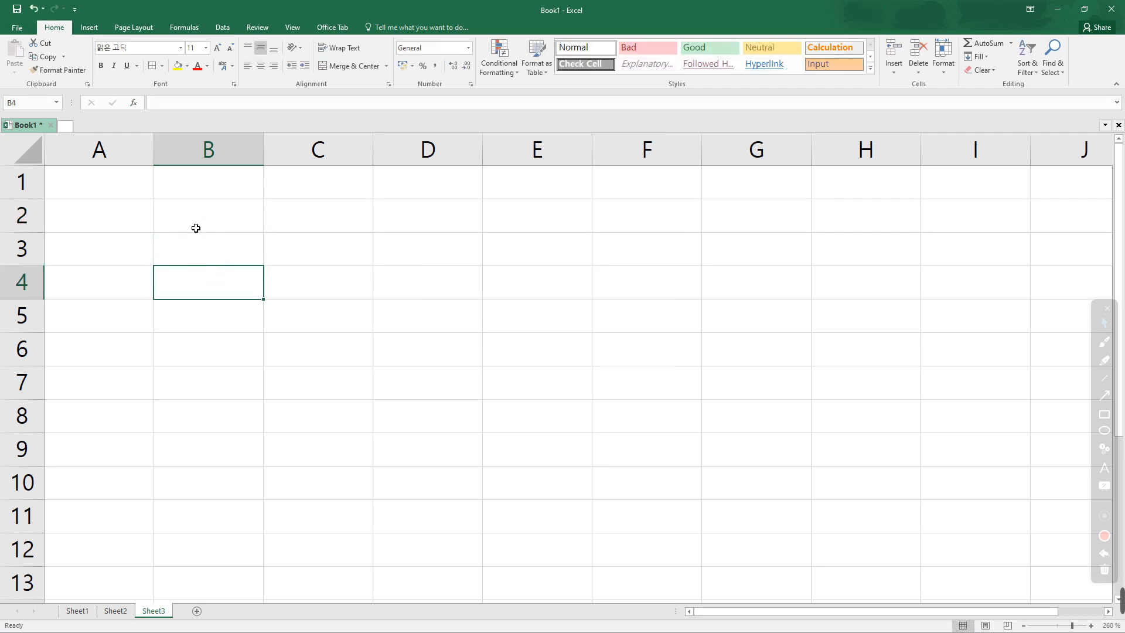
Enter the number 16 in cell A2
{"action": "left_click", "coordinate": [99, 218]}
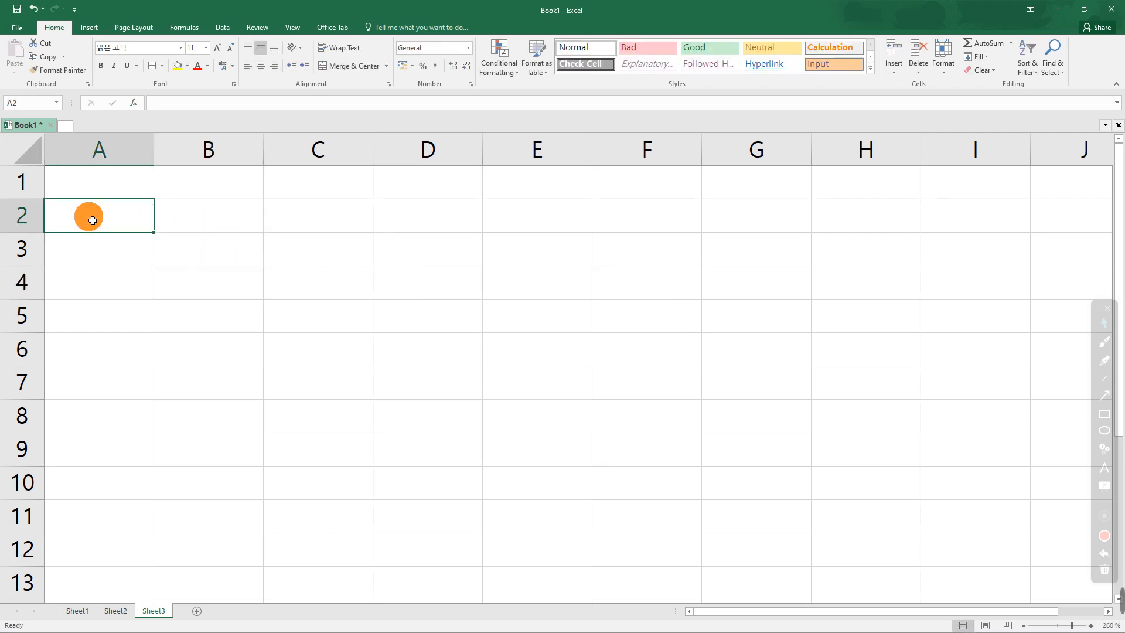
{"action": "type", "text": "16"}
{"action": "key", "text": "Return"}
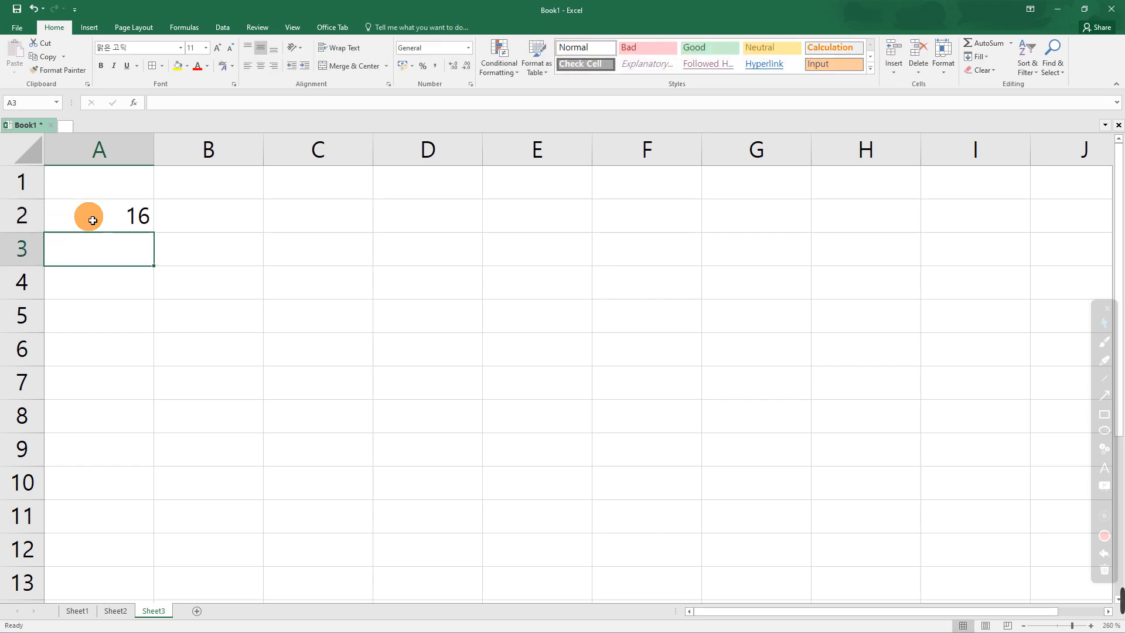
Enter the formula =SQRT(A2) in A3 to calculate the square root of the number above
{"action": "type", "text": "=S"}
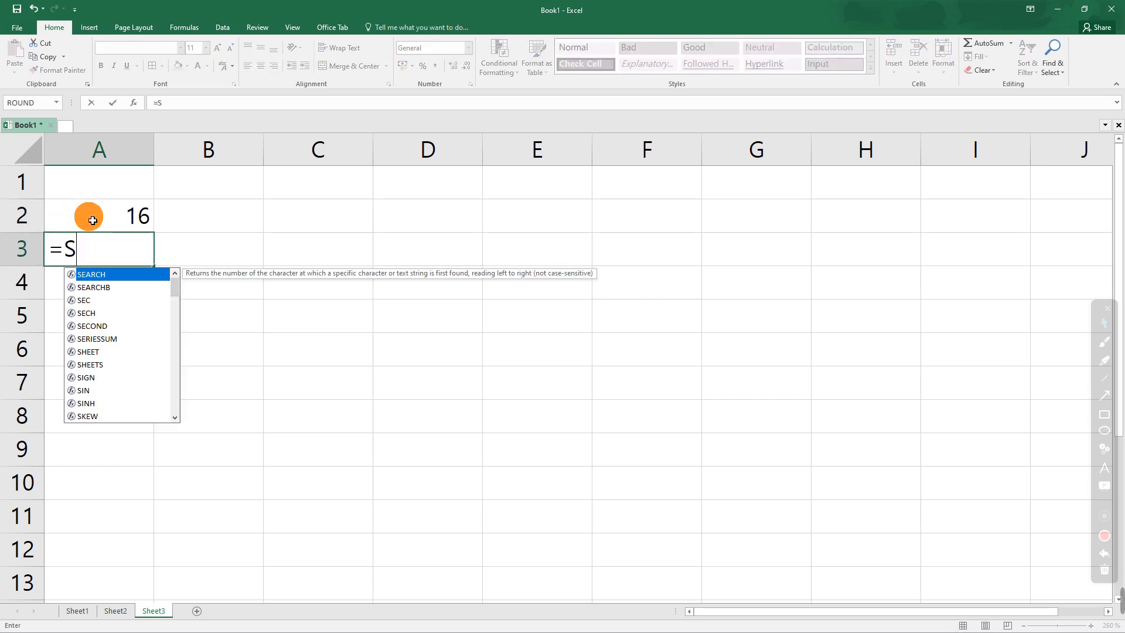
{"action": "type", "text": "QRT("}
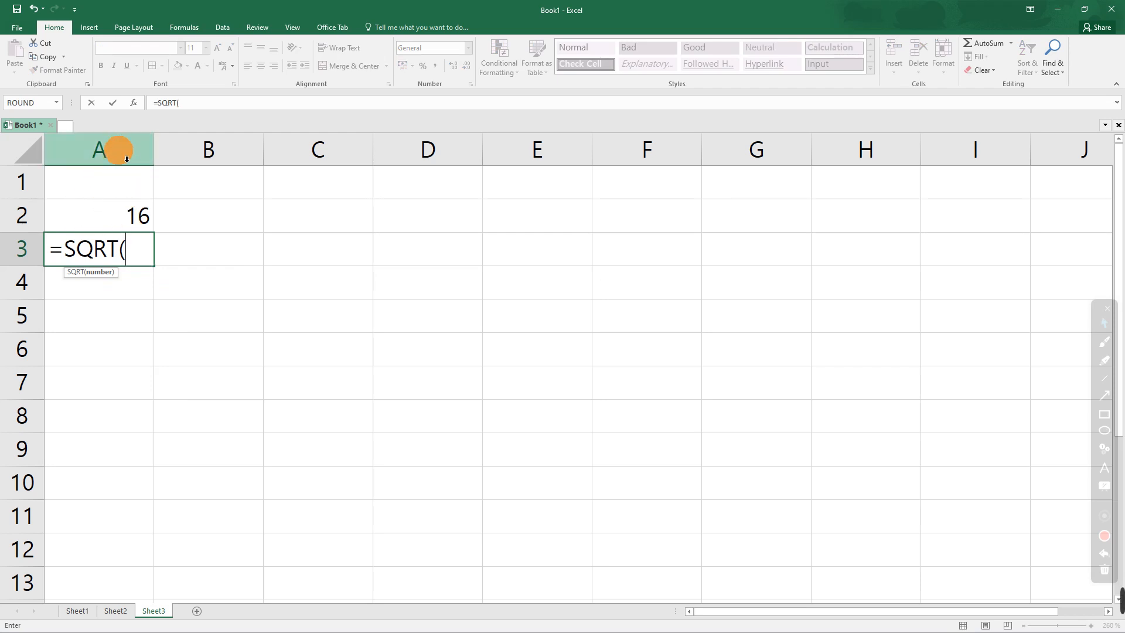
{"action": "left_click", "coordinate": [109, 217]}
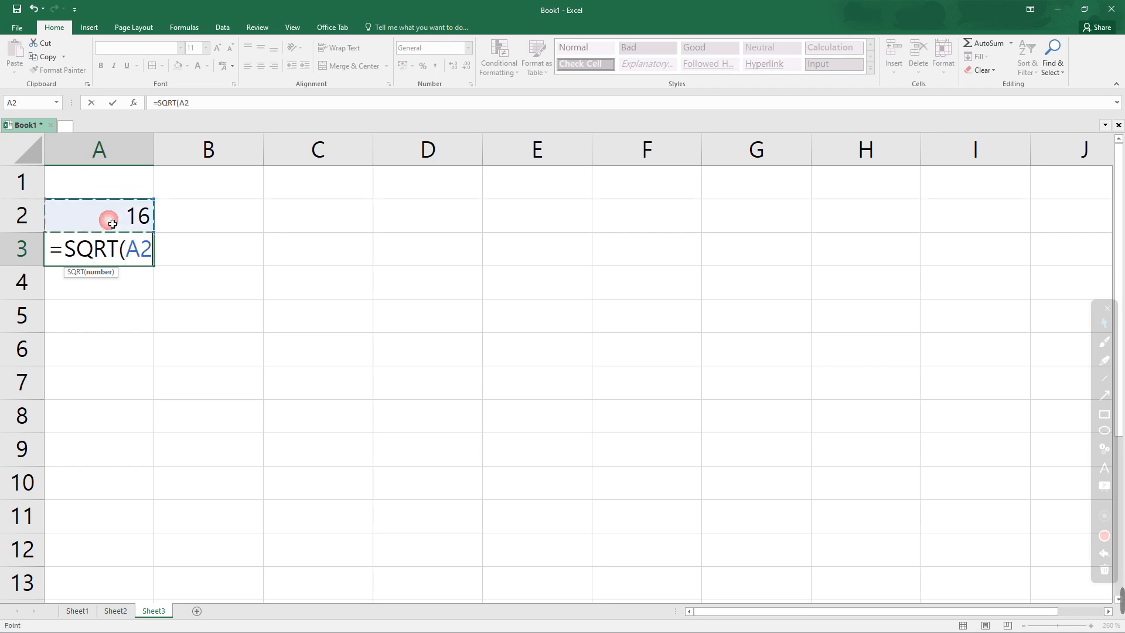
{"action": "left_click", "coordinate": [207, 110]}
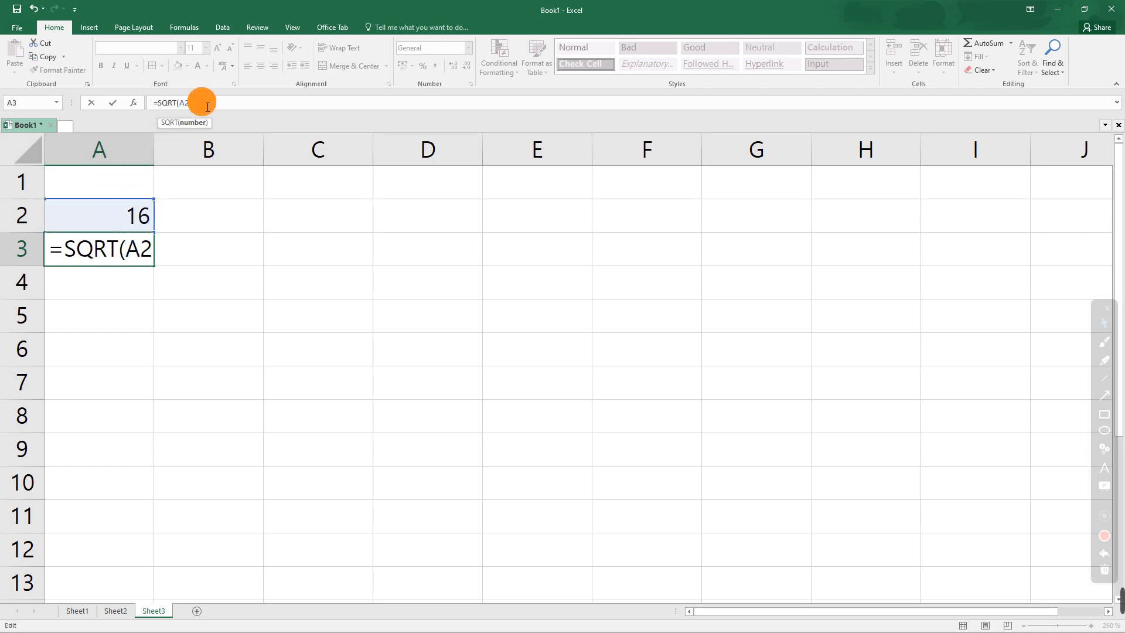
{"action": "type", "text": ")"}
{"action": "key", "text": "Return"}
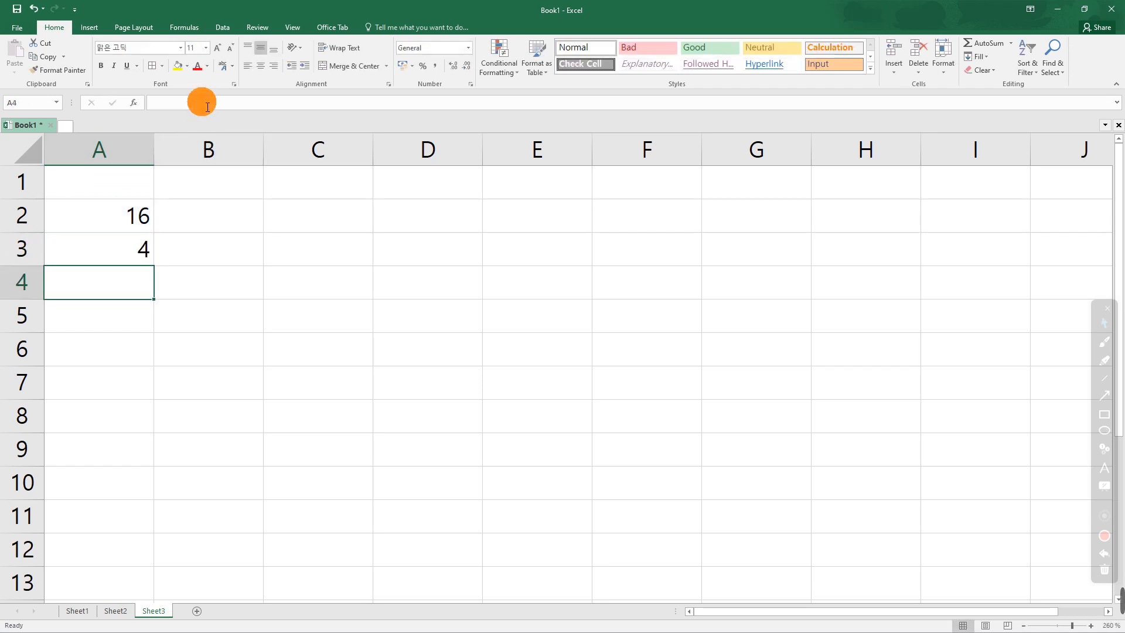
{"action": "left_click", "coordinate": [144, 247]}
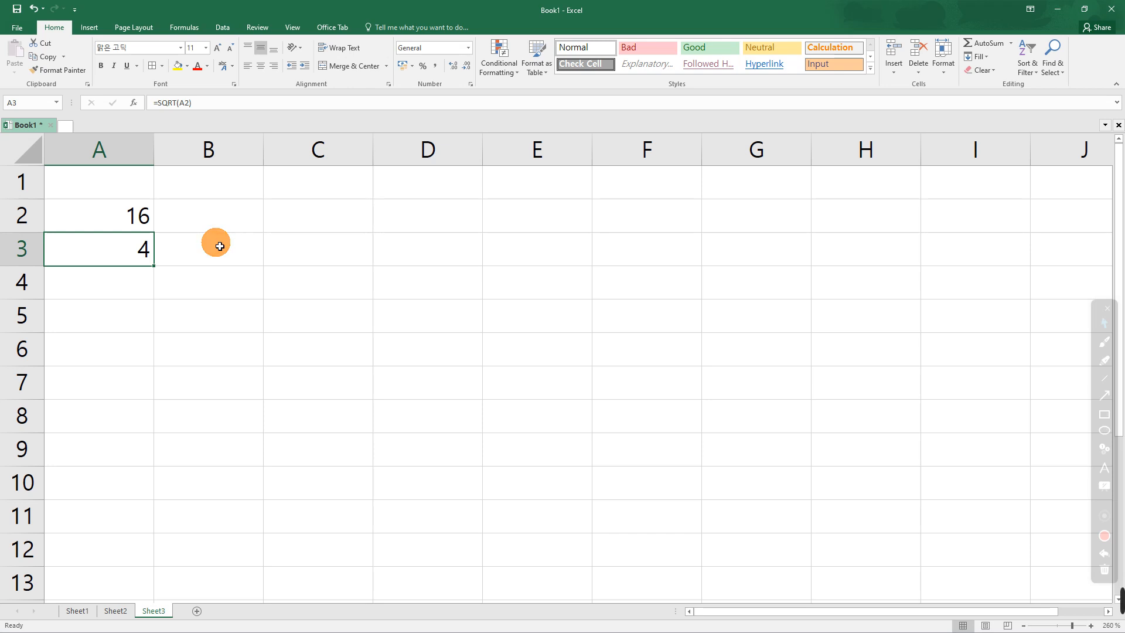
Handwrite √16 = √(4×4) over the empty cells beside the data with the red annotation pen
{"action": "left_click", "coordinate": [1107, 343]}
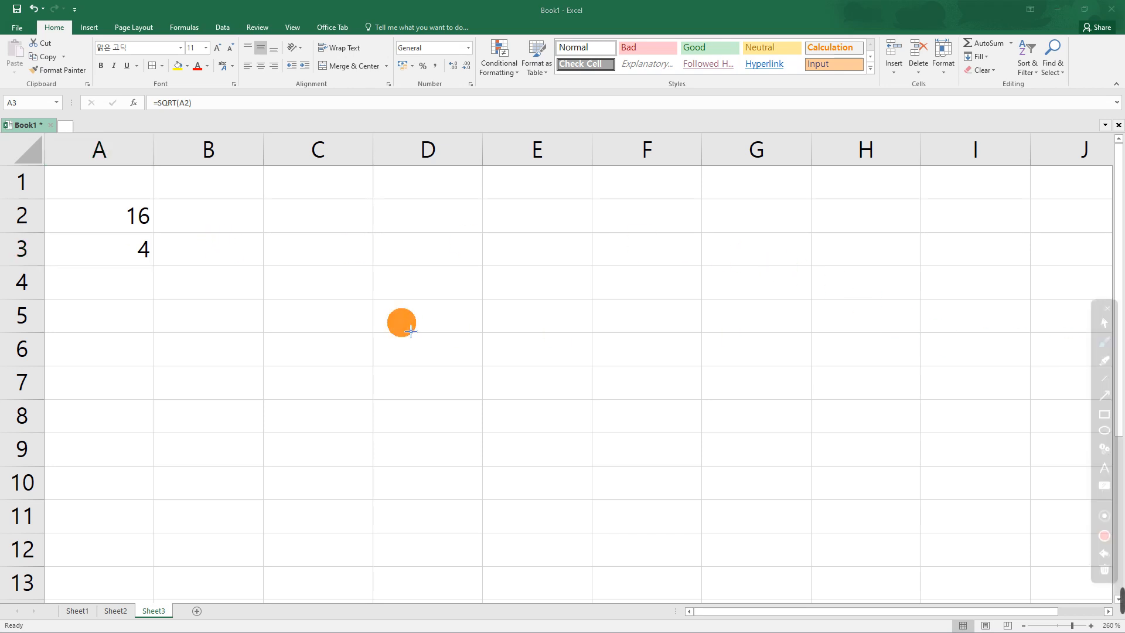
{"action": "mouse_move", "coordinate": [297, 280]}
{"action": "left_mouse_down"}
{"action": "mouse_move", "coordinate": [336, 303]}
{"action": "mouse_move", "coordinate": [403, 242]}
{"action": "left_mouse_up"}
{"action": "left_click_drag", "start_coordinate": [368, 312], "coordinate": [368, 320]}
{"action": "mouse_move", "coordinate": [406, 275]}
{"action": "left_mouse_down"}
{"action": "mouse_move", "coordinate": [396, 316]}
{"action": "mouse_move", "coordinate": [456, 290]}
{"action": "left_mouse_up"}
{"action": "mouse_move", "coordinate": [436, 297]}
{"action": "left_mouse_down"}
{"action": "mouse_move", "coordinate": [467, 297]}
{"action": "mouse_move", "coordinate": [580, 244]}
{"action": "left_mouse_up"}
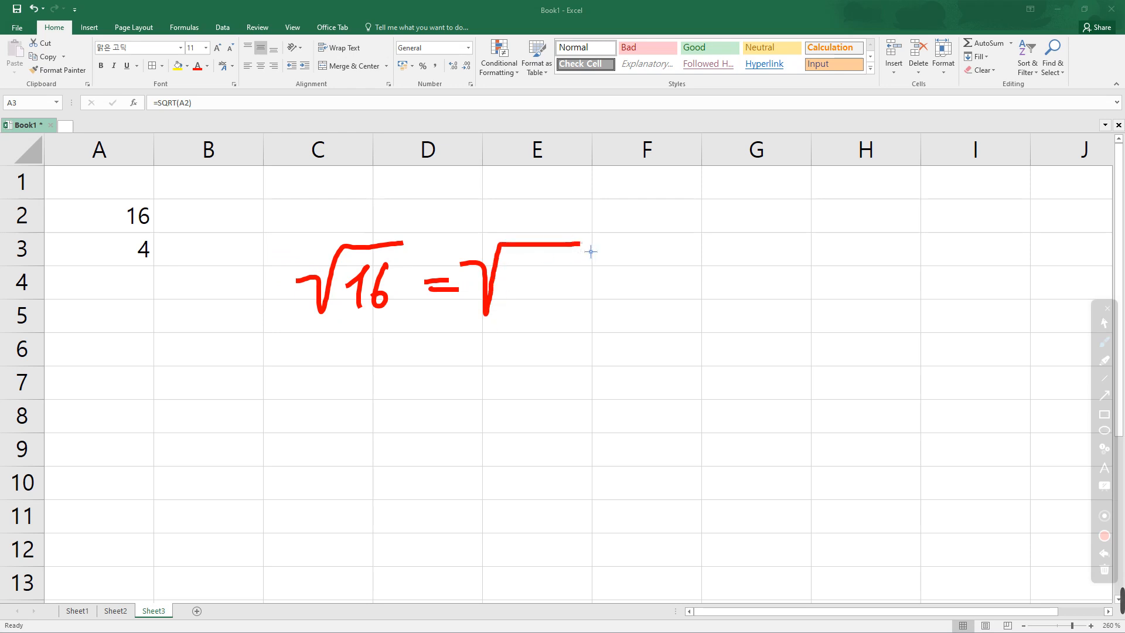
{"action": "left_click_drag", "start_coordinate": [521, 270], "coordinate": [534, 309]}
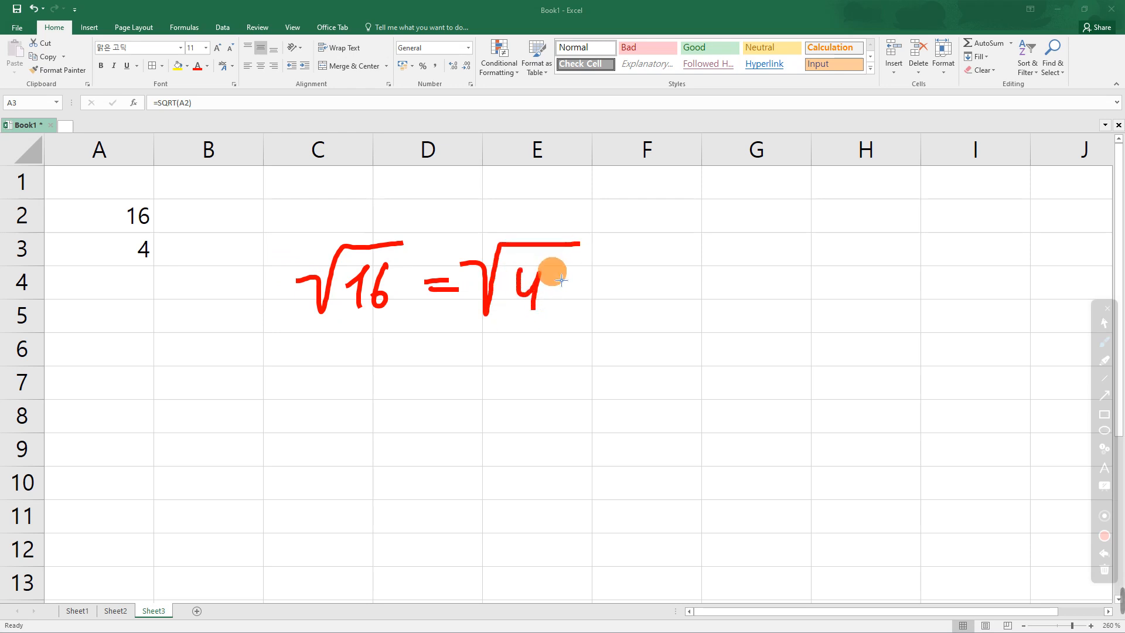
{"action": "left_click_drag", "start_coordinate": [588, 269], "coordinate": [596, 287]}
{"action": "left_click_drag", "start_coordinate": [595, 278], "coordinate": [594, 305]}
{"action": "left_click_drag", "start_coordinate": [579, 245], "coordinate": [597, 243]}
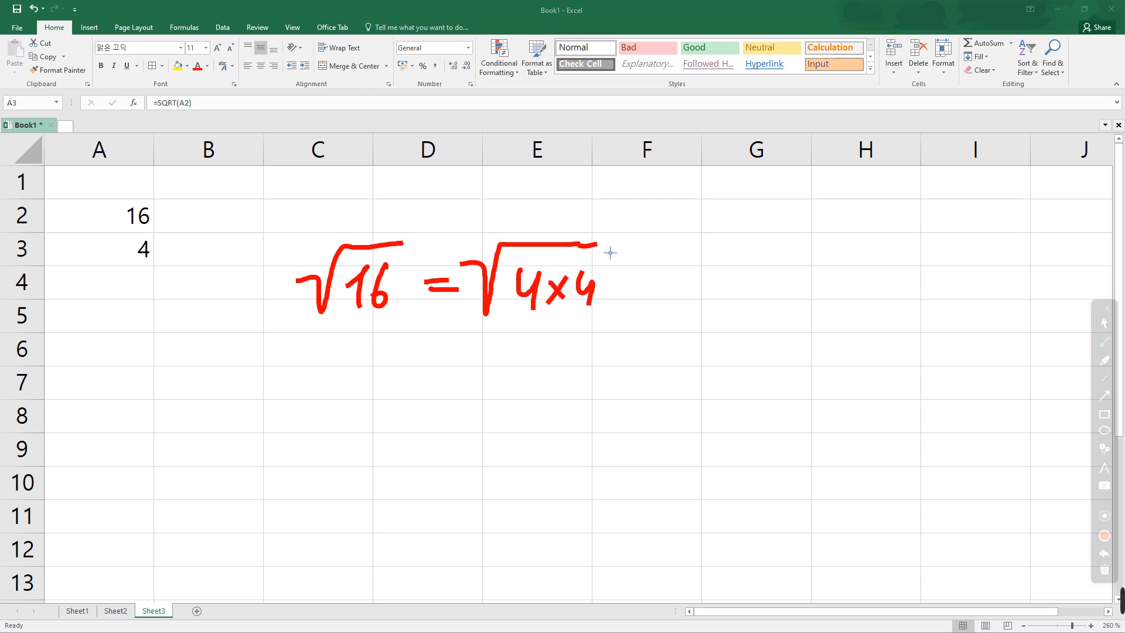
Extend the handwritten equation with = √(4²) = 4 and a stroke below it, and clear all annotations from the sheet
{"action": "mouse_move", "coordinate": [630, 280]}
{"action": "left_mouse_down"}
{"action": "mouse_move", "coordinate": [711, 285]}
{"action": "mouse_move", "coordinate": [800, 243]}
{"action": "left_mouse_up"}
{"action": "mouse_move", "coordinate": [726, 272]}
{"action": "left_mouse_down"}
{"action": "mouse_move", "coordinate": [751, 284]}
{"action": "mouse_move", "coordinate": [735, 315]}
{"action": "left_mouse_up"}
{"action": "mouse_move", "coordinate": [762, 267]}
{"action": "left_mouse_down"}
{"action": "mouse_move", "coordinate": [773, 283]}
{"action": "mouse_move", "coordinate": [857, 277]}
{"action": "mouse_move", "coordinate": [912, 291]}
{"action": "left_mouse_up"}
{"action": "mouse_move", "coordinate": [913, 262]}
{"action": "left_mouse_down"}
{"action": "mouse_move", "coordinate": [901, 311]}
{"action": "mouse_move", "coordinate": [940, 371]}
{"action": "left_mouse_up"}
{"action": "left_click", "coordinate": [922, 315]}
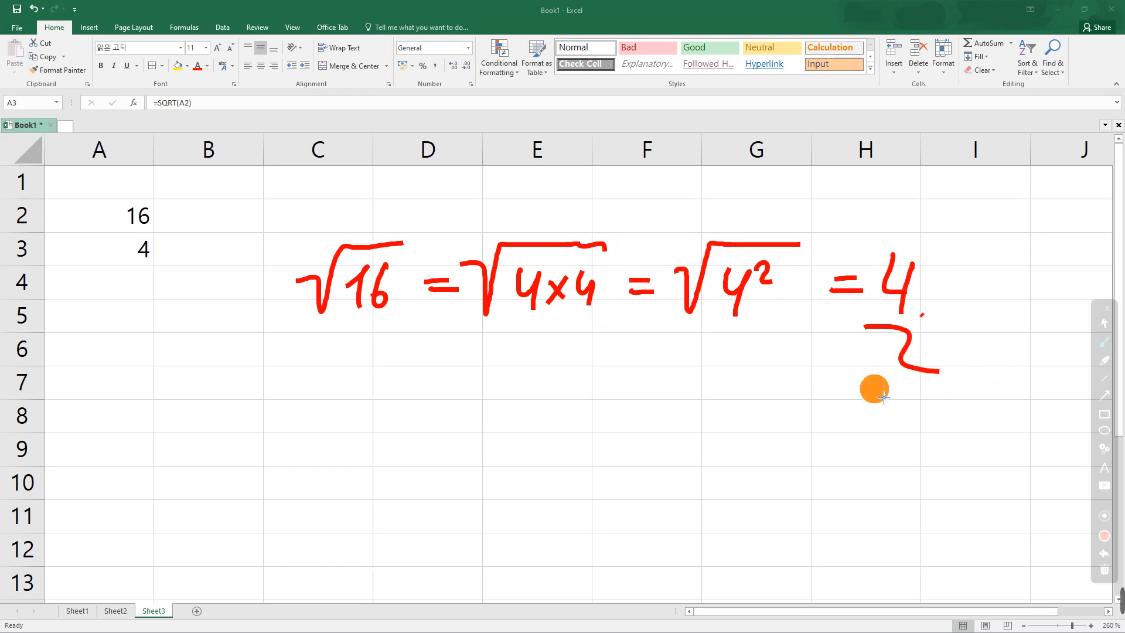
{"action": "left_click", "coordinate": [1105, 569]}
{"action": "left_click", "coordinate": [1104, 320]}
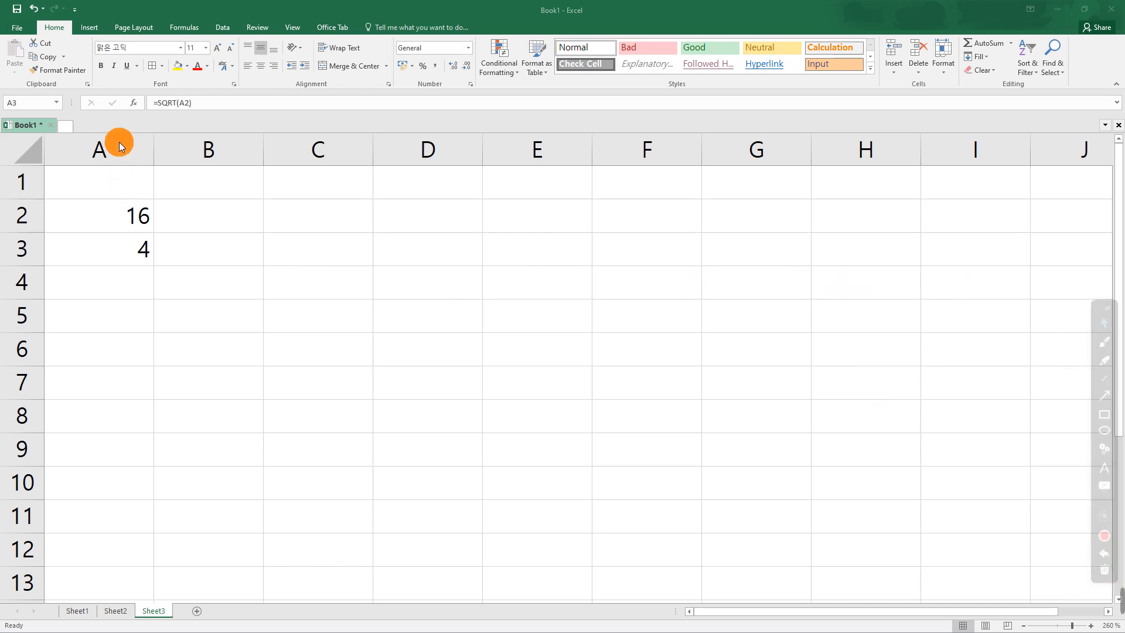
Replace the number in A2 with the text Daegu and inspect the SQRT formula and its result in A3
{"action": "left_click", "coordinate": [123, 215]}
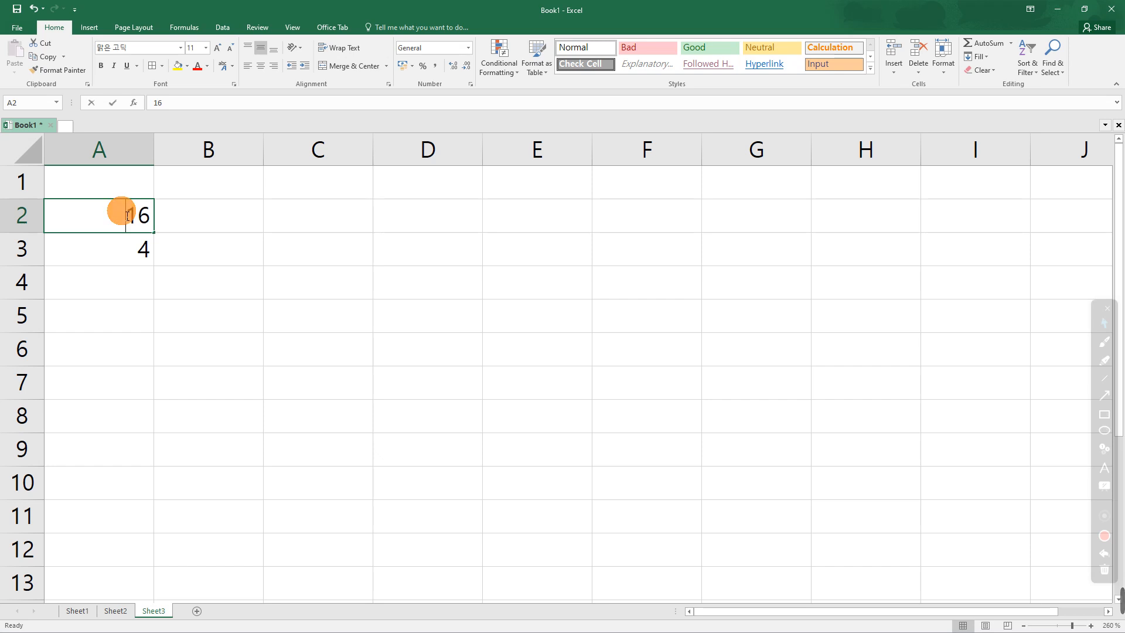
{"action": "type", "text": "Daegu"}
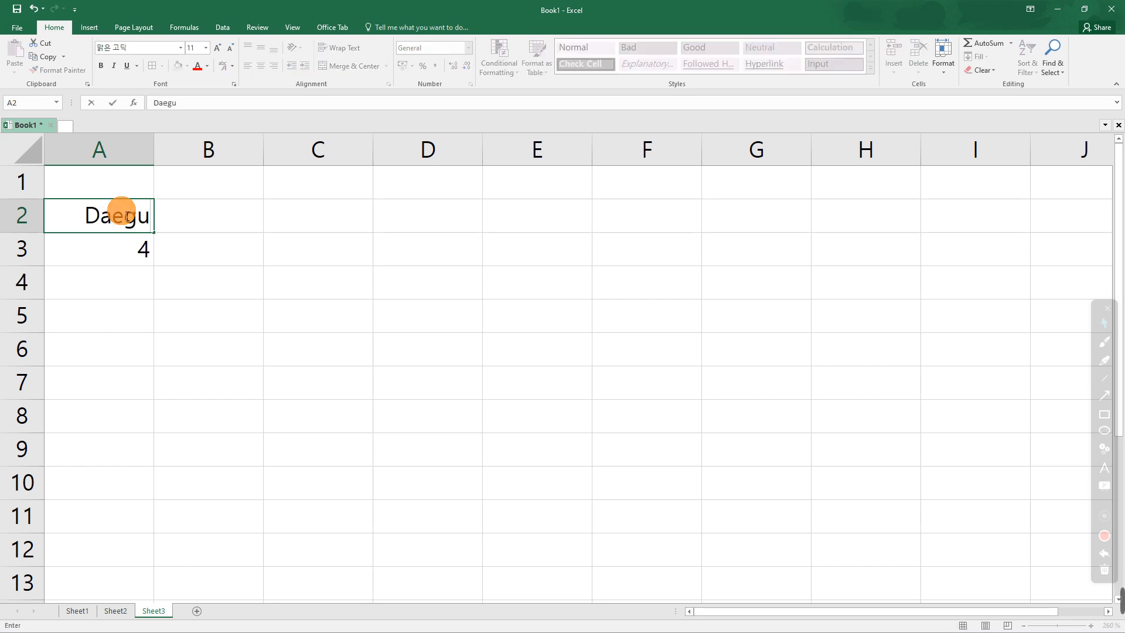
{"action": "key", "text": "Return"}
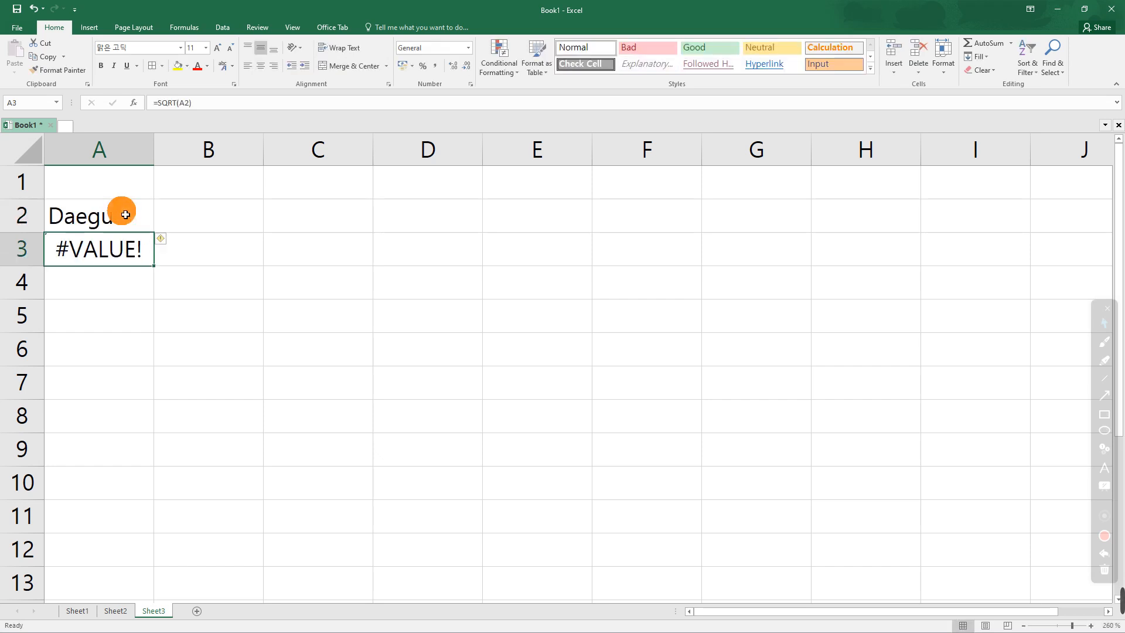
{"action": "left_click", "coordinate": [230, 105]}
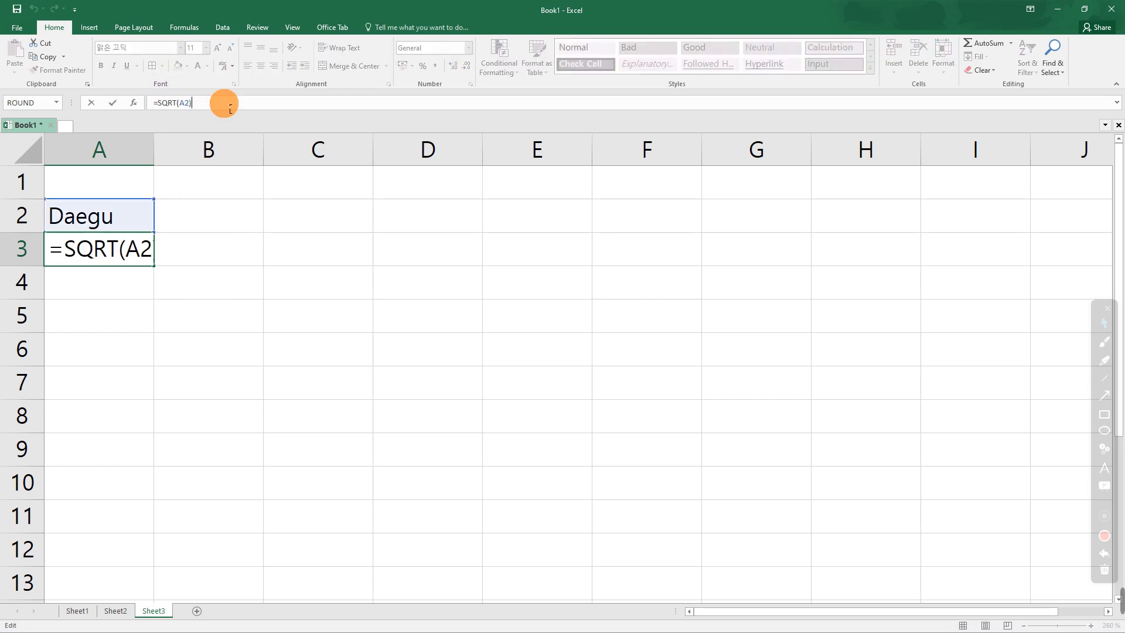
{"action": "key", "text": "Escape"}
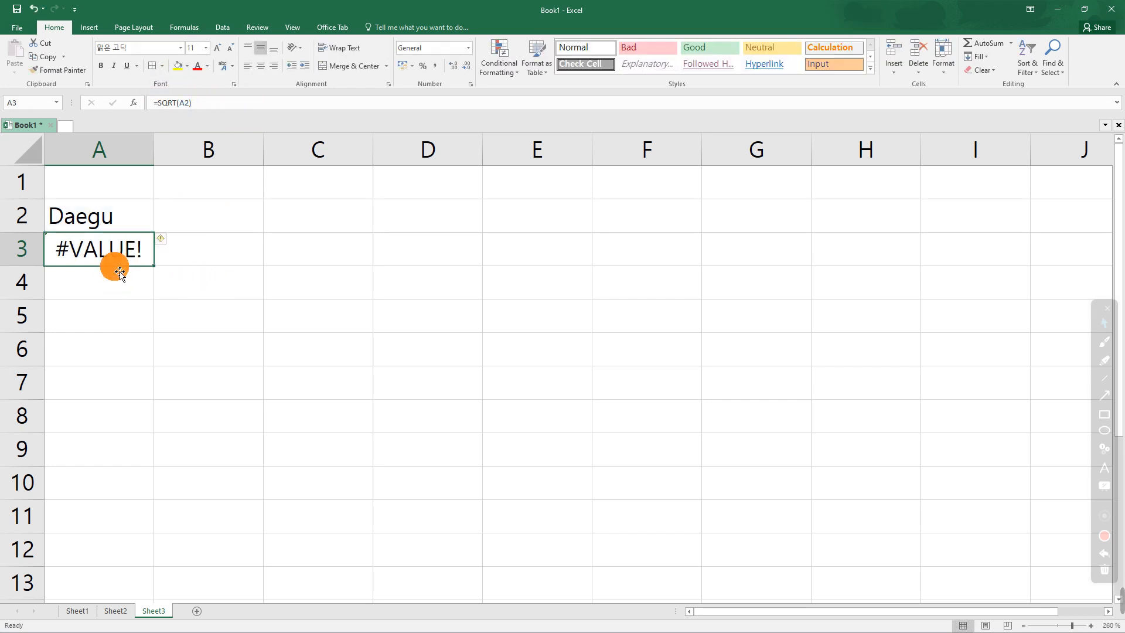
{"action": "key", "text": "F4"}
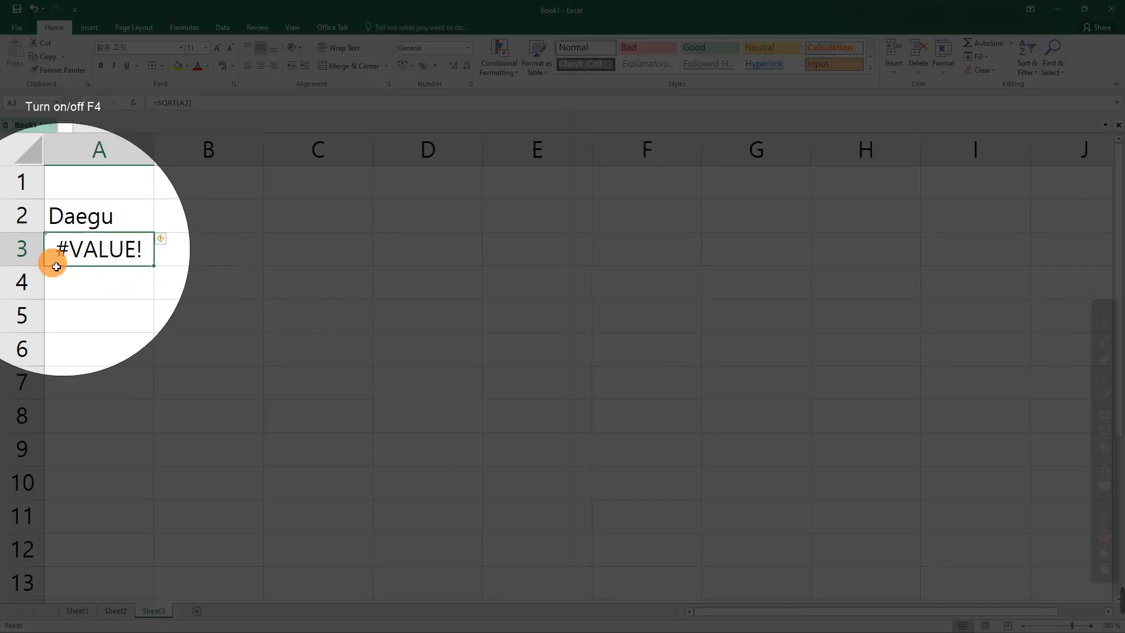
{"action": "key", "text": "F4"}
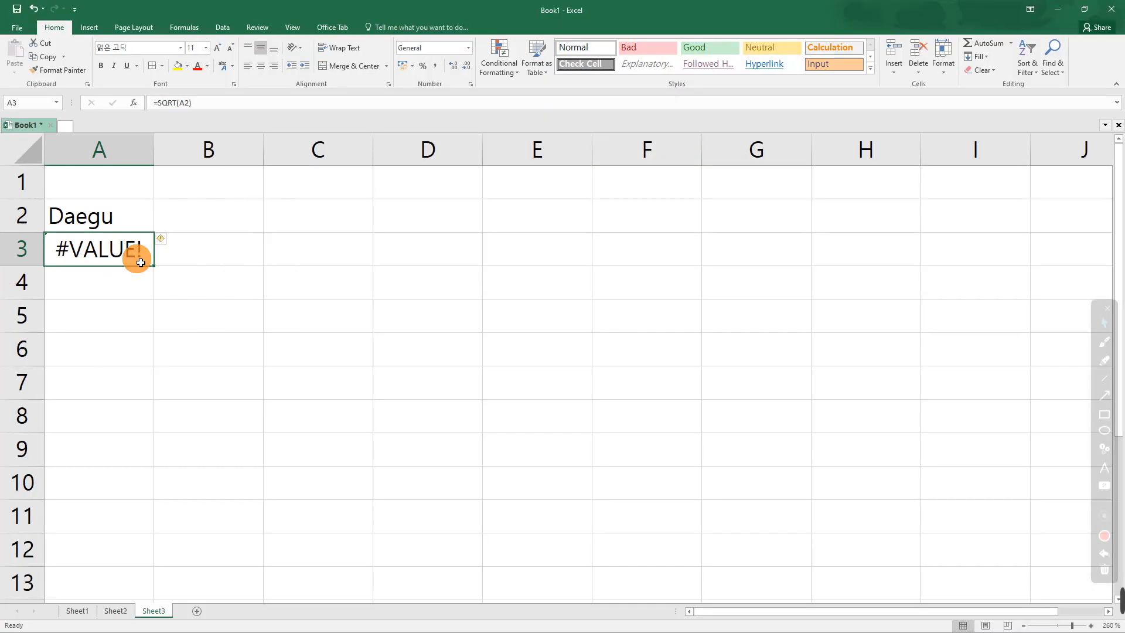
Replace the text in A2 with the number 16
{"action": "left_click", "coordinate": [142, 227]}
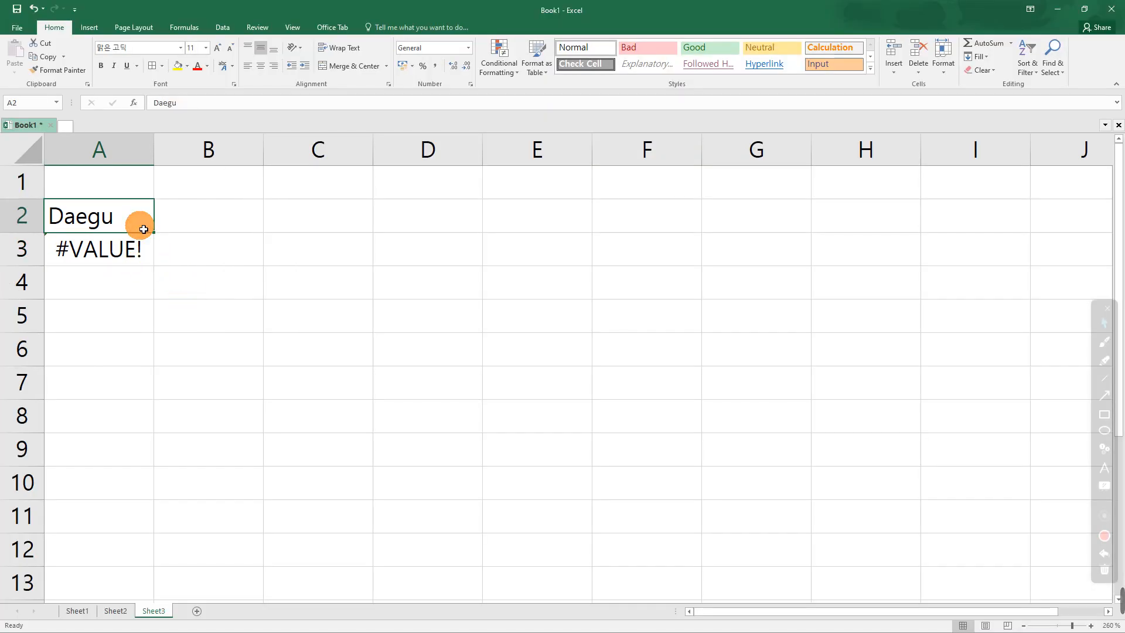
{"action": "type", "text": "16"}
{"action": "key", "text": "Return"}
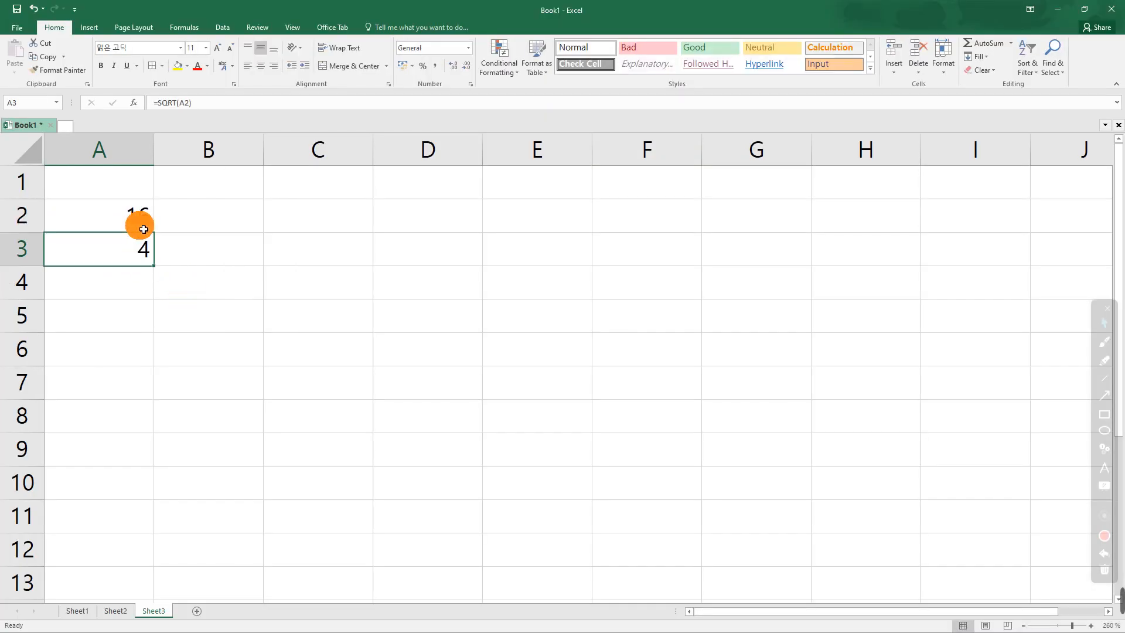
Enter -16 in A2 to test the SQRT formula with a negative number
{"action": "left_click", "coordinate": [138, 229]}
{"action": "type", "text": "-16"}
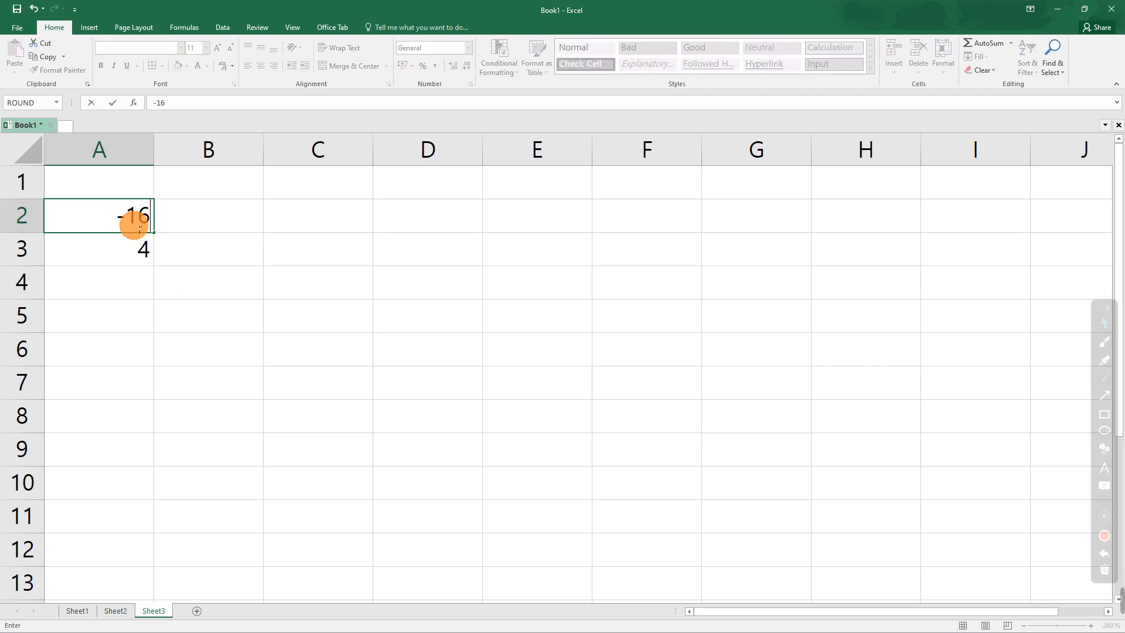
{"action": "key", "text": "Return"}
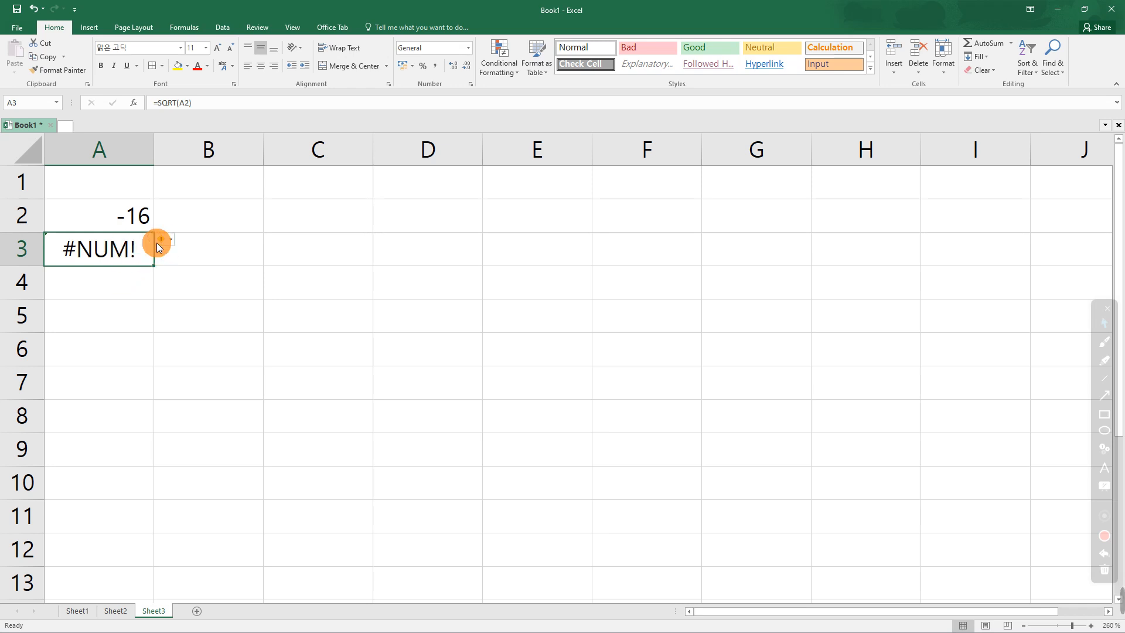
{"action": "mouse_move", "coordinate": [88, 258]}
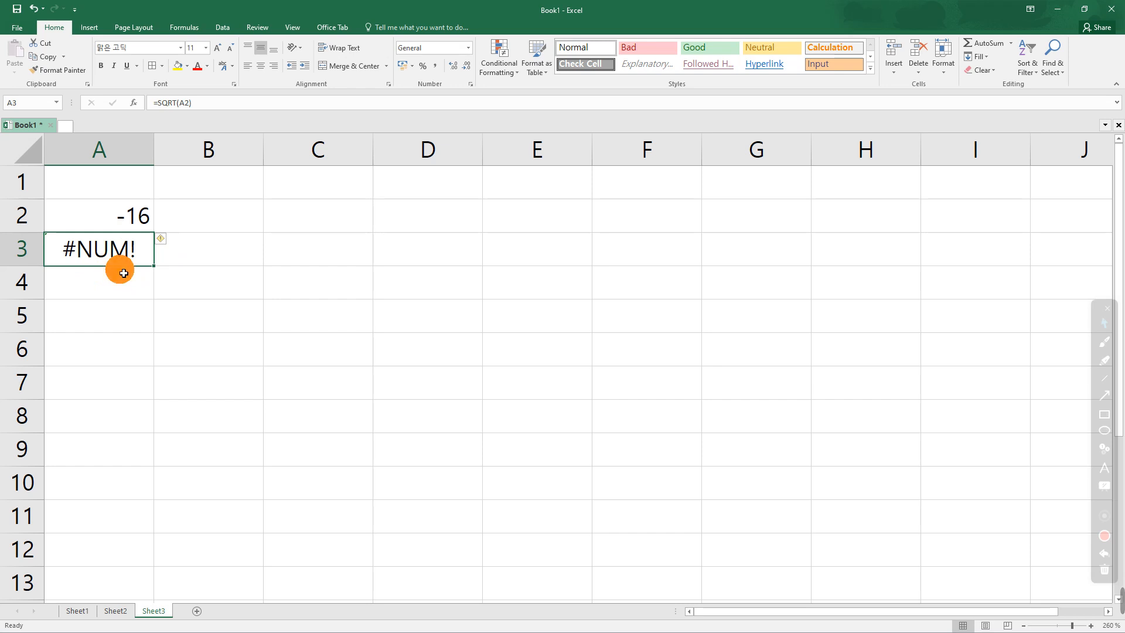
{"action": "left_click", "coordinate": [156, 286]}
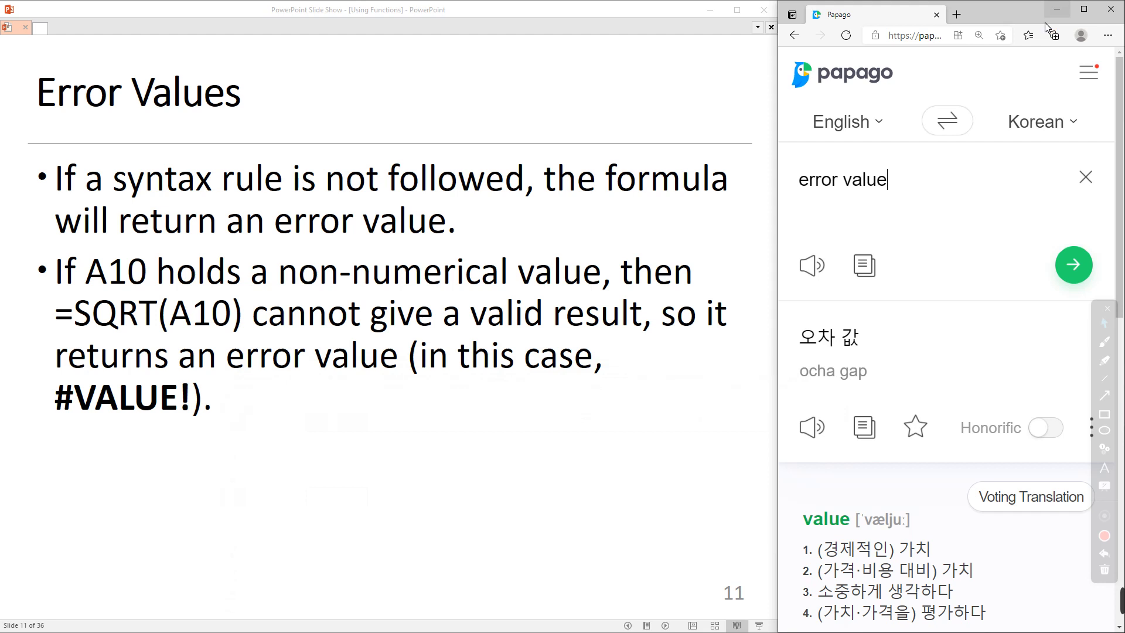
Examine the Papago translation of "error value" and its dictionary entries alongside the Error Values slide
{"action": "left_click", "coordinate": [1058, 9]}
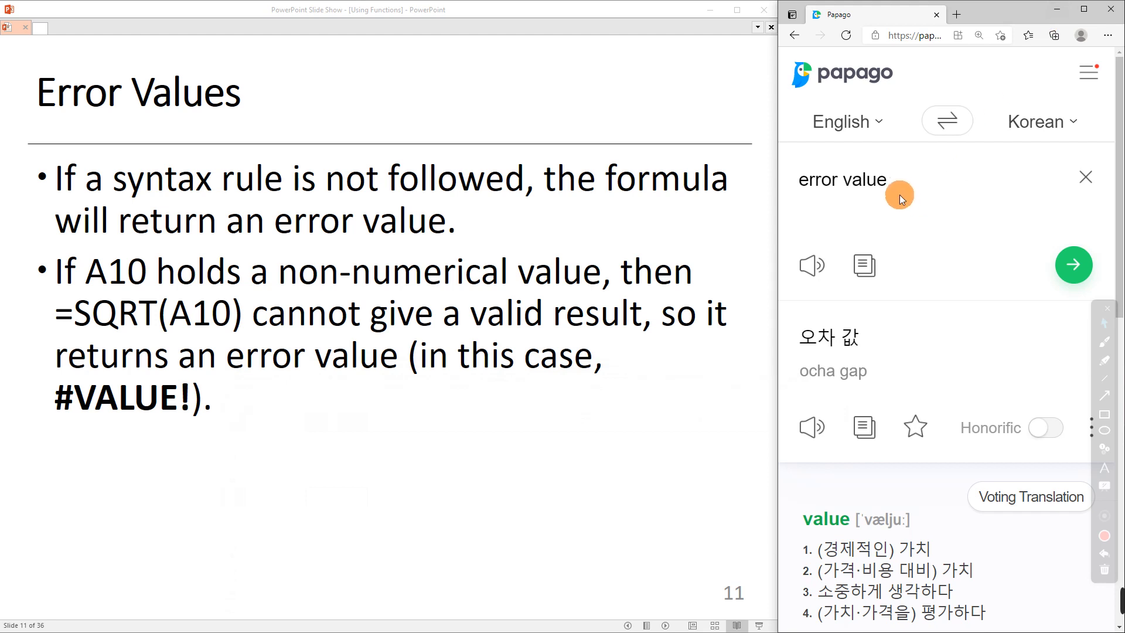
{"action": "left_click_drag", "start_coordinate": [904, 184], "coordinate": [796, 187]}
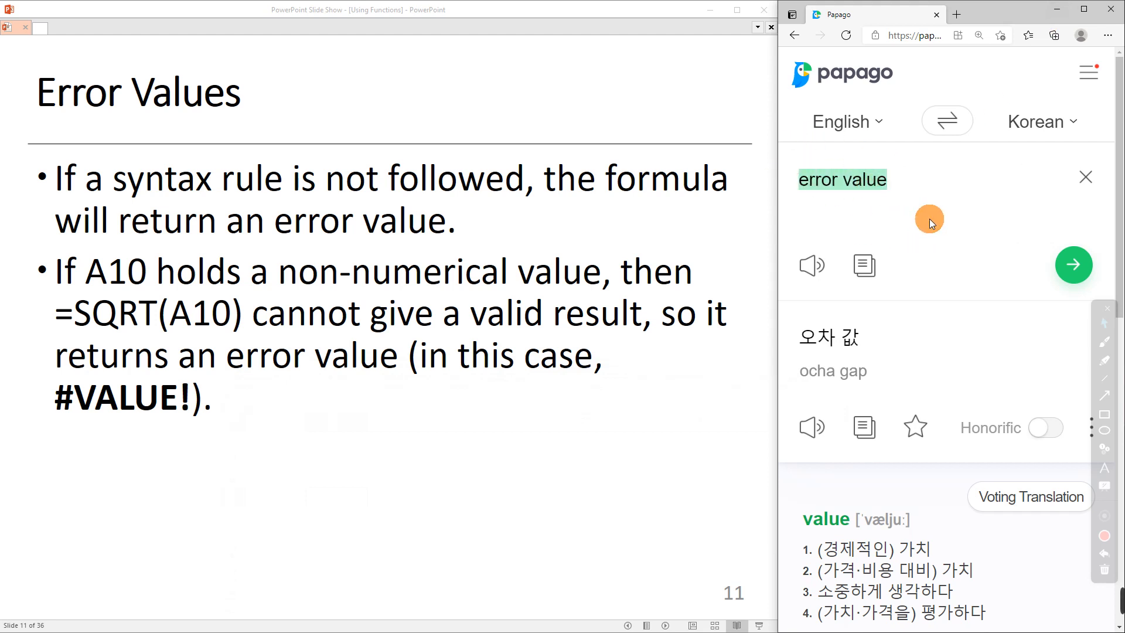
{"action": "scroll", "coordinate": [931, 220], "scroll_direction": "down", "scroll_amount": 5}
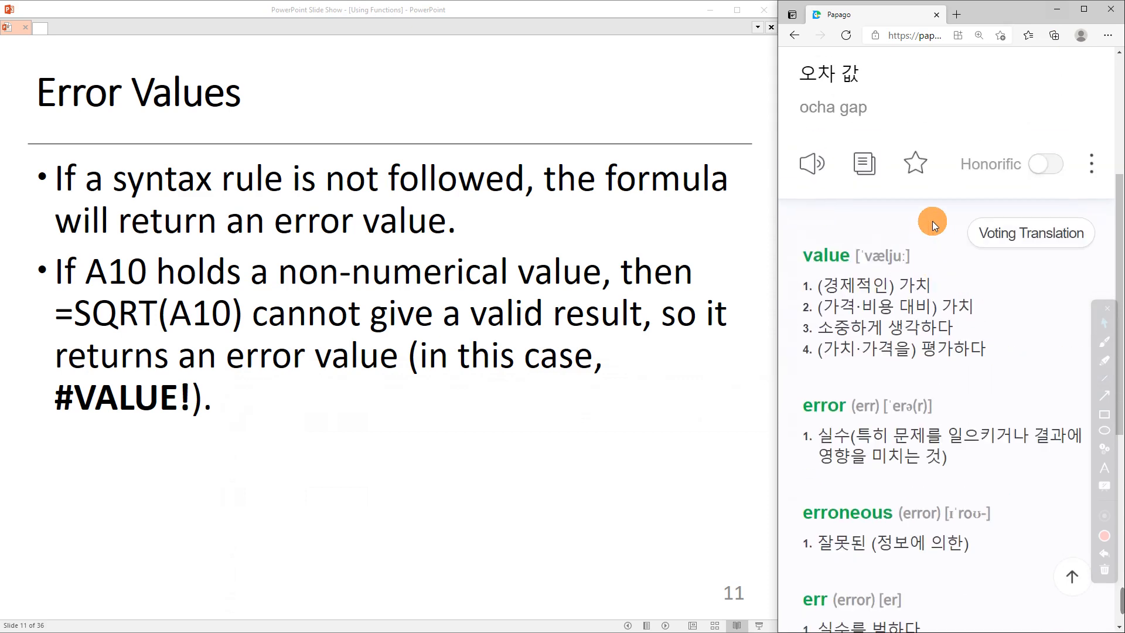
{"action": "scroll", "coordinate": [933, 220], "scroll_direction": "down", "scroll_amount": 3}
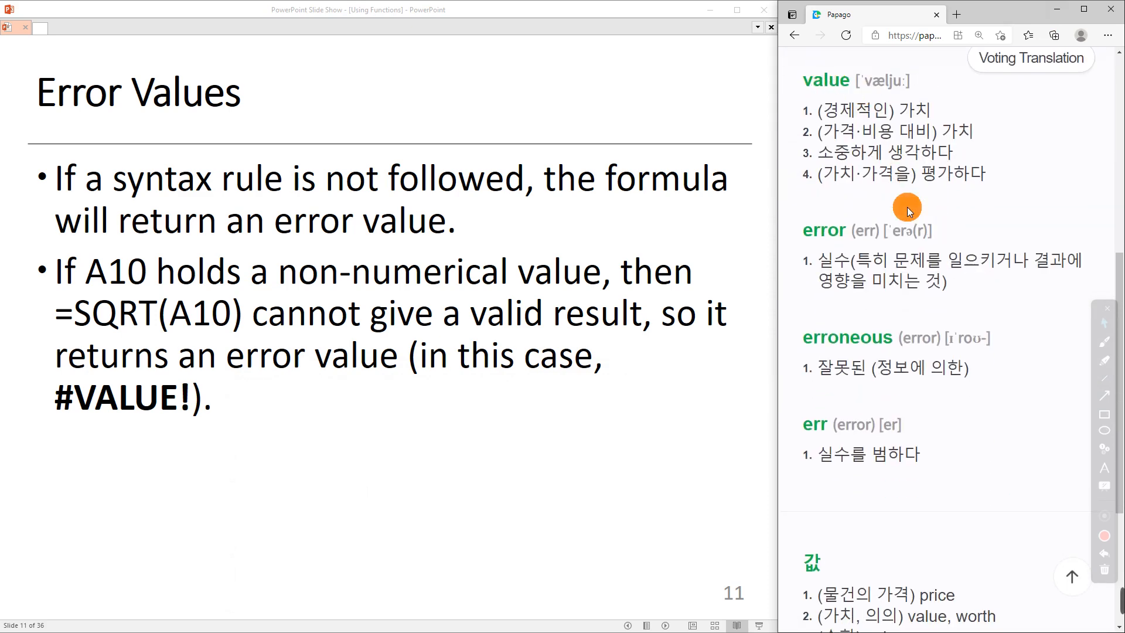
{"action": "scroll", "coordinate": [908, 207], "scroll_direction": "down", "scroll_amount": 2}
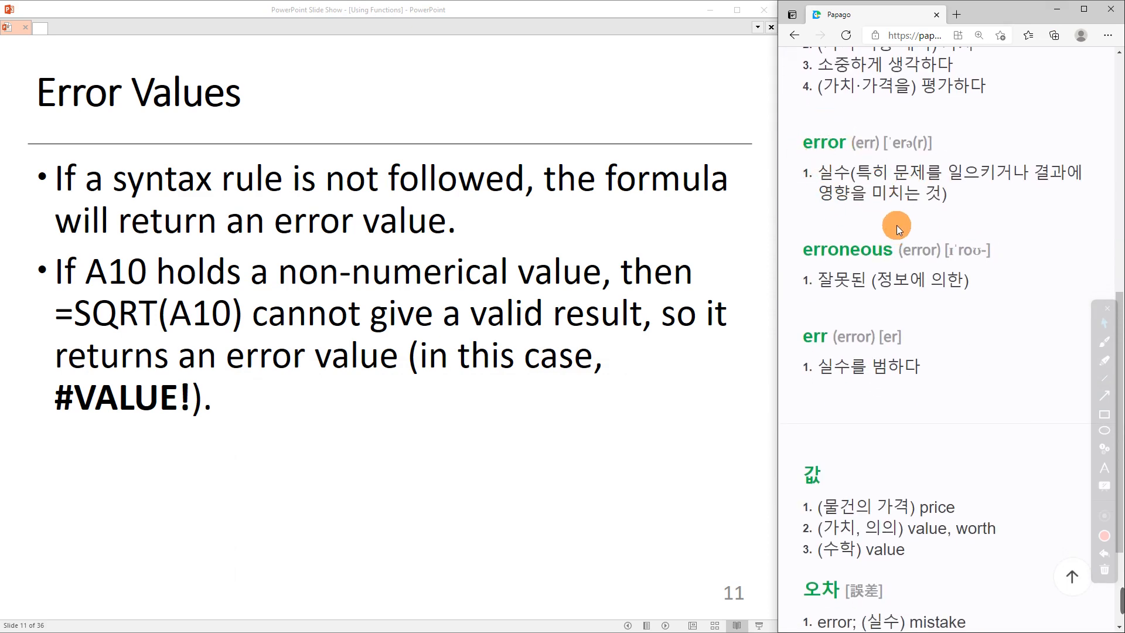
{"action": "scroll", "coordinate": [898, 225], "scroll_direction": "down", "scroll_amount": 3}
{"action": "scroll", "coordinate": [899, 227], "scroll_direction": "up", "scroll_amount": 9}
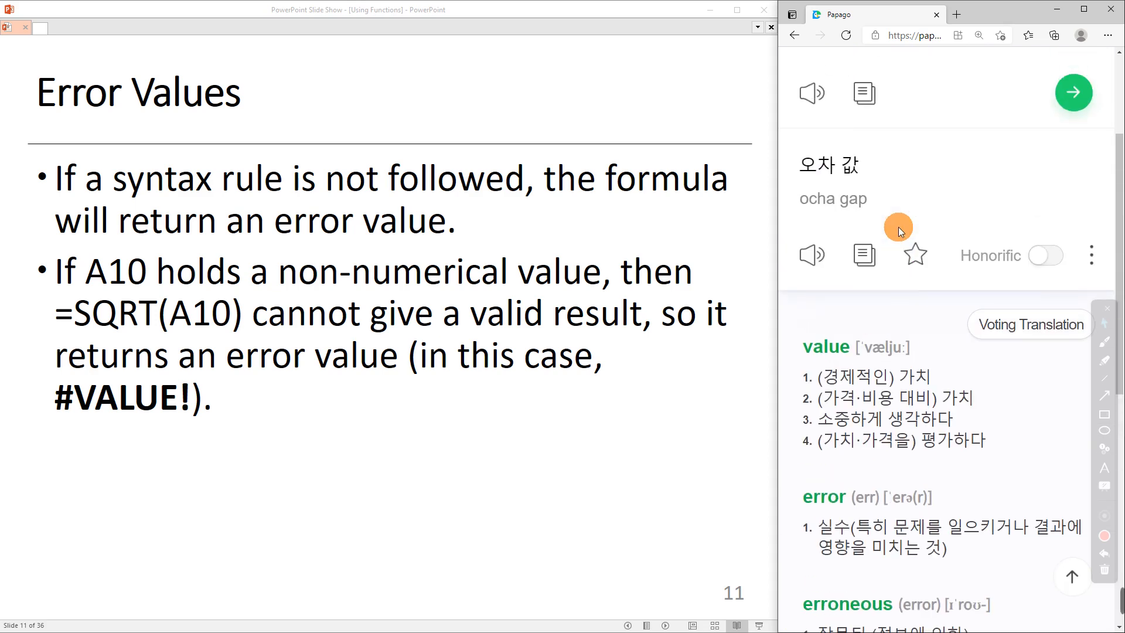
{"action": "scroll", "coordinate": [899, 227], "scroll_direction": "up", "scroll_amount": 3}
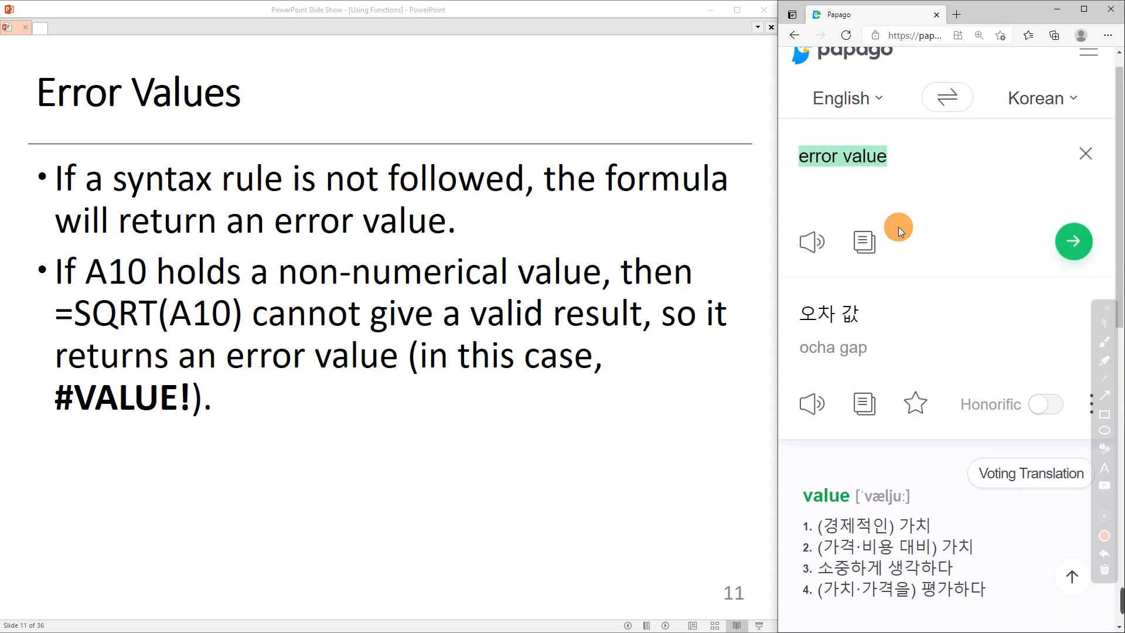
{"action": "left_click", "coordinate": [929, 189]}
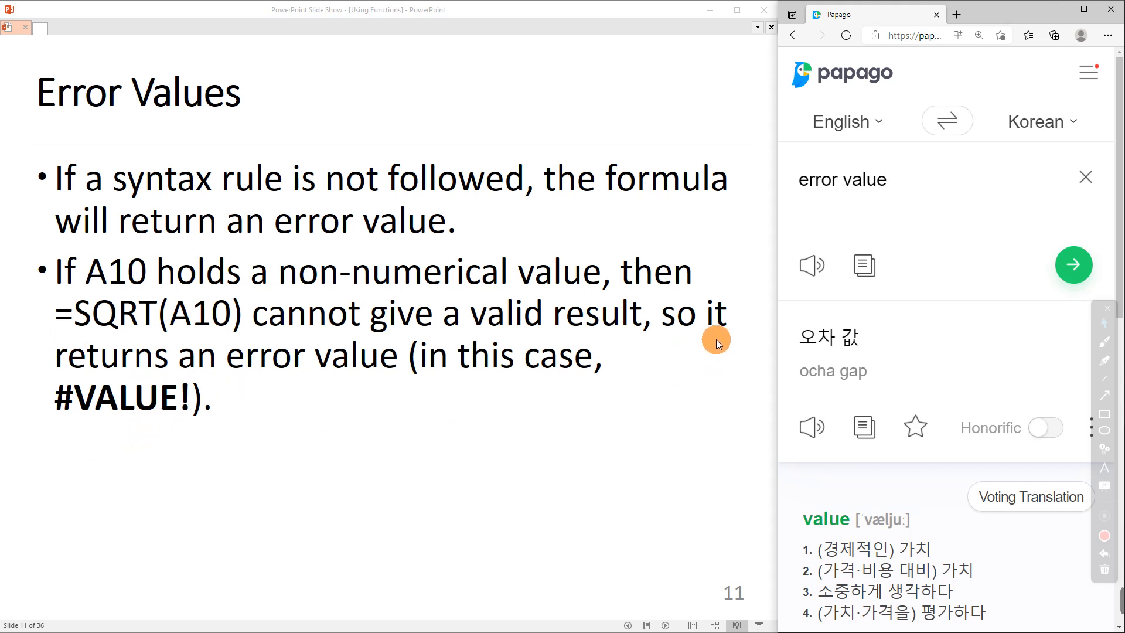
{"action": "left_click", "coordinate": [919, 185]}
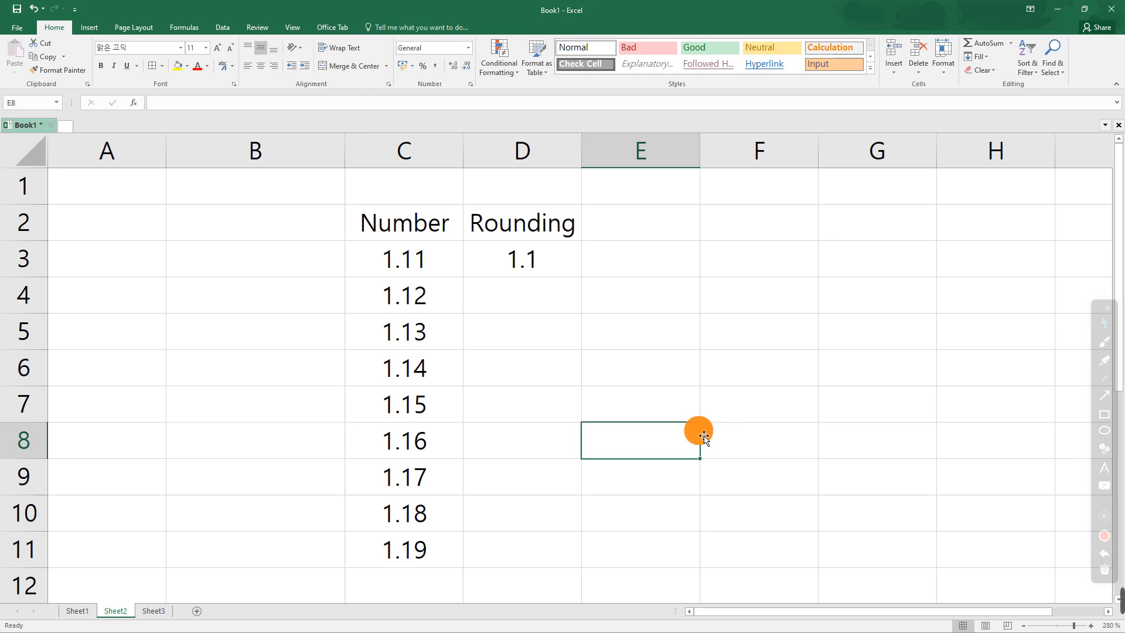
Try to enter the ROUND formula in D3 with only C3 as its argument, leaving out num_digits
{"action": "left_click", "coordinate": [548, 264]}
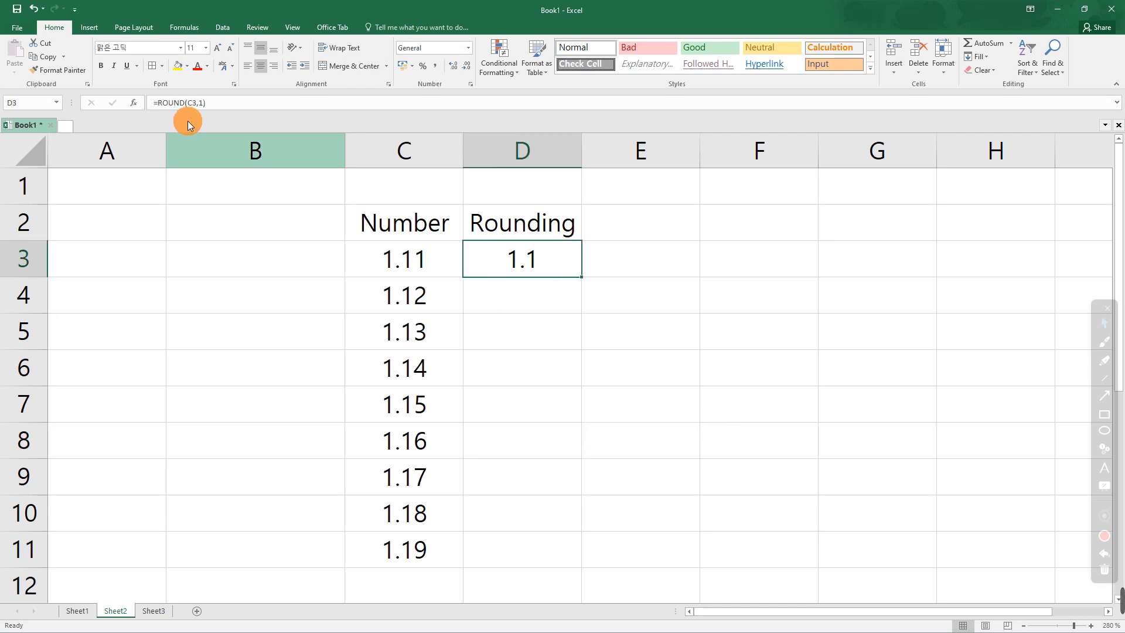
{"action": "left_click", "coordinate": [232, 104]}
{"action": "left_click", "coordinate": [232, 106]}
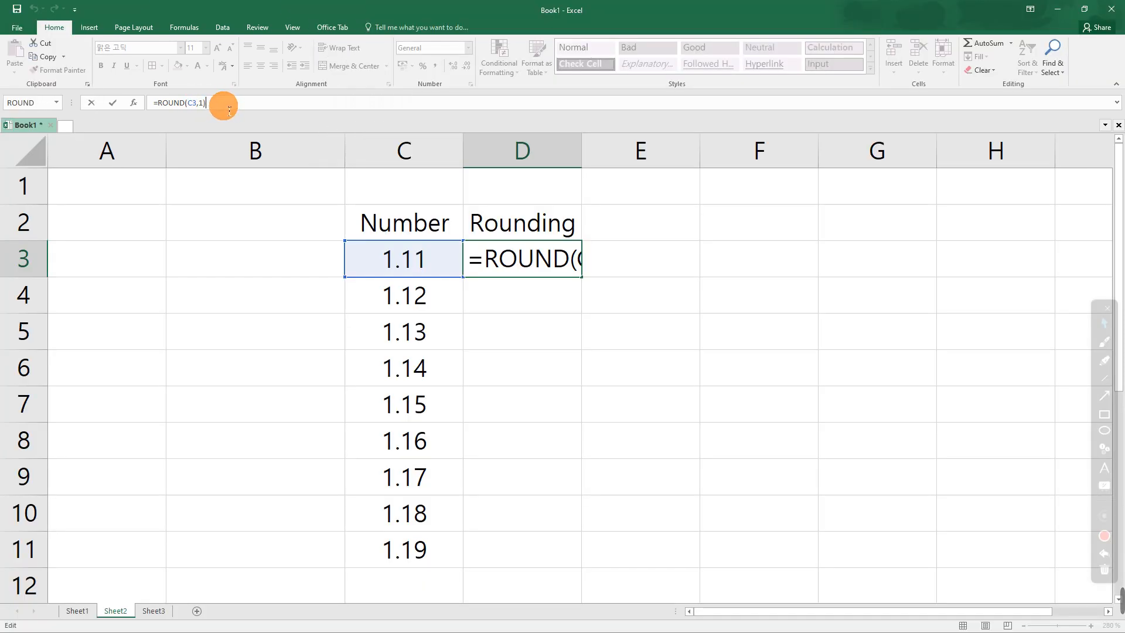
{"action": "left_click", "coordinate": [226, 108]}
{"action": "left_click", "coordinate": [226, 108]}
{"action": "left_click", "coordinate": [226, 107]}
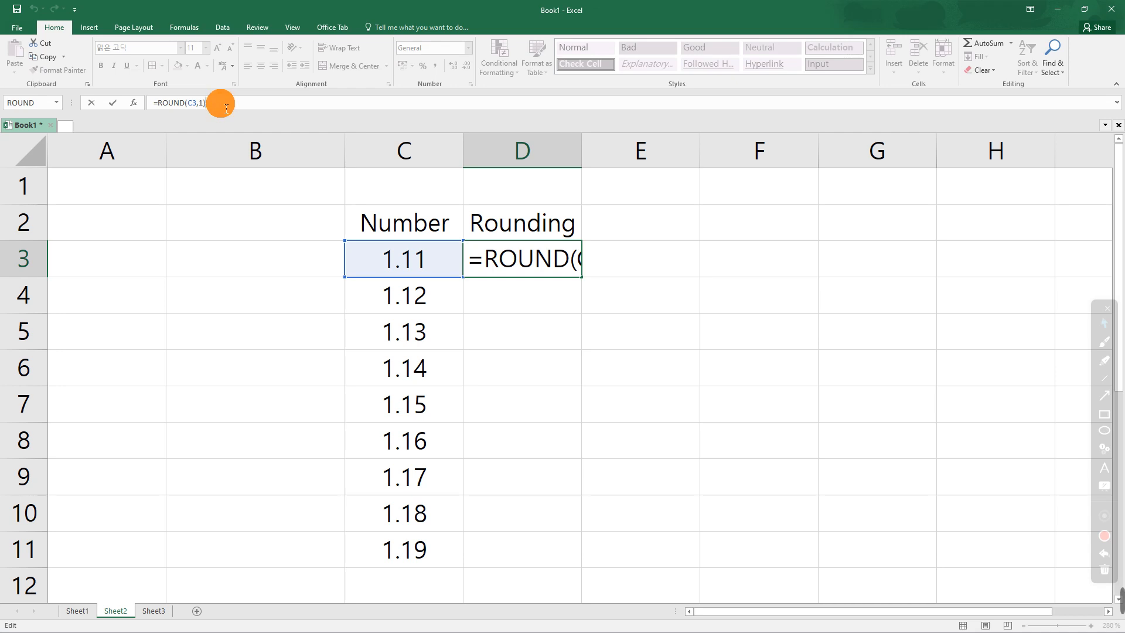
{"action": "left_click", "coordinate": [205, 104]}
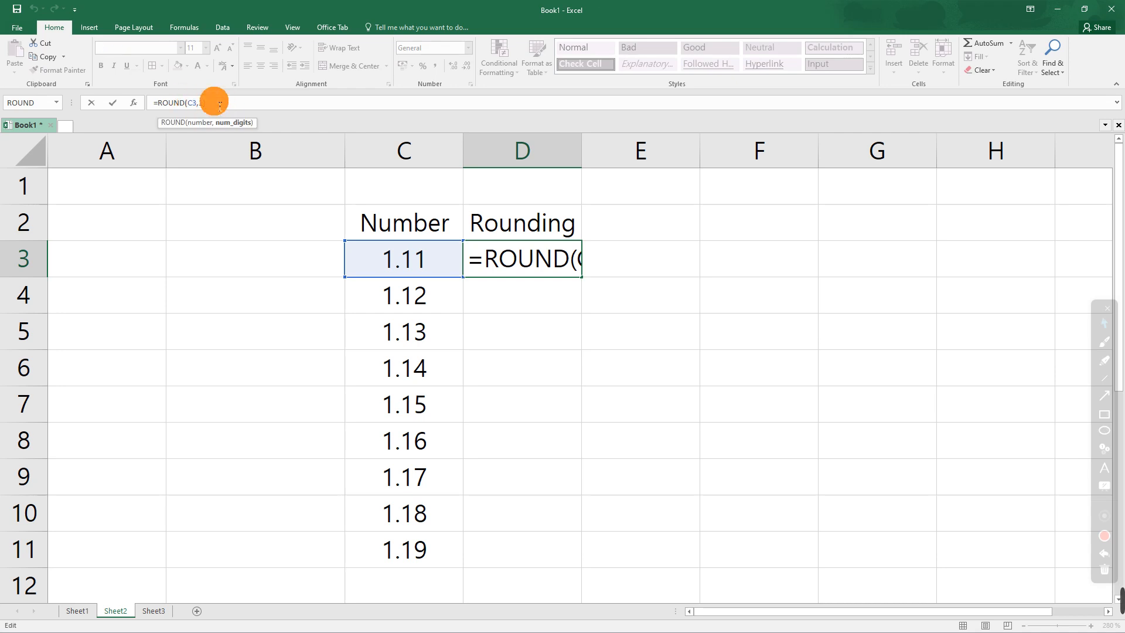
{"action": "key", "text": "BackSpace"}
{"action": "key", "text": "BackSpace"}
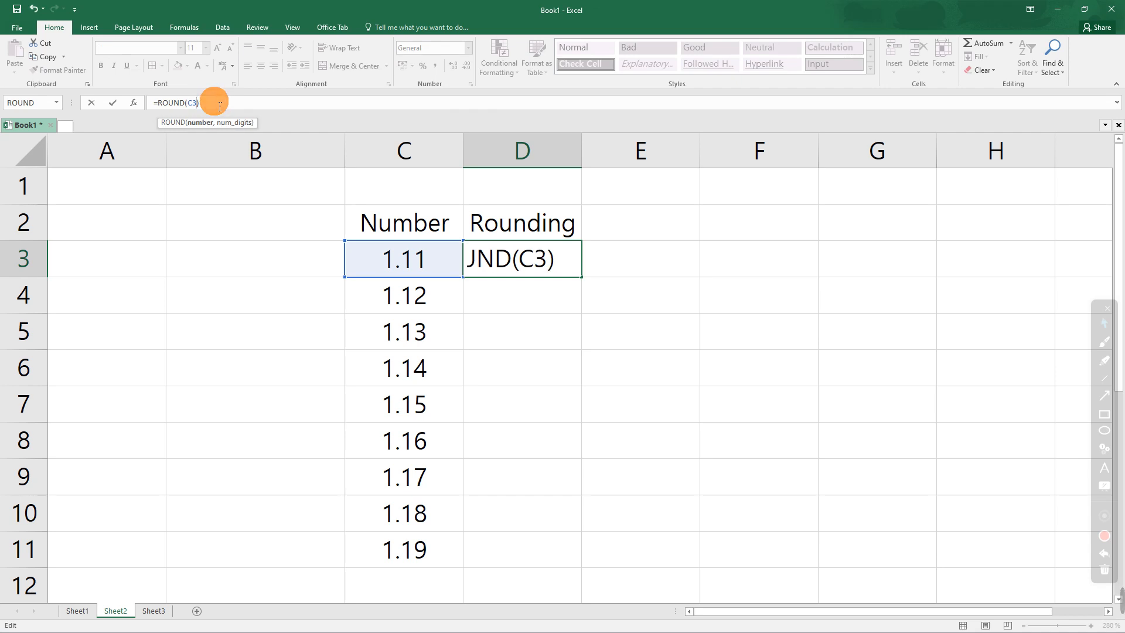
{"action": "key", "text": "Return"}
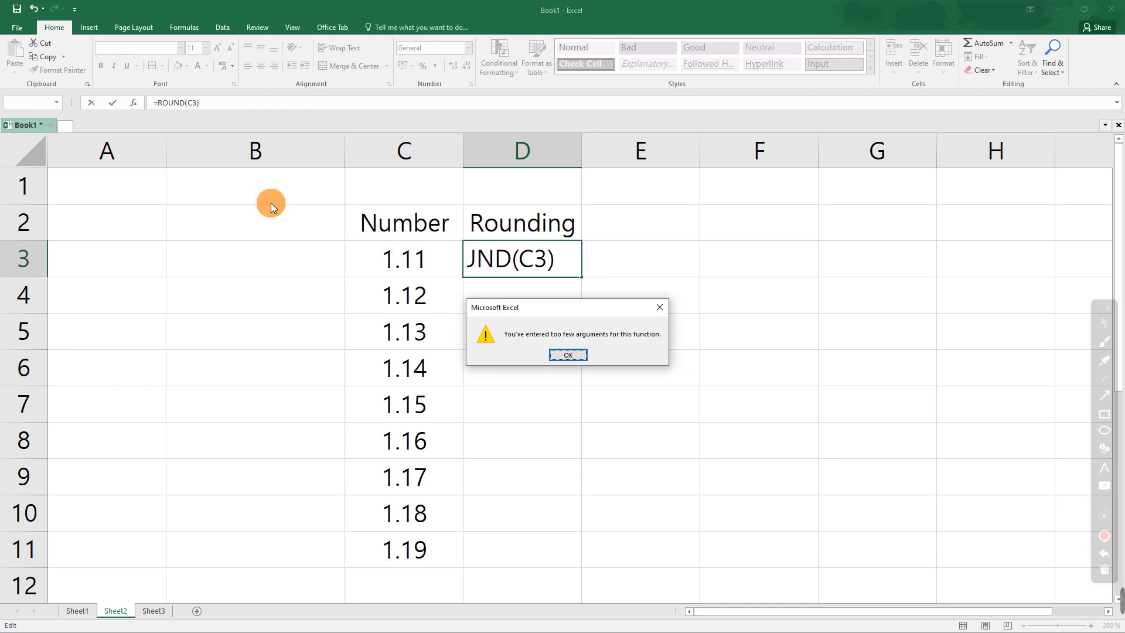
{"action": "key", "text": "F4"}
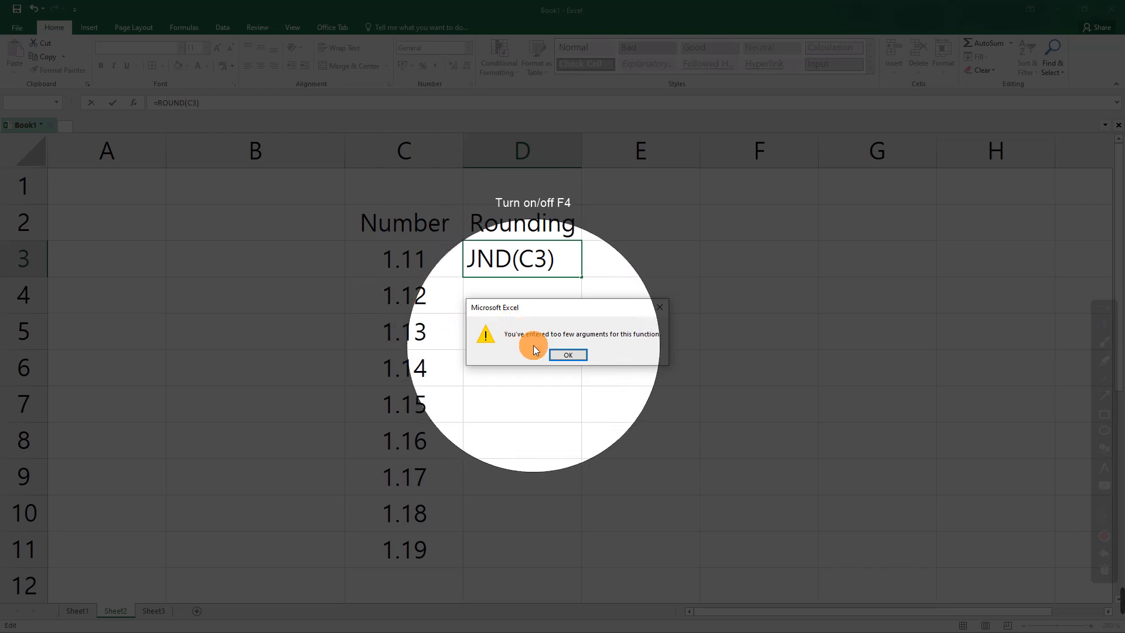
{"action": "left_click", "coordinate": [585, 355]}
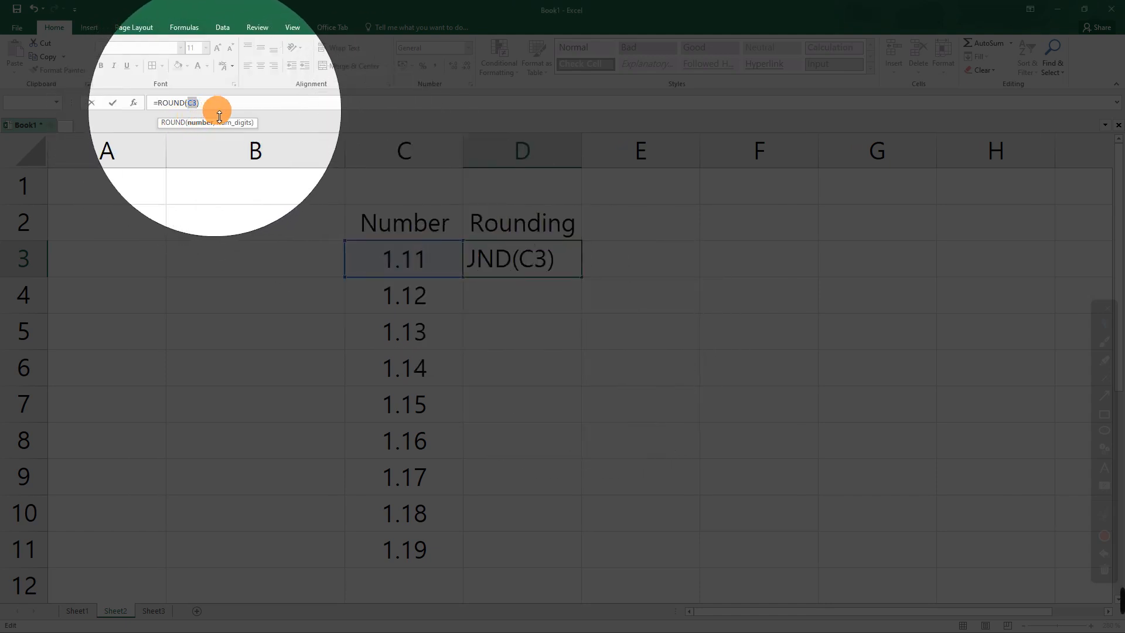
{"action": "key", "text": "F4"}
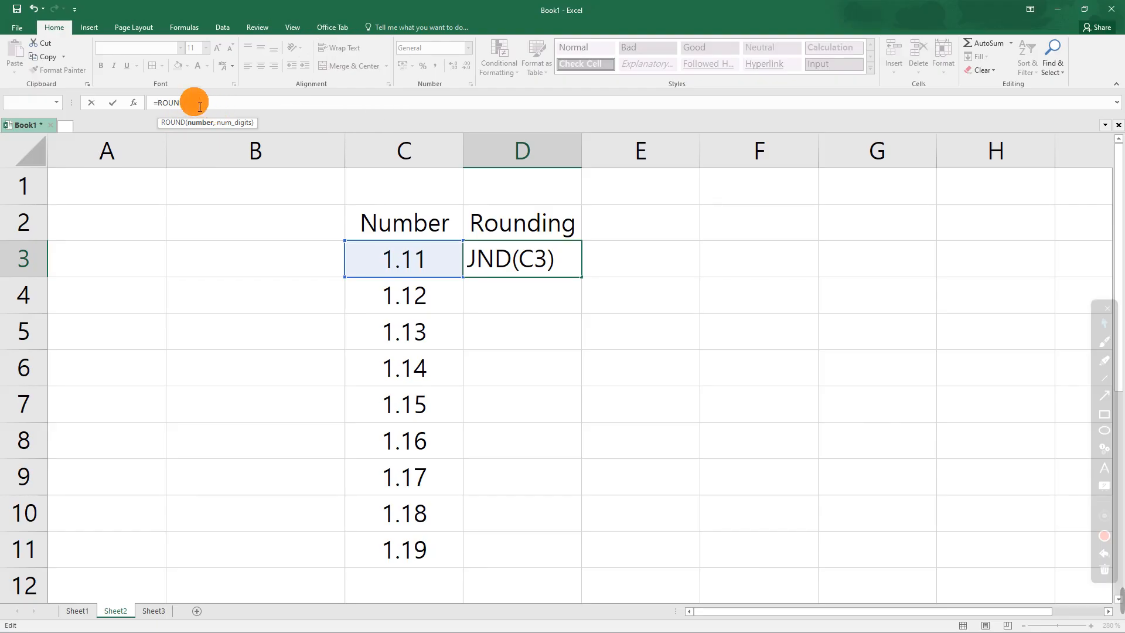
Try to enter =ROUND(C3,1,2) in D3 to test the function with an extra third argument
{"action": "left_click", "coordinate": [198, 104]}
{"action": "type", "text": ","}
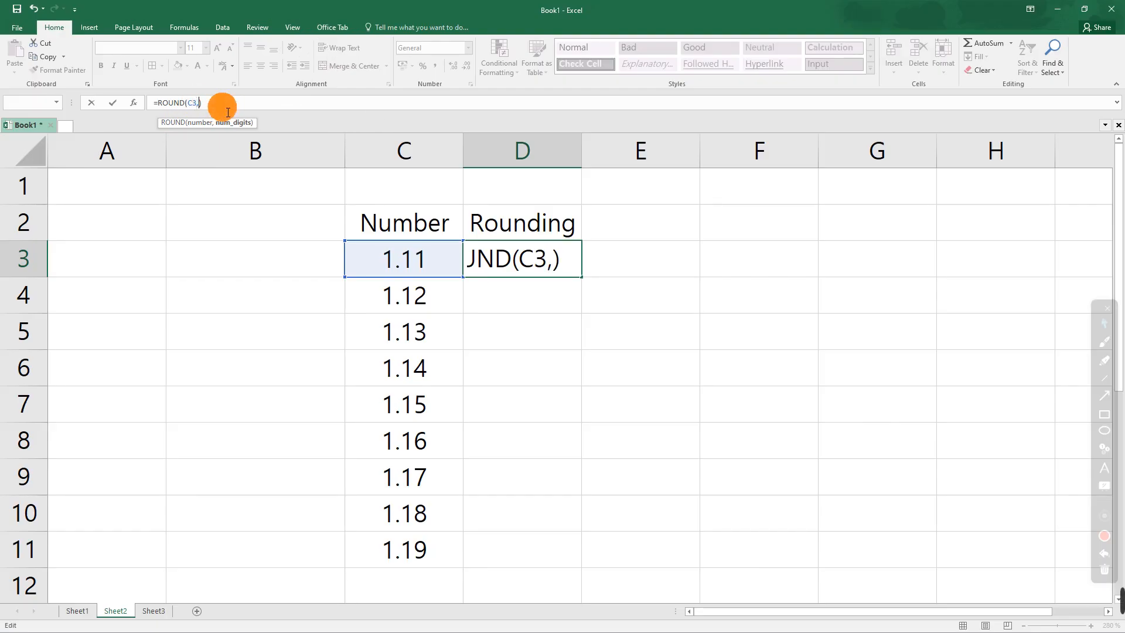
{"action": "type", "text": "1,2"}
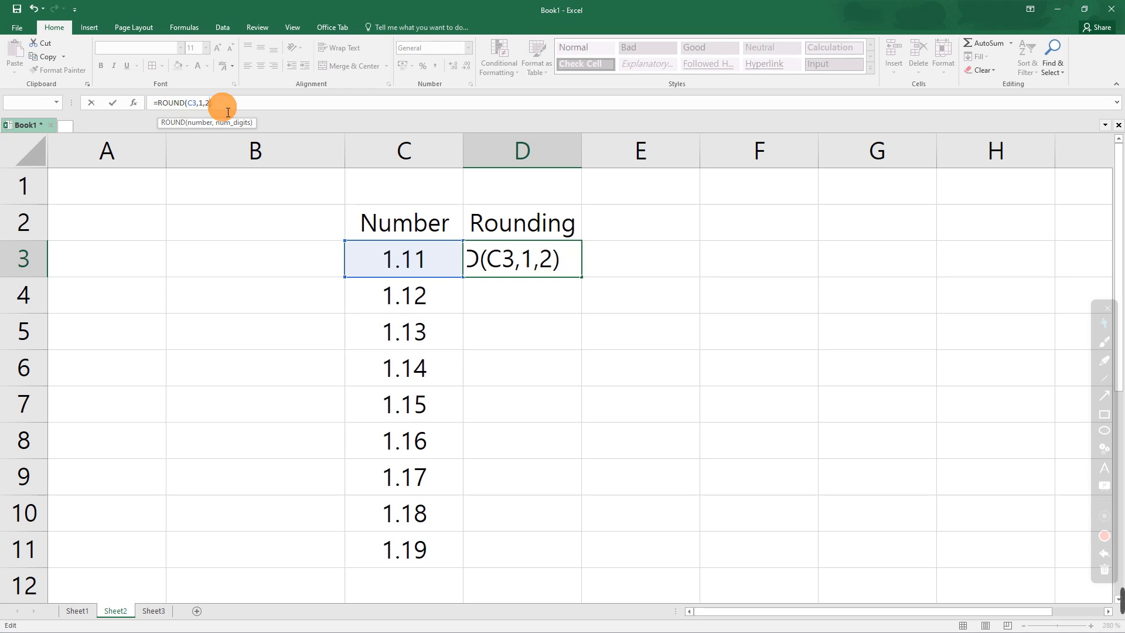
{"action": "left_click", "coordinate": [243, 102]}
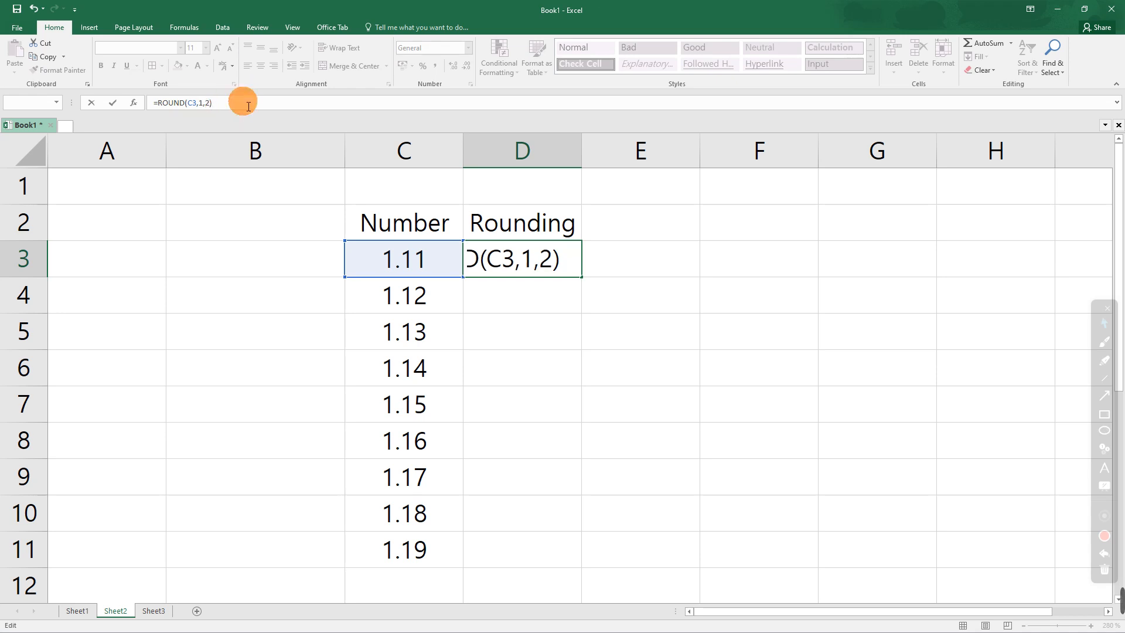
{"action": "key", "text": "Return"}
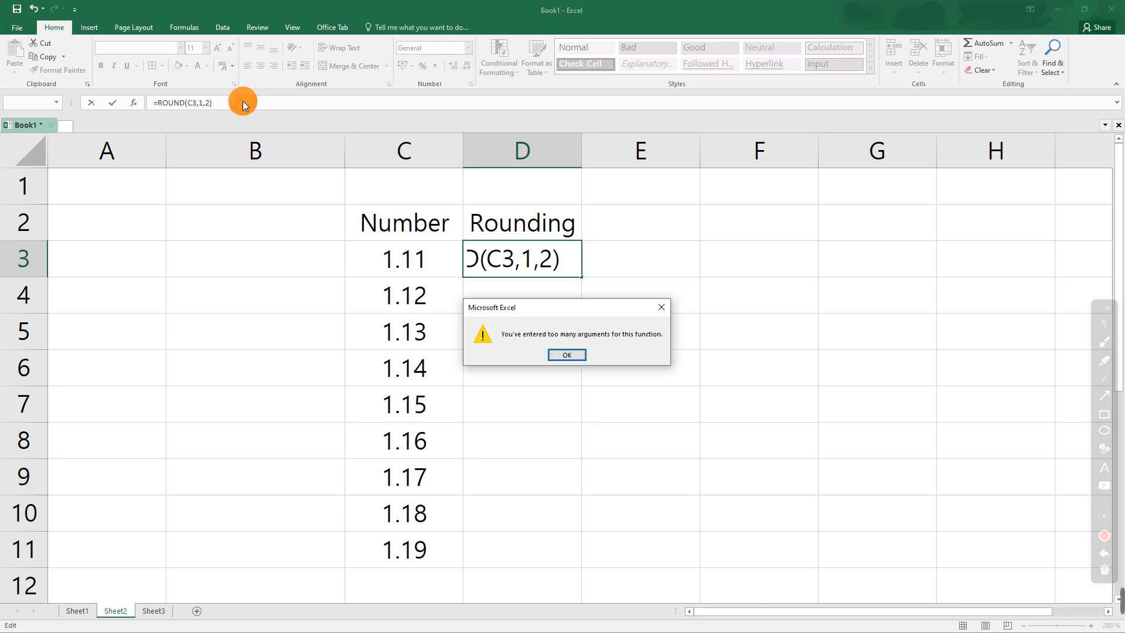
{"action": "left_click", "coordinate": [567, 356]}
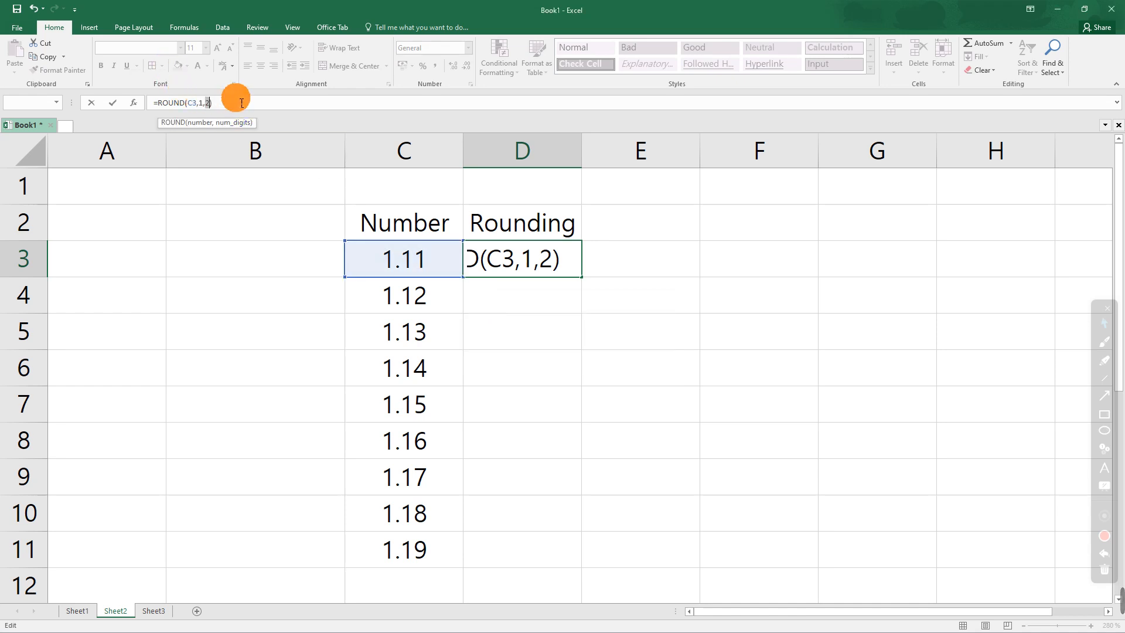
Remove the third argument so D3 reads =ROUND(C3,1), and fill the formula down to D11
{"action": "key", "text": "BackSpace"}
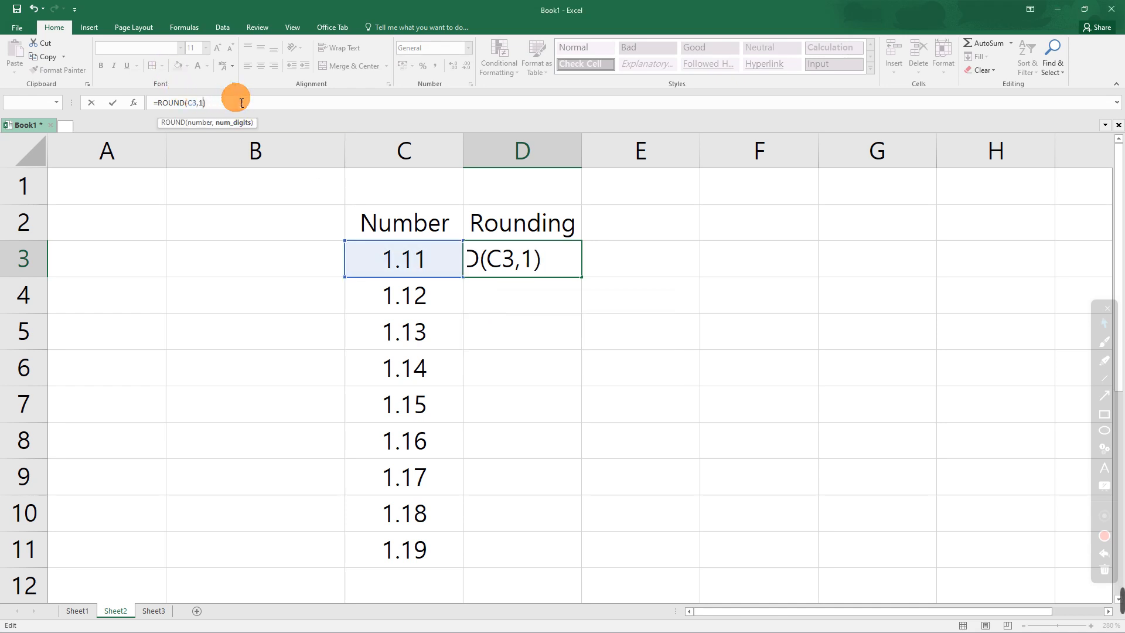
{"action": "key", "text": "Return"}
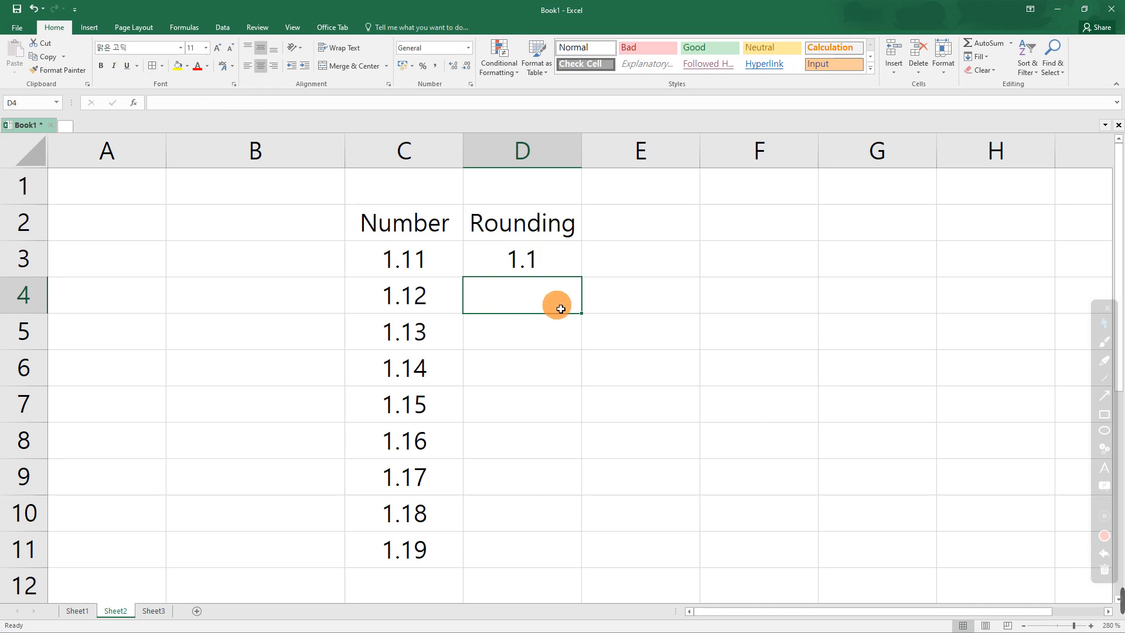
{"action": "left_click", "coordinate": [559, 261]}
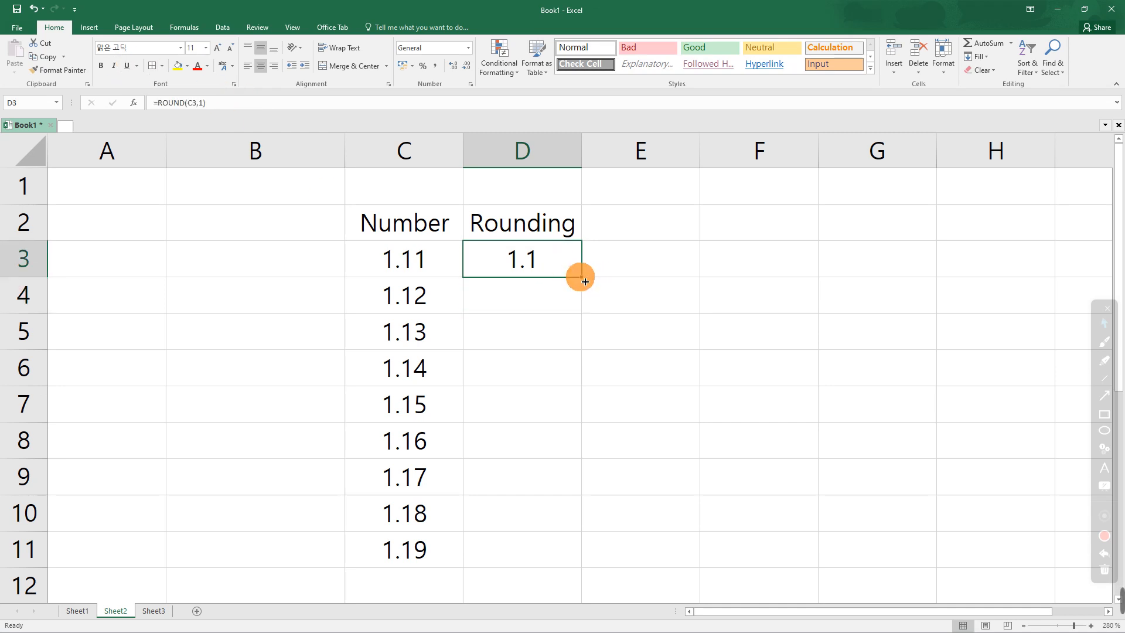
{"action": "left_click_drag", "start_coordinate": [580, 276], "coordinate": [545, 559]}
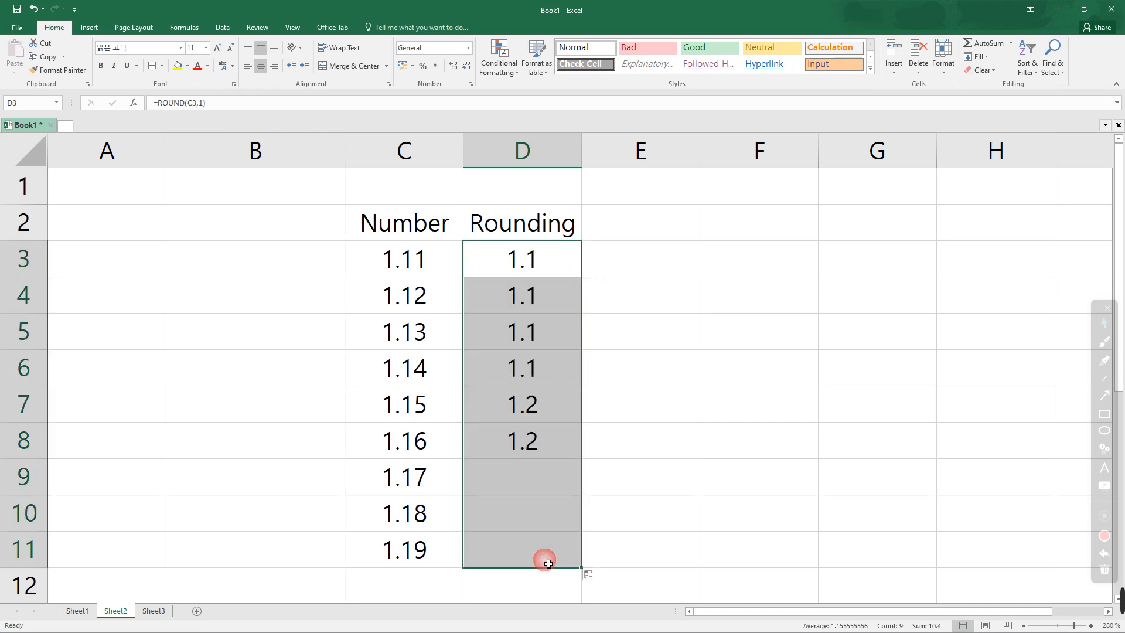
{"action": "left_click", "coordinate": [642, 296]}
Replace the number in C4 with the text Daegu and compare it with the rounding result in D4
{"action": "left_click", "coordinate": [417, 291]}
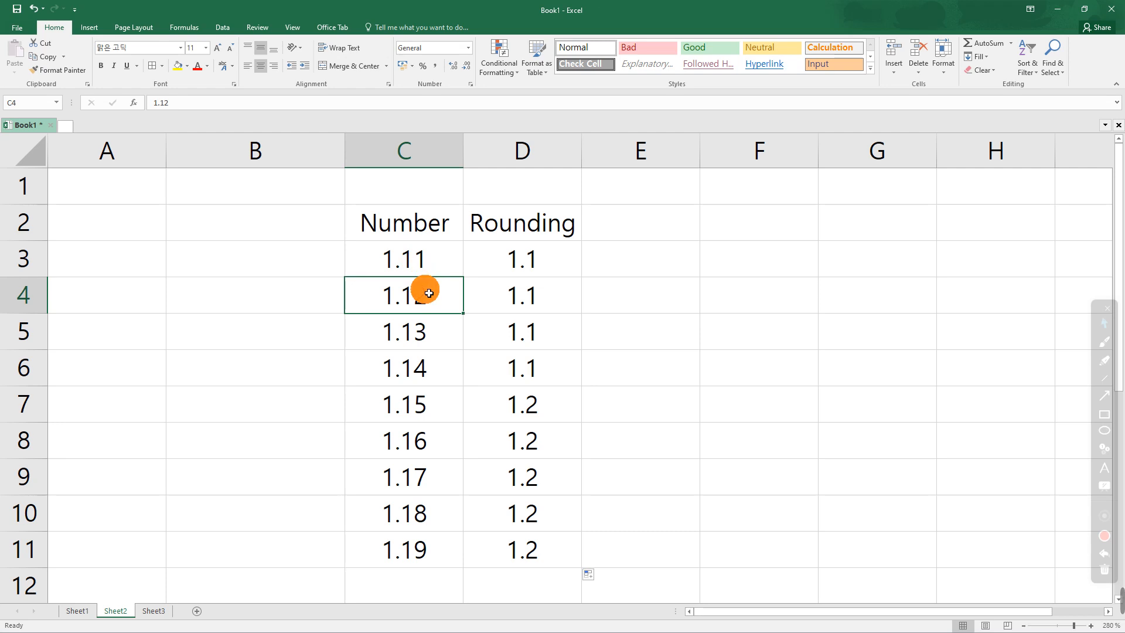
{"action": "type", "text": "Daegu"}
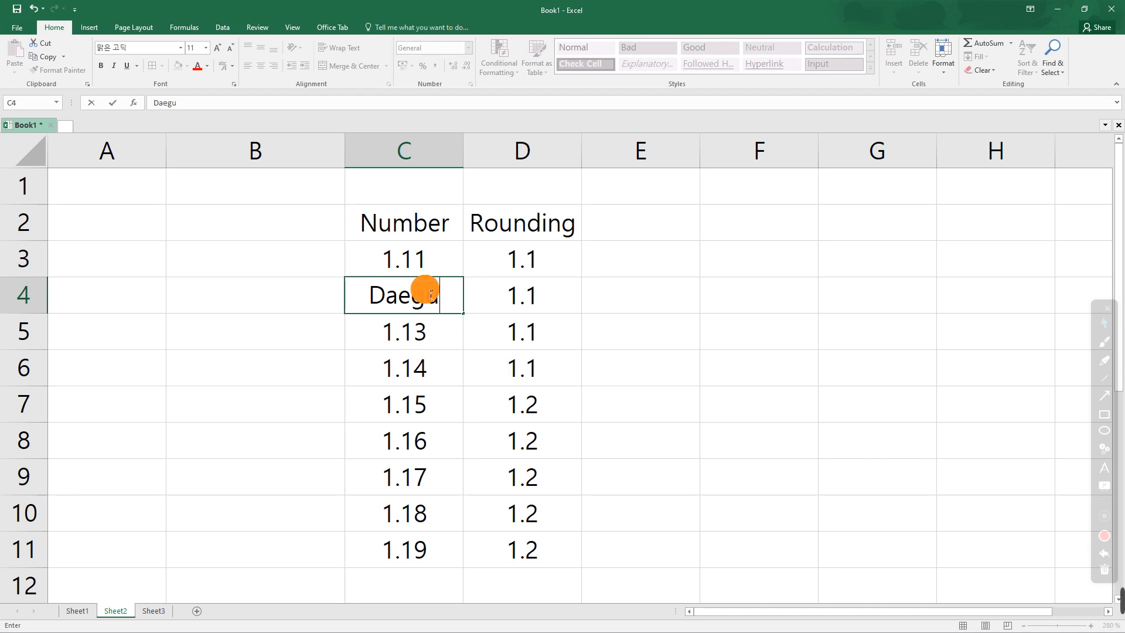
{"action": "key", "text": "Return"}
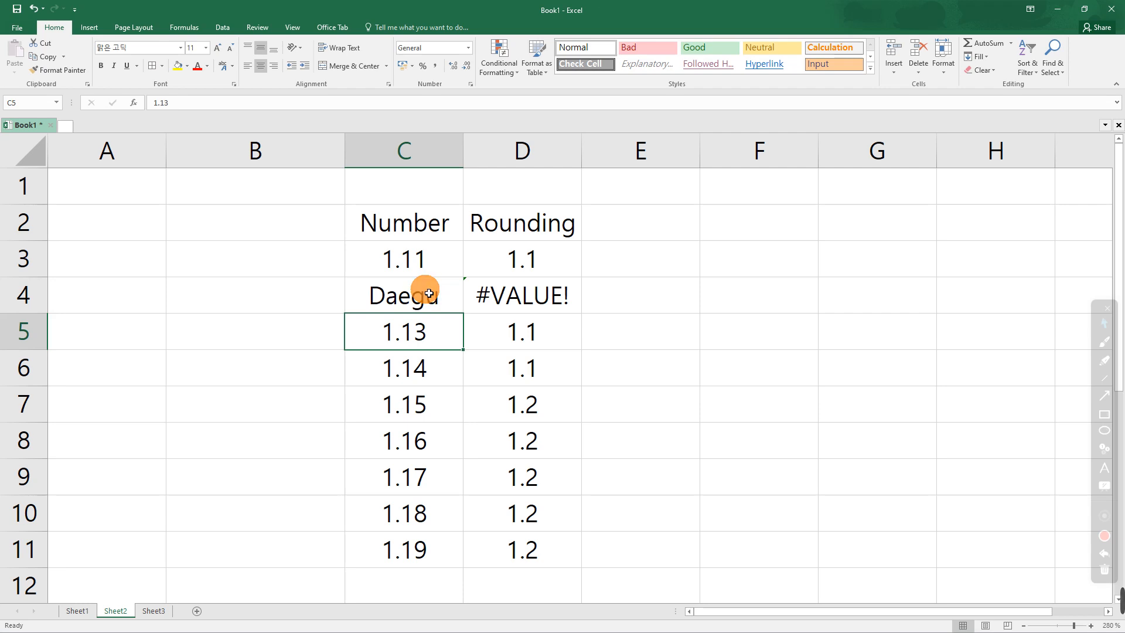
{"action": "left_click", "coordinate": [504, 297]}
{"action": "left_click", "coordinate": [414, 290]}
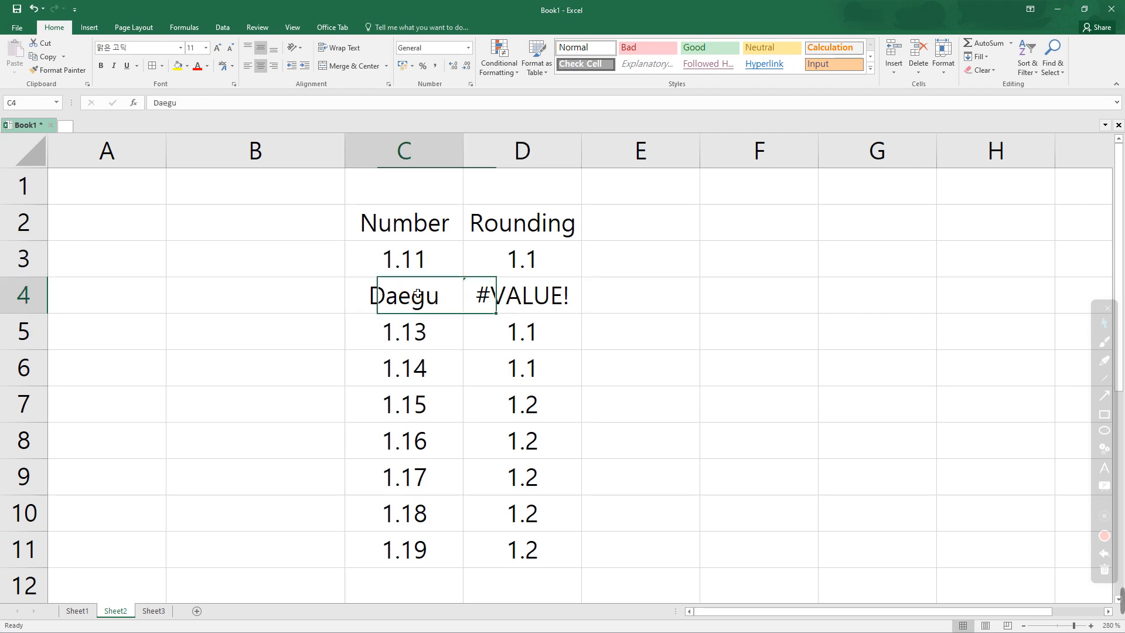
Clear the number in C5 and apply the Date number format to the cell
{"action": "left_click", "coordinate": [420, 336]}
{"action": "key", "text": "Delete"}
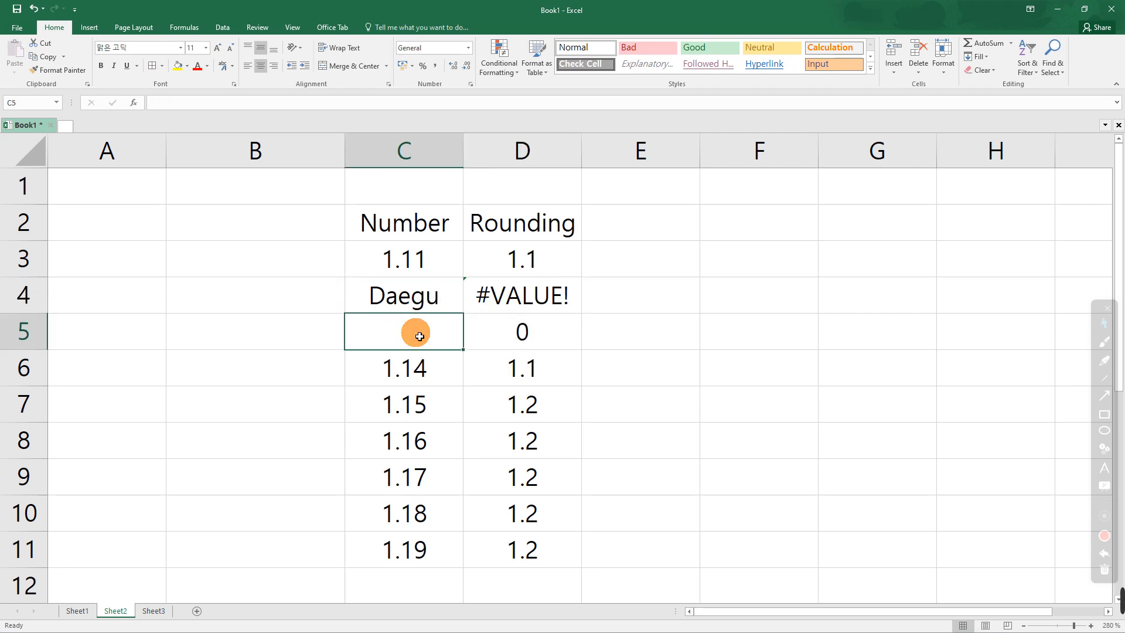
{"action": "right_click", "coordinate": [412, 336]}
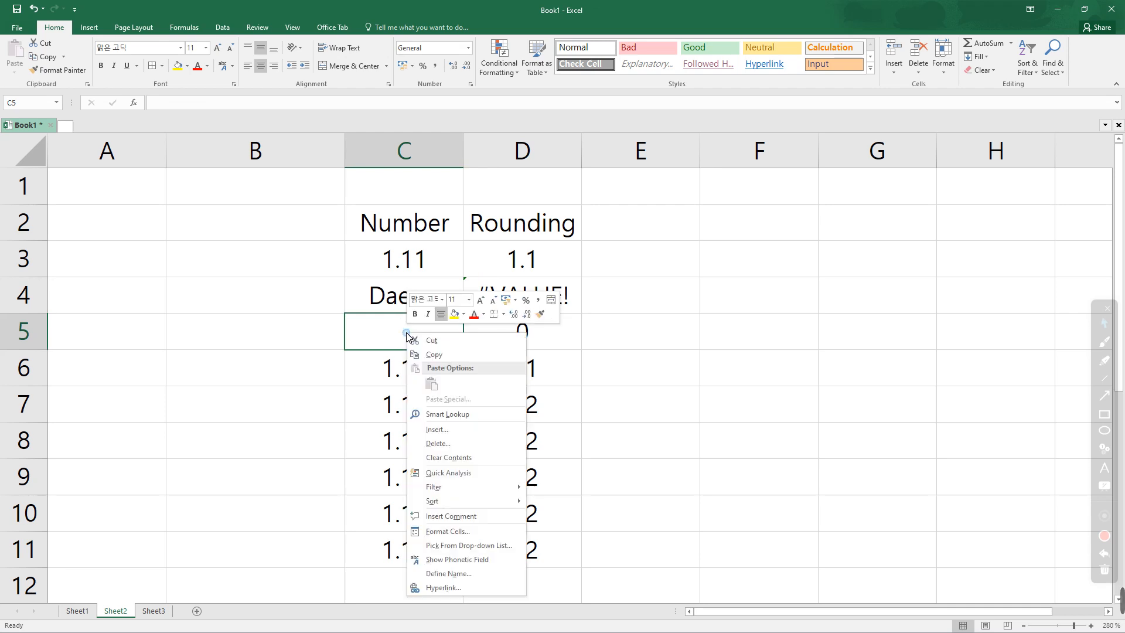
{"action": "left_click", "coordinate": [442, 538]}
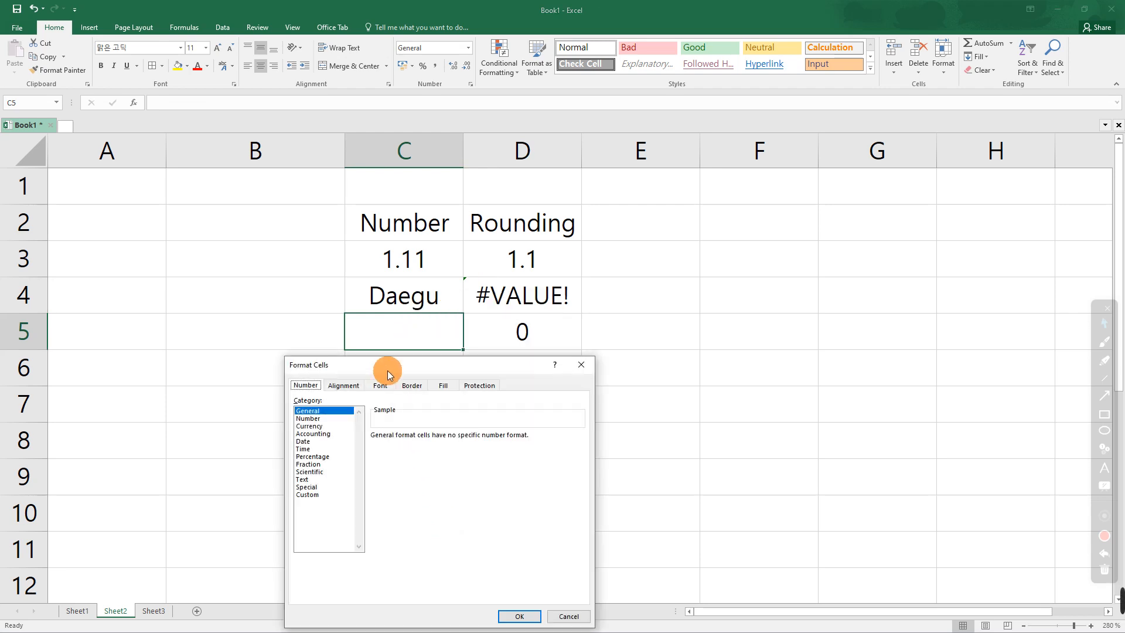
{"action": "left_click_drag", "start_coordinate": [388, 370], "coordinate": [403, 331]}
{"action": "left_click", "coordinate": [320, 398]}
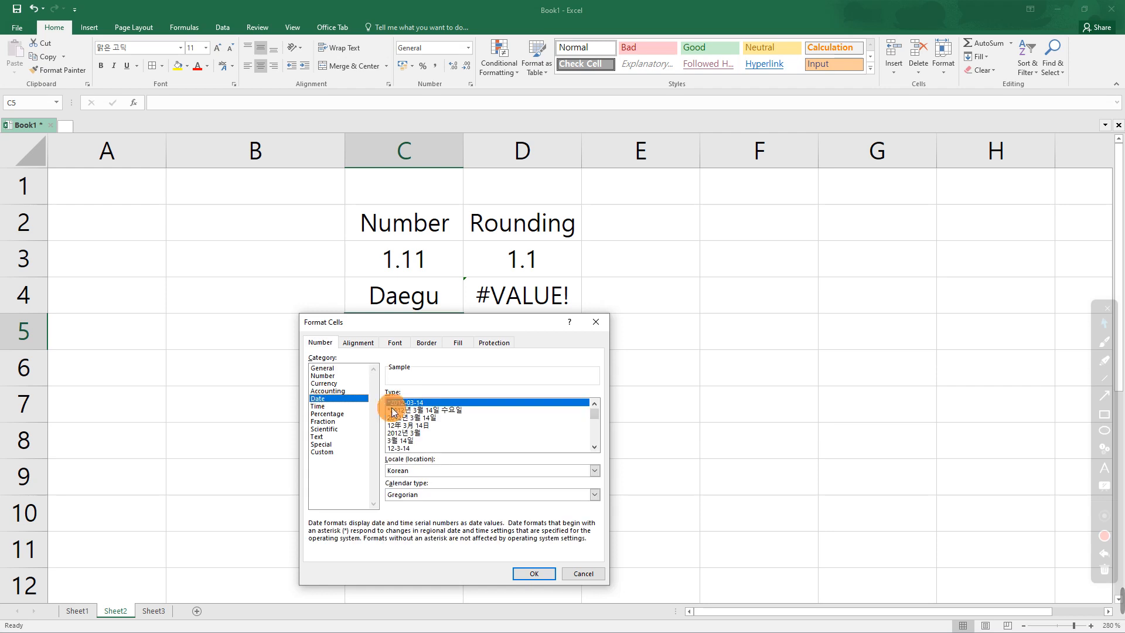
{"action": "left_click", "coordinate": [519, 575]}
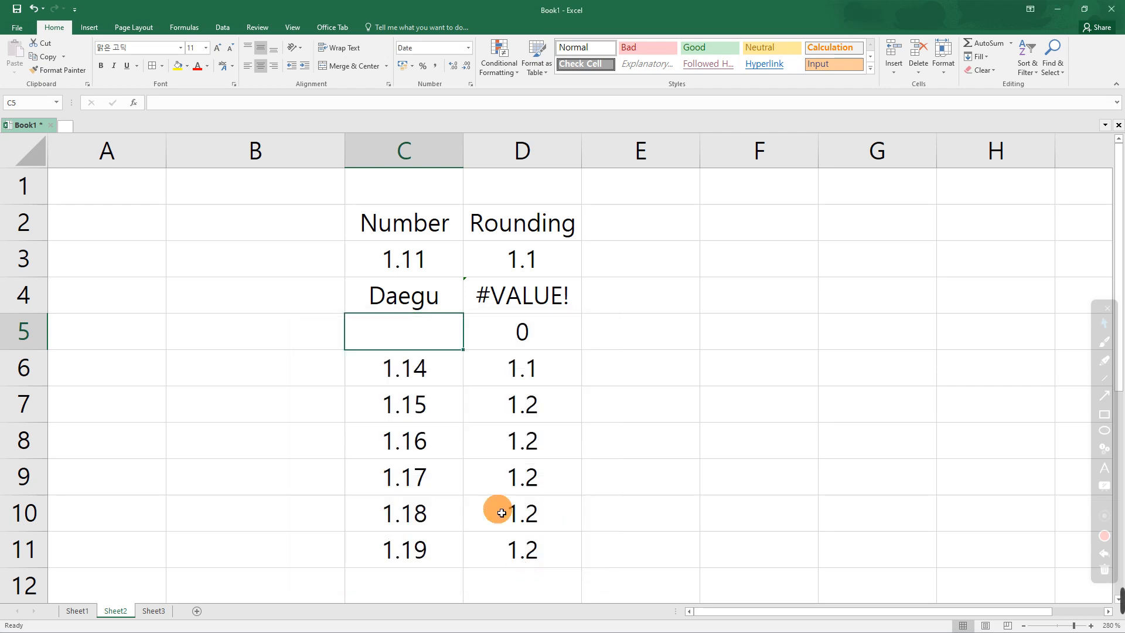
Enter 20201103 in the date-formatted cell C5 and autofit the width of column C
{"action": "type", "text": "20"}
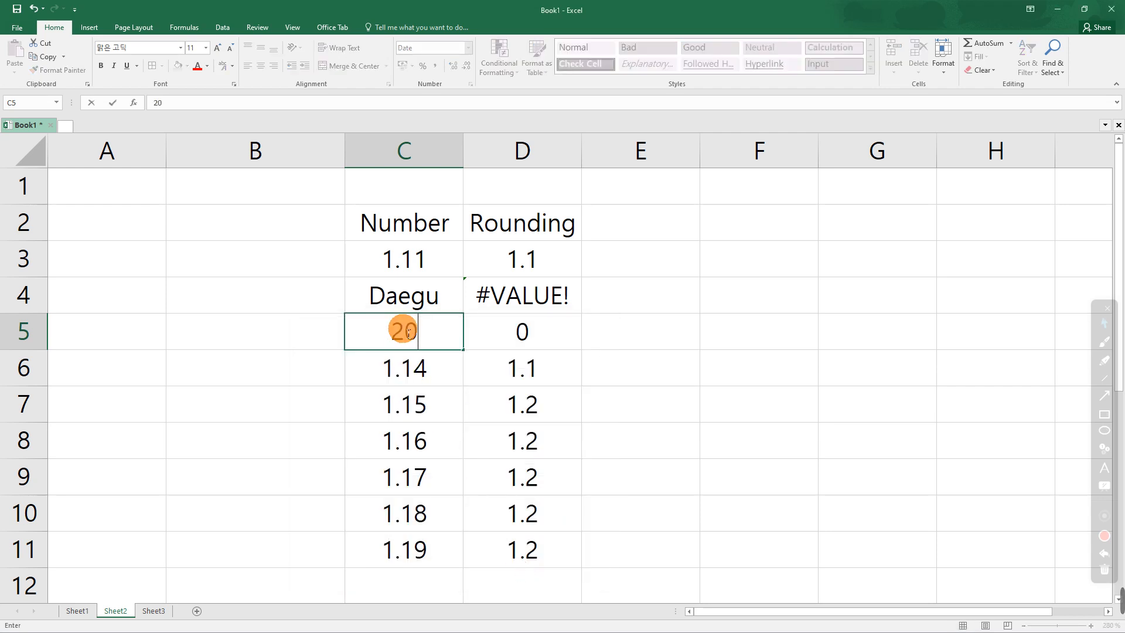
{"action": "type", "text": "20110"}
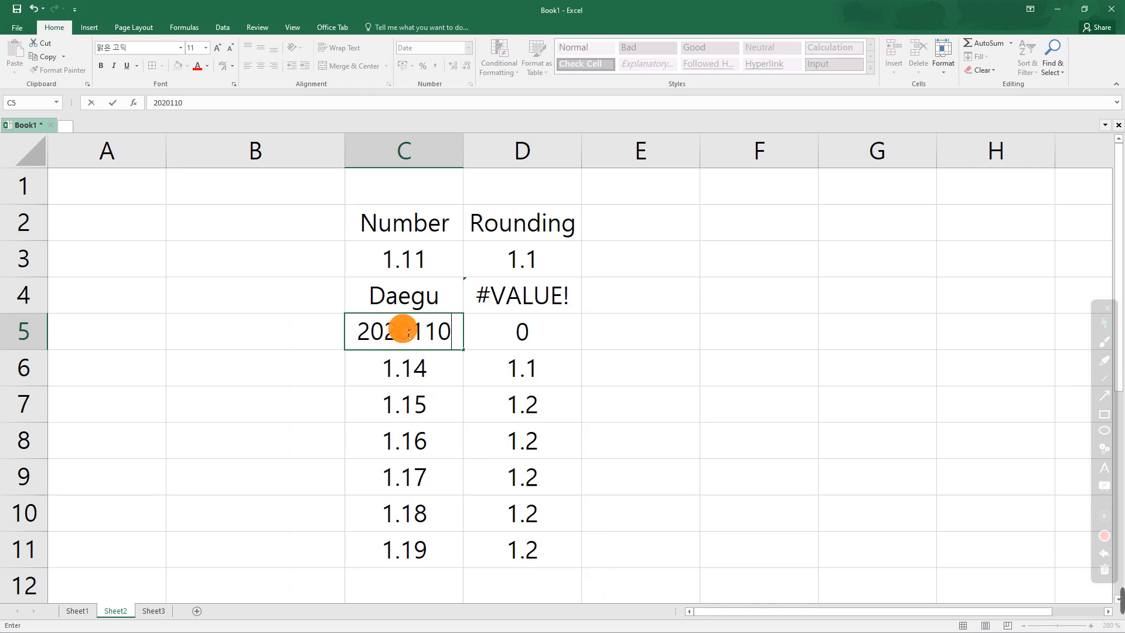
{"action": "type", "text": "3"}
{"action": "key", "text": "Return"}
{"action": "left_click", "coordinate": [402, 326]}
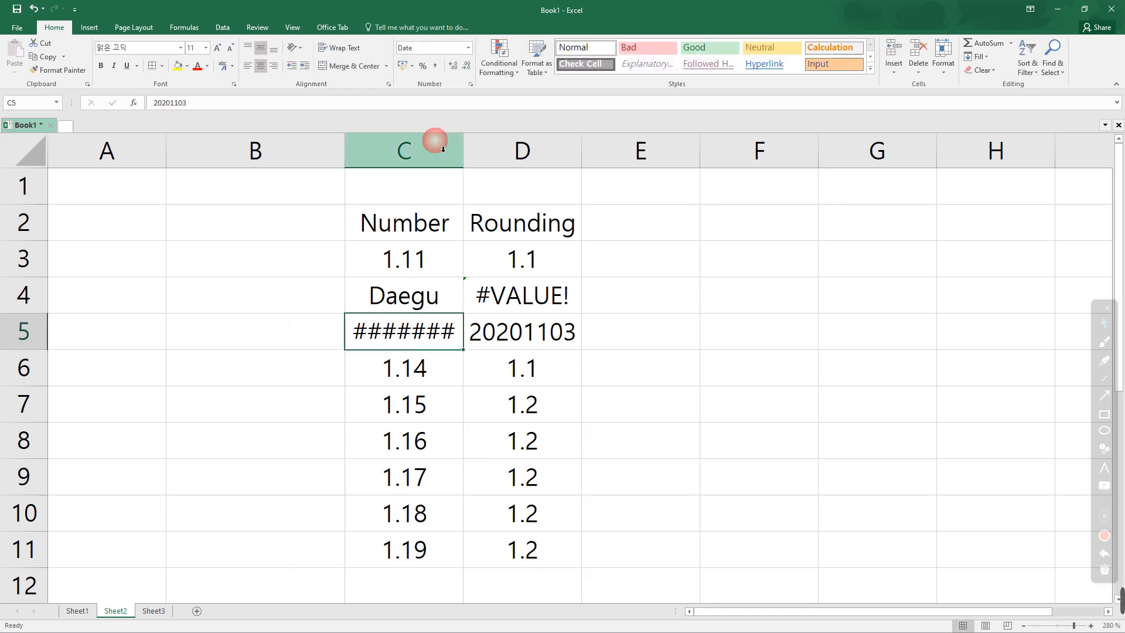
{"action": "left_click_drag", "start_coordinate": [464, 149], "coordinate": [490, 152]}
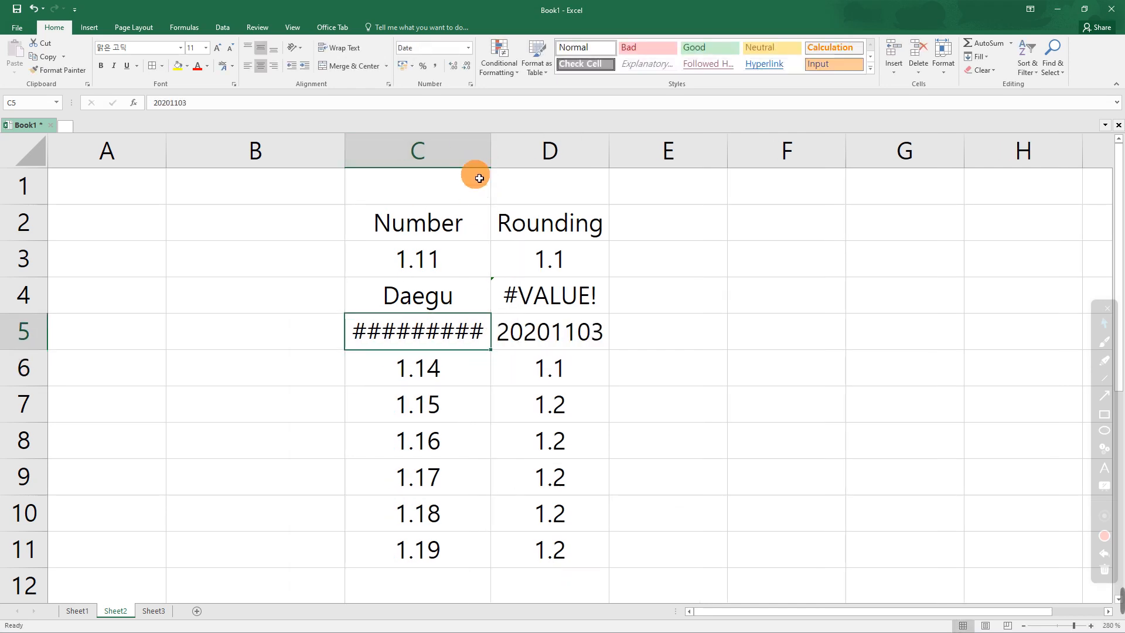
{"action": "double_click", "coordinate": [492, 152]}
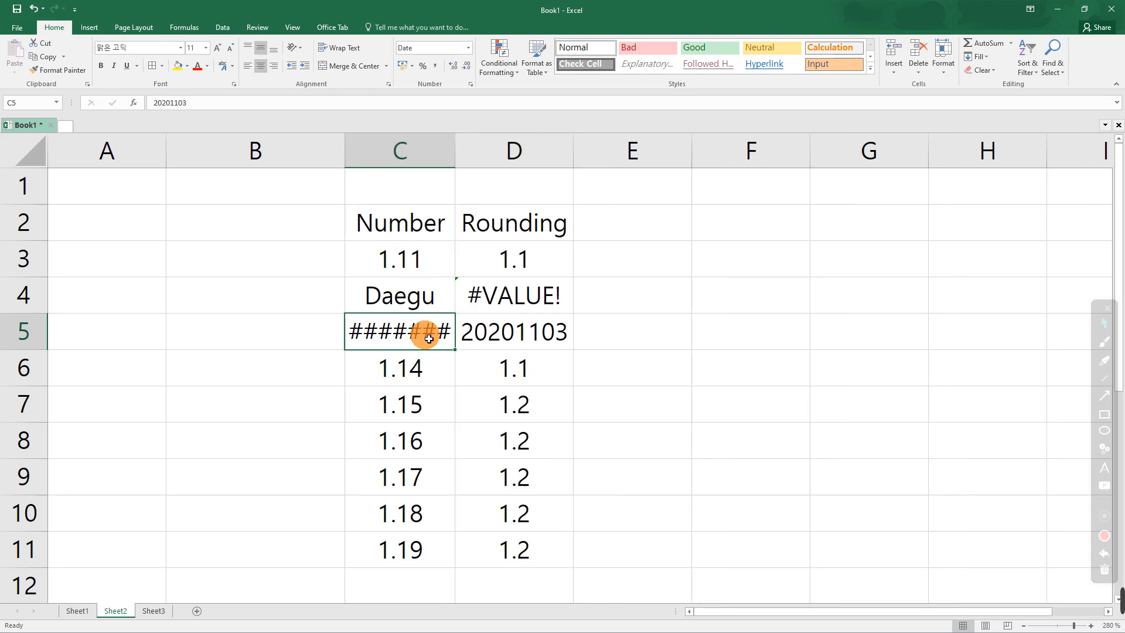
Inspect the ROUND formula in D5 and clear the contents of C5
{"action": "left_click", "coordinate": [504, 334]}
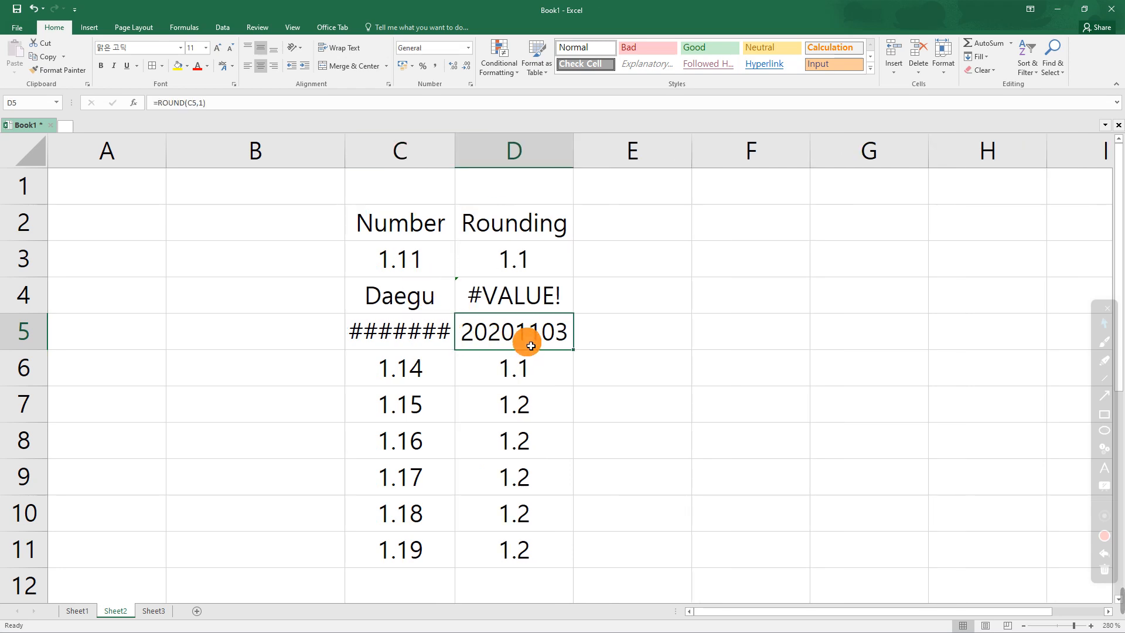
{"action": "left_click", "coordinate": [403, 335]}
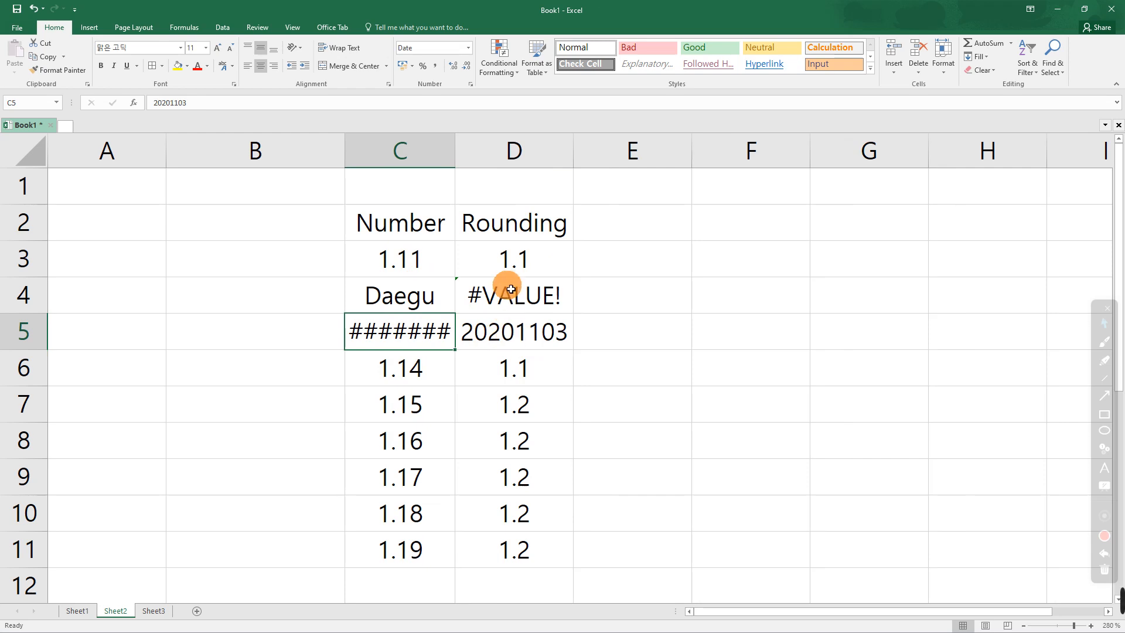
{"action": "key", "text": "Delete"}
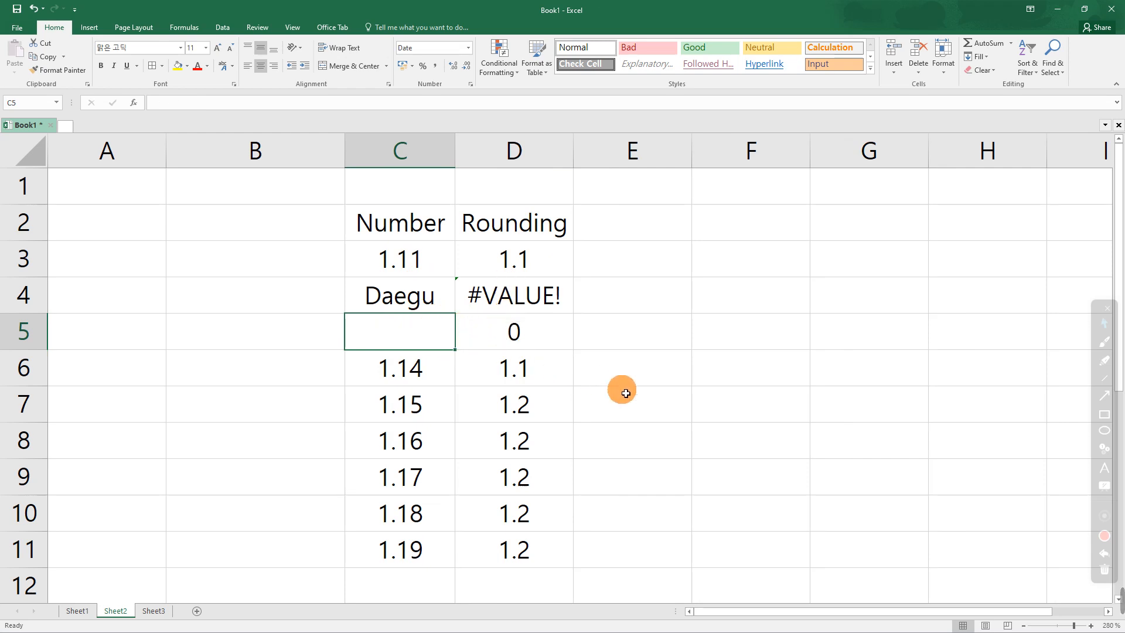
{"action": "left_click", "coordinate": [710, 415]}
Highlight the ROUND formula cell D4 with a yellow fill
{"action": "left_click", "coordinate": [529, 286]}
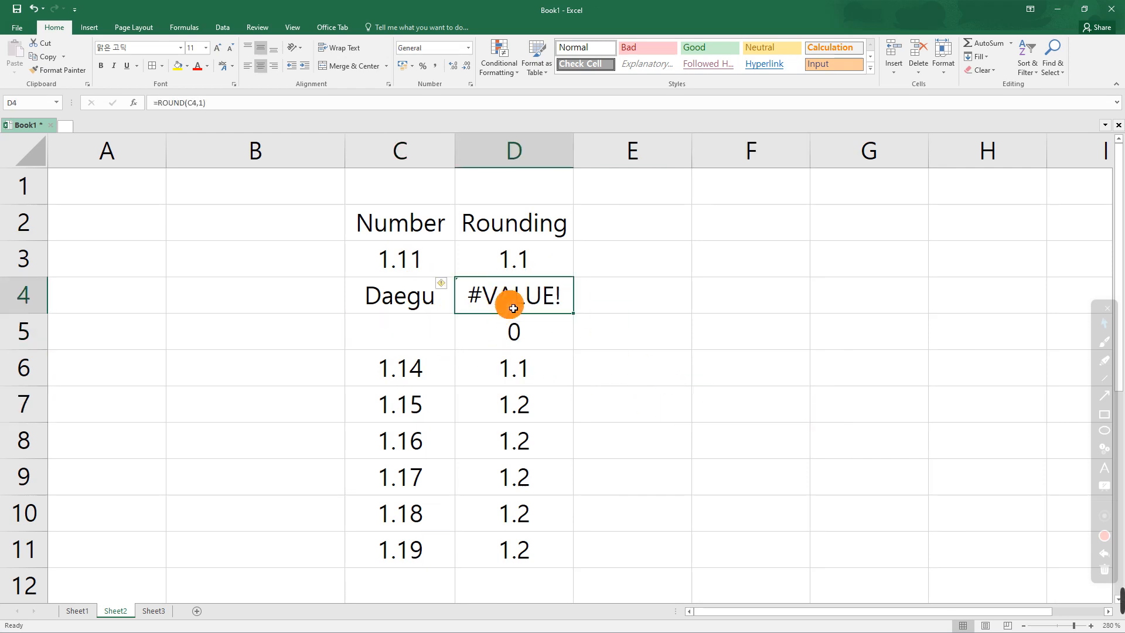
{"action": "left_click", "coordinate": [178, 66]}
{"action": "left_click", "coordinate": [684, 332]}
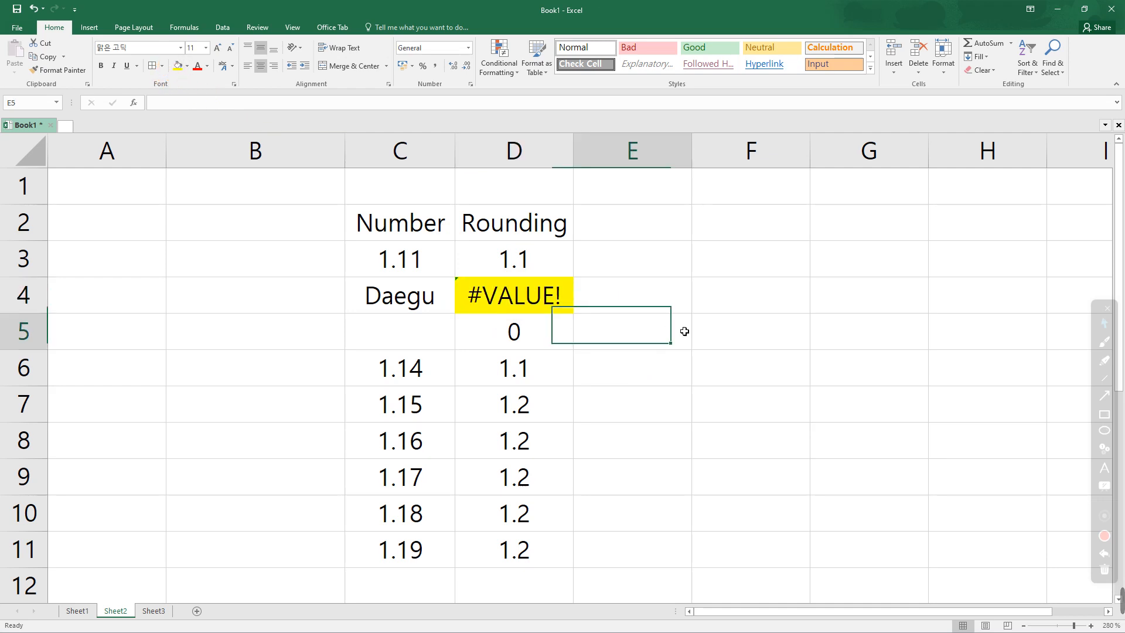